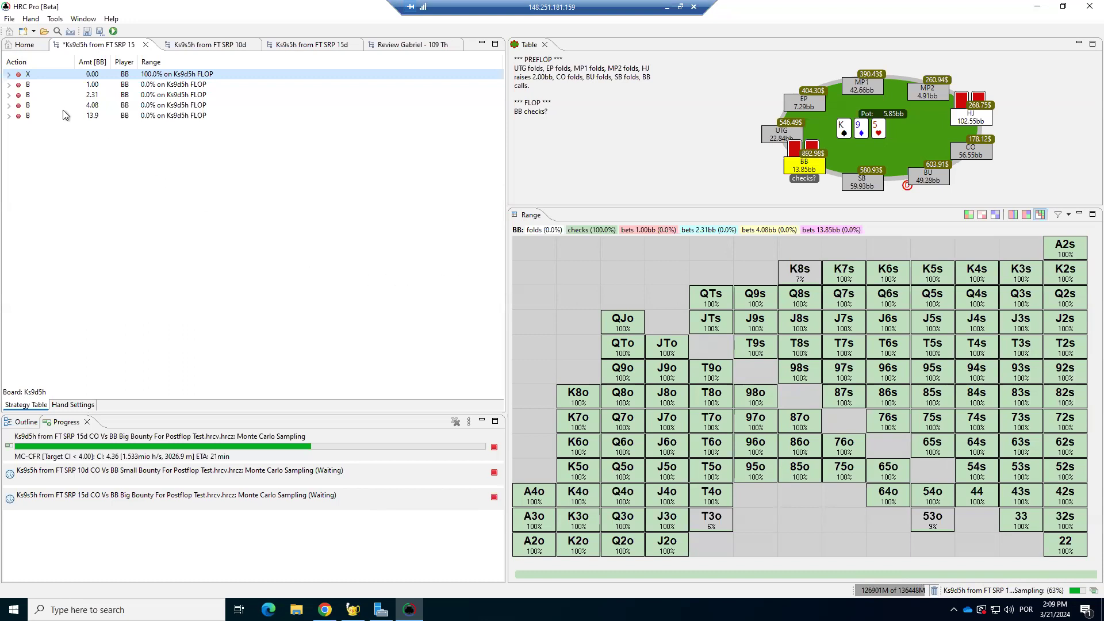
Start a new Monte Carlo hand calculation and set its equity model to ChipEV in Big Blinds
click(24, 45)
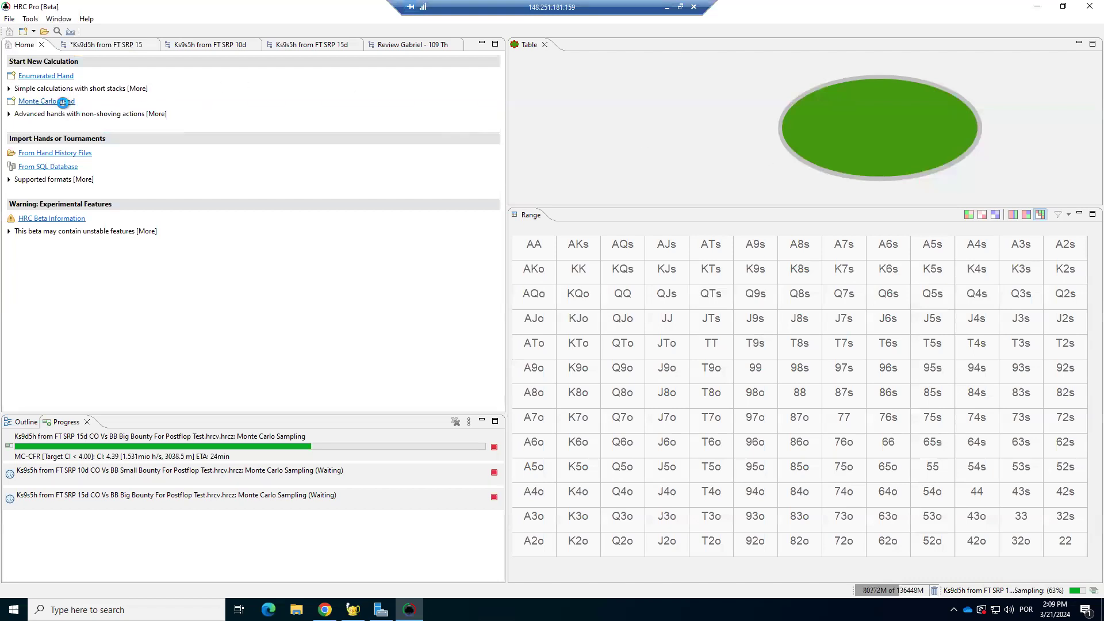
click(64, 103)
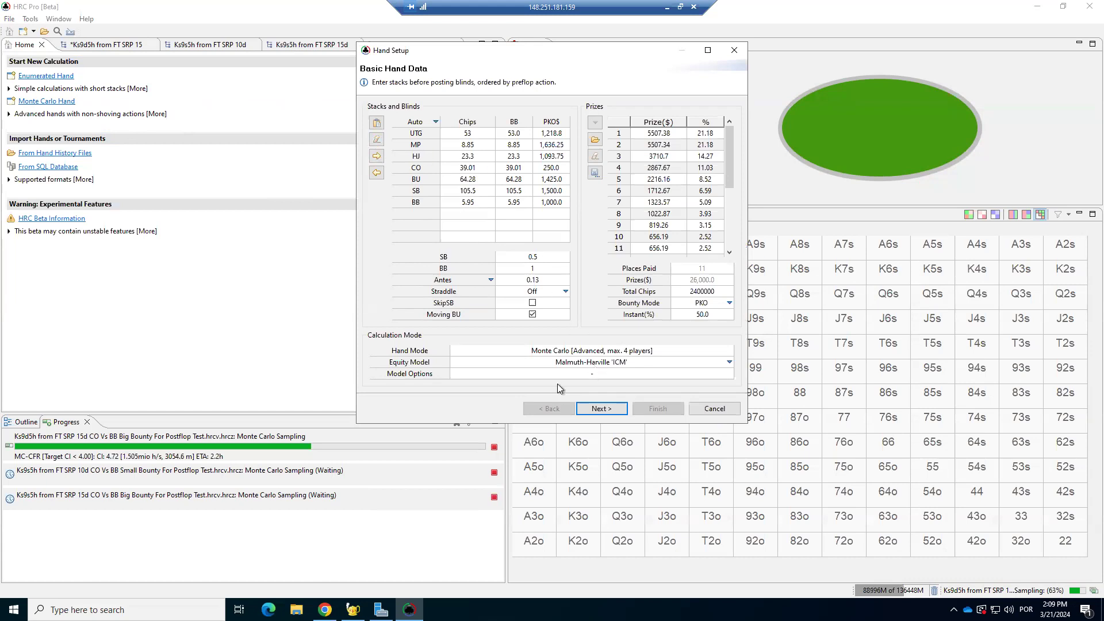
click(585, 374)
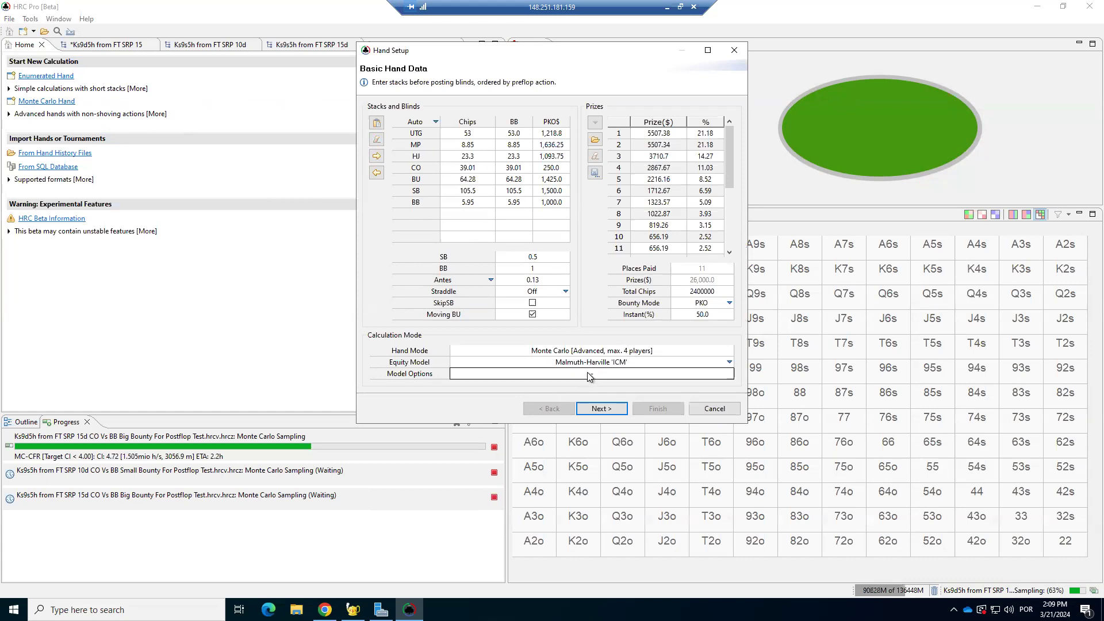
click(597, 361)
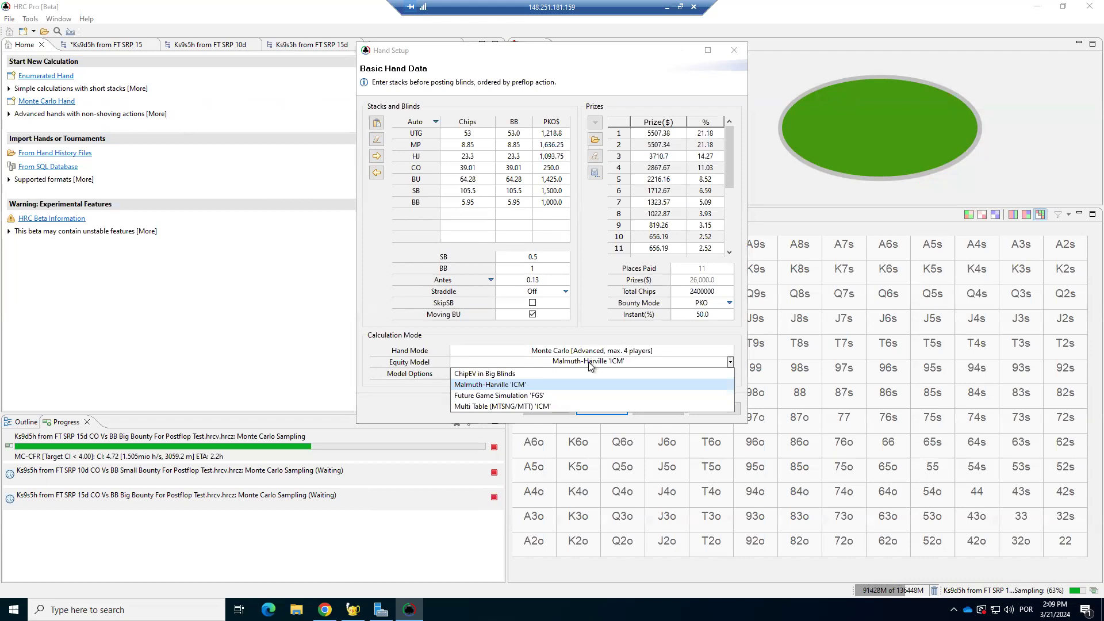
click(516, 375)
Clear the existing stacks and enter six player stacks of 50 chips each
click(377, 138)
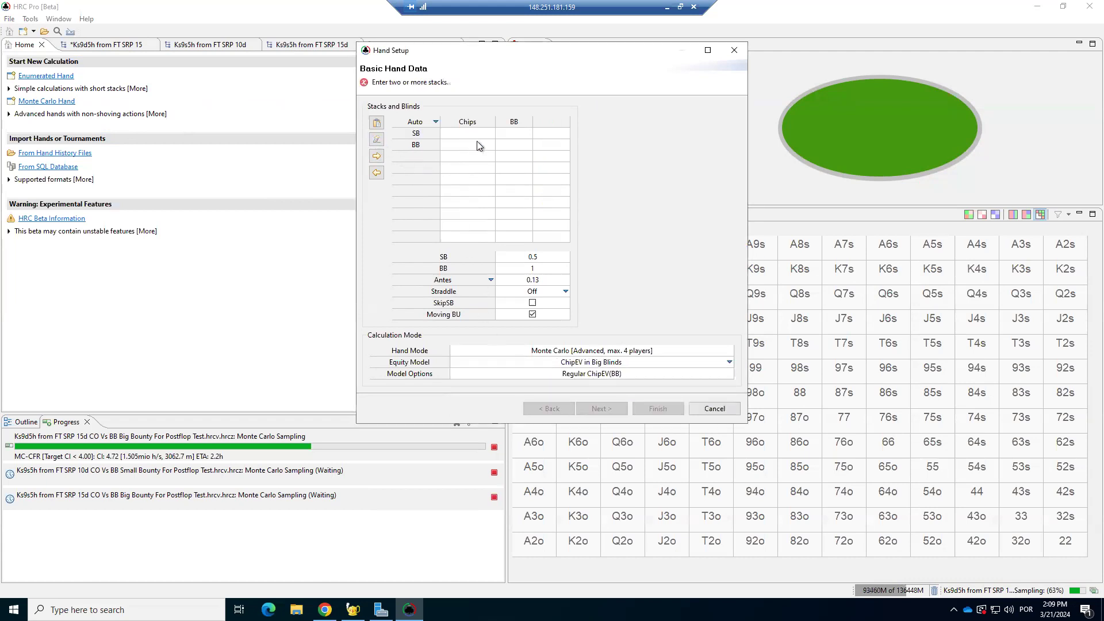
click(477, 136)
text(0)
key(Return)
text(50)
key(Return)
text(50)
key(Return)
text(50)
key(Return)
text(50)
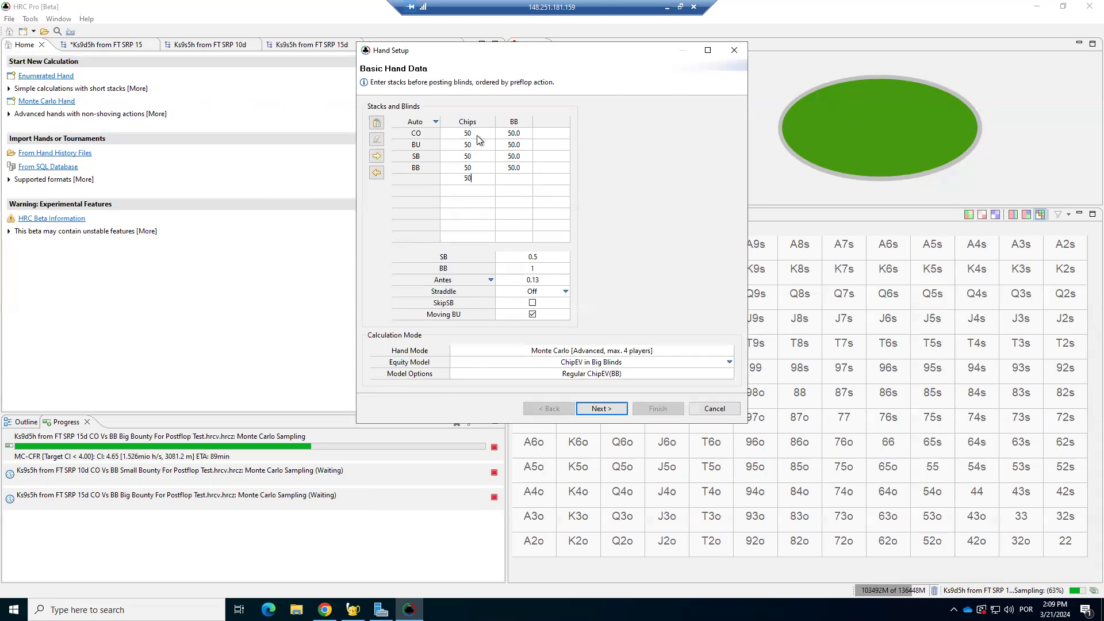
key(Return)
text(50)
Set the small blind to 0.25, the big blind to 0.5 and the antes to 0
click(544, 256)
text(0.25)
key(Return)
text(0.5)
key(Return)
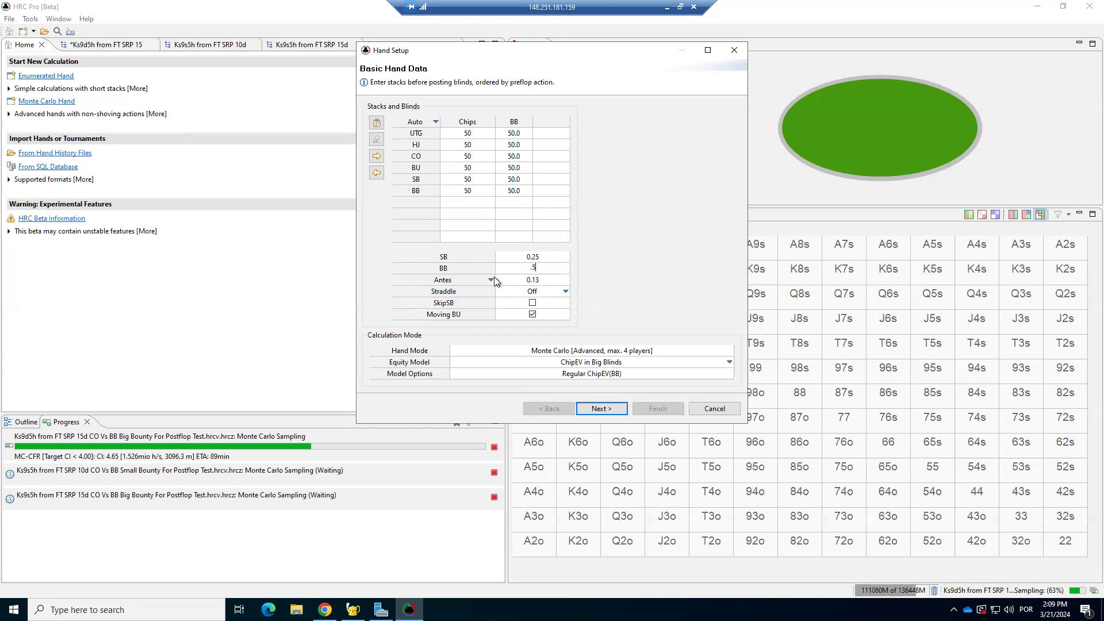
text(0)
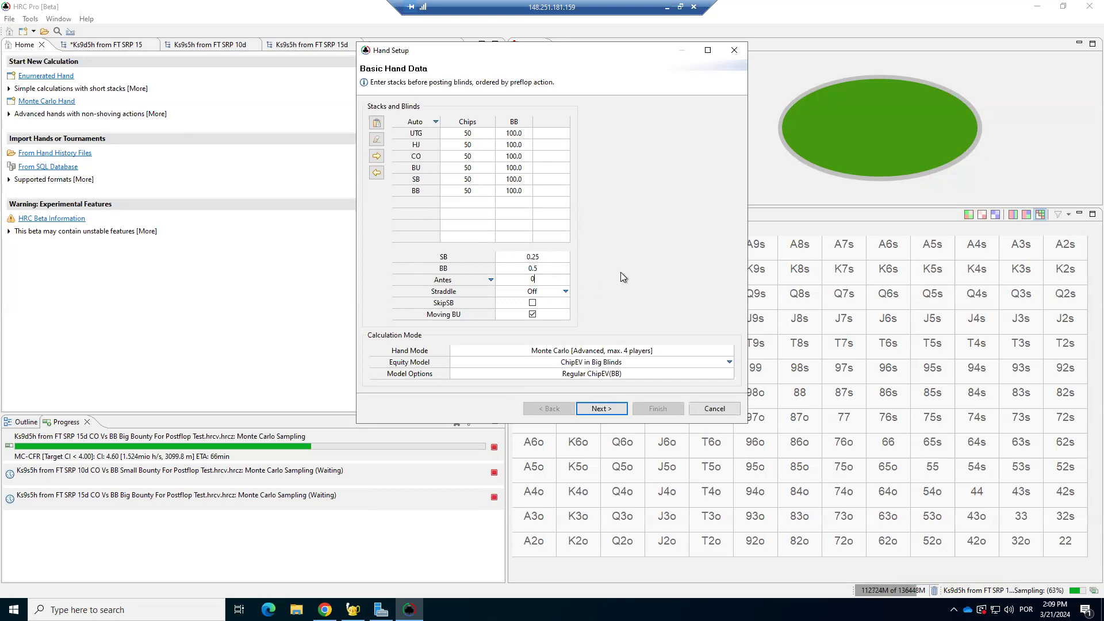
Set the model's ChipEV mode to Raked with GG Network as the preflop rake rule
click(622, 374)
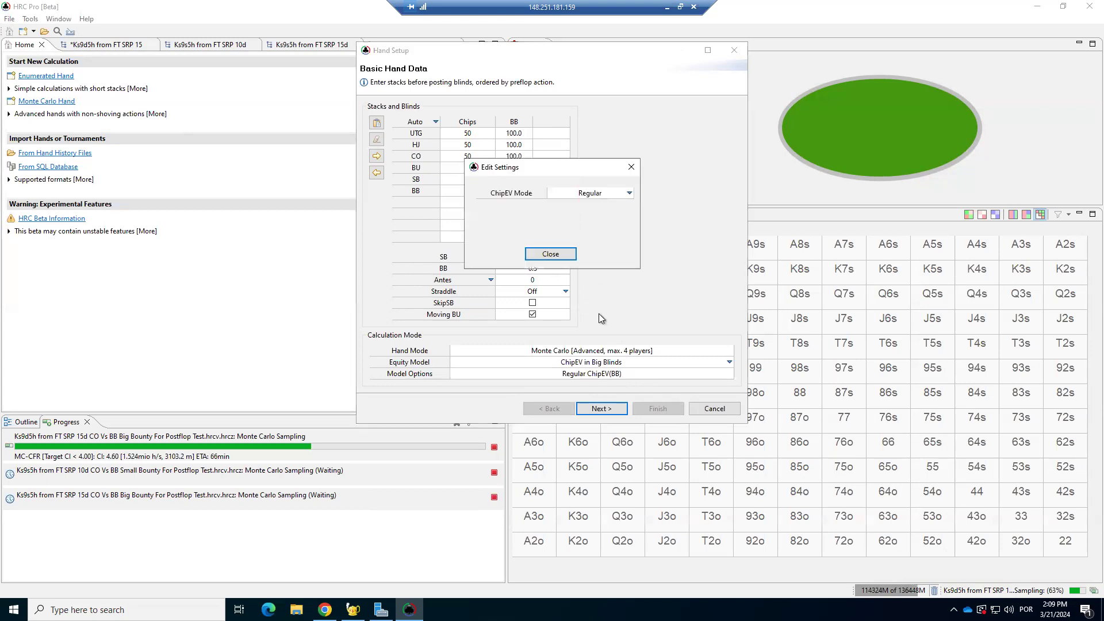
click(602, 195)
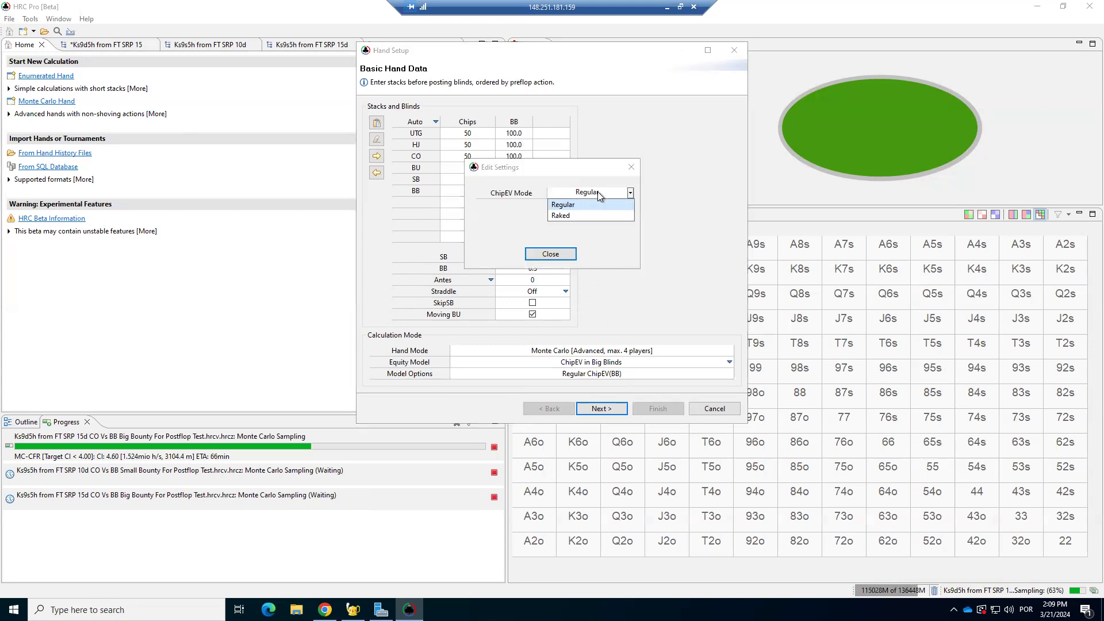
click(571, 215)
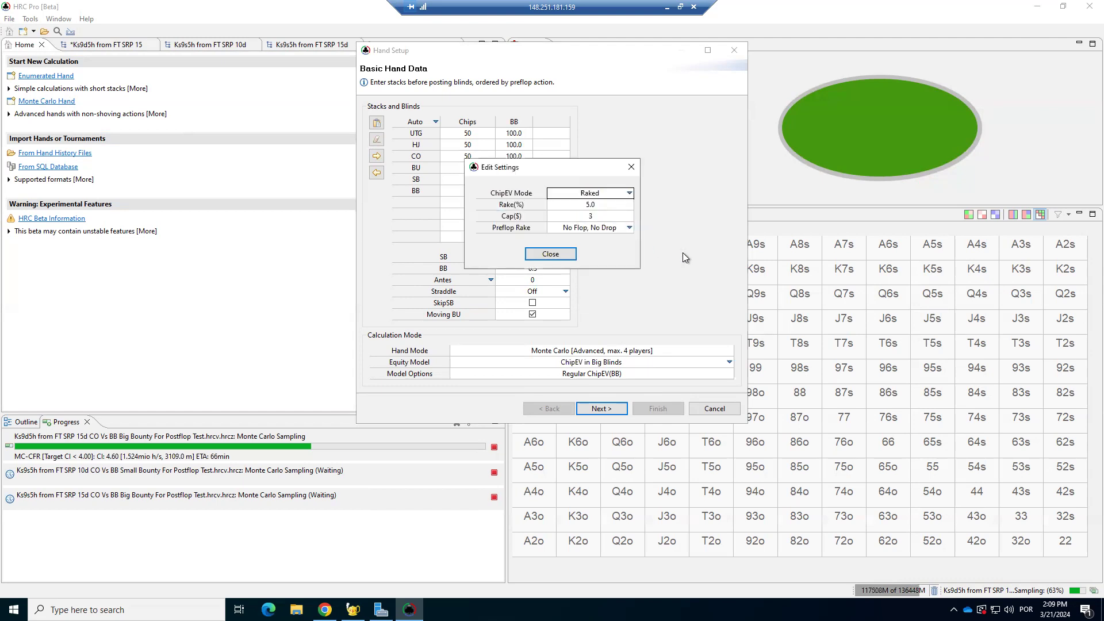
click(629, 228)
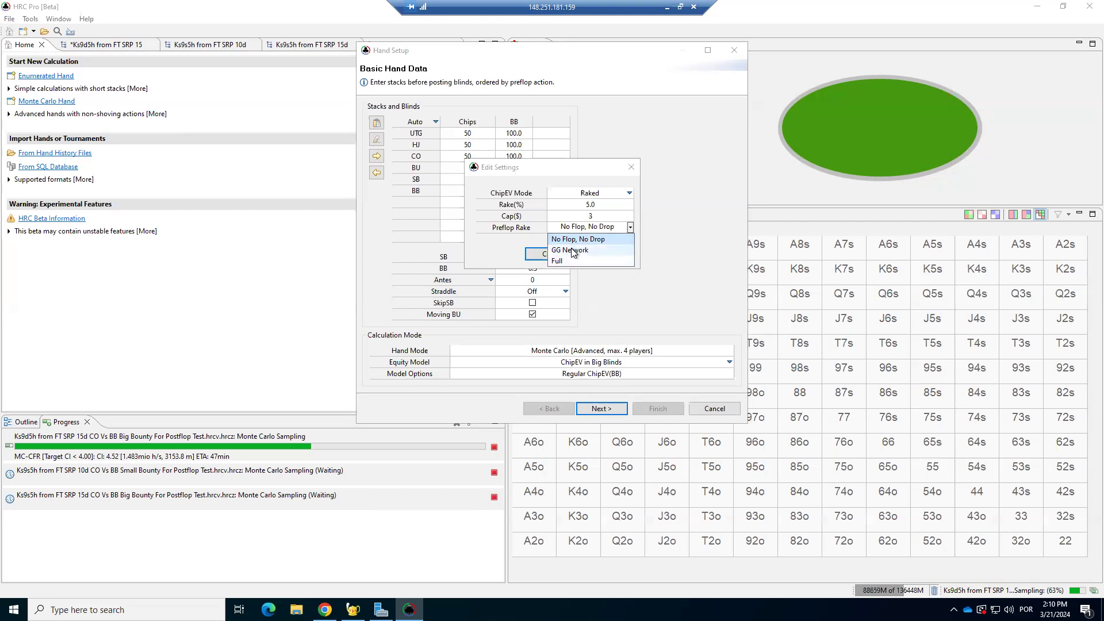
click(571, 250)
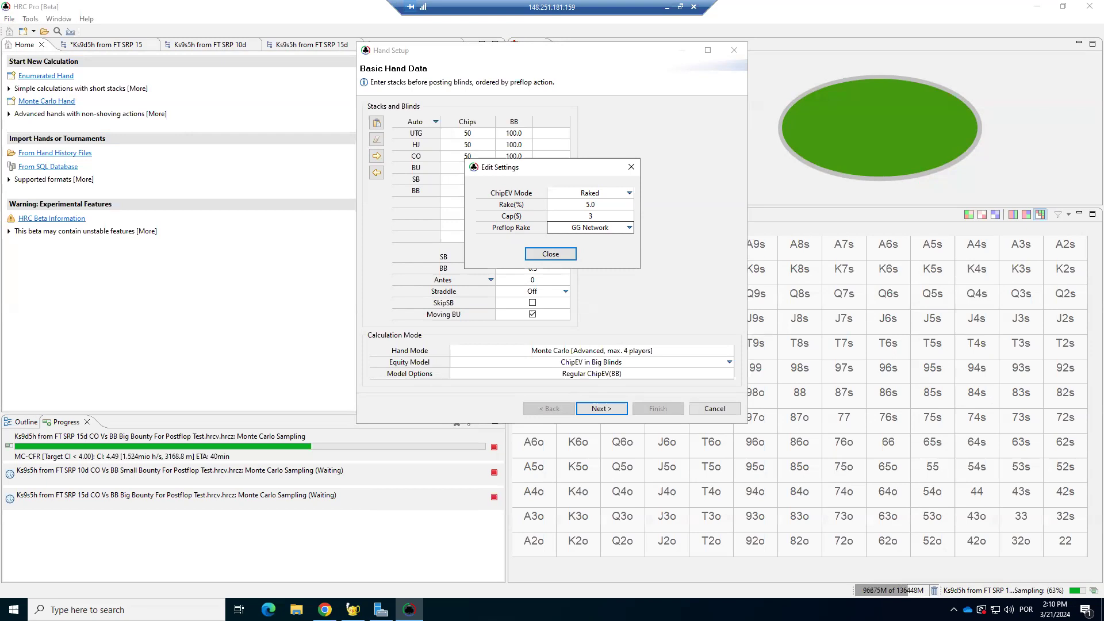
Switch to the online poker rake comparison in the browser and look up GGPoker's rake cap for 0.25 / 0.50 six-player NLH
drag(1, 12, 469, 17)
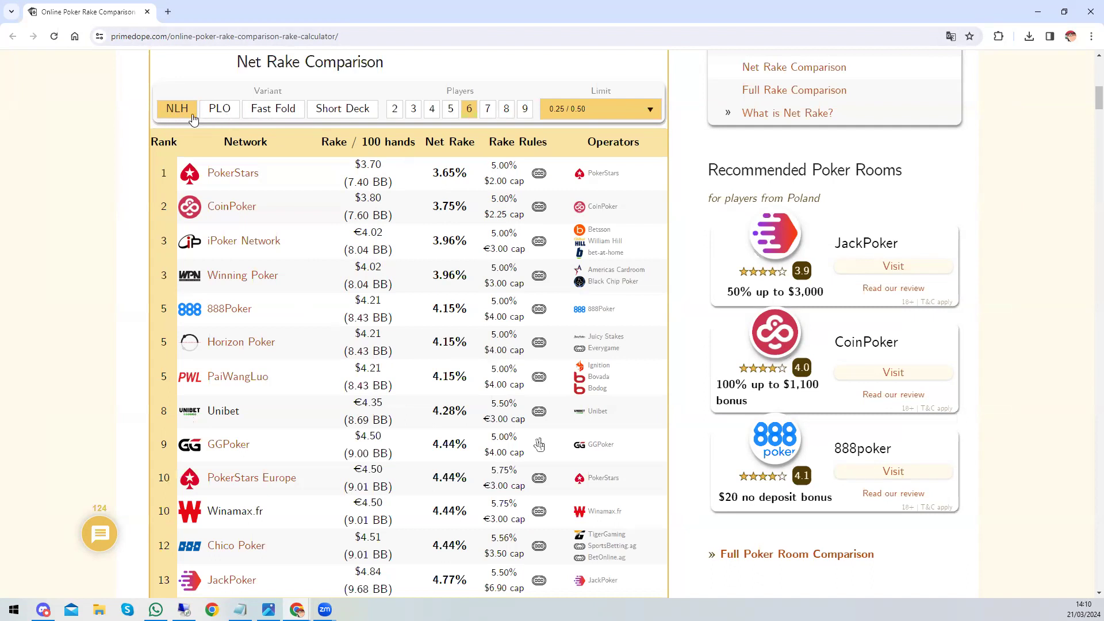
scroll(263, 309, down, 1)
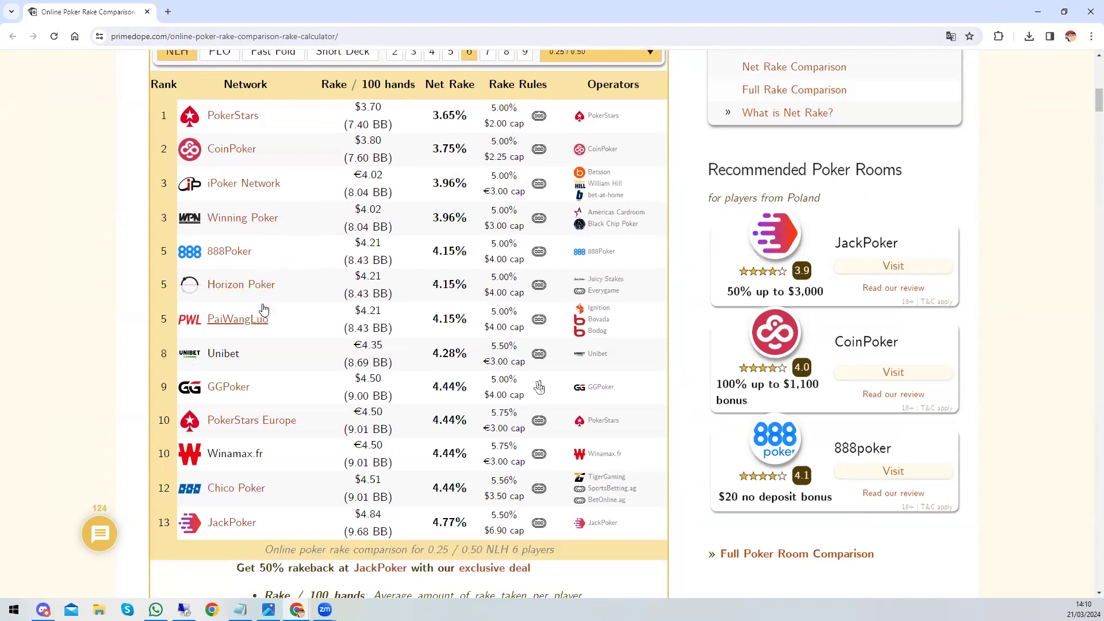
drag(492, 382, 524, 396)
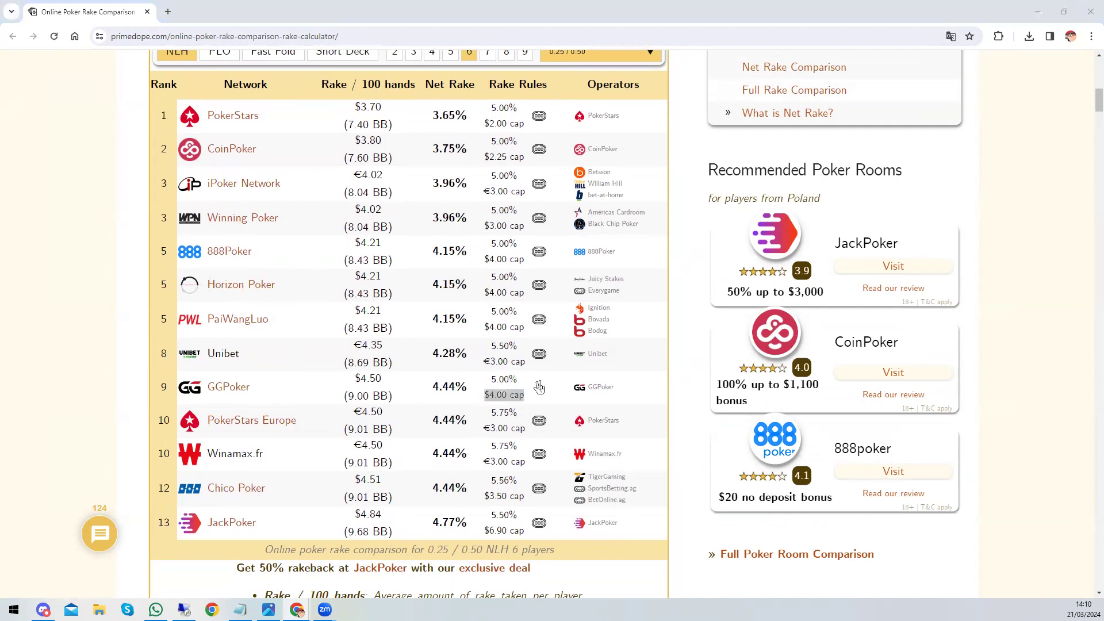
Switch back to HRC Pro and set the rake cap to 4 $ in the ChipEV model settings
key(alt+Tab)
click(592, 207)
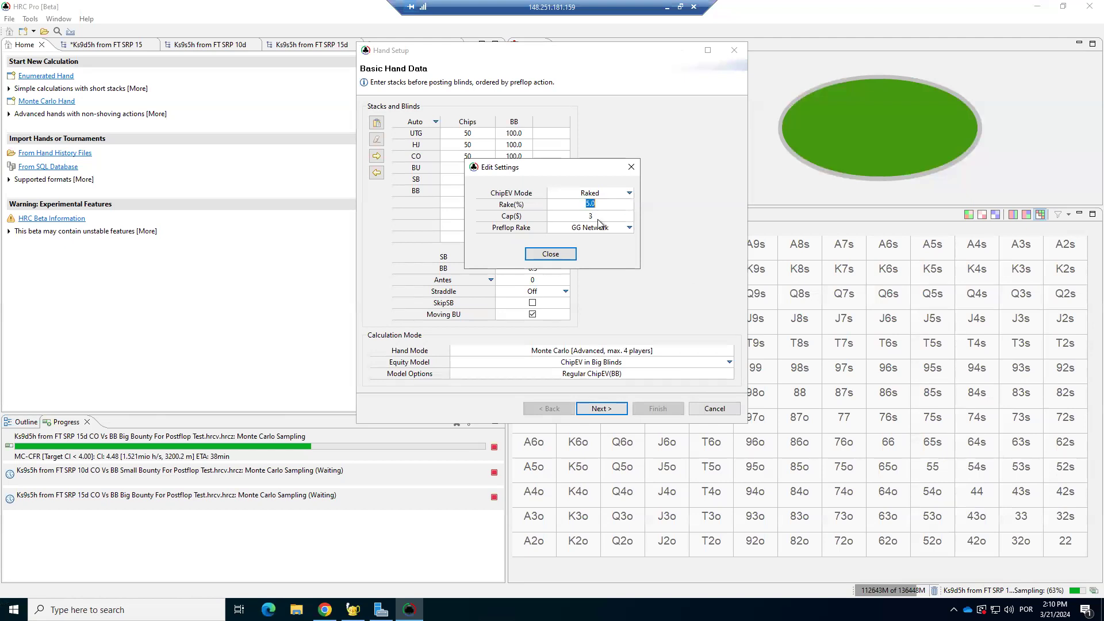
click(600, 216)
text(4)
click(561, 256)
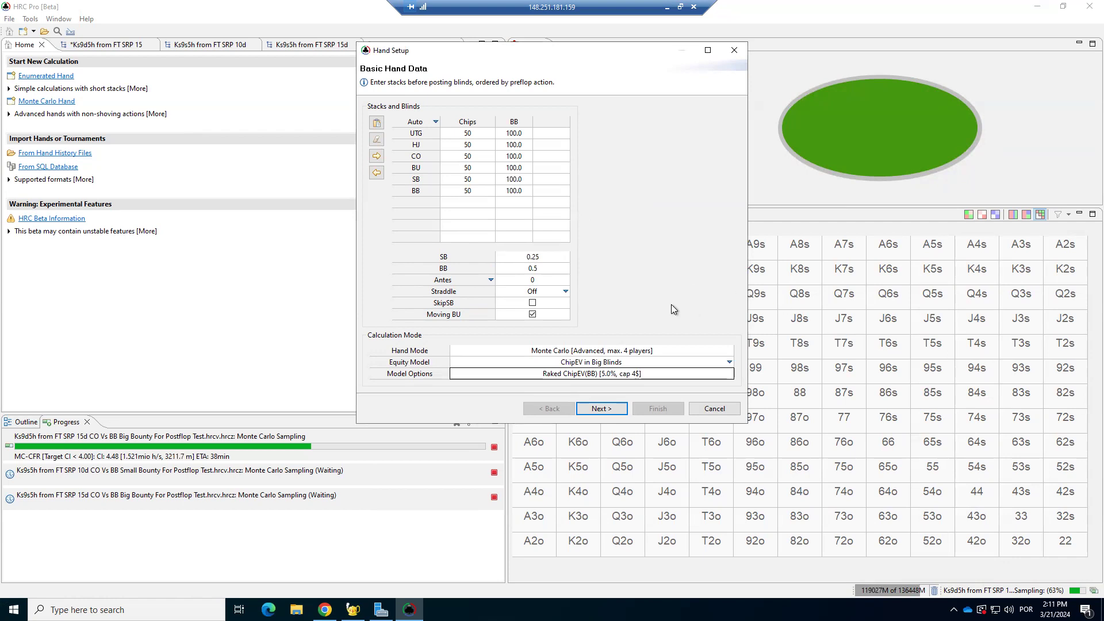
Continue to the betting setup and load the preflop settings file "preflop 100bb cash game.preflop" from the Desktop
click(600, 409)
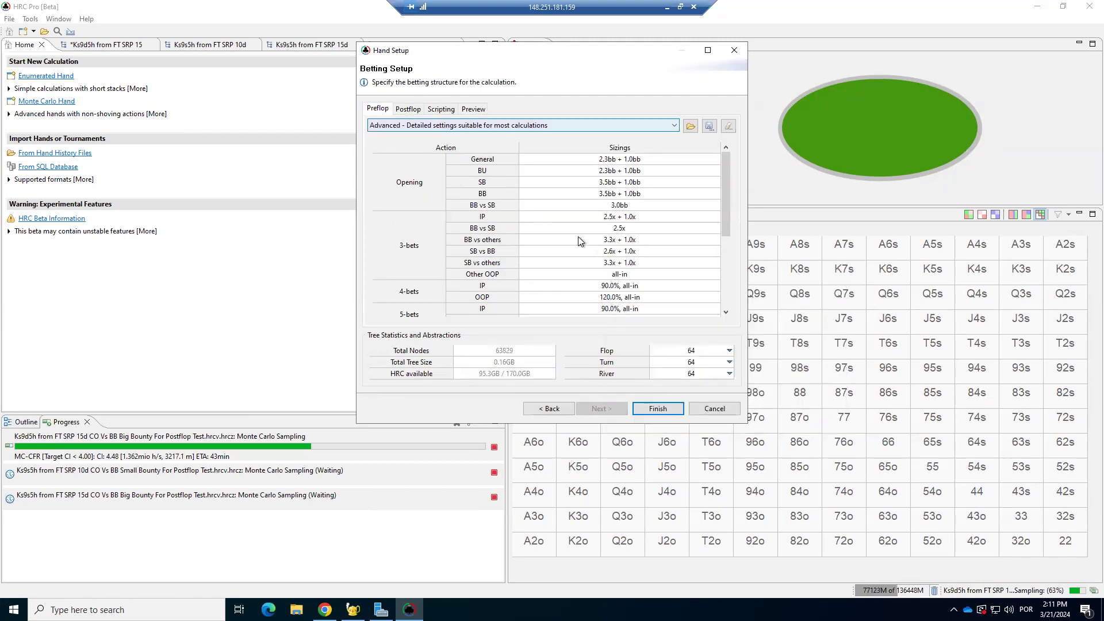
click(692, 126)
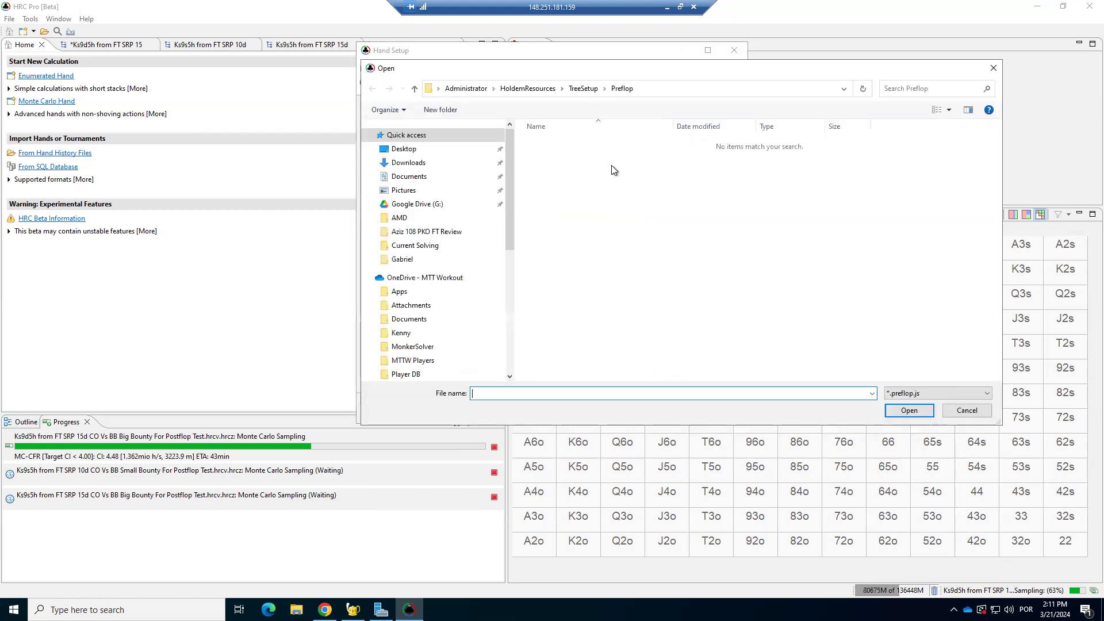
click(406, 149)
click(568, 229)
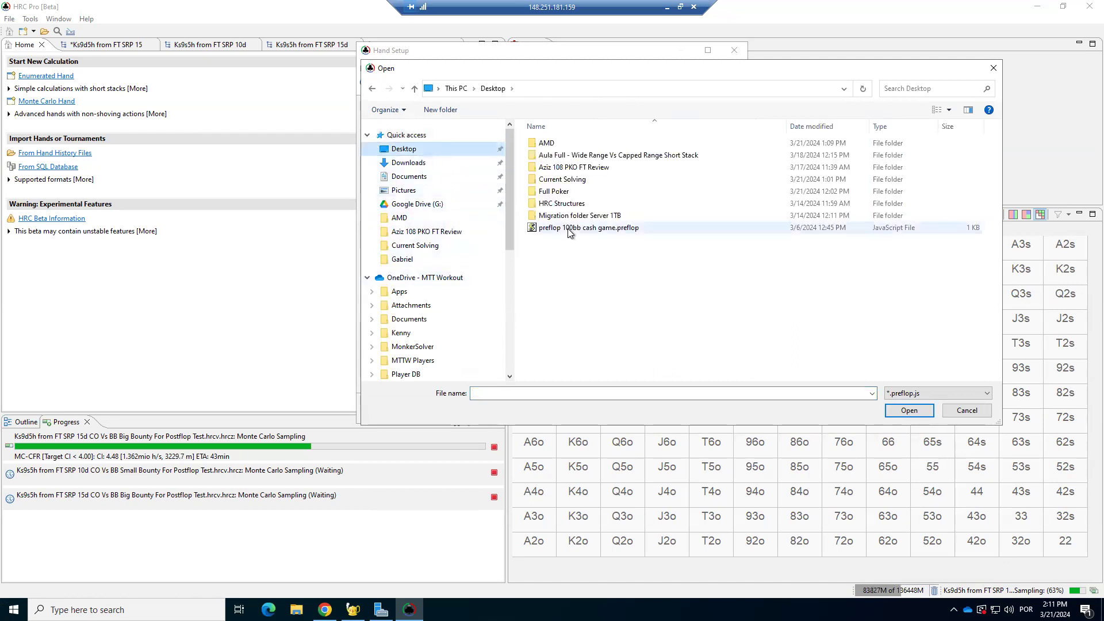
double_click(568, 229)
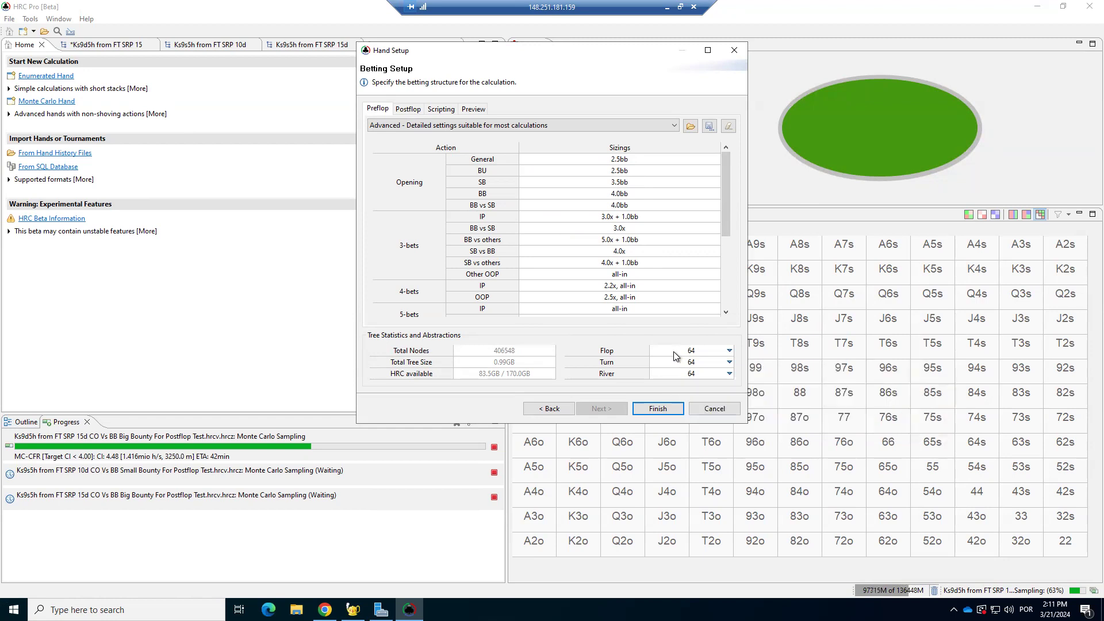
Set the tree abstractions to 2048 for the flop, 512 for the turn and 512 for the river
click(676, 352)
scroll(663, 390, down, 1)
click(663, 385)
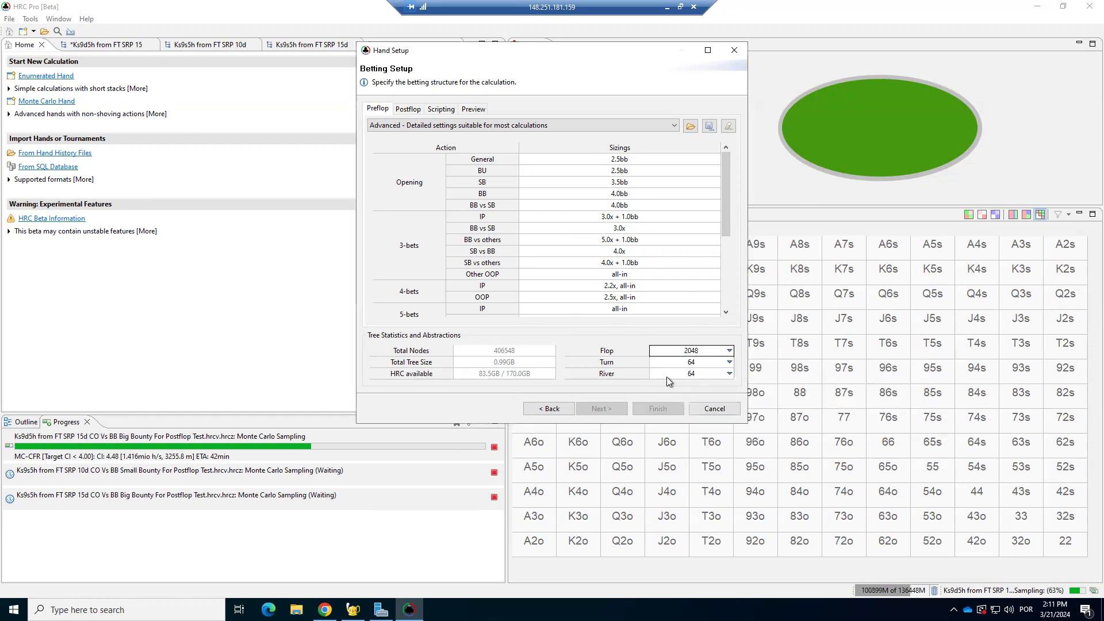
click(682, 362)
click(673, 407)
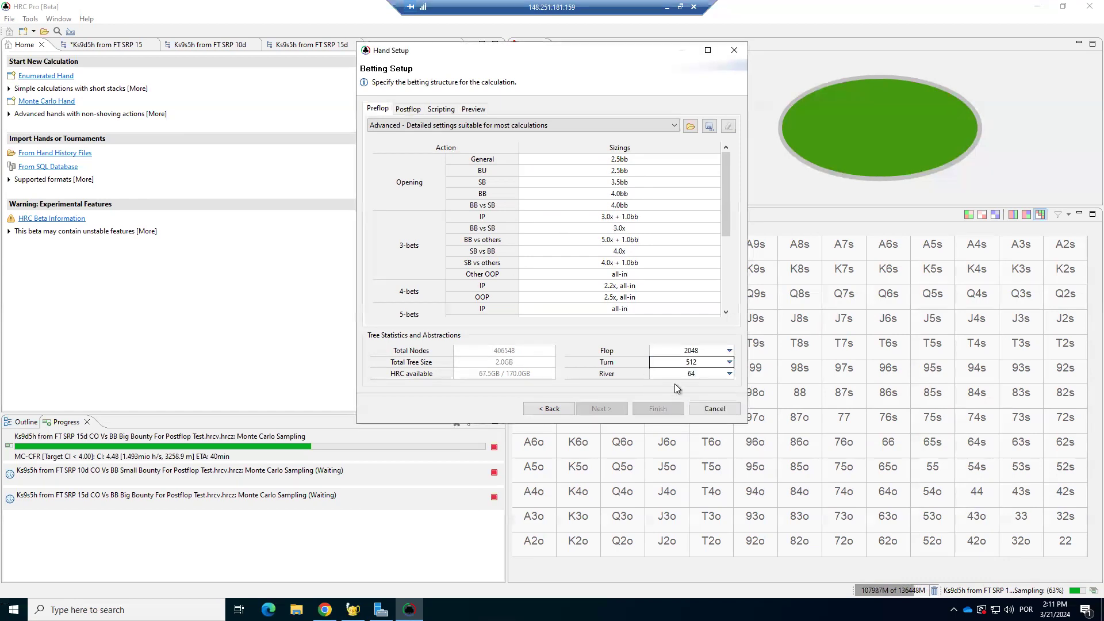
click(679, 374)
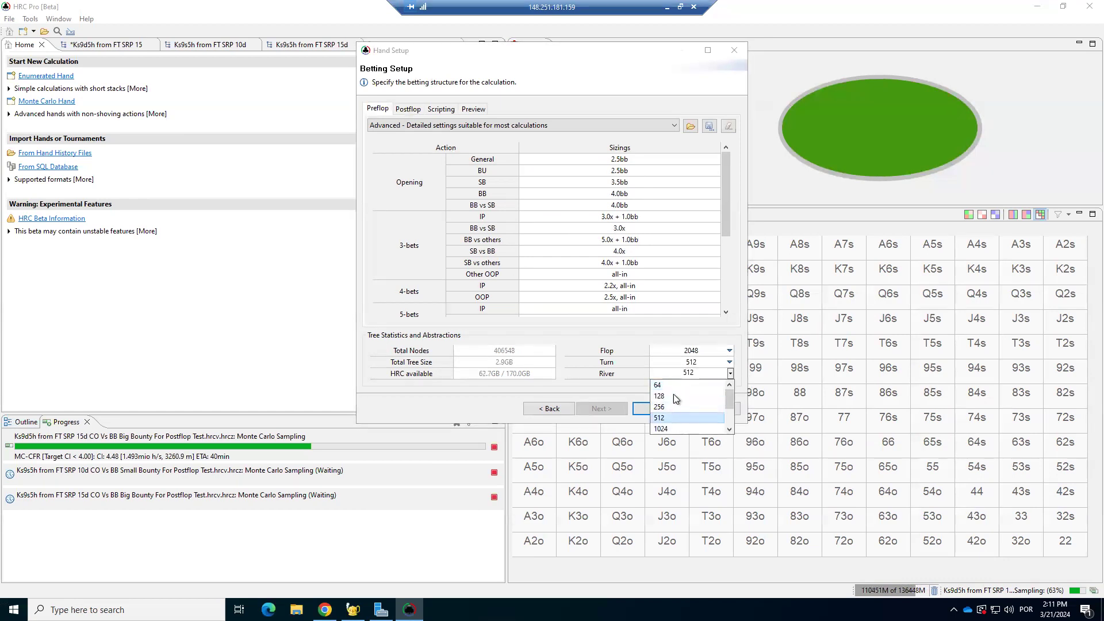
click(671, 418)
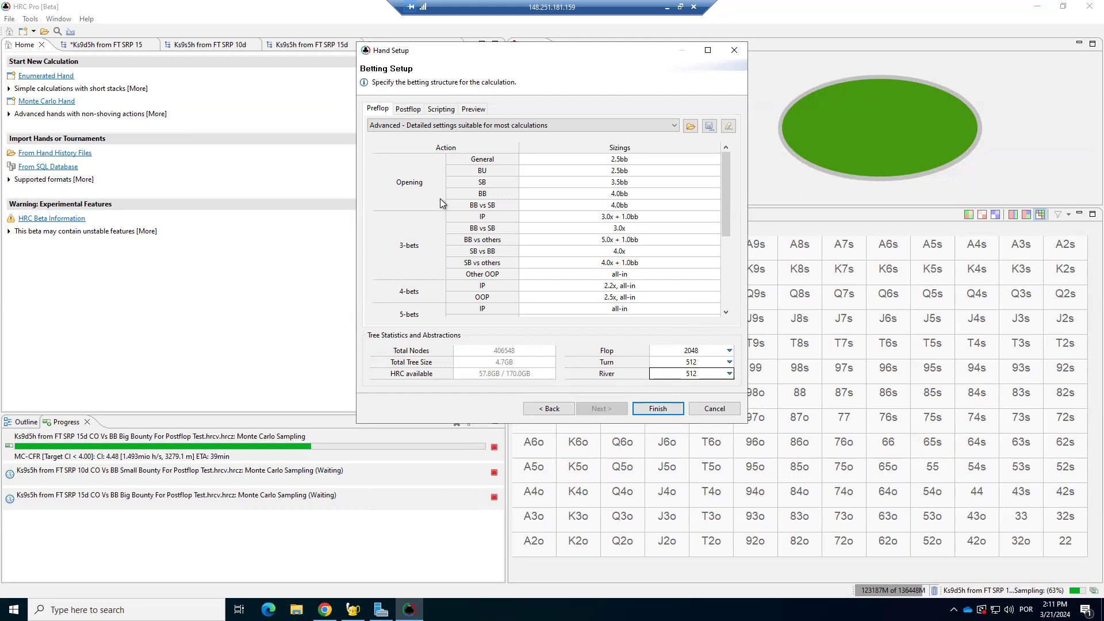
Load the postflop settings file "postflop 100bb cash game.postflop" from the Desktop
click(410, 109)
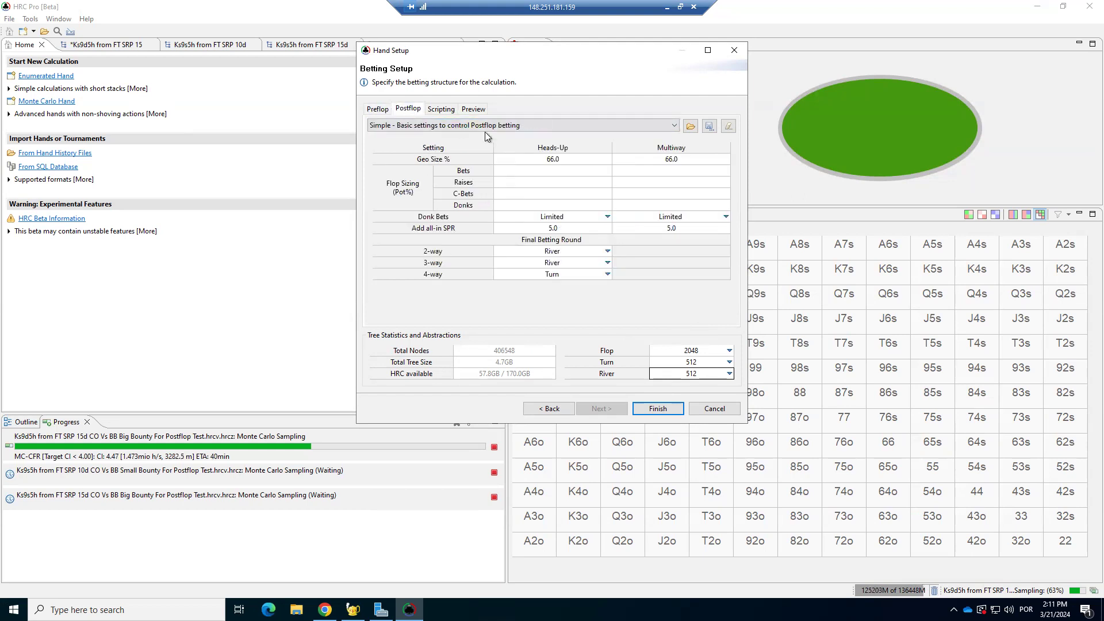
click(692, 126)
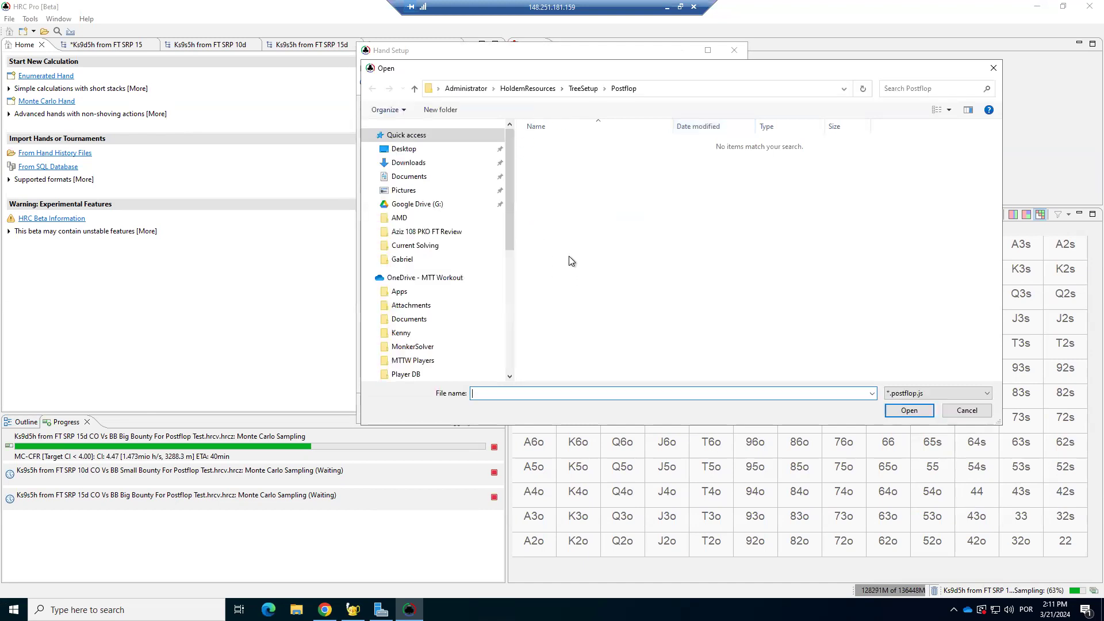
click(403, 149)
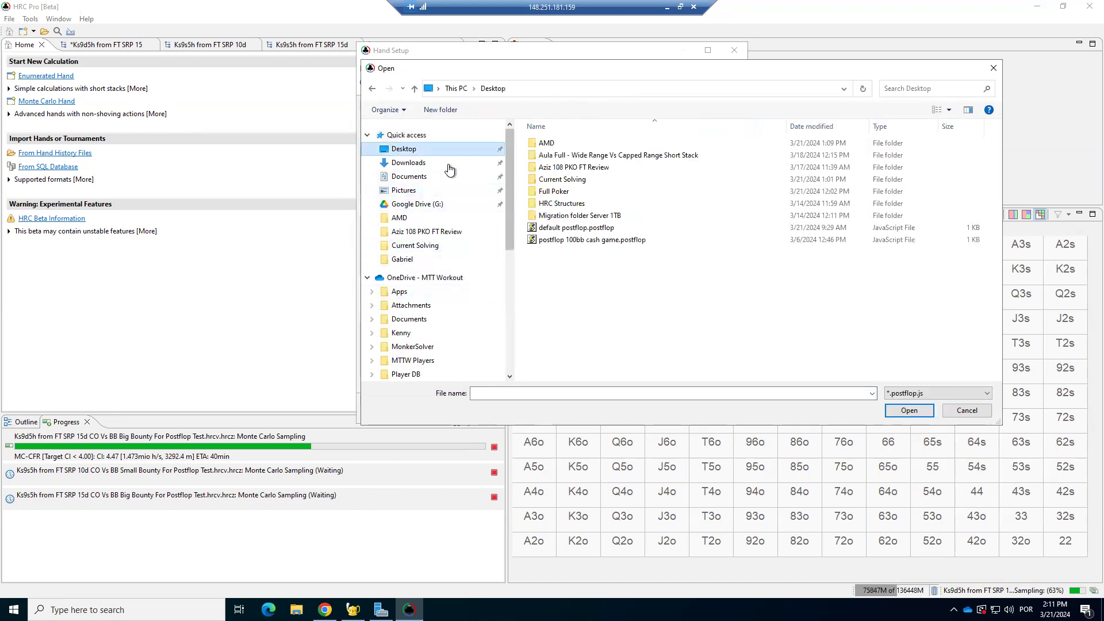
double_click(582, 239)
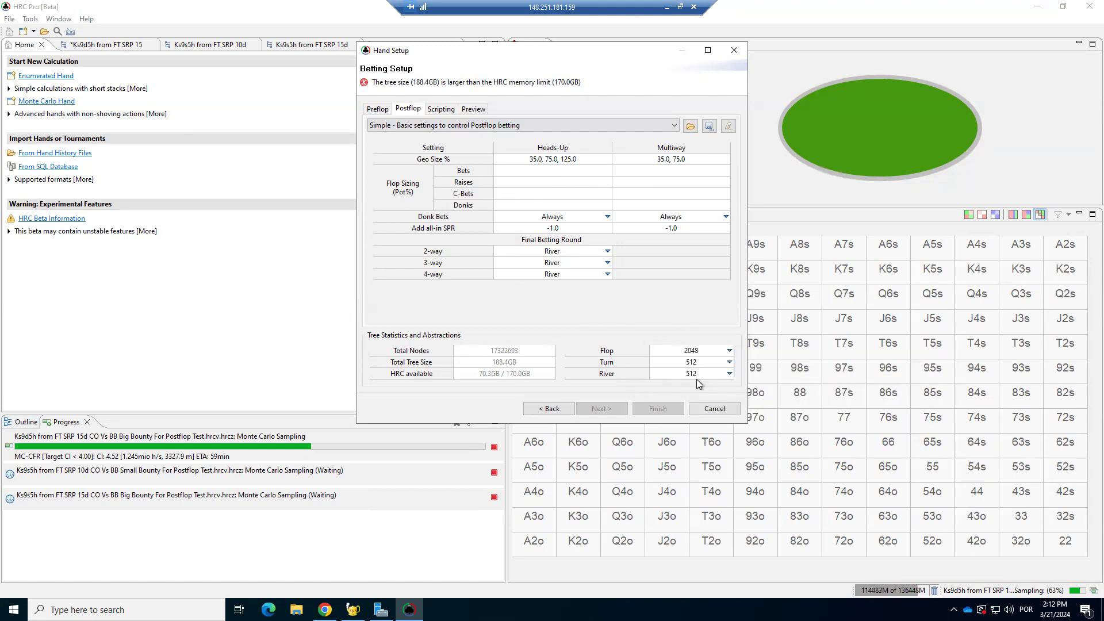
Set the multiway postflop geo size to 50%
click(673, 160)
text(50)
key(Return)
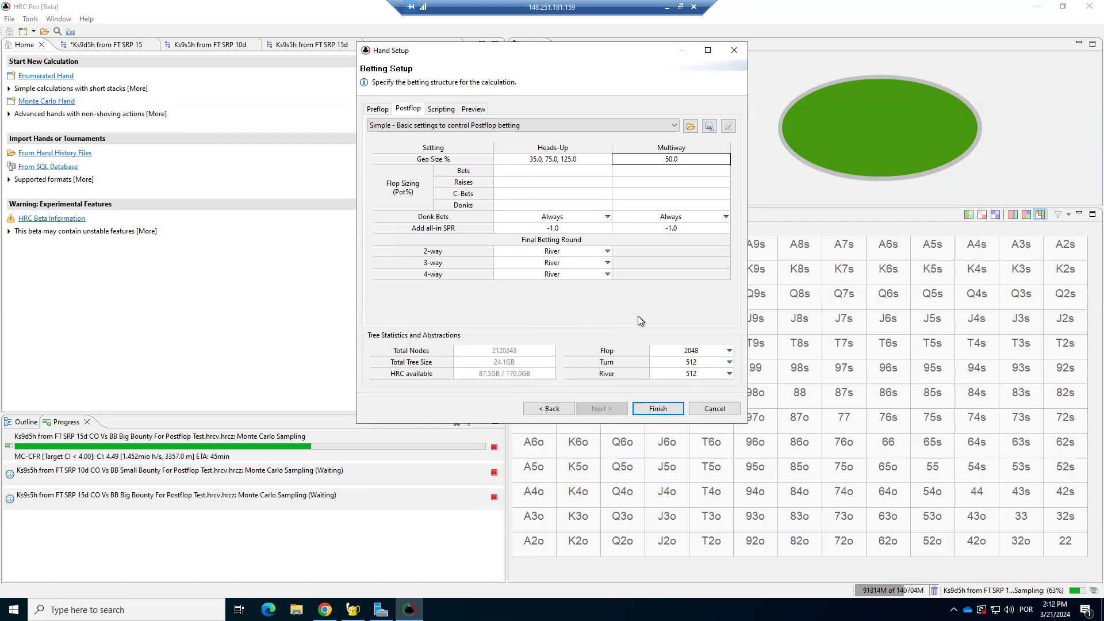
Limit postflop donk bets for both heads-up and multiway pots
mouse_move(610, 223)
click(561, 217)
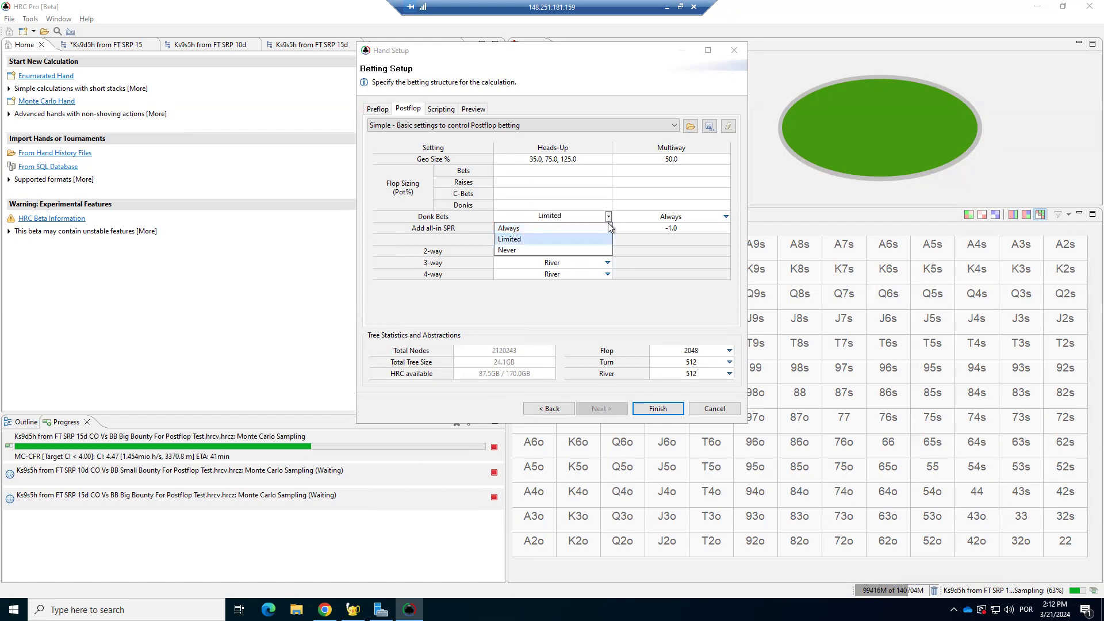
click(515, 239)
click(652, 218)
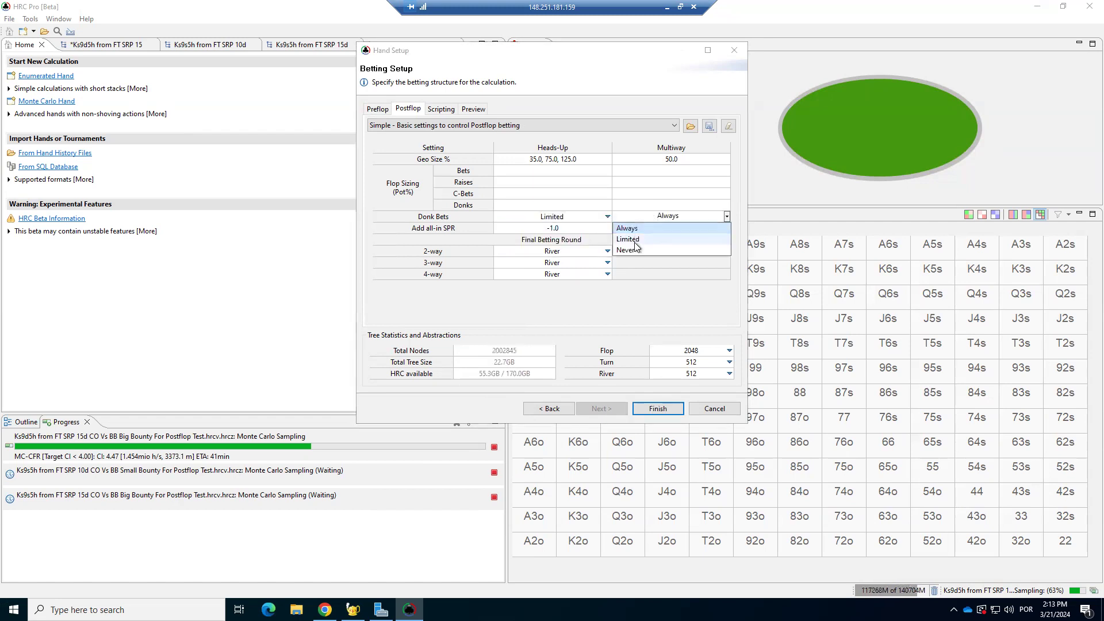
click(649, 239)
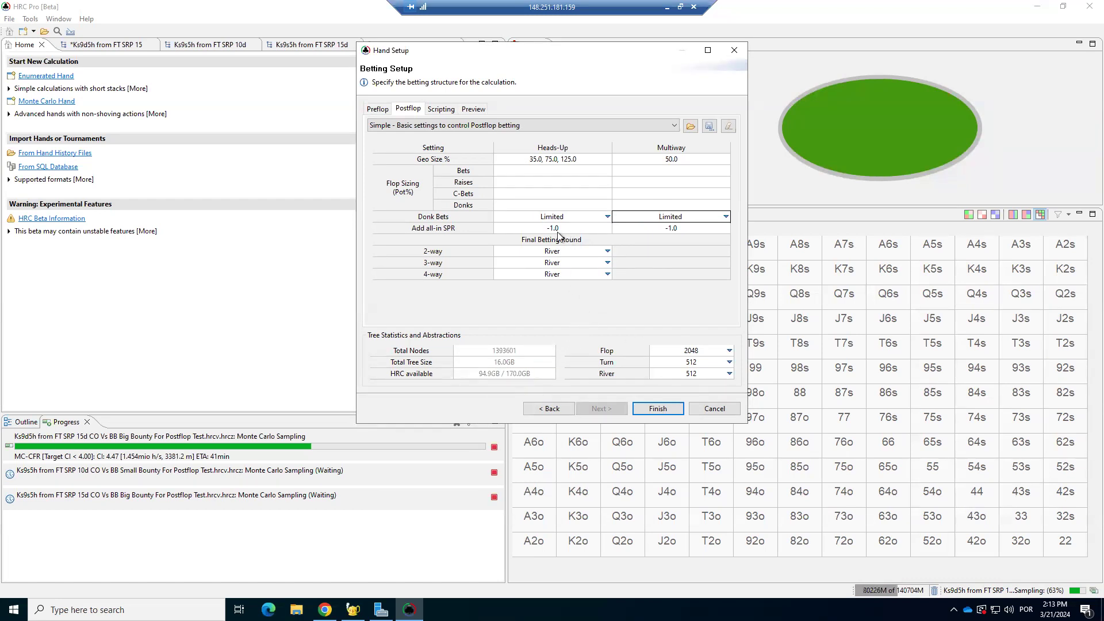
View the advanced postflop betting settings, return to the simple settings and cancel the hand setup
mouse_move(556, 234)
click(396, 126)
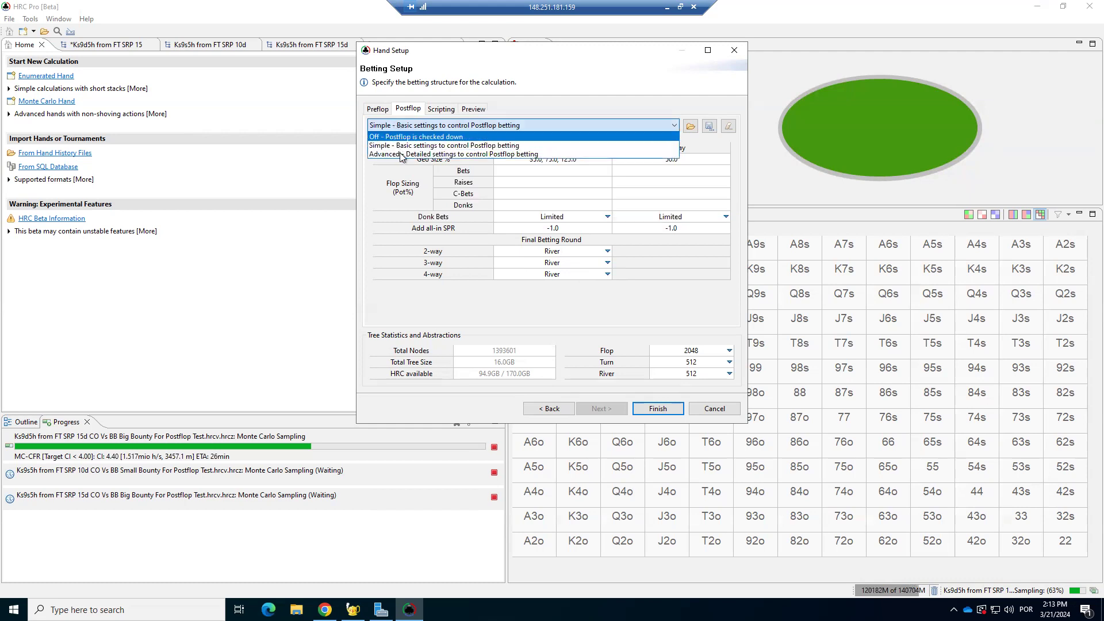
click(401, 154)
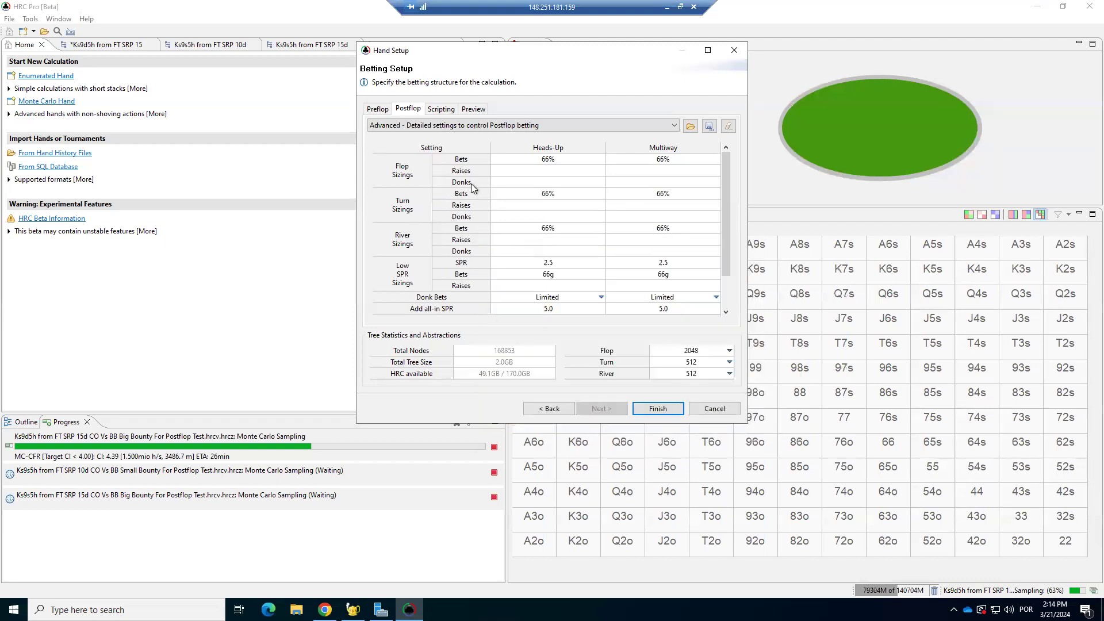
click(419, 126)
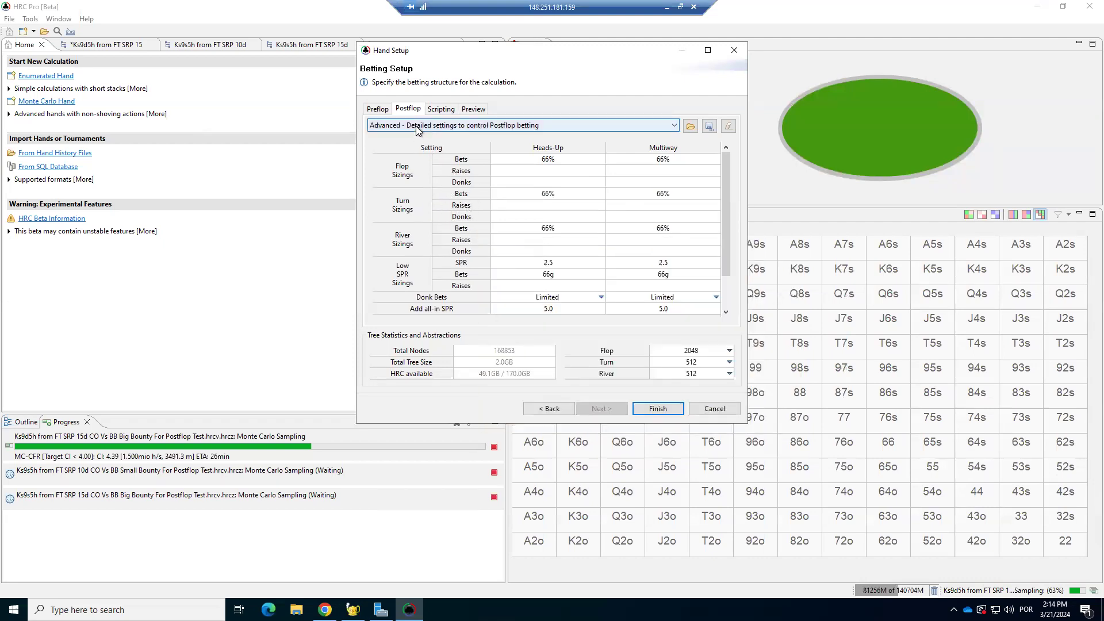
click(393, 146)
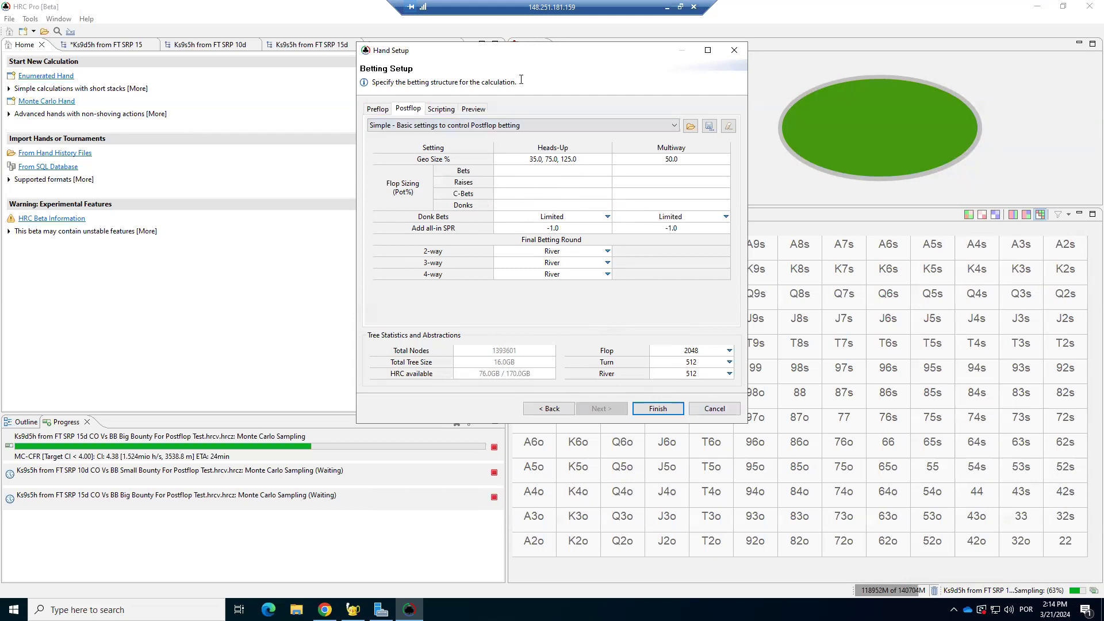
click(720, 408)
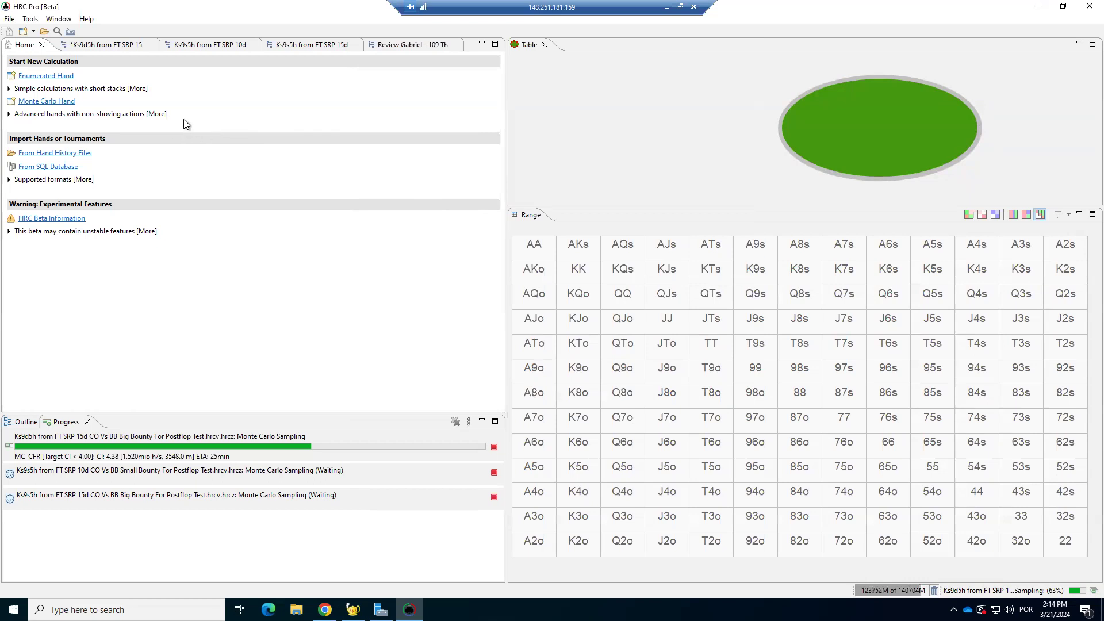
click(48, 101)
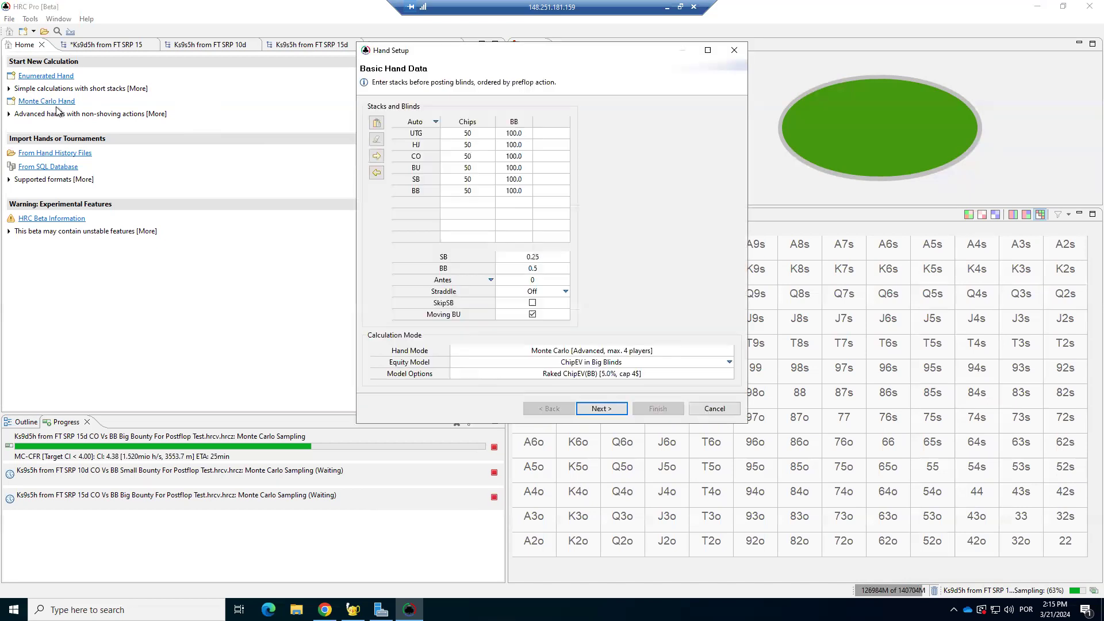
click(606, 362)
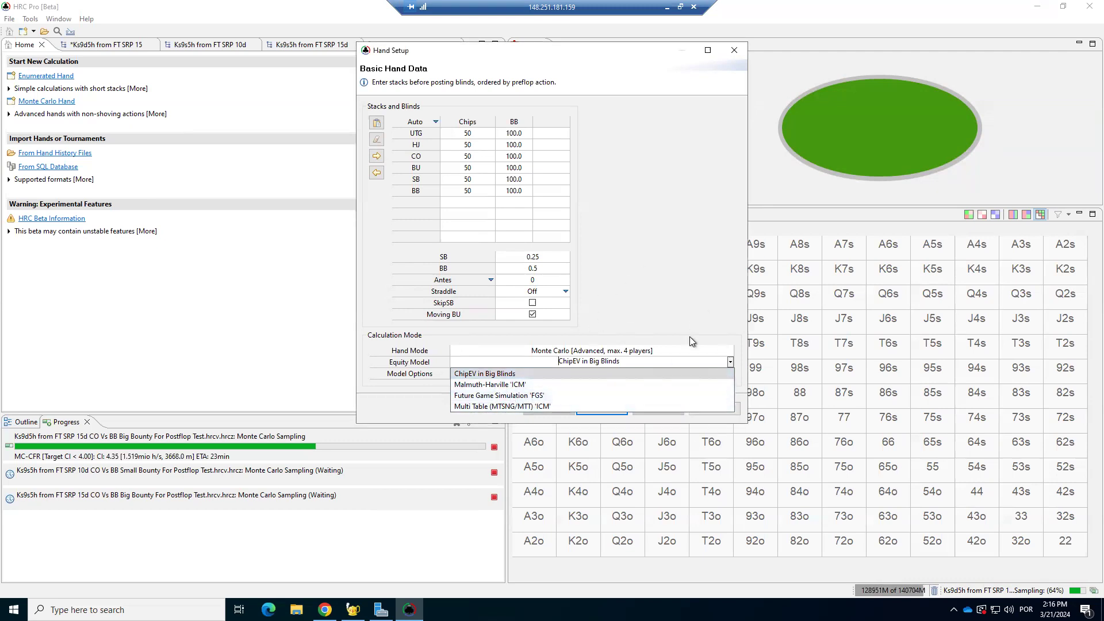
click(592, 384)
click(709, 410)
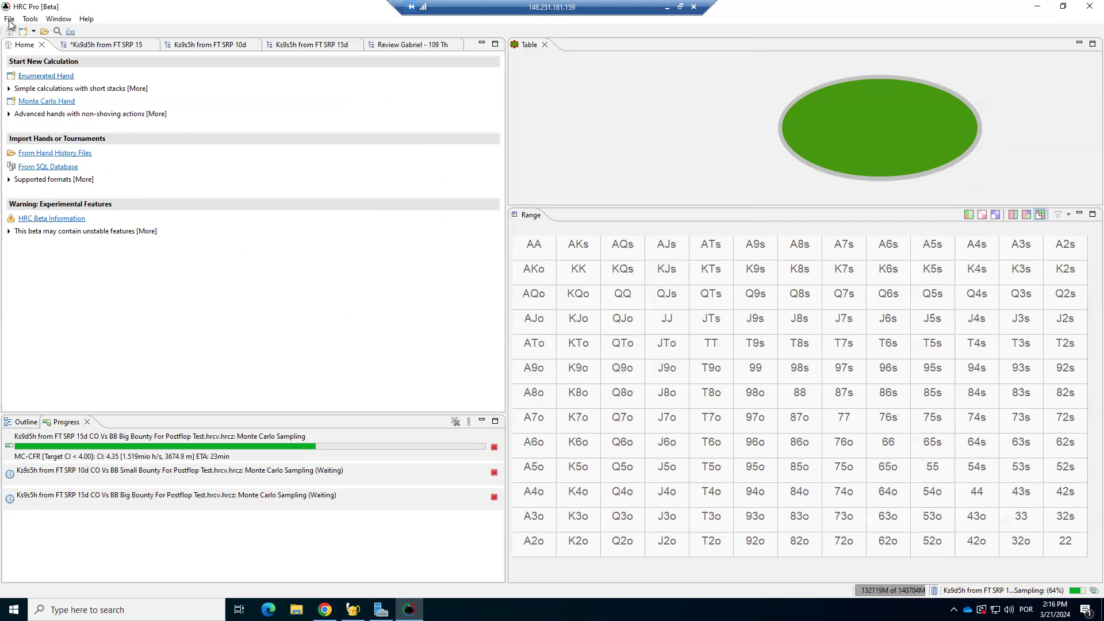
click(9, 19)
mouse_move(30, 19)
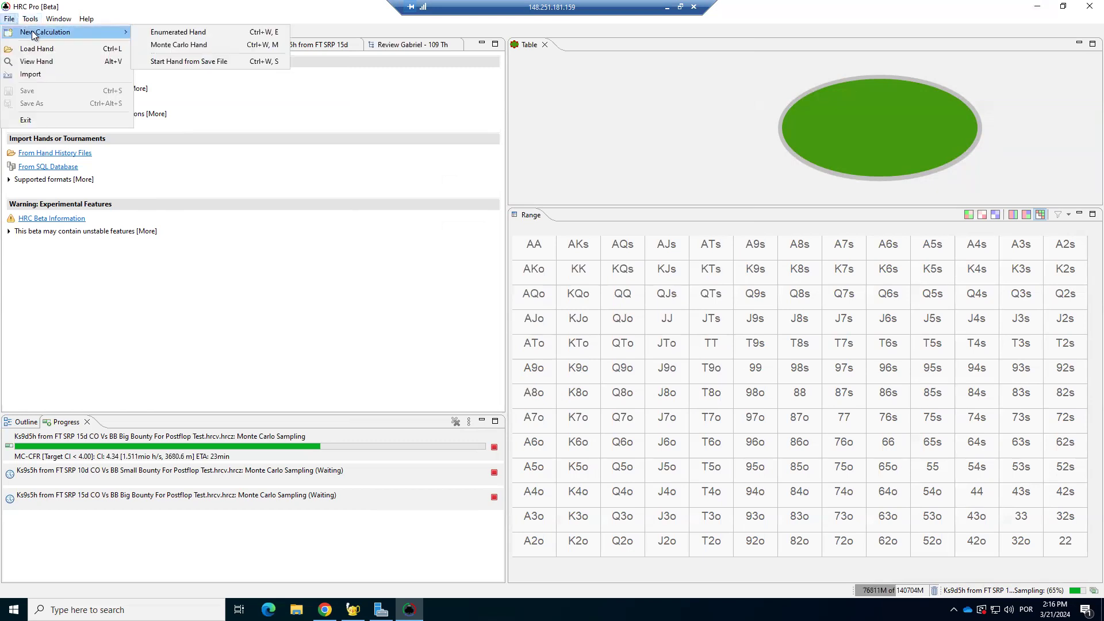
click(14, 21)
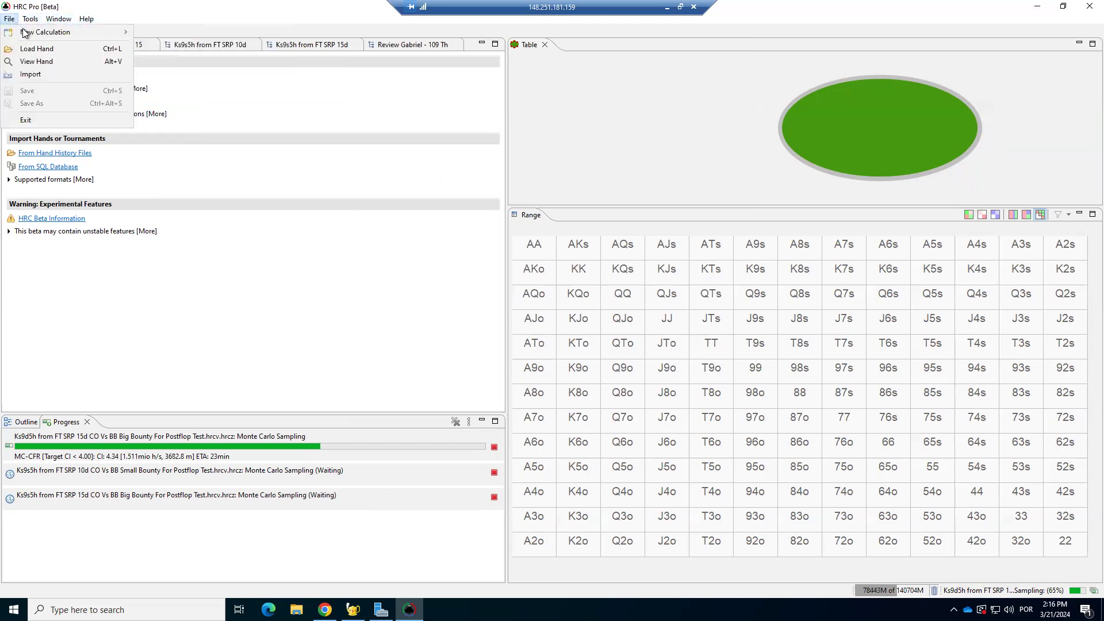
mouse_move(67, 32)
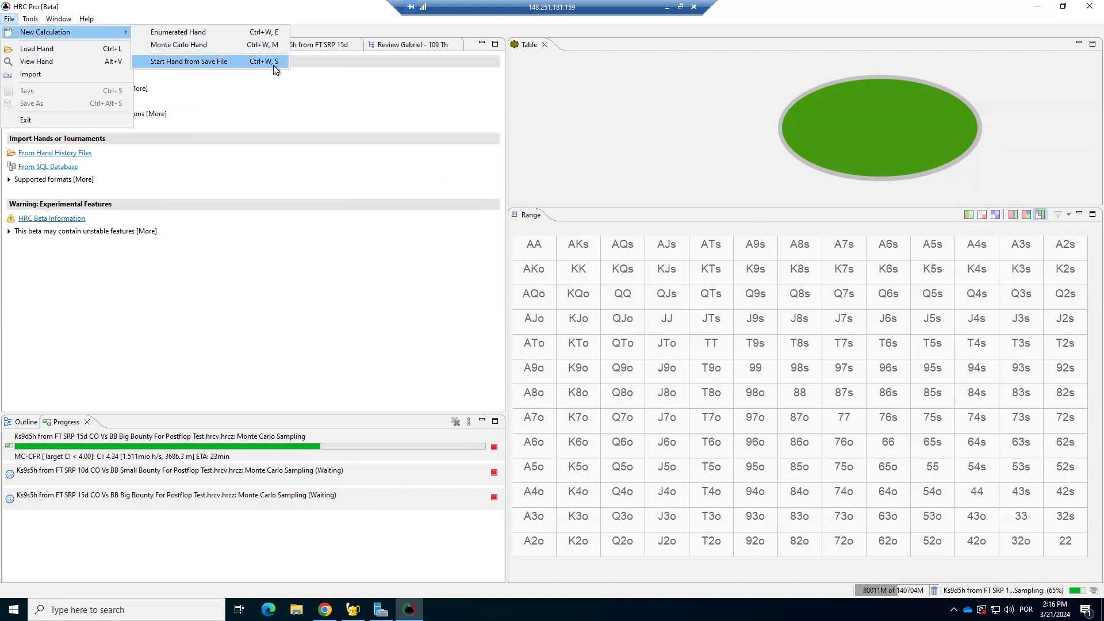
Start a new calculation from the eight-handed tournament review hand and accept its basic hand data
click(398, 47)
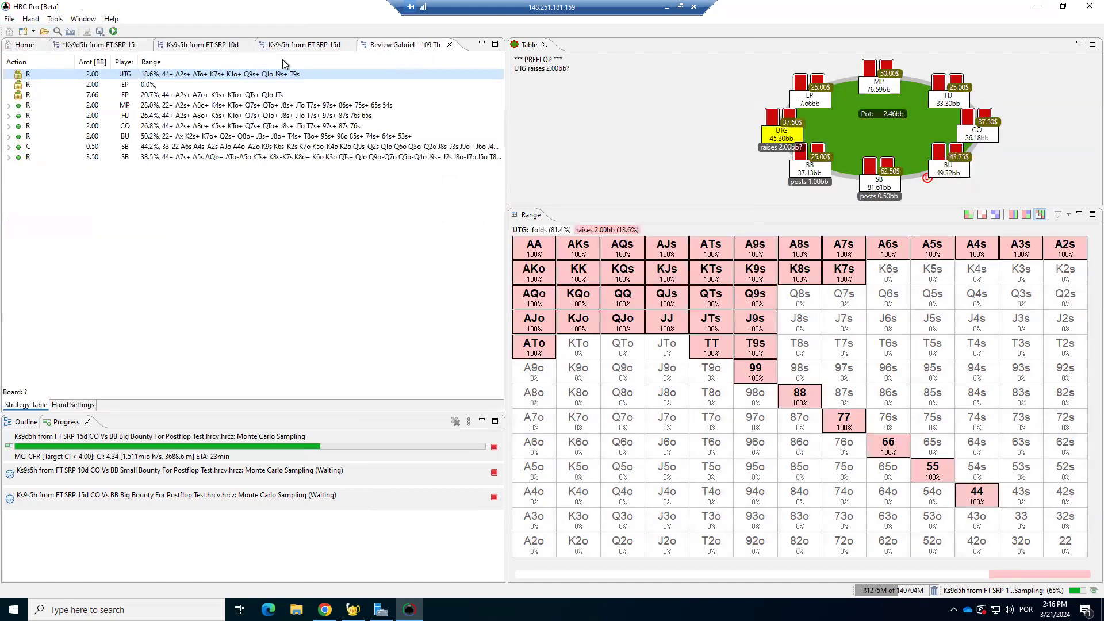
click(30, 19)
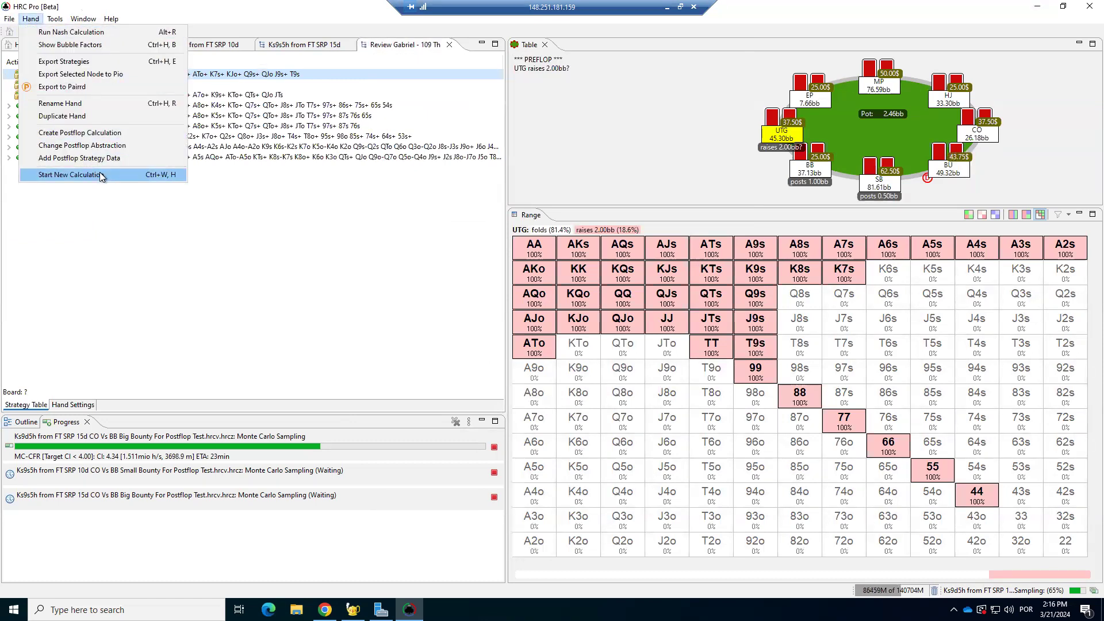
click(100, 174)
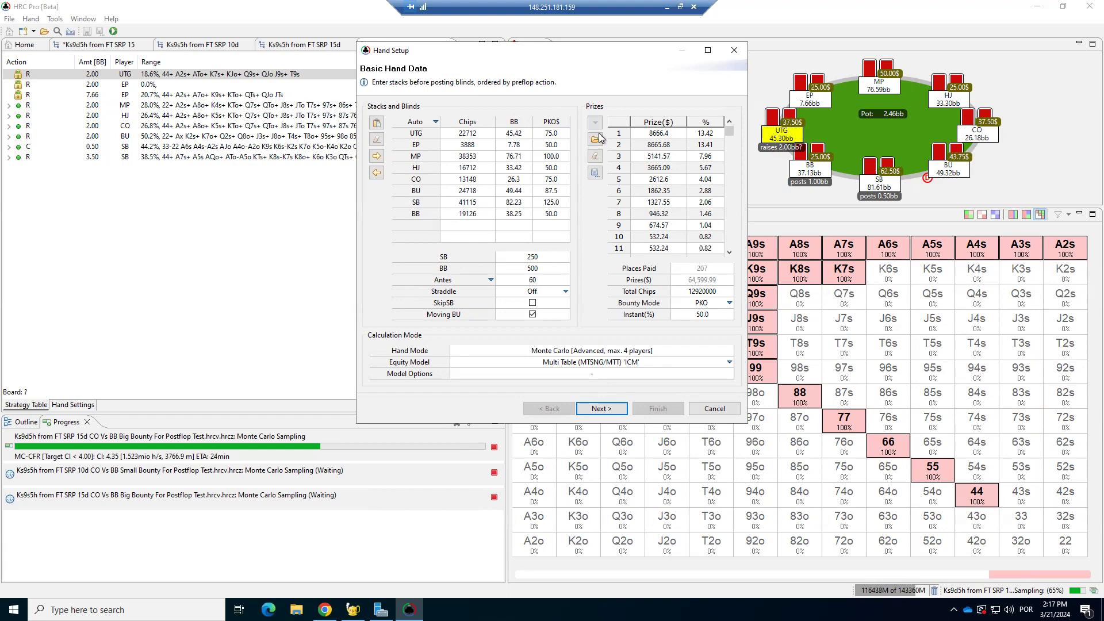
mouse_move(556, 137)
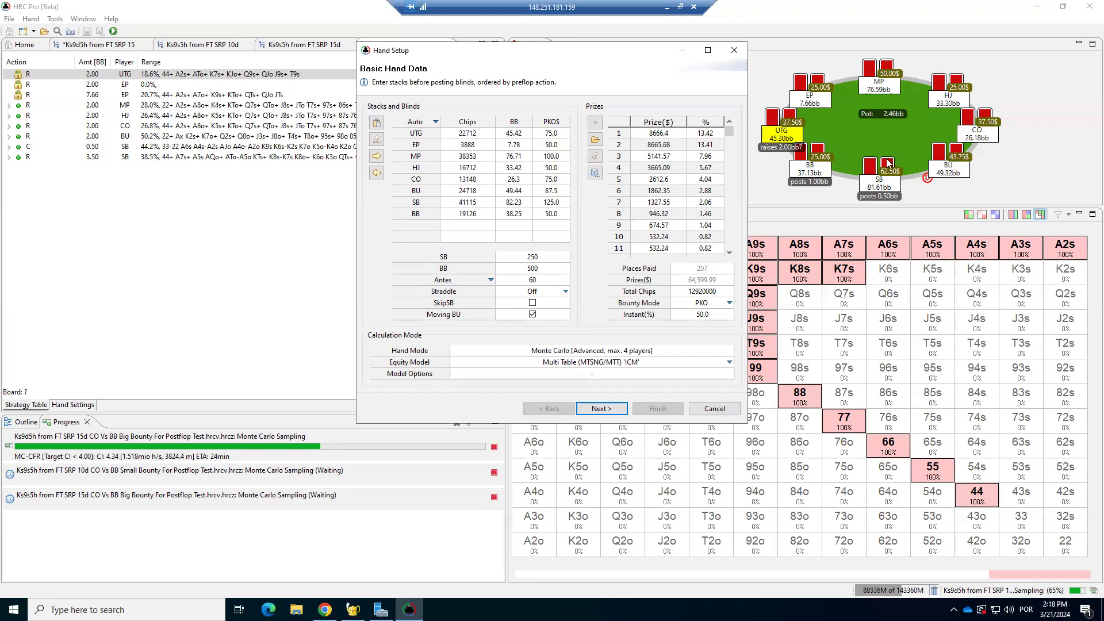
click(605, 408)
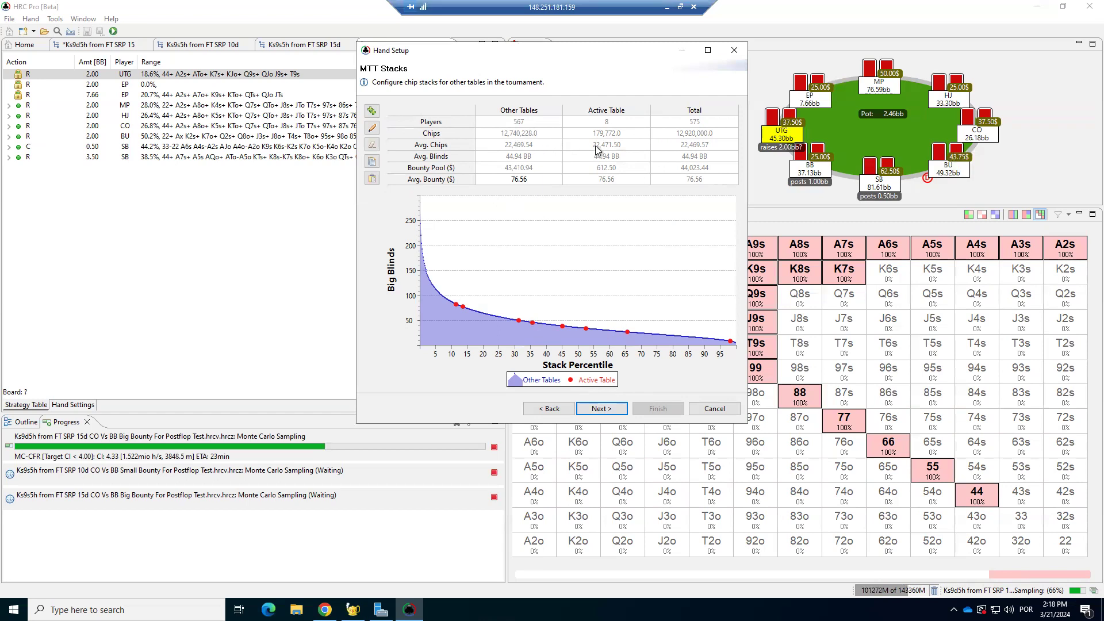
Generate the MTT stacks for the other tables with a shape of 0.4 and continue to the betting setup
click(372, 111)
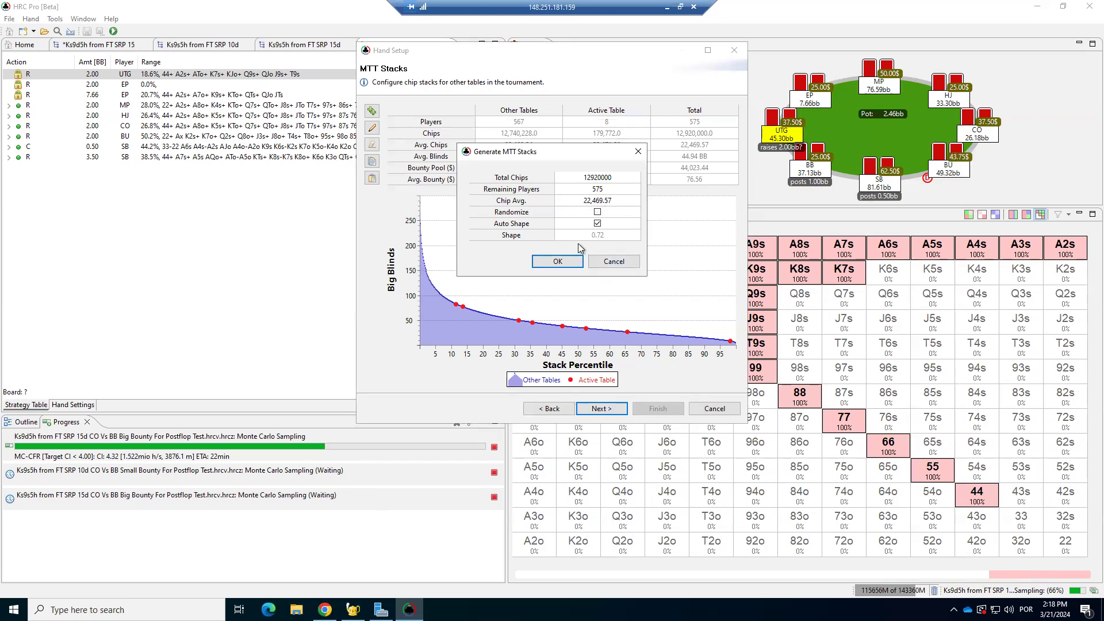
click(602, 234)
double_click(604, 233)
key(BackSpace)
text(.4)
click(568, 260)
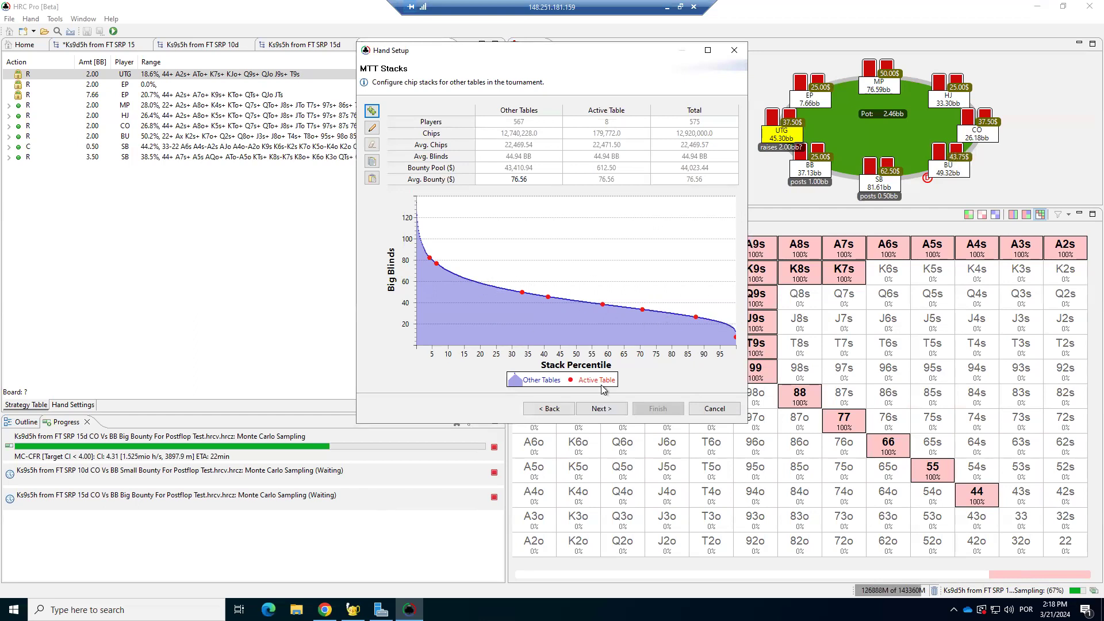
click(624, 414)
Clear the heads-up and multiway postflop geo sizes and set the heads-up ones to 35, 75 and 125%
mouse_move(541, 149)
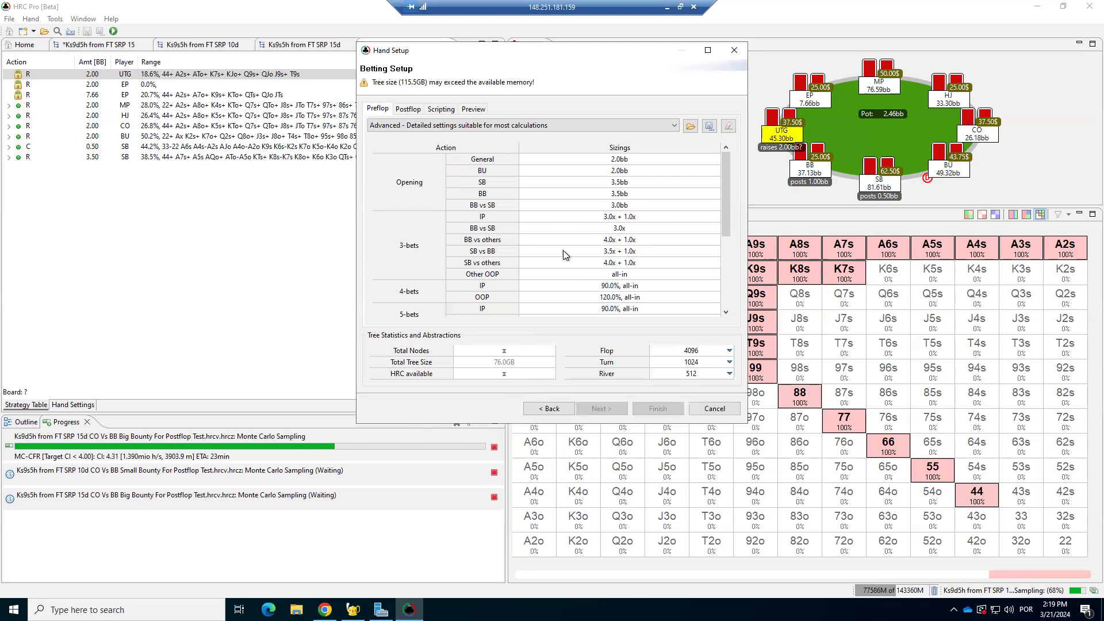
click(399, 109)
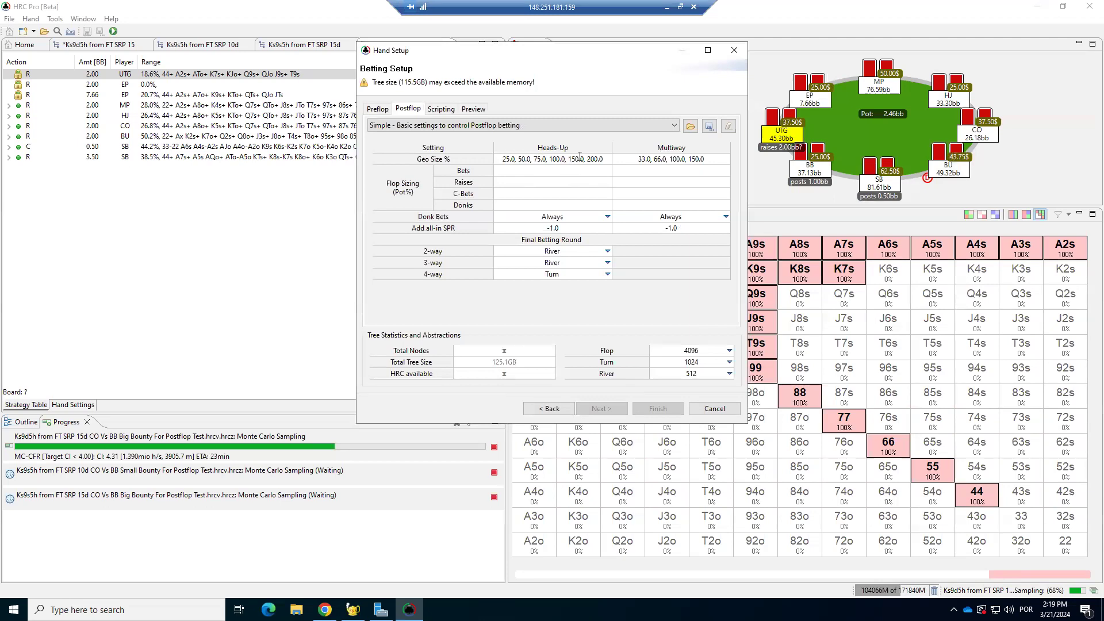
click(597, 160)
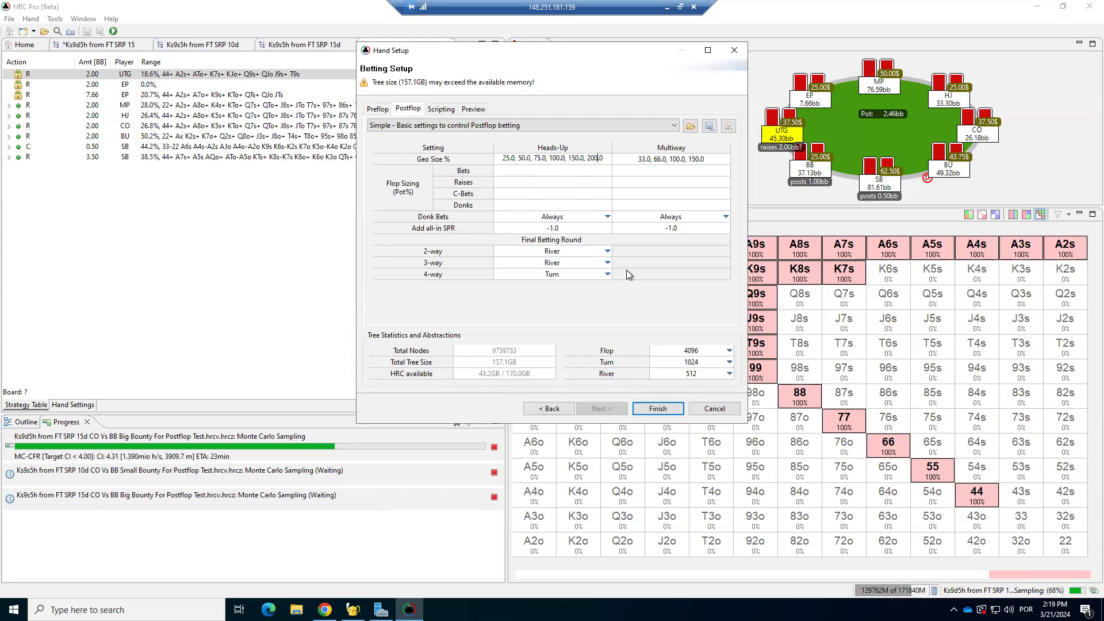
key(BackSpace)
key(ctrl+a)
key(BackSpace)
key(Tab)
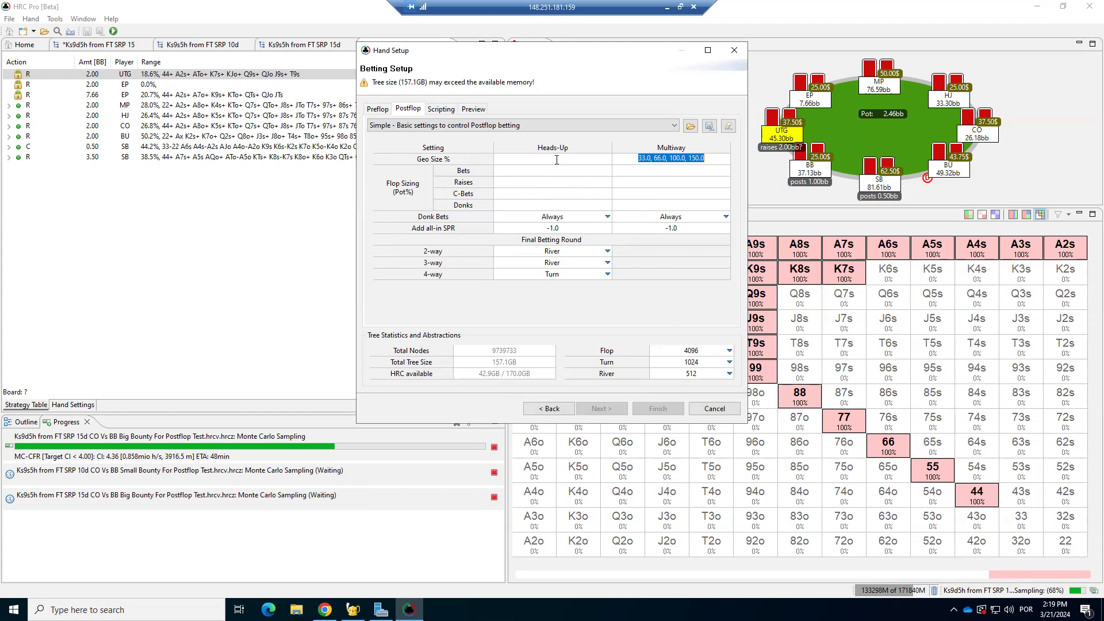
key(BackSpace)
click(574, 159)
text(35 75 125)
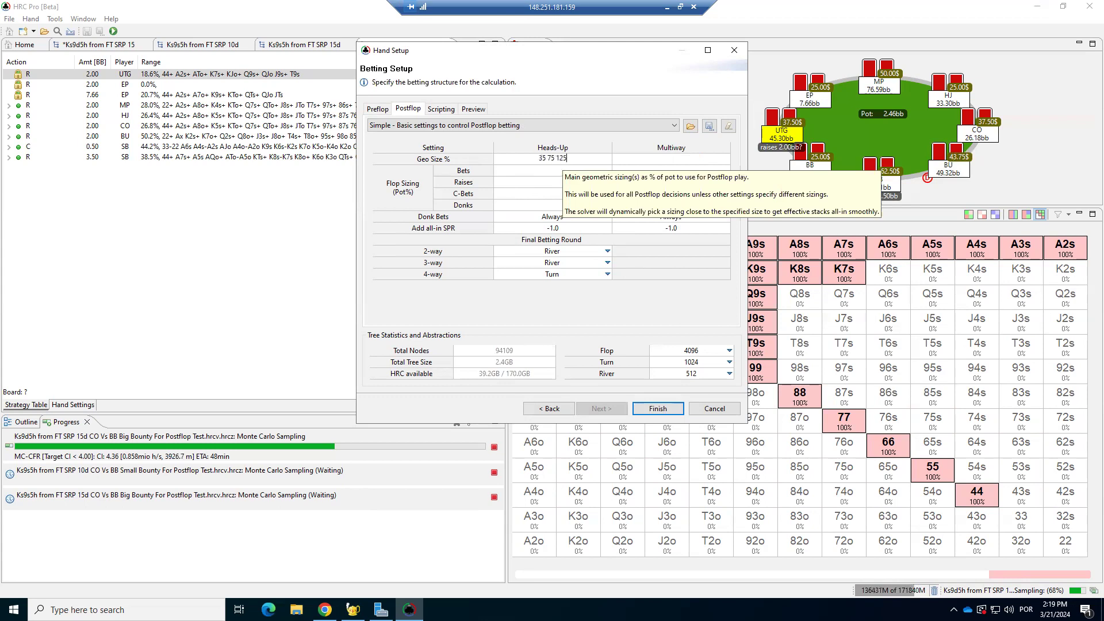
Set the multiway postflop geo sizes to 35, 75 and 125%
click(648, 161)
text(35 75)
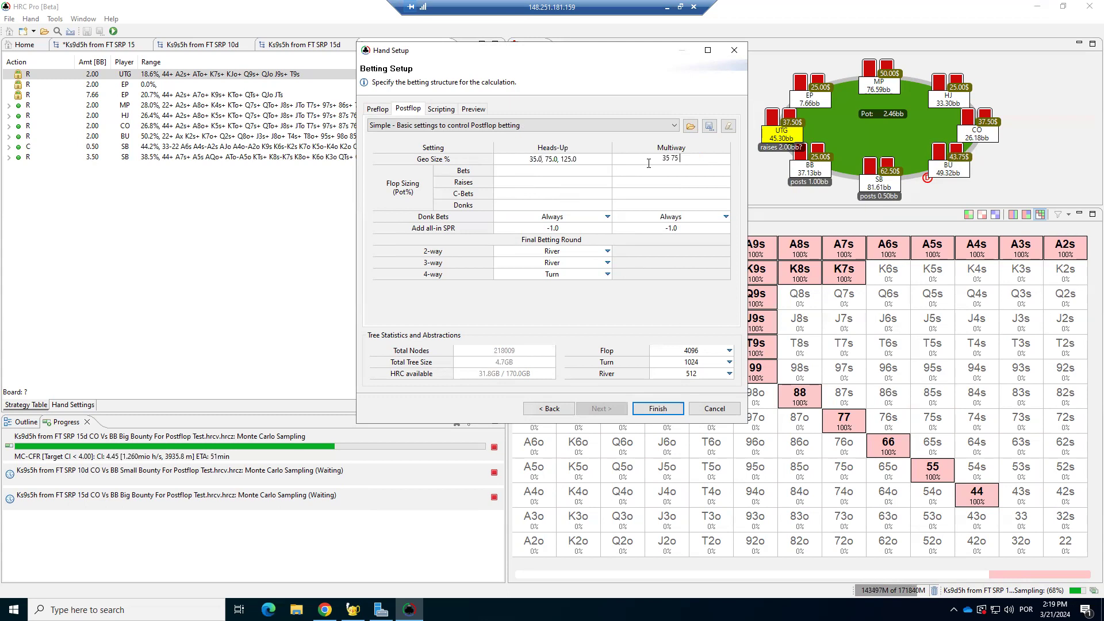
text( 125)
click(671, 180)
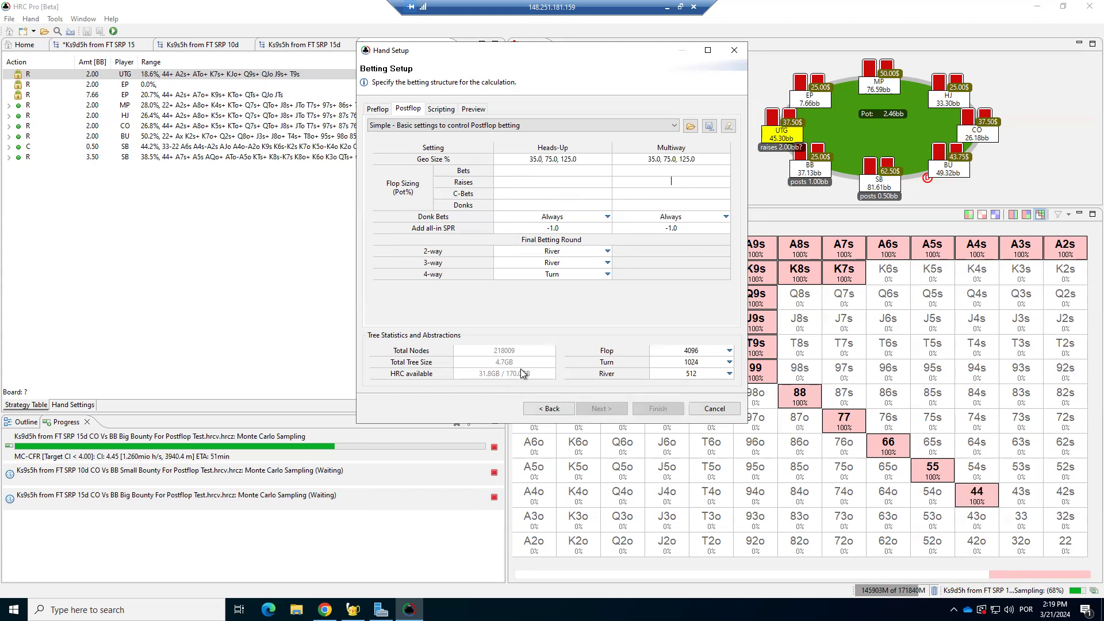
Set the multiway geo size to 50% and the tree abstractions to 2048 for the flop and 512 for the turn
click(673, 156)
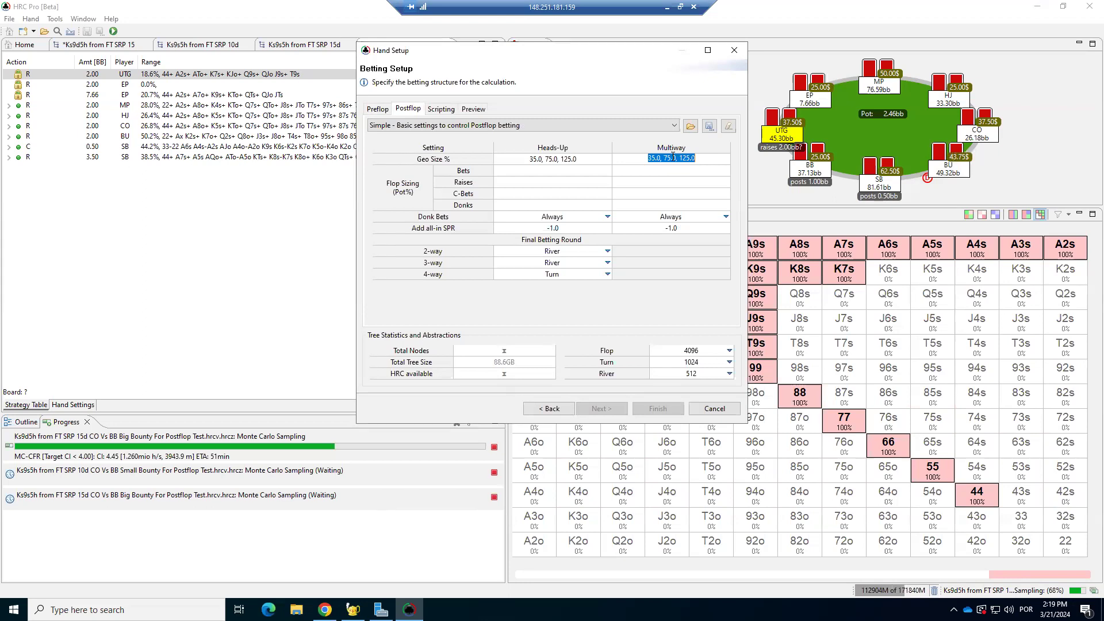
text(50)
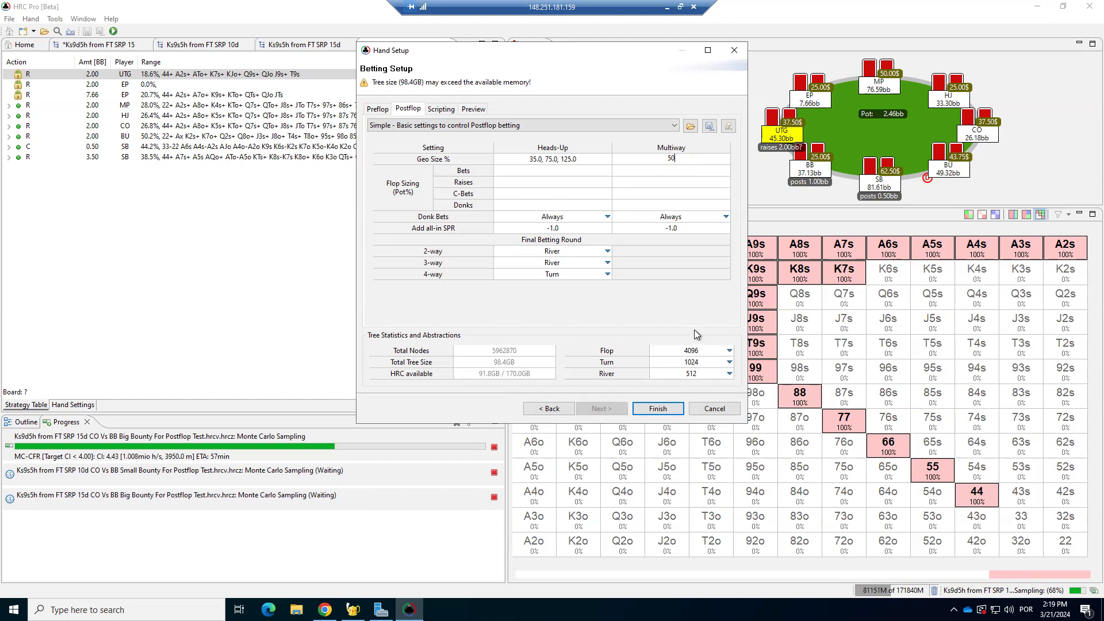
click(694, 350)
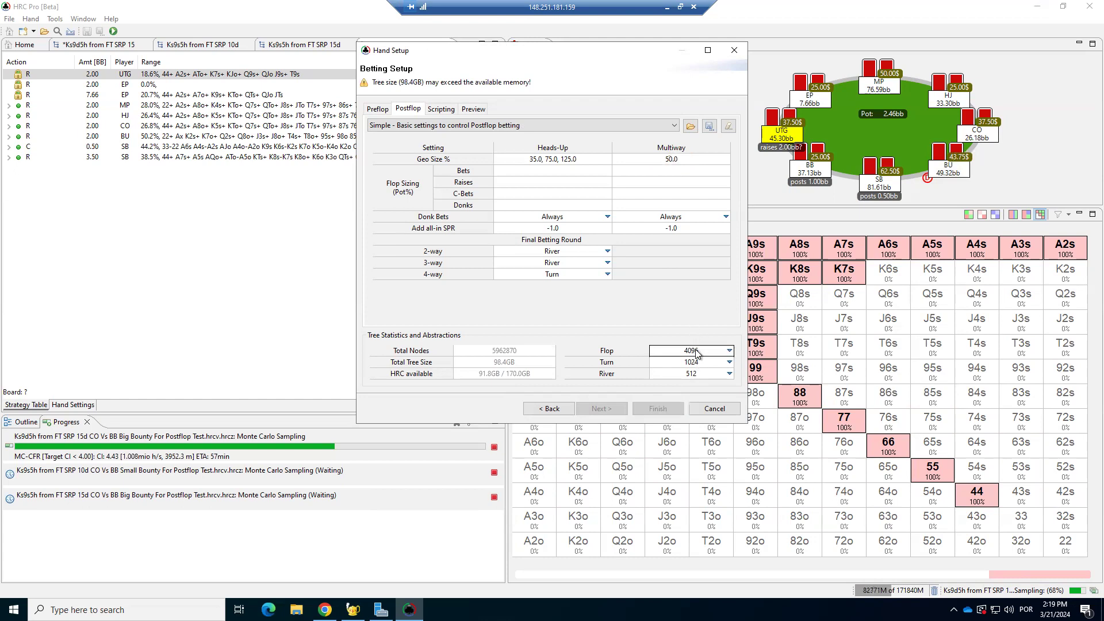
click(662, 374)
click(699, 364)
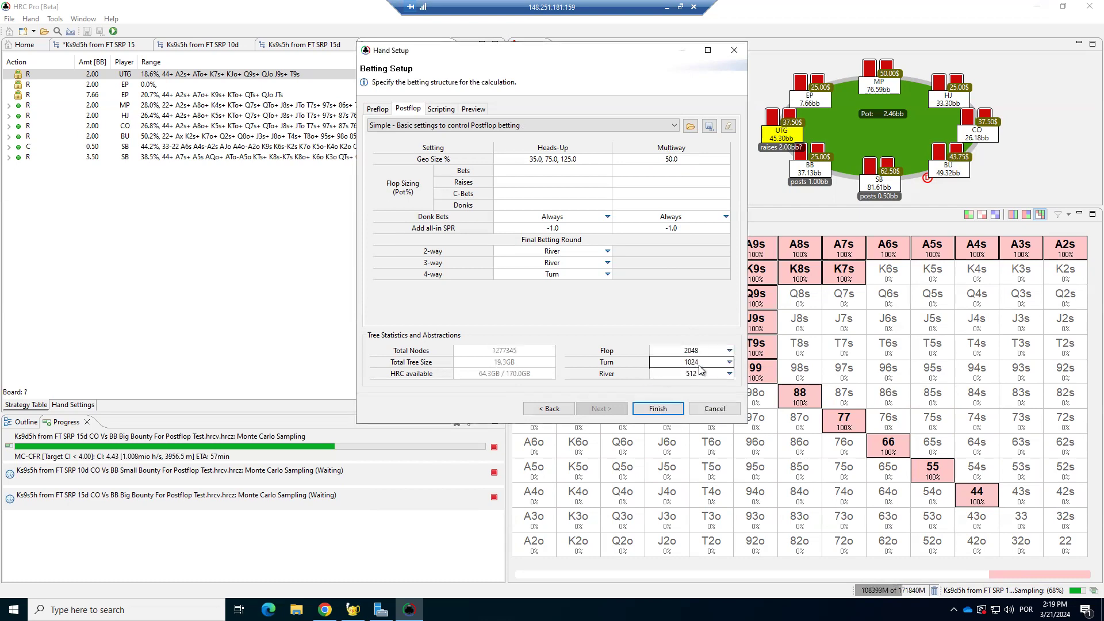
scroll(667, 398, up, 1)
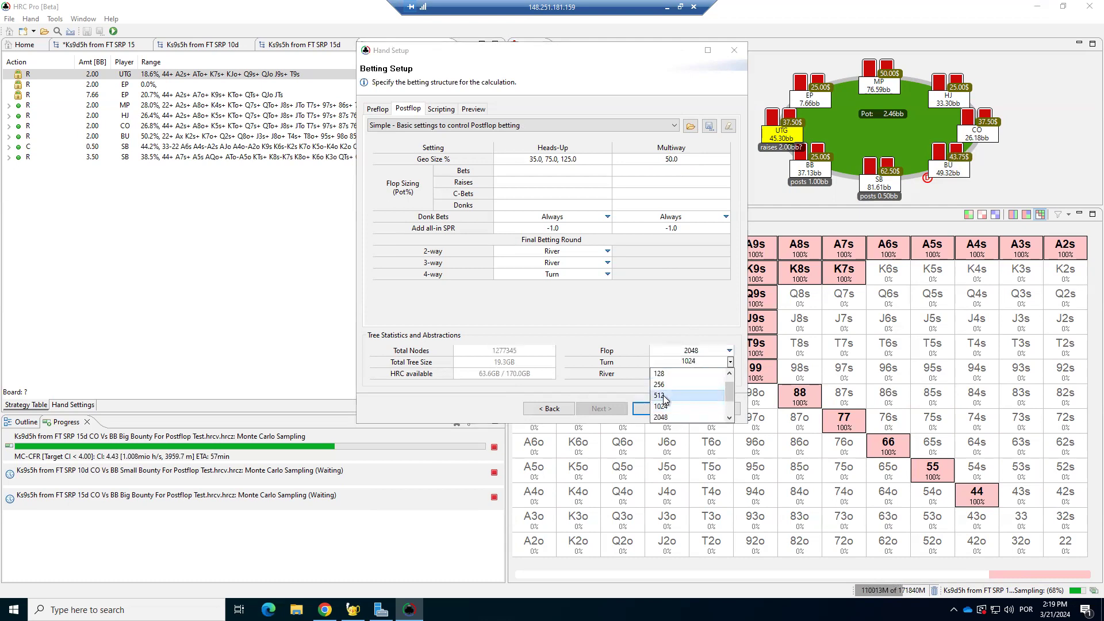
click(665, 396)
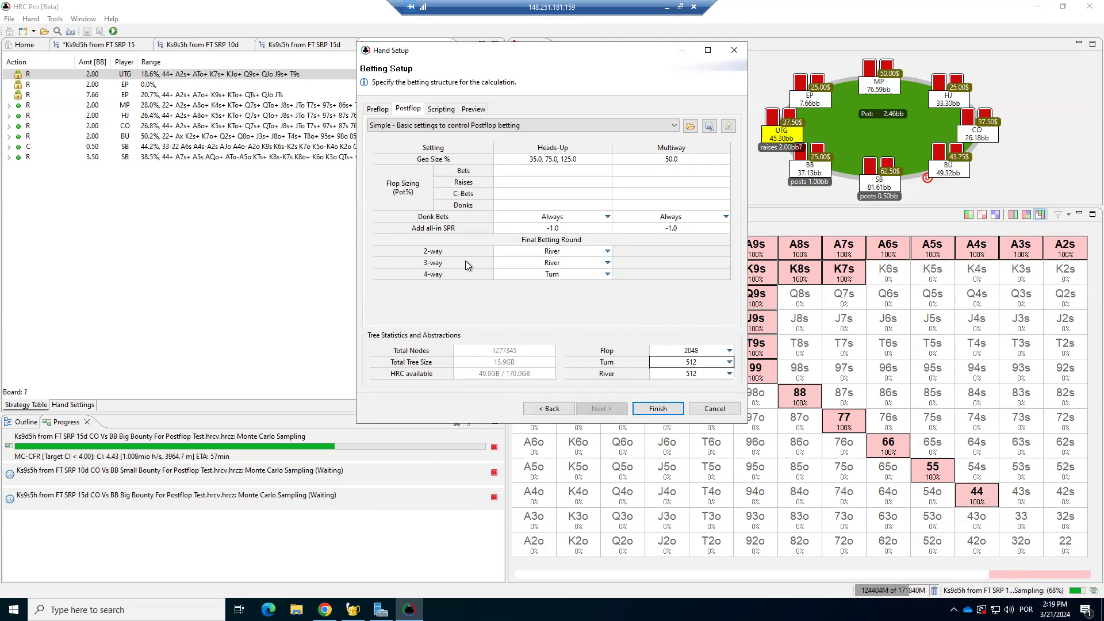
Review the preflop sizings, allowed flats and all-in settings, and open the scripting settings
click(377, 109)
scroll(595, 187, down, 1)
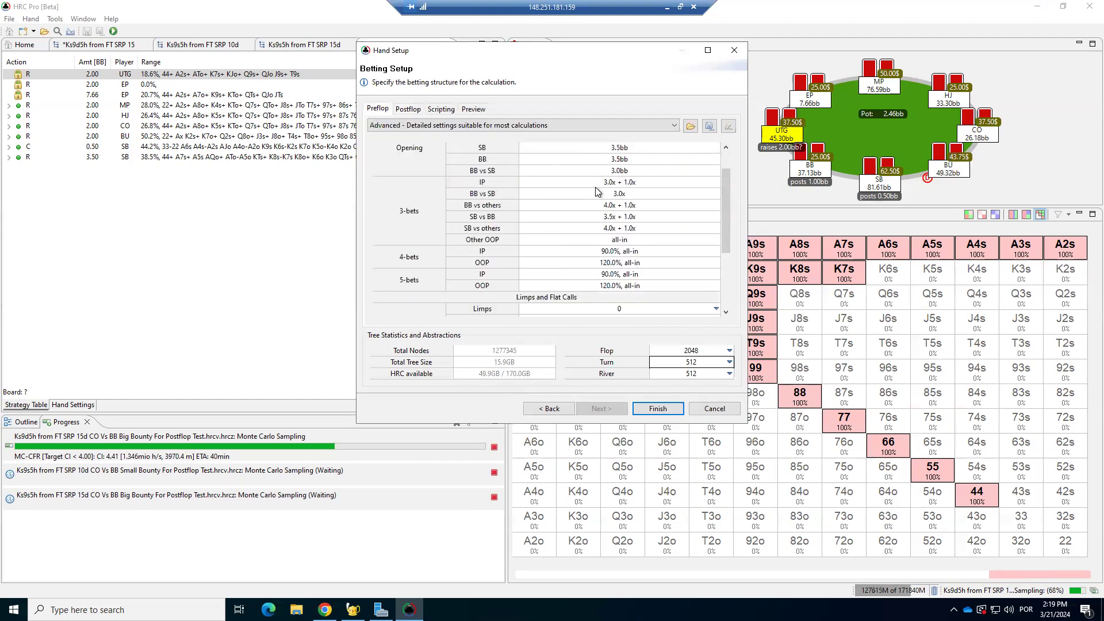
scroll(595, 188, down, 3)
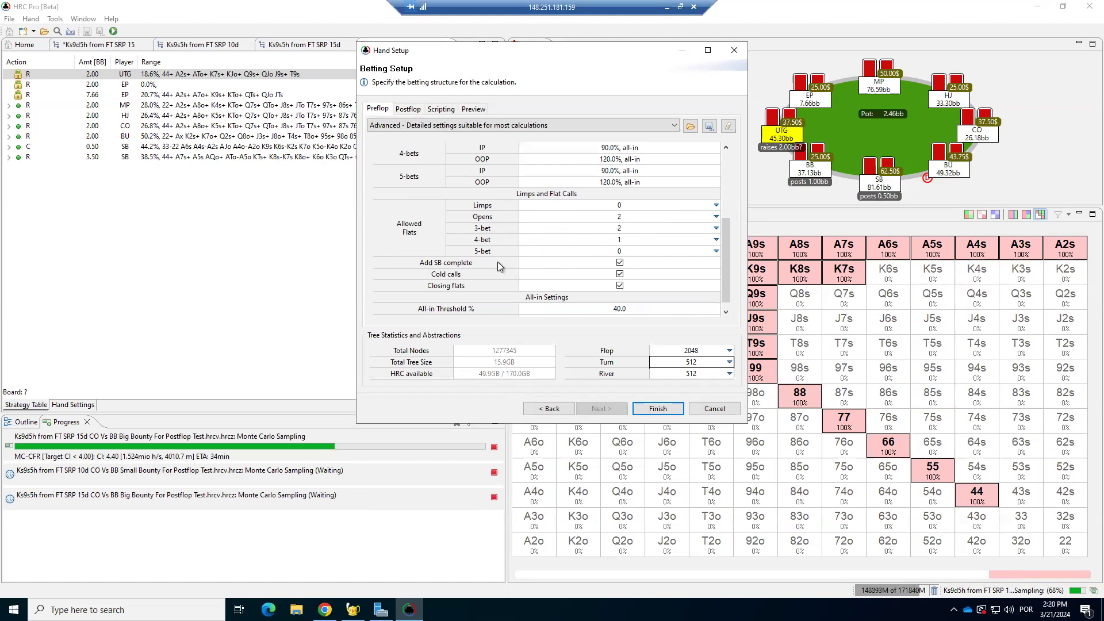
scroll(557, 250, down, 1)
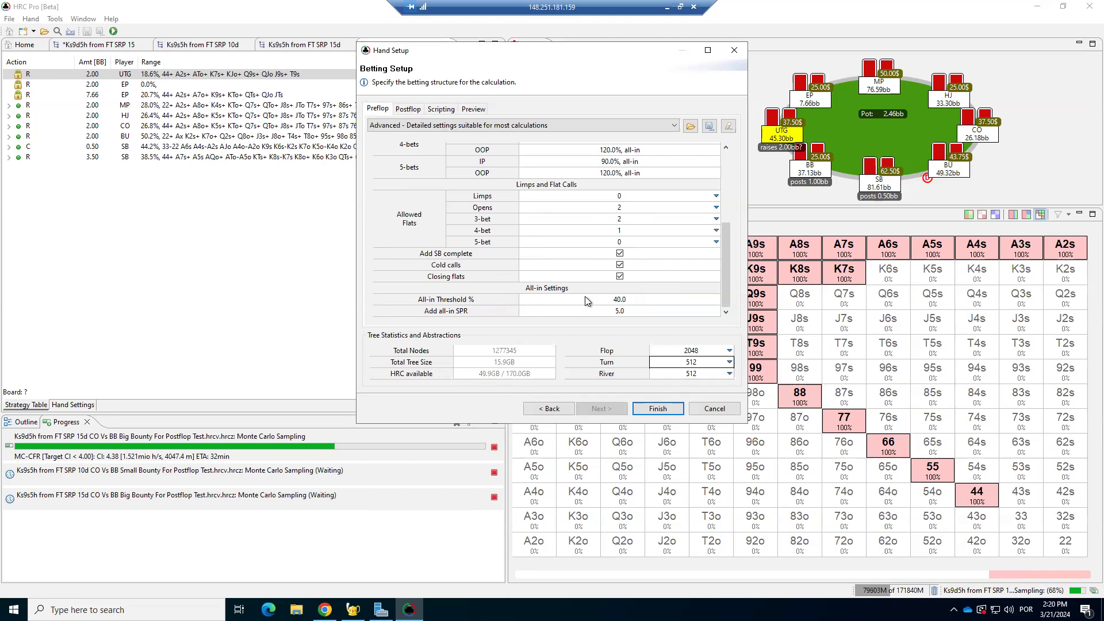
mouse_move(591, 304)
click(440, 109)
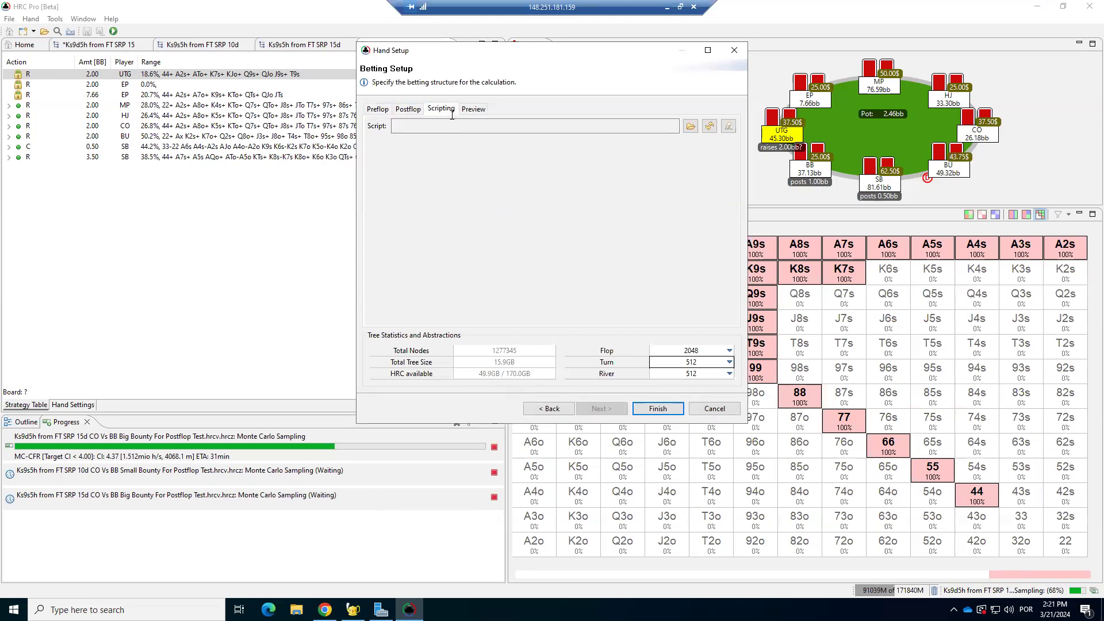
Look up the Super_Script_V3 script without loading it, and preview the betting tree before leaving the hand setup
click(690, 127)
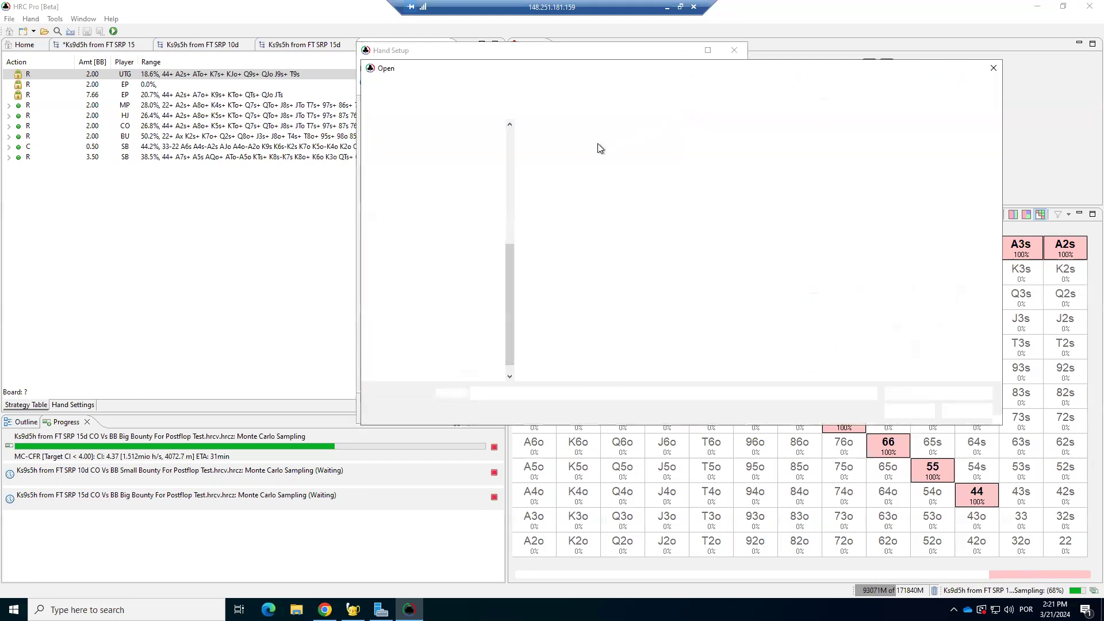
click(567, 216)
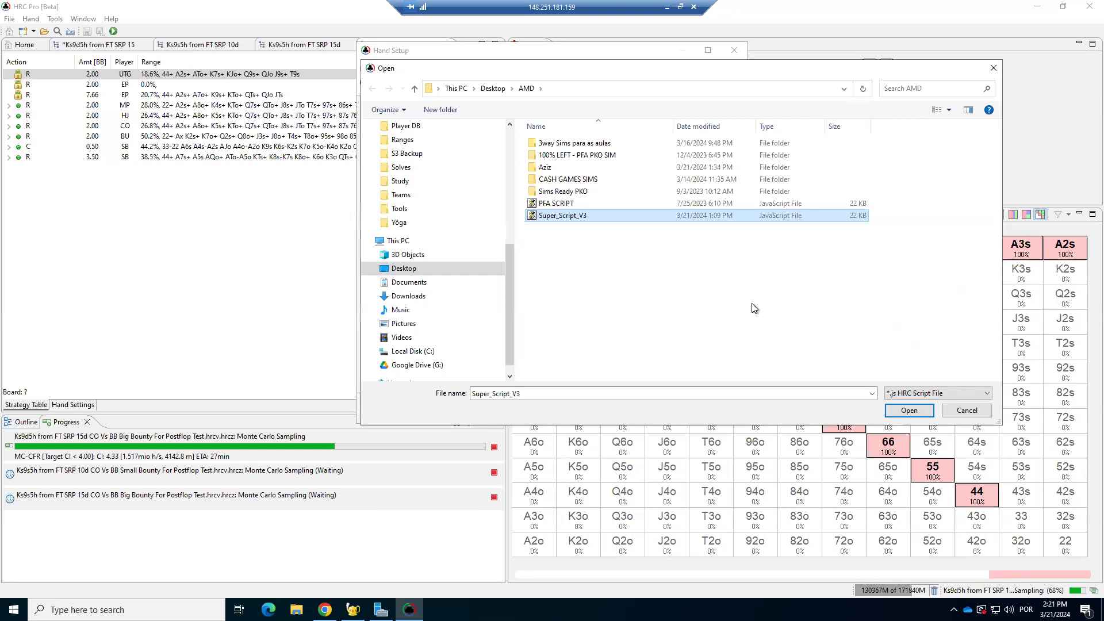
click(971, 411)
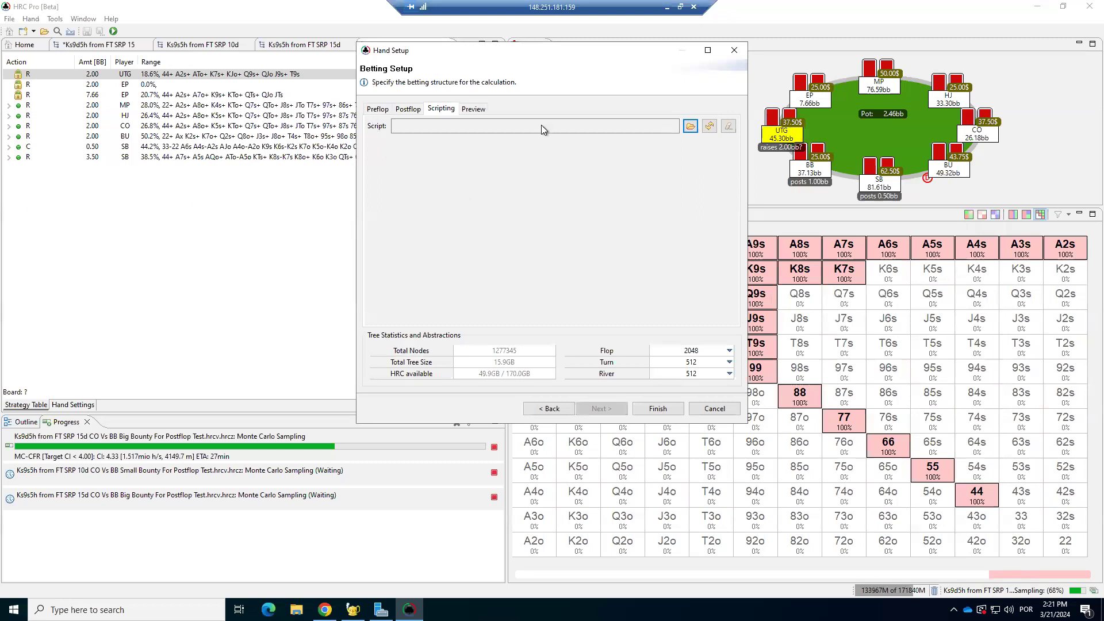
click(473, 110)
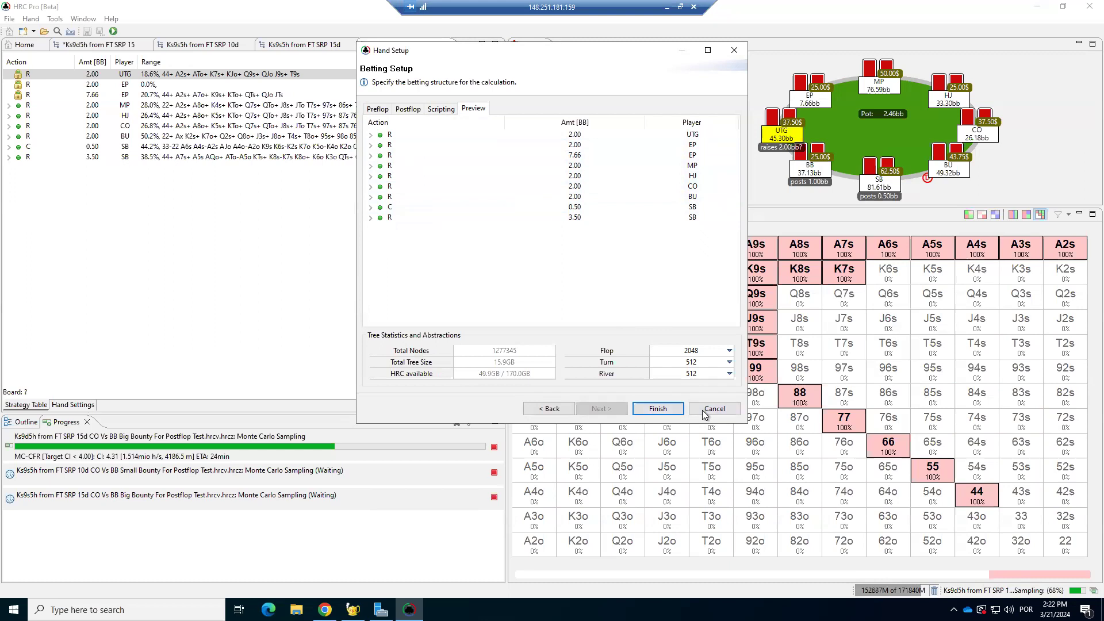
click(658, 409)
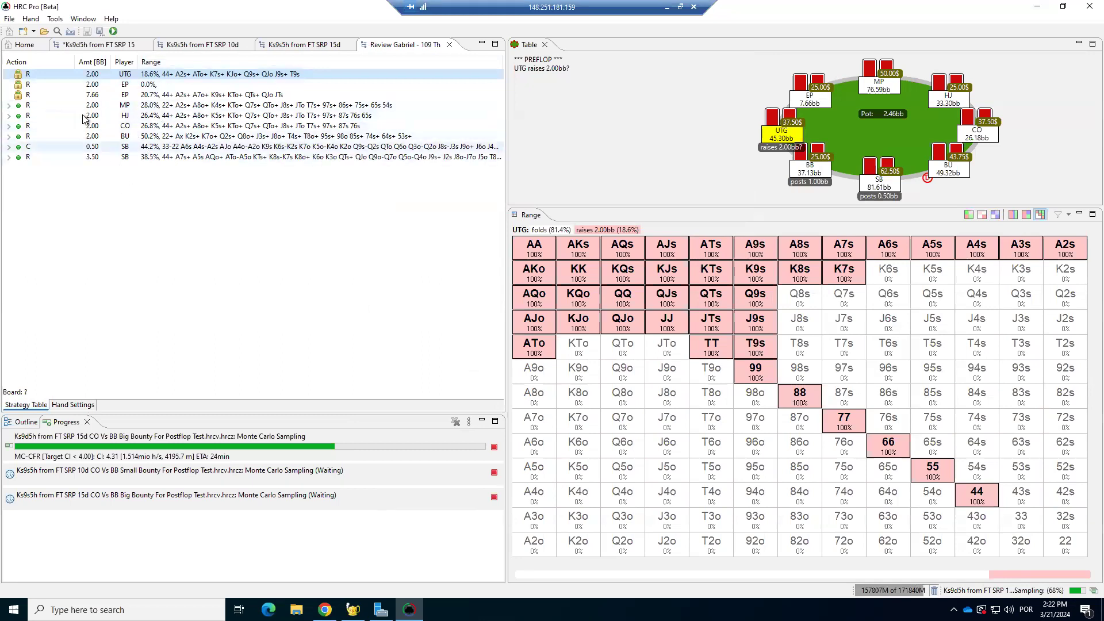
Examine the range editing, locking and pruning options for the UTG raise and the responses listed under the MP raise
mouse_move(43, 77)
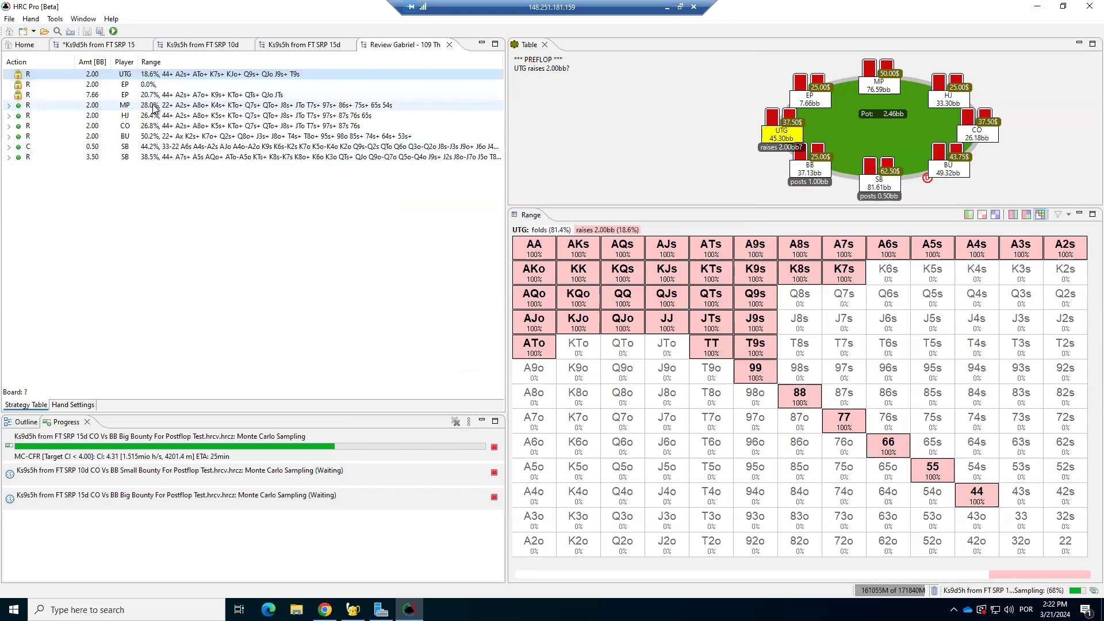
mouse_move(154, 107)
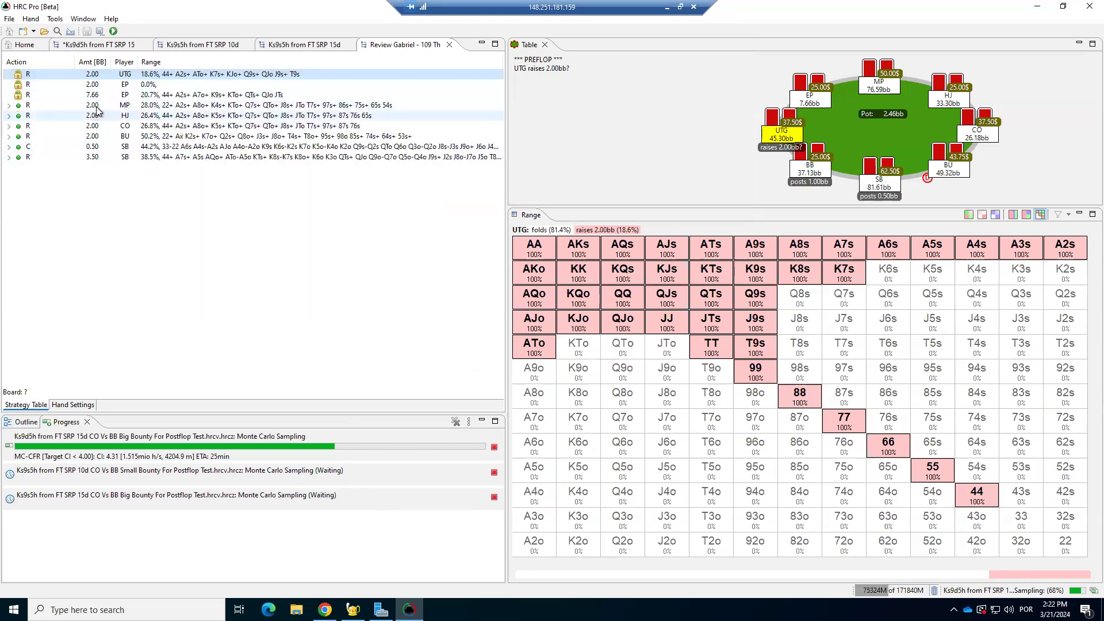
mouse_move(108, 105)
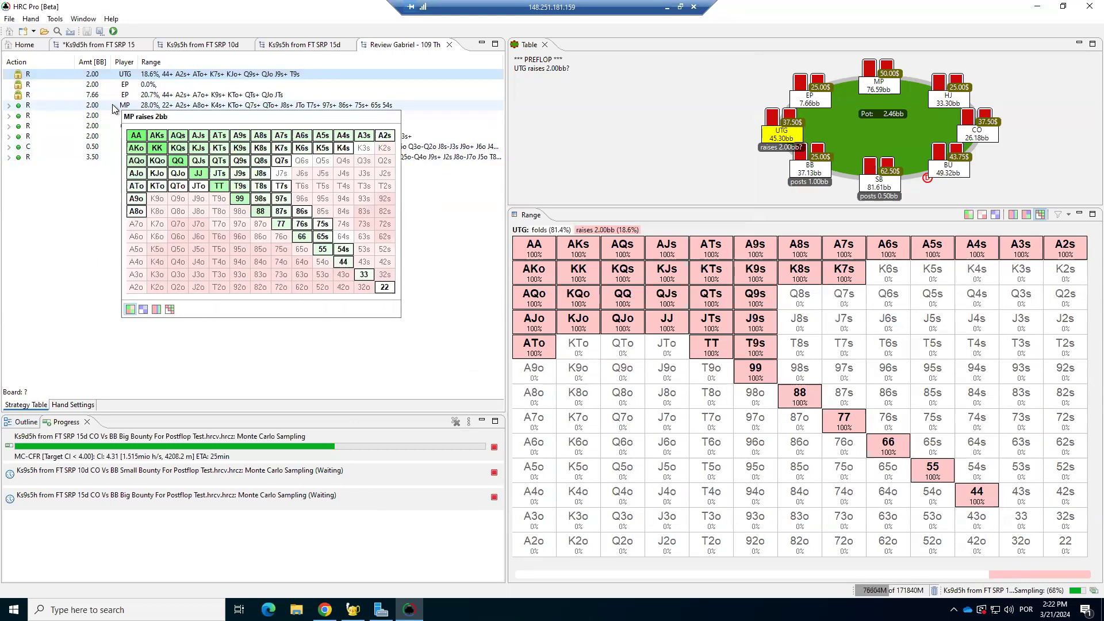
right_click(64, 74)
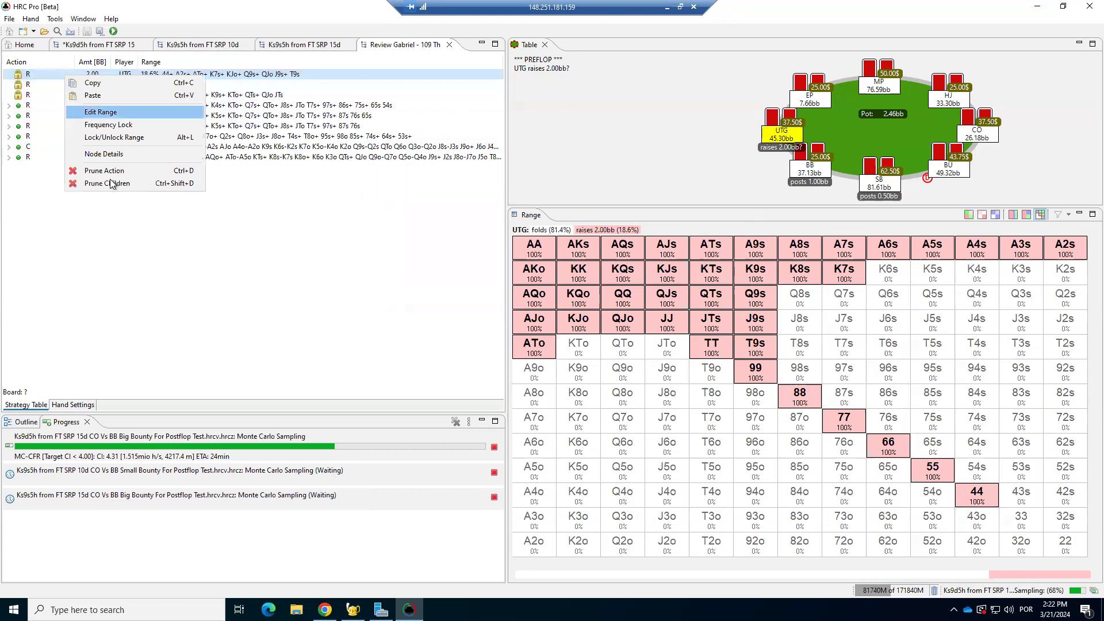
click(261, 236)
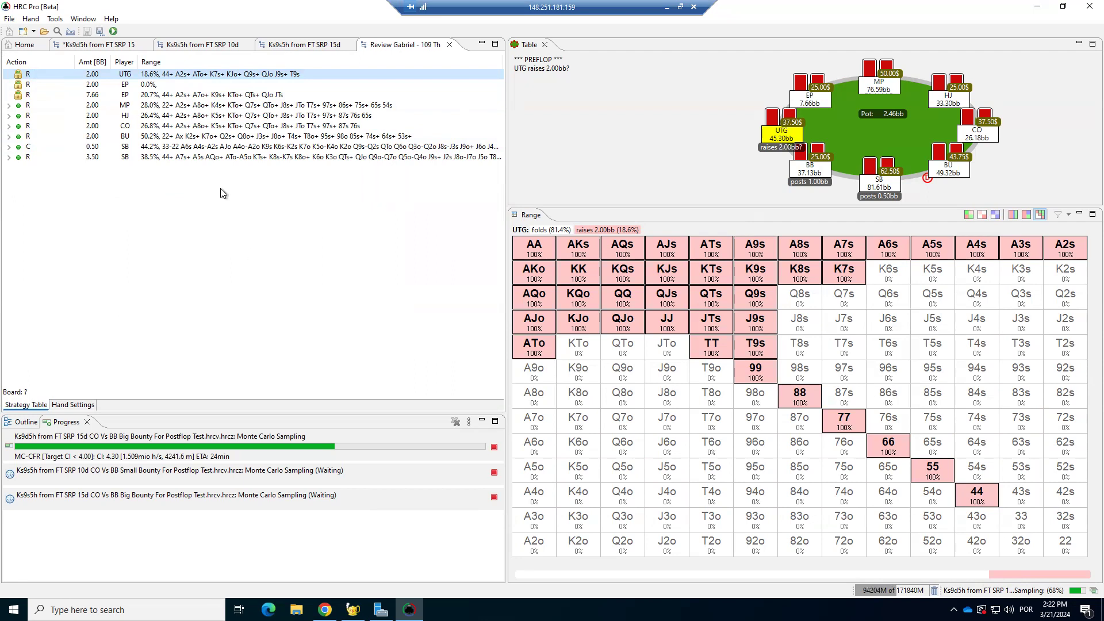
right_click(146, 76)
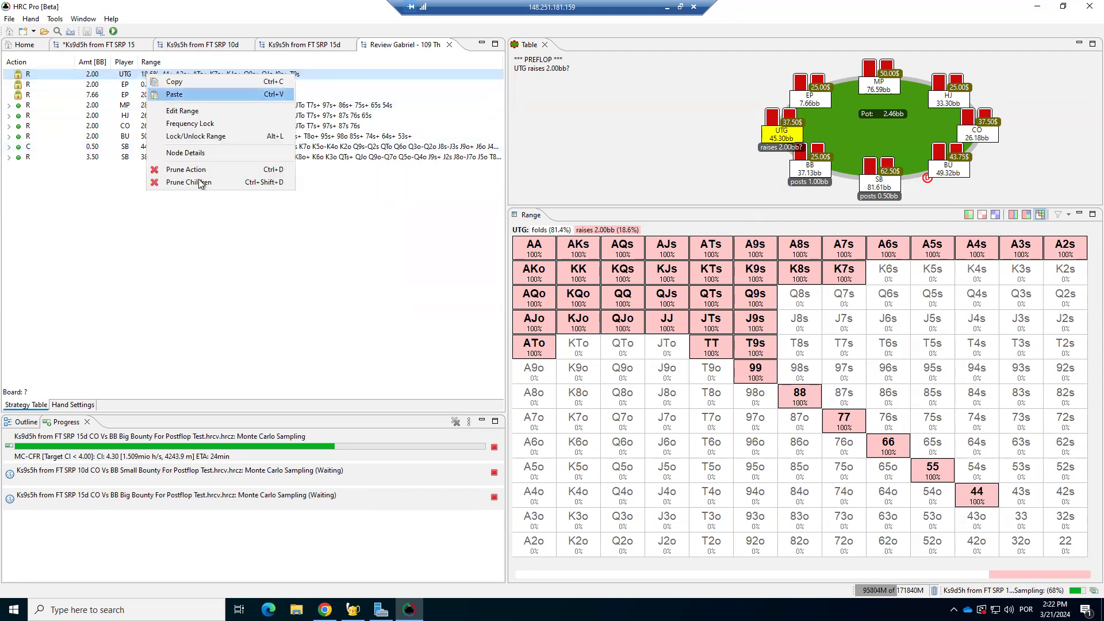
click(127, 229)
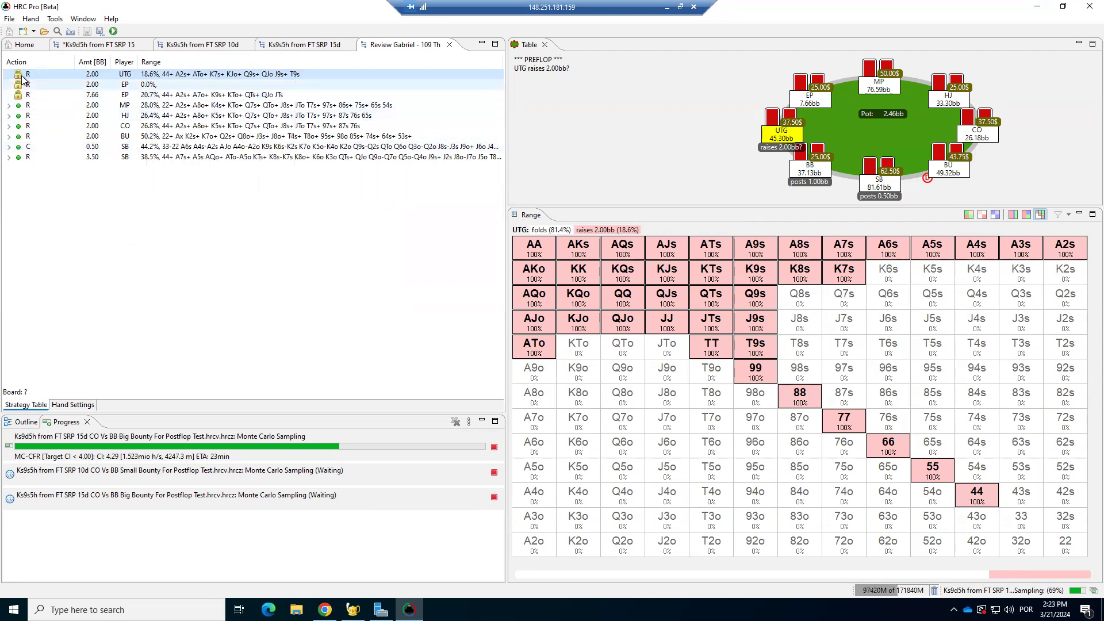
mouse_move(136, 75)
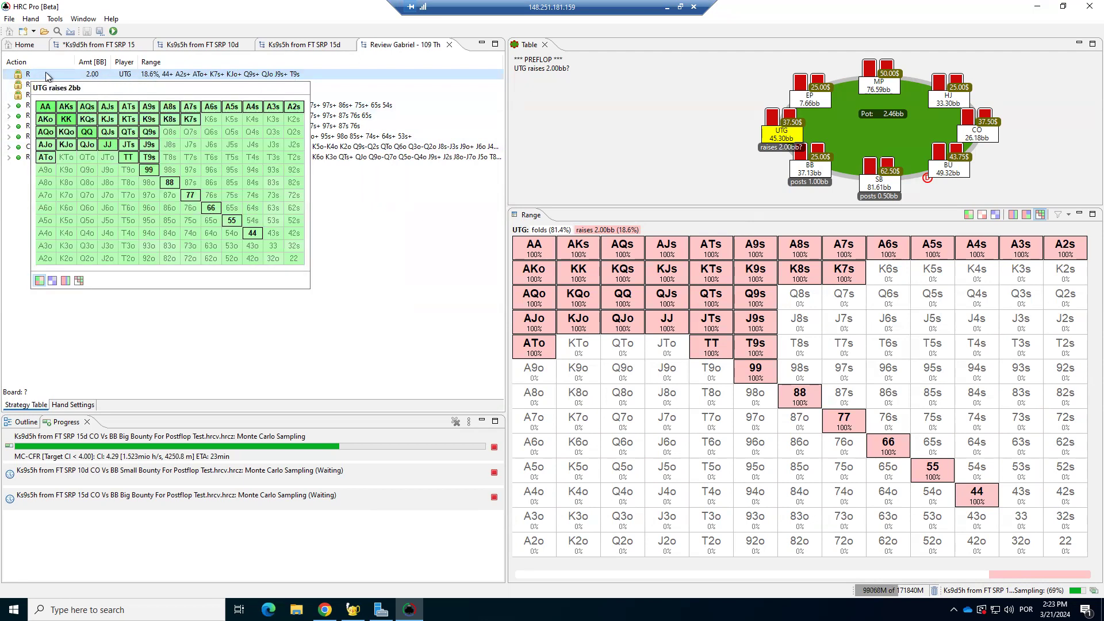
click(9, 106)
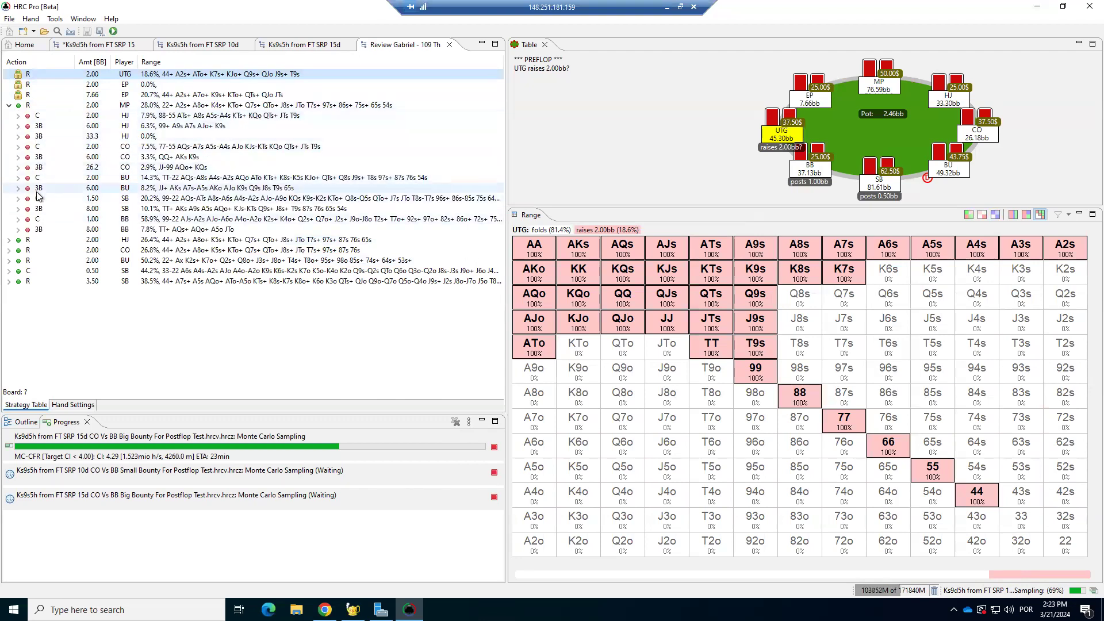
click(8, 106)
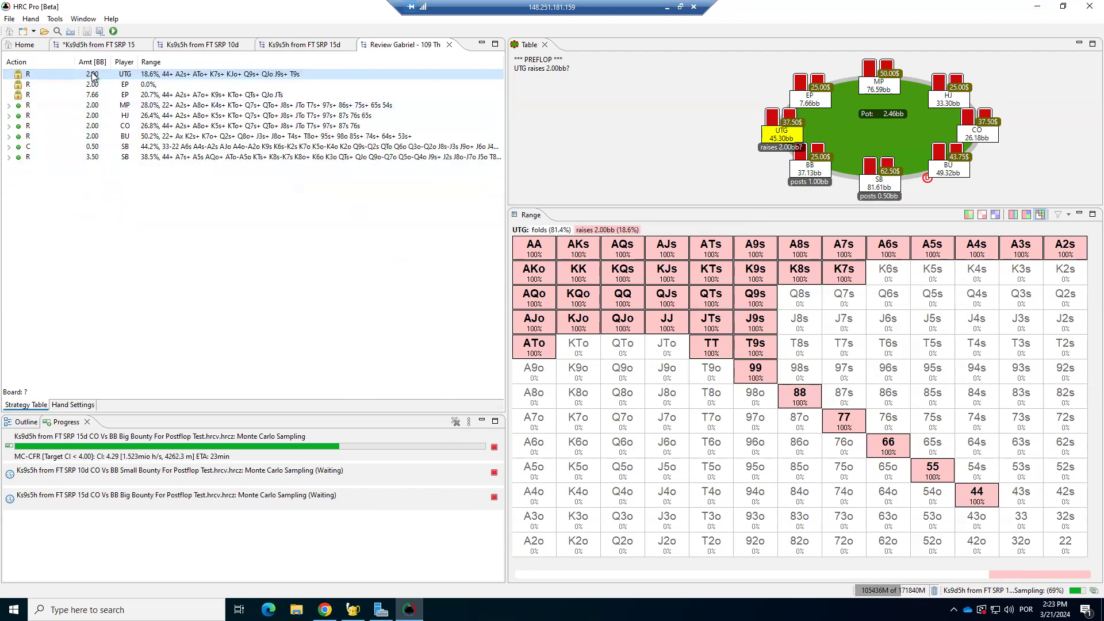
right_click(93, 74)
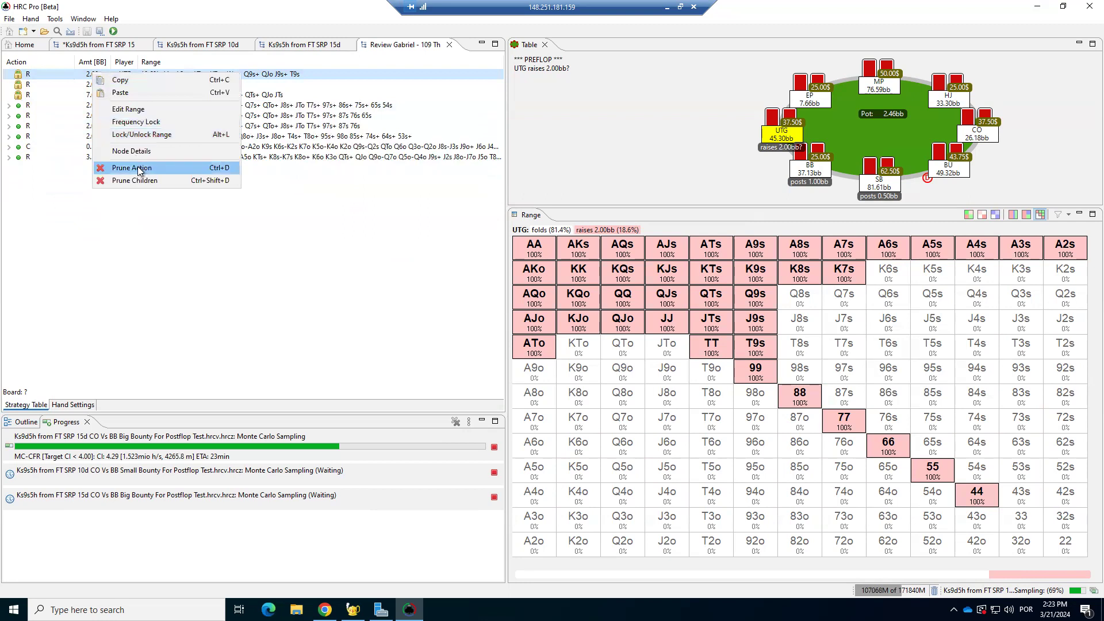
click(136, 238)
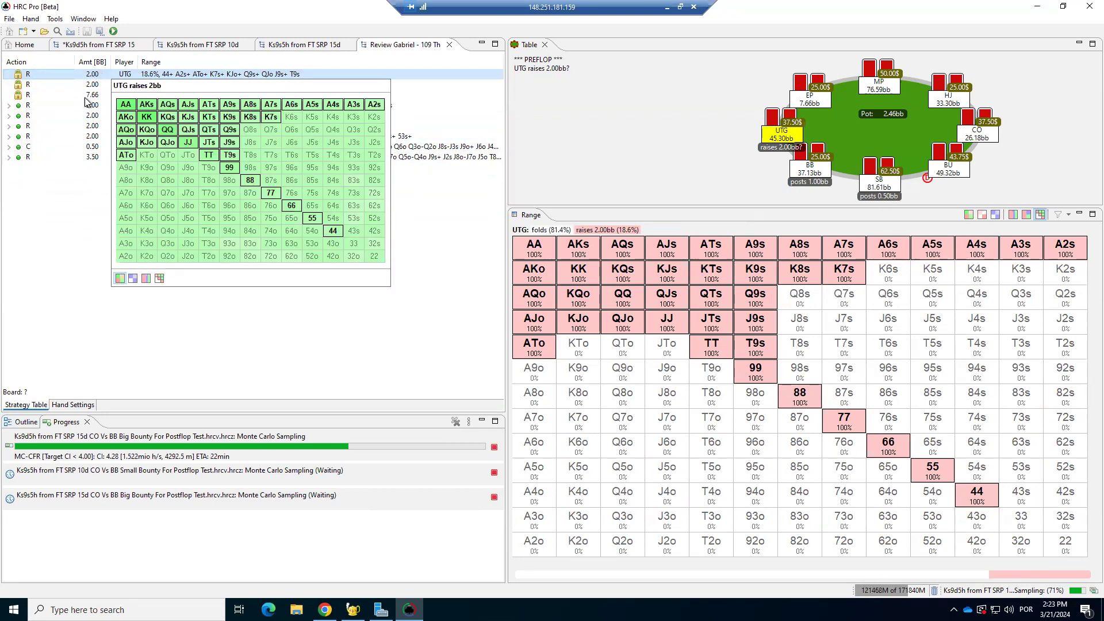
Examine the ranges of the MP raise, the BU raise and the BB 8bb 3-bet against the BU raise
click(126, 107)
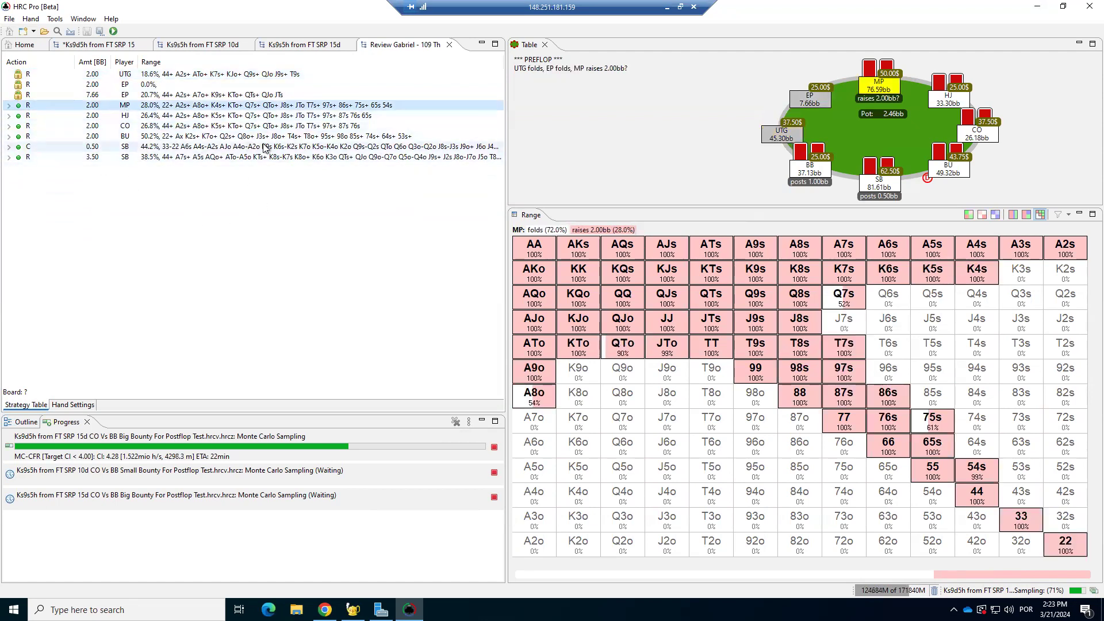
mouse_move(291, 130)
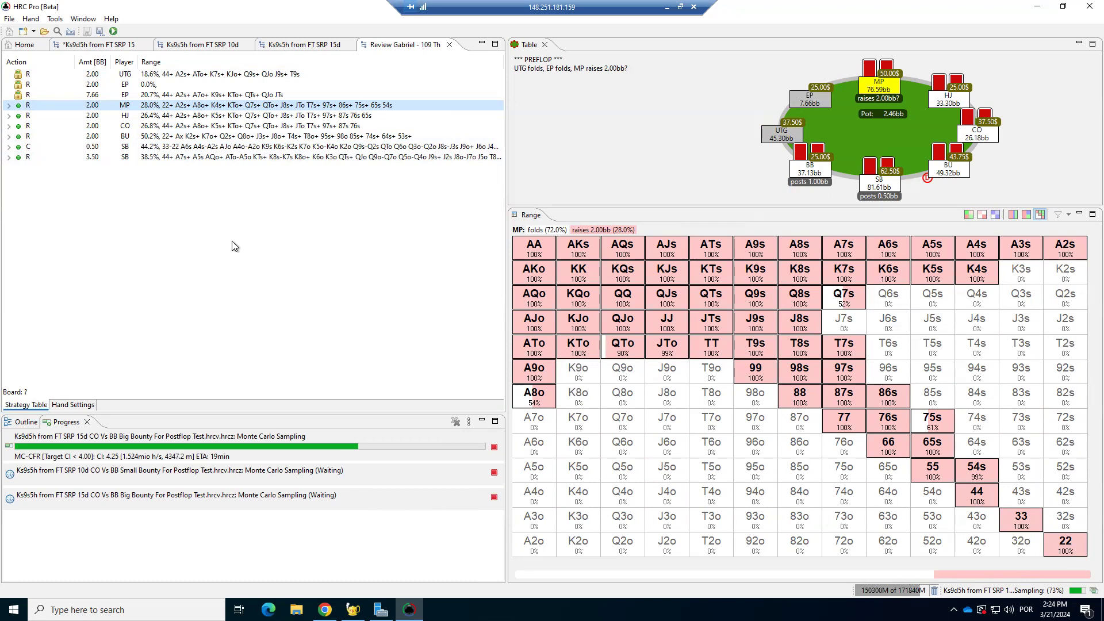
click(102, 138)
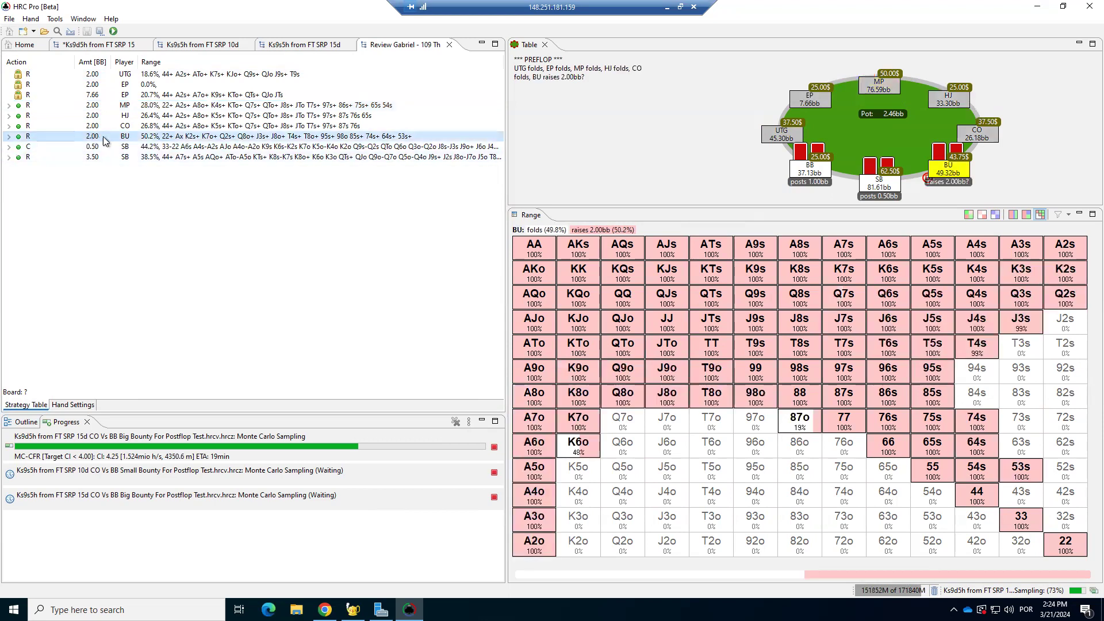
click(610, 238)
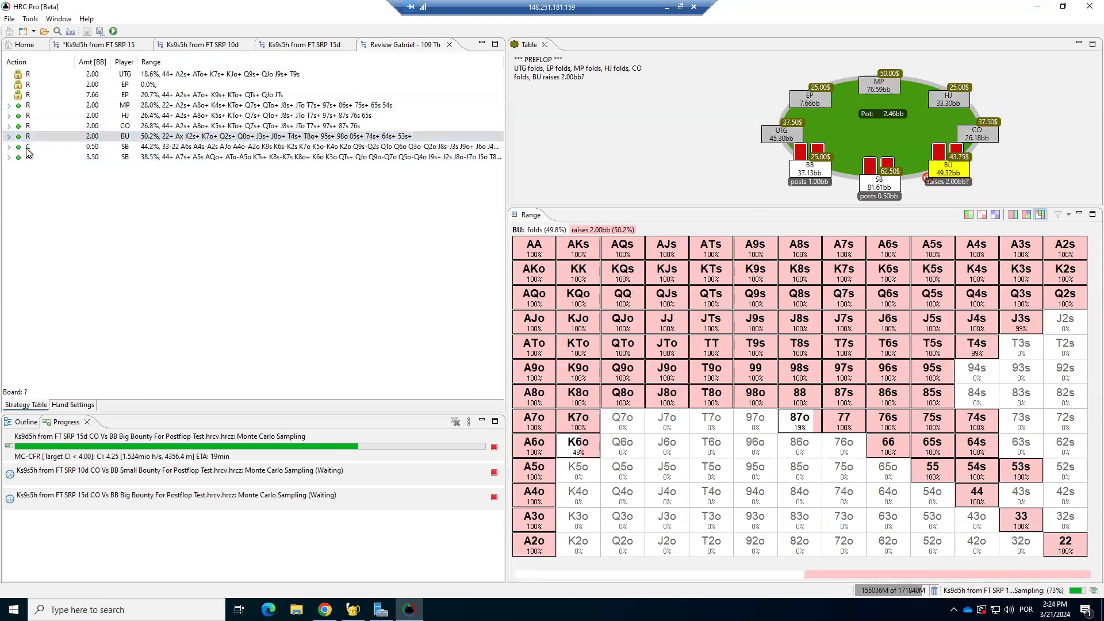
click(9, 137)
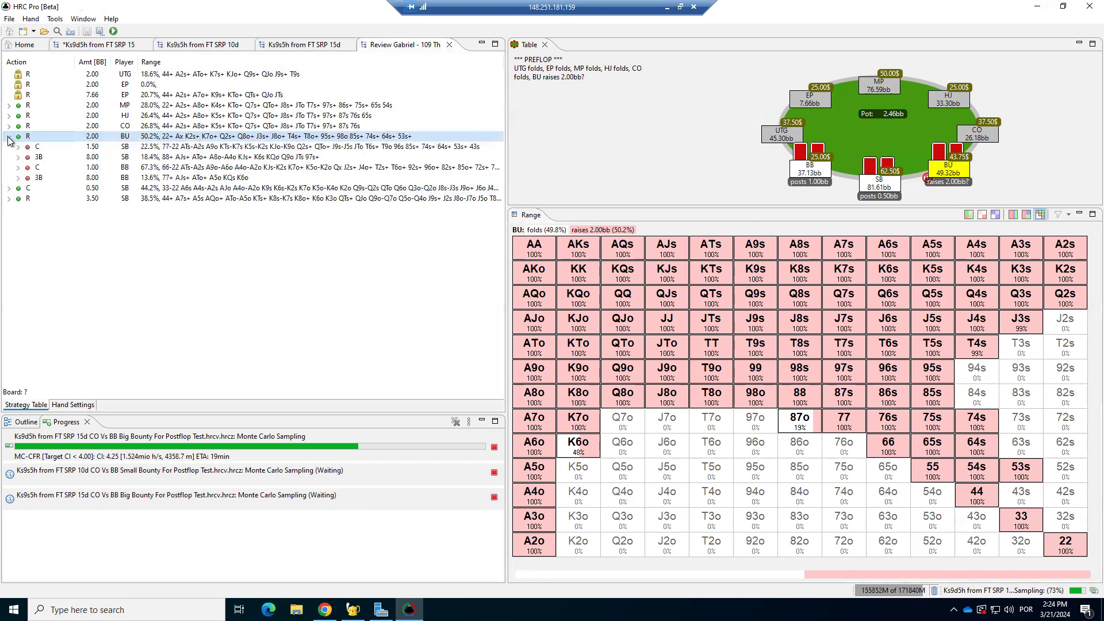
click(170, 178)
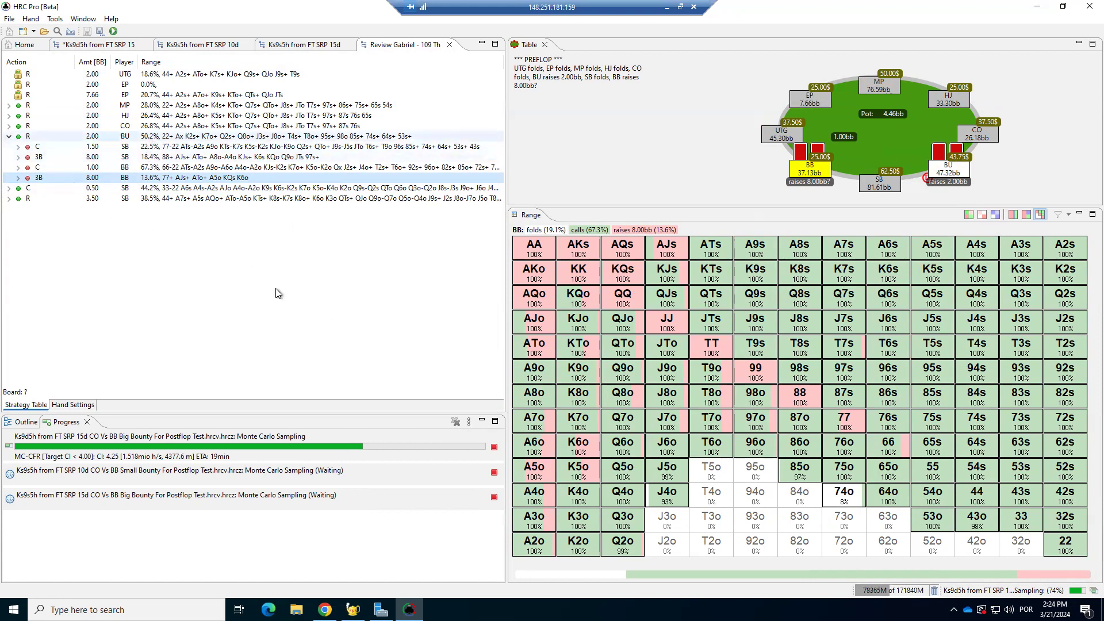
Cancel the running Monte Carlo sampling and both waiting ones
click(494, 497)
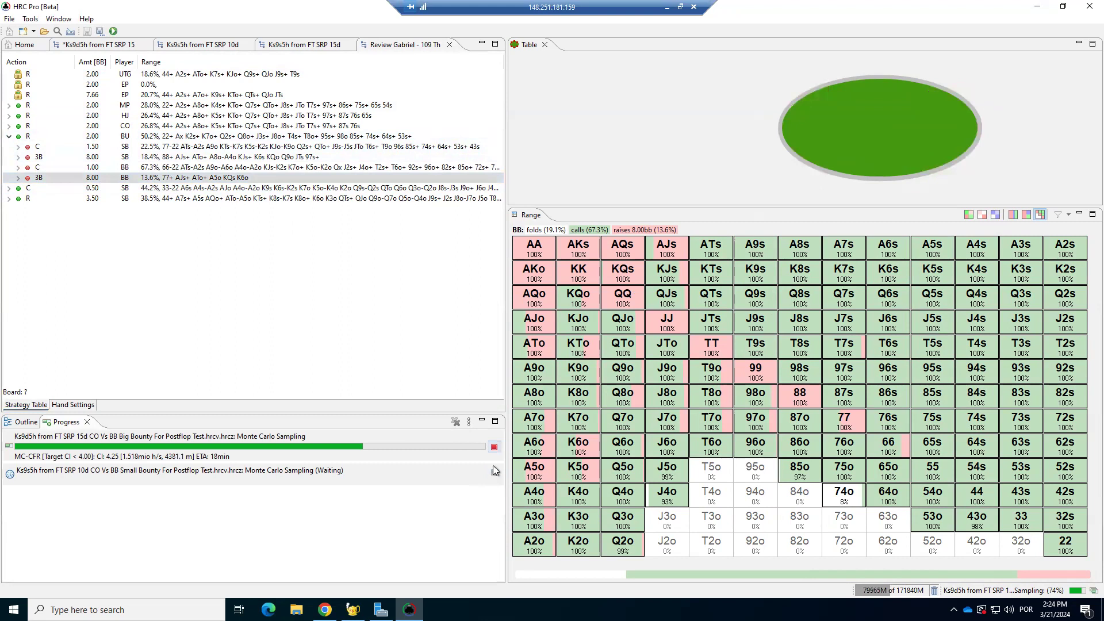
click(493, 471)
click(495, 447)
Frequency-lock the BU 2bb raise to a target of 20%
click(182, 138)
right_click(179, 141)
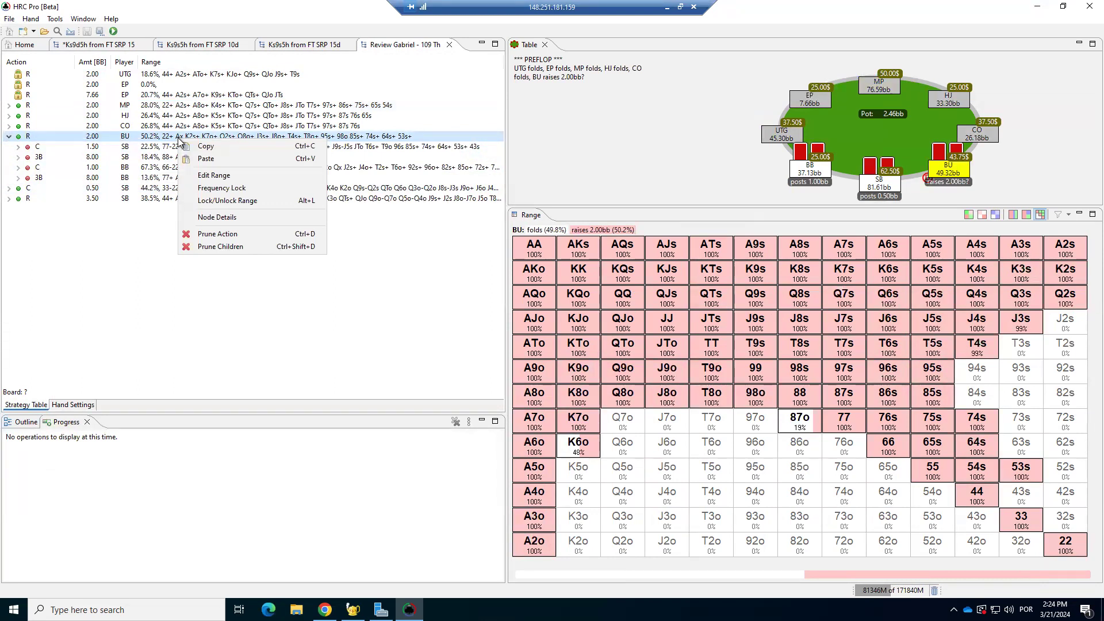
click(224, 188)
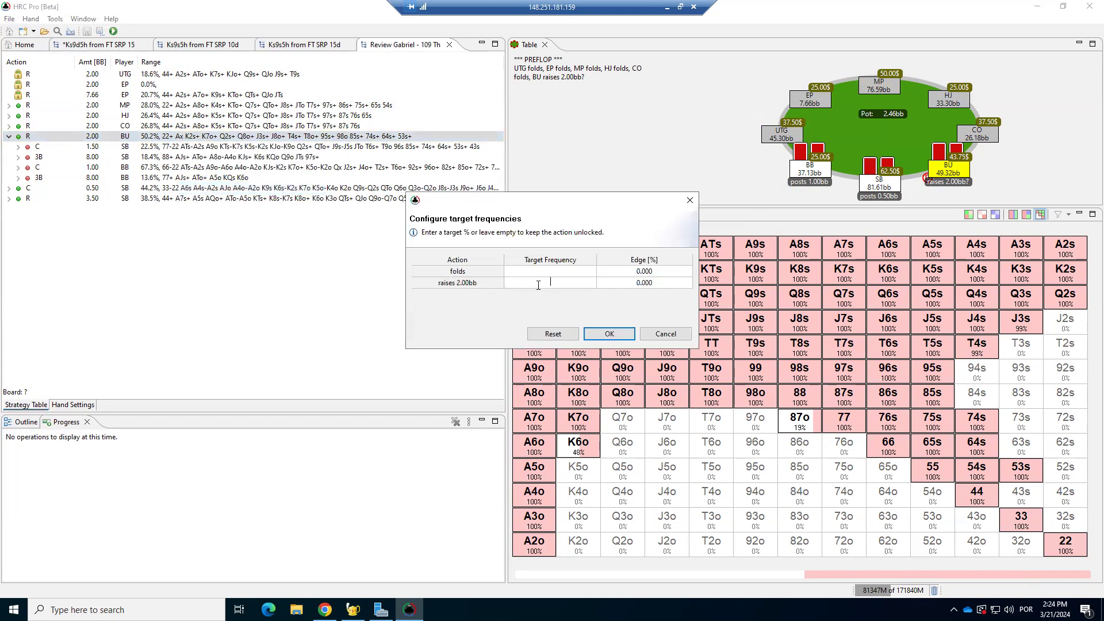
text(20)
click(608, 335)
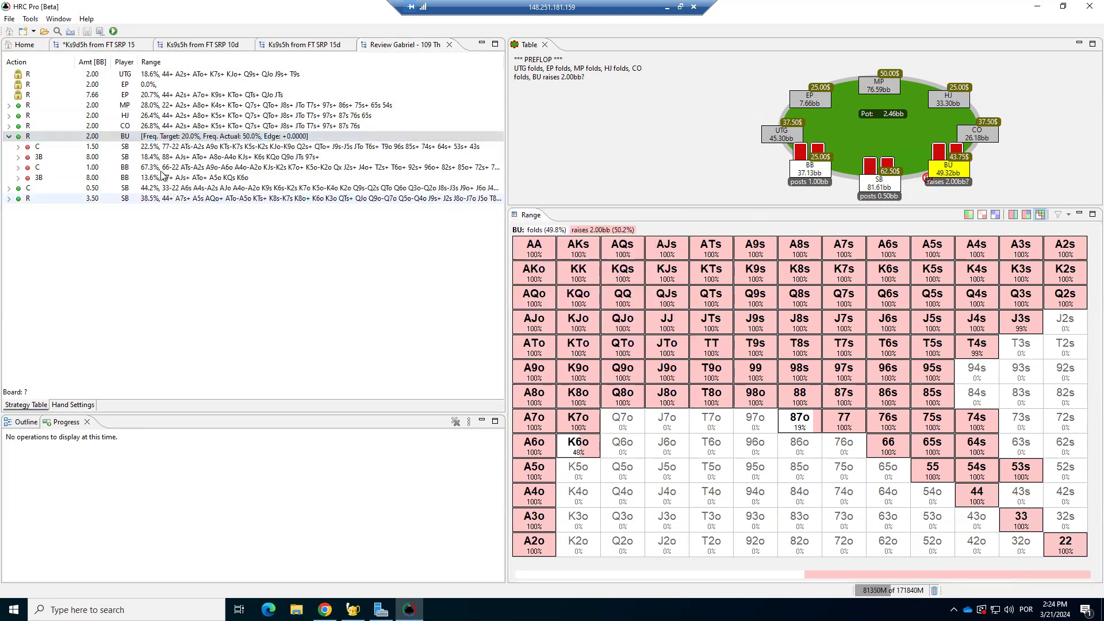
Run a Nash calculation on the selected BU raise subtree with Reset Regret and Reset Strategies enabled, and highlight the BU raising frequency
click(153, 138)
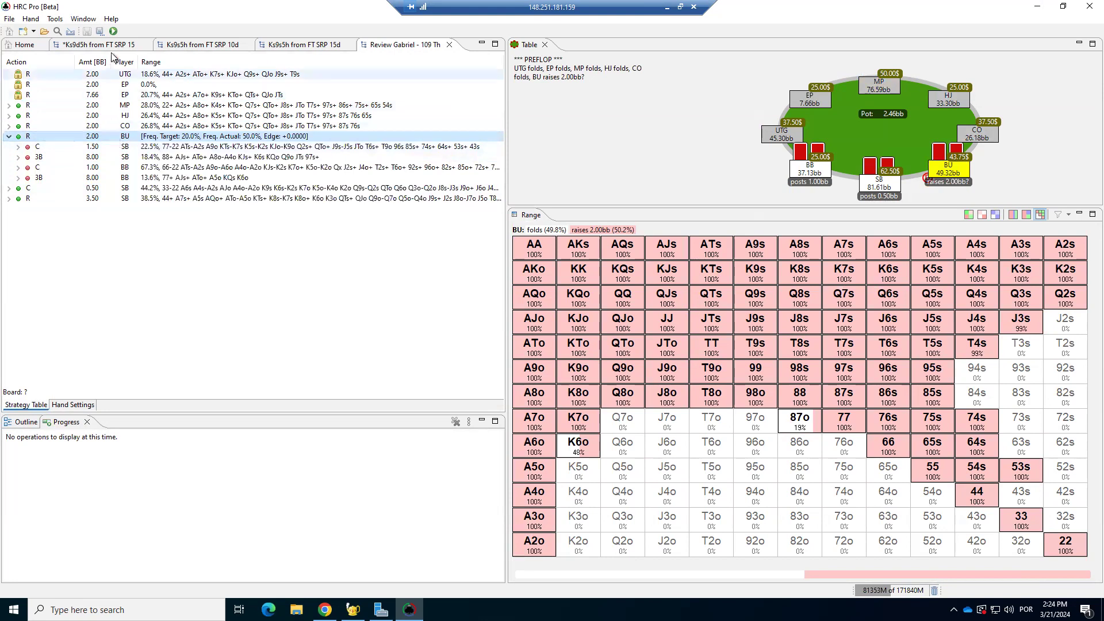
click(114, 31)
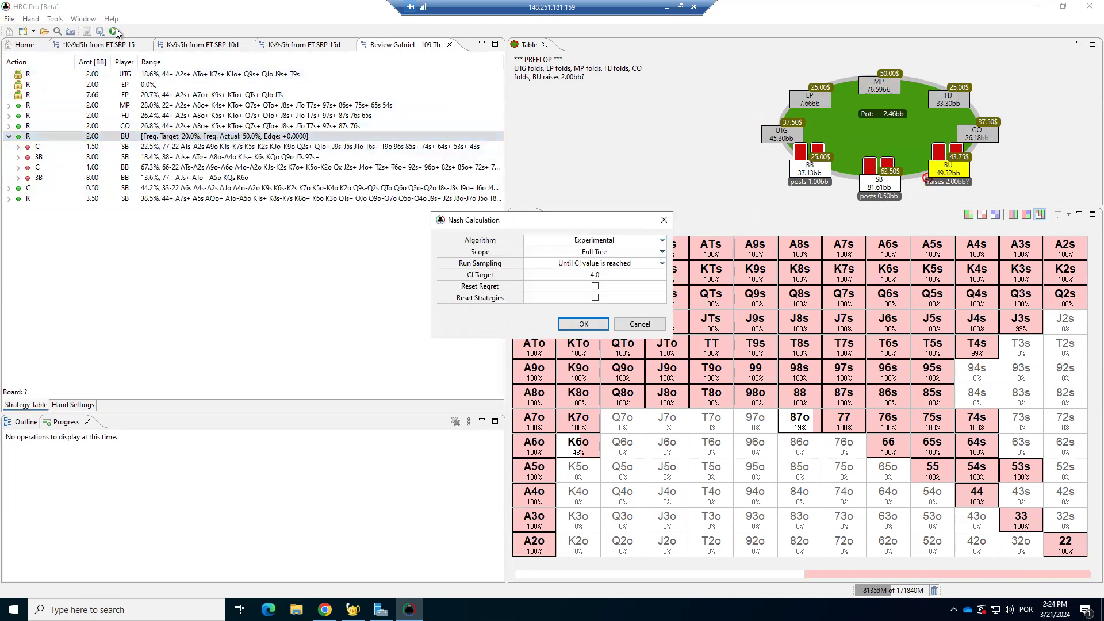
click(581, 252)
click(574, 275)
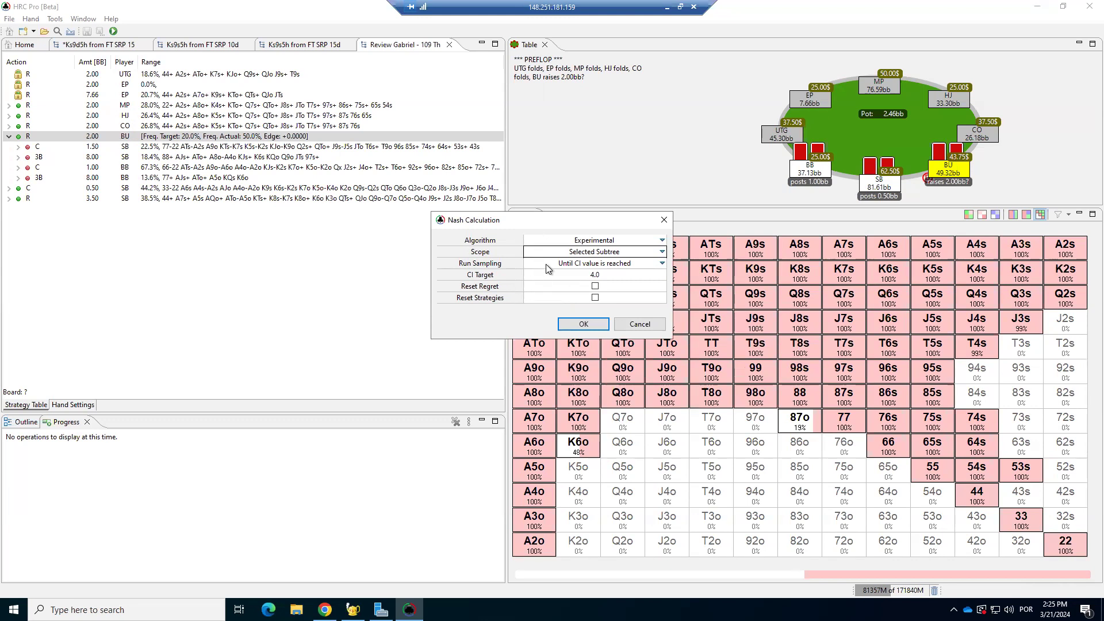
mouse_move(546, 267)
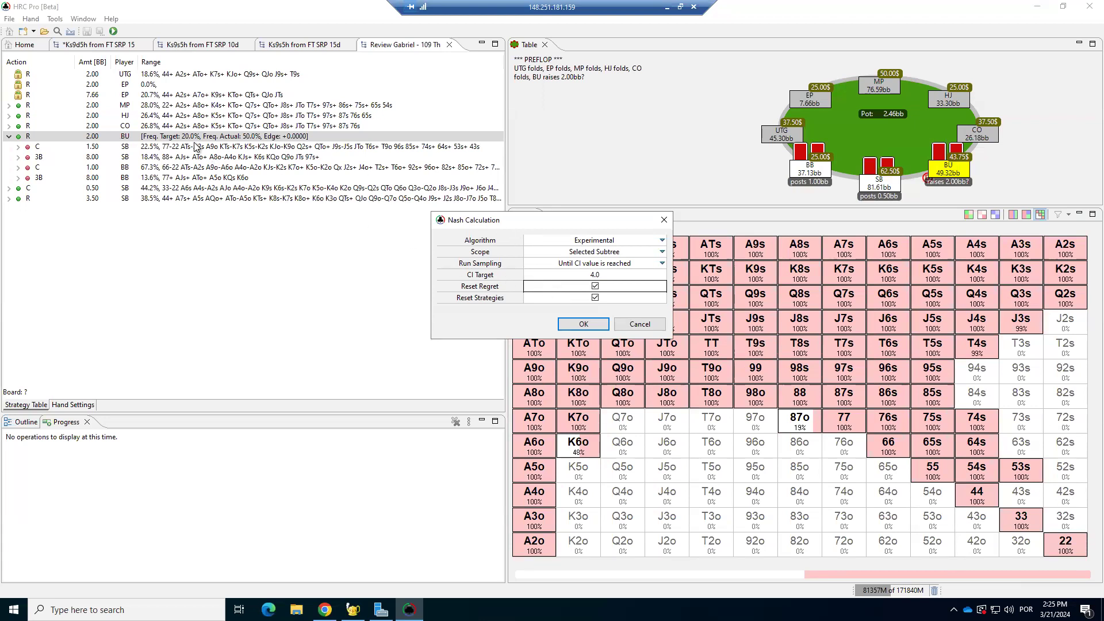
click(595, 285)
click(595, 285)
mouse_move(607, 281)
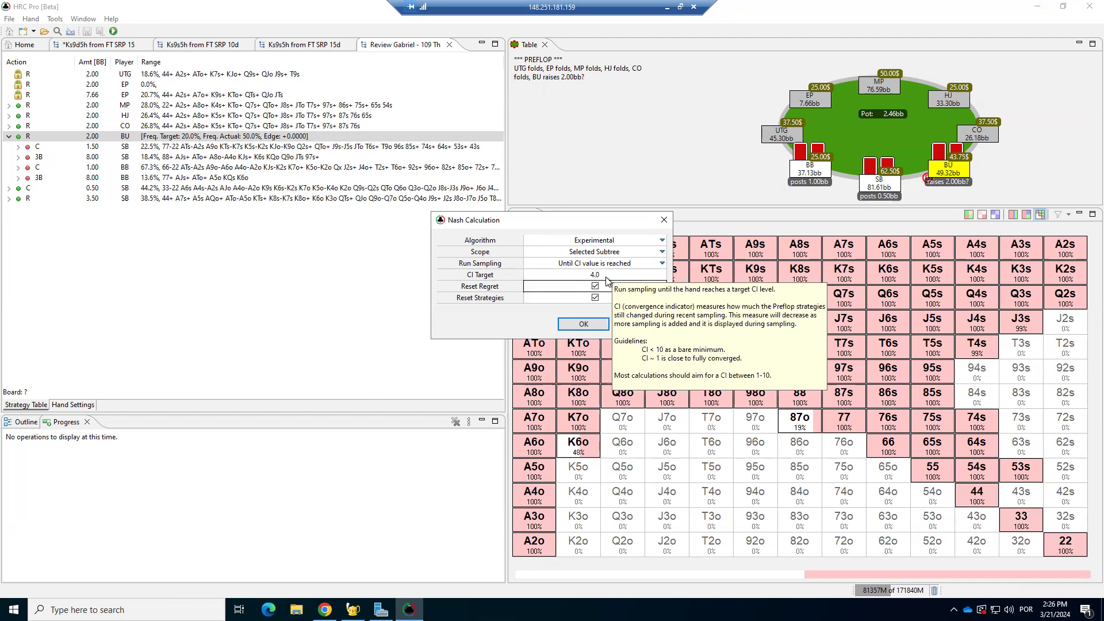
click(604, 281)
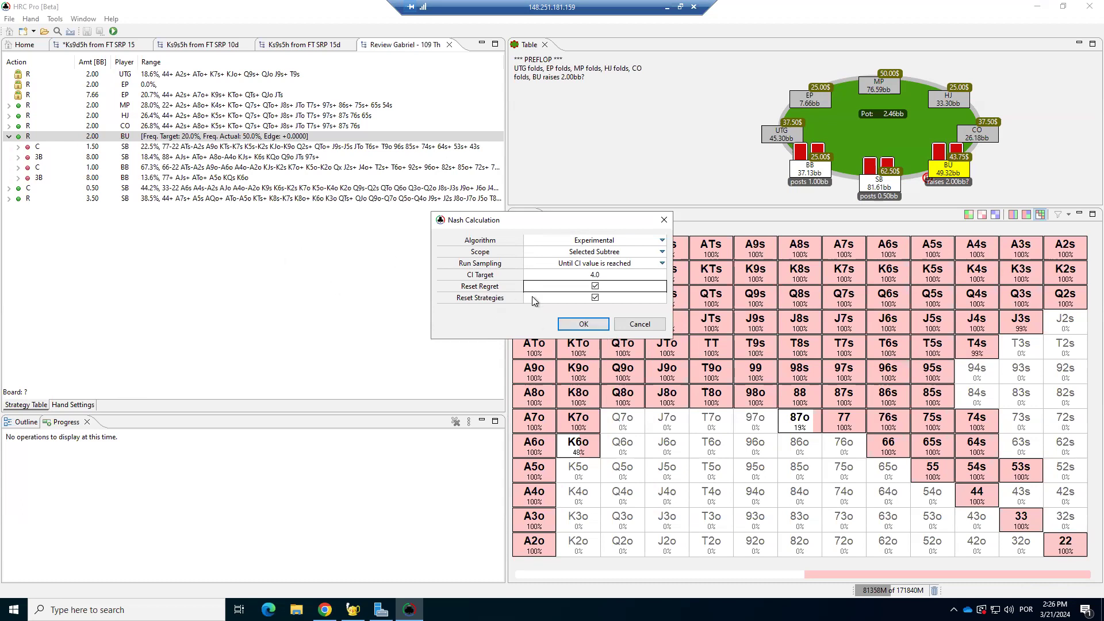
click(582, 325)
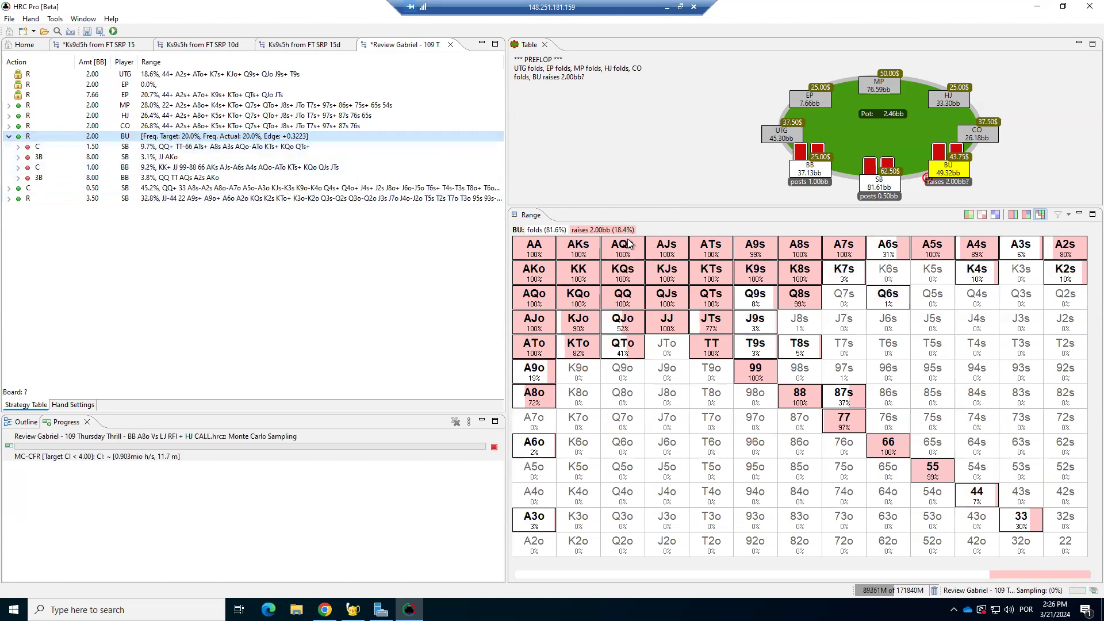
drag(615, 230, 640, 228)
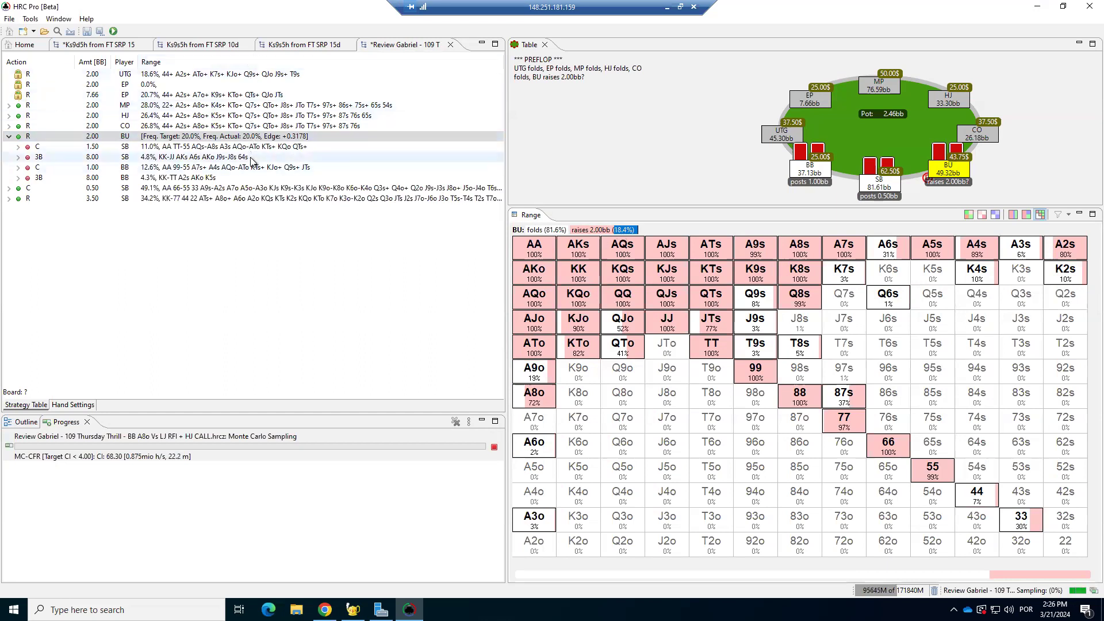
Examine the BU 2bb raise range and the BB 8bb 3-bet and calling ranges against it during the recalculation
click(646, 229)
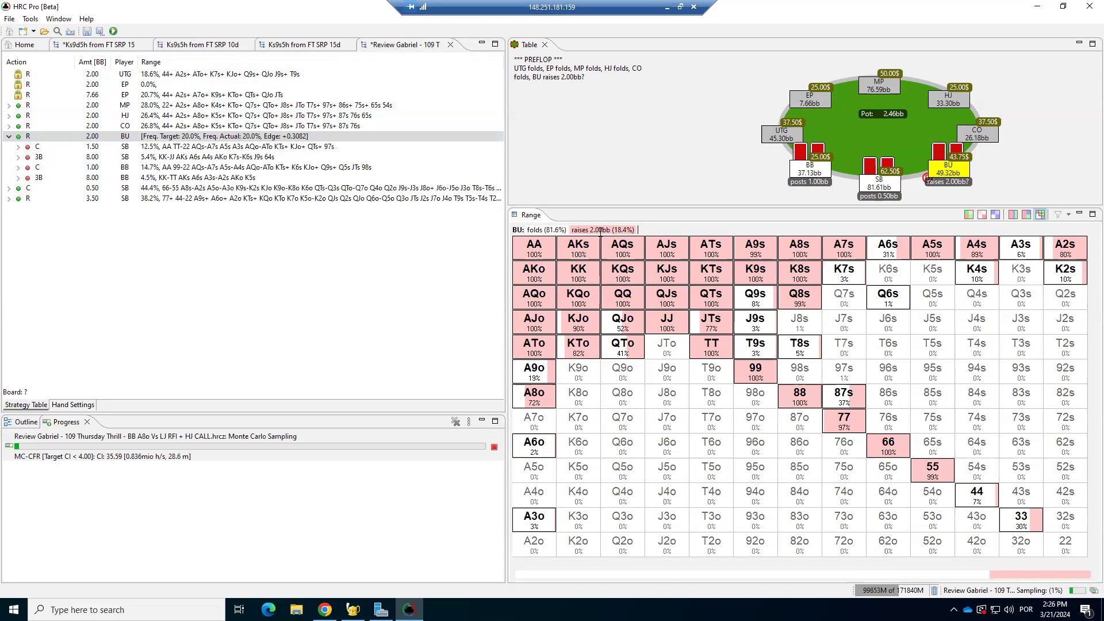
click(189, 140)
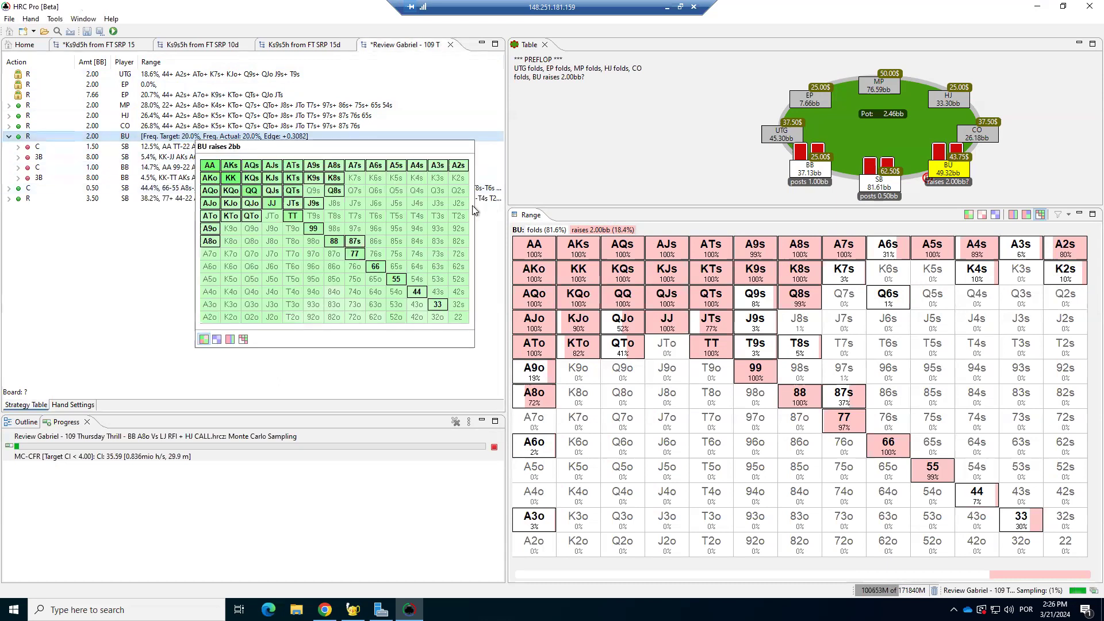
drag(614, 229, 628, 228)
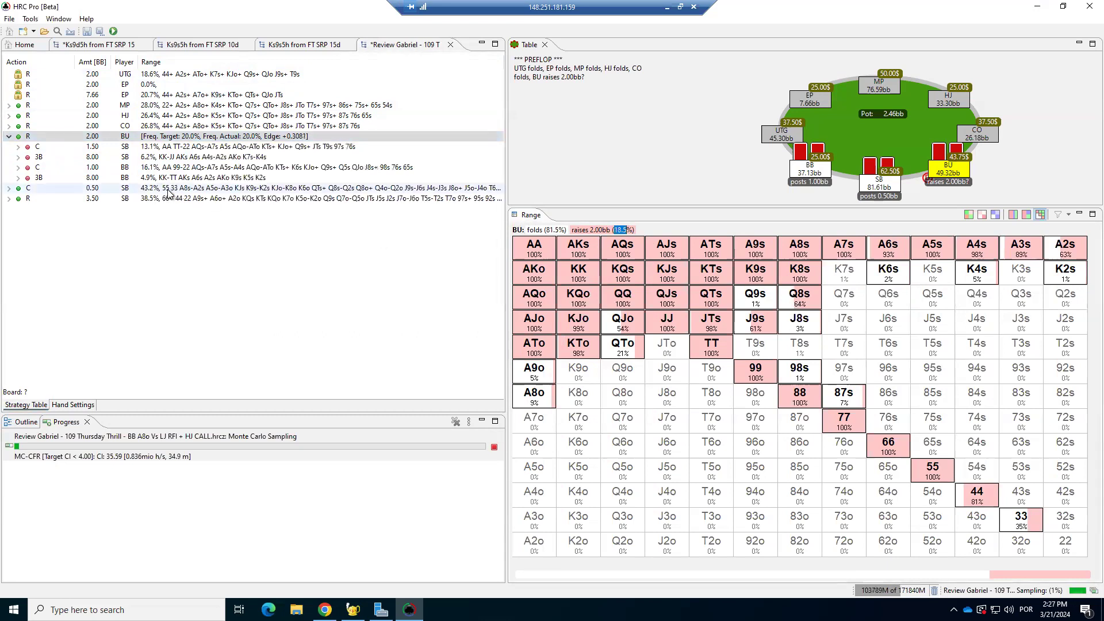
mouse_move(169, 192)
click(356, 280)
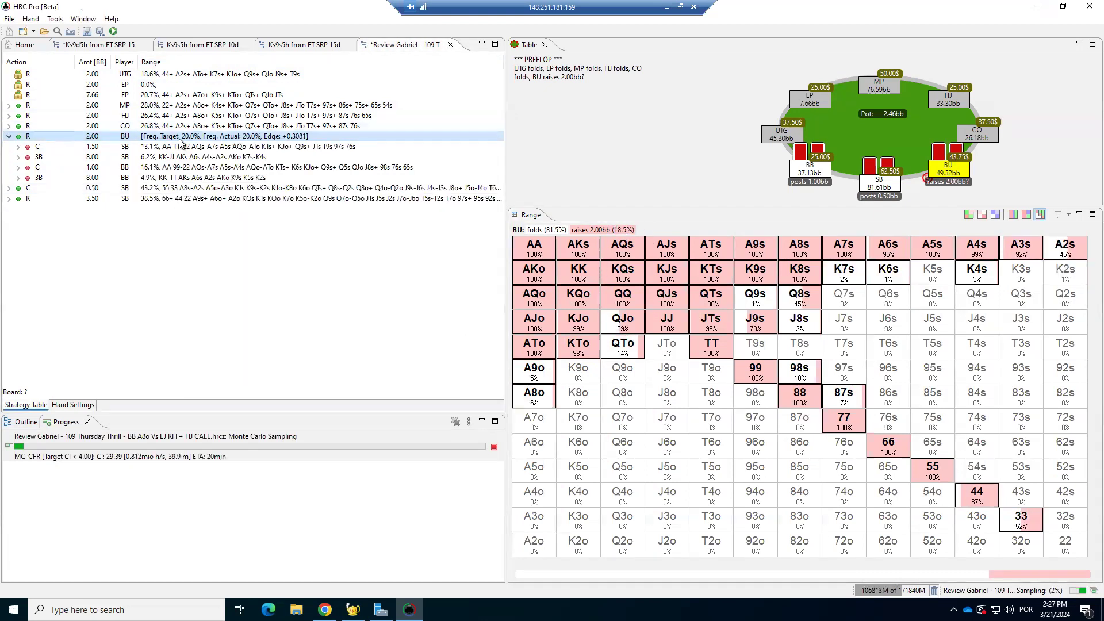
mouse_move(180, 140)
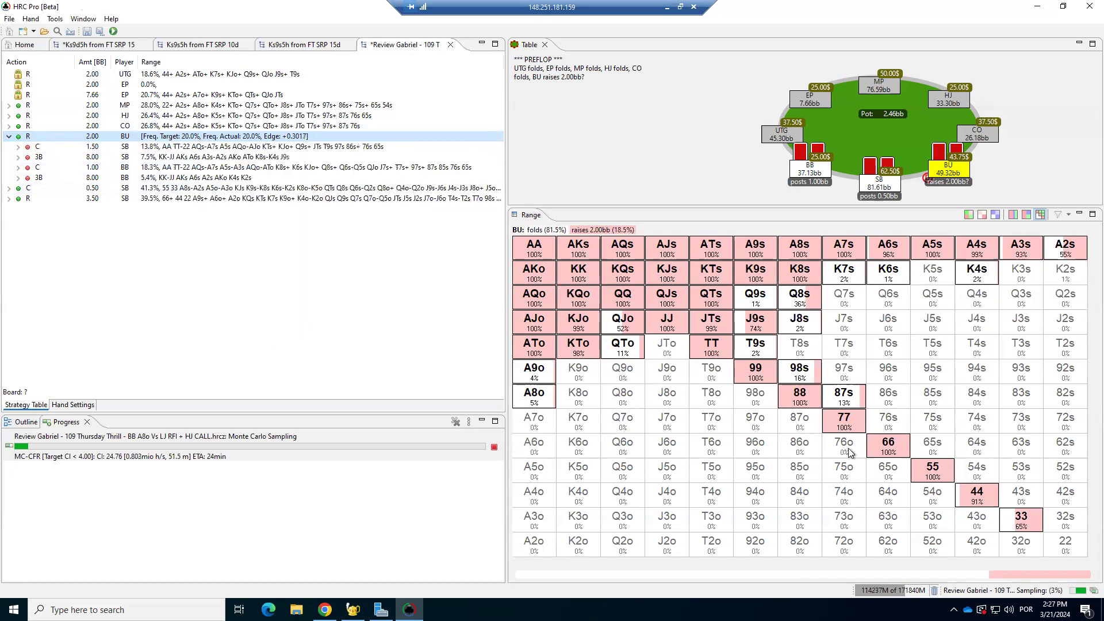
click(1069, 391)
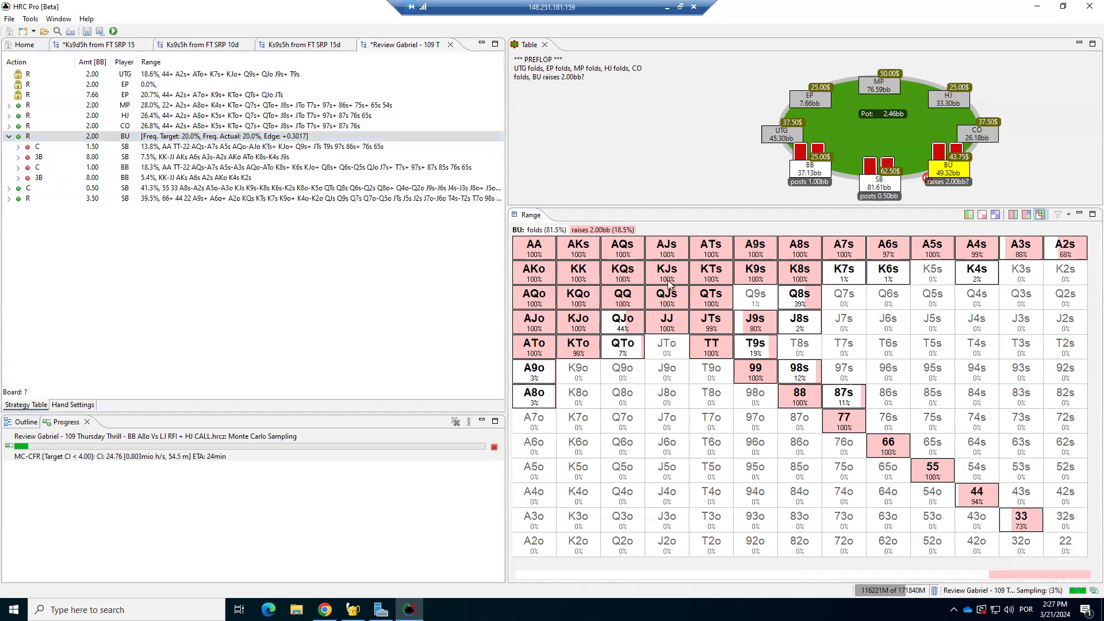
mouse_move(669, 281)
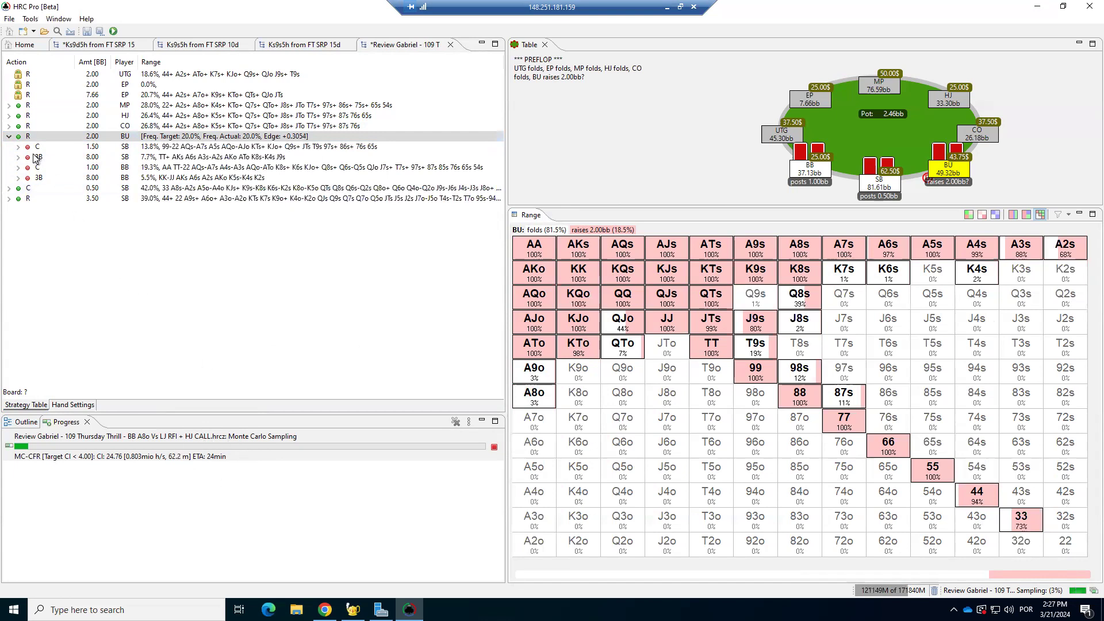
click(36, 178)
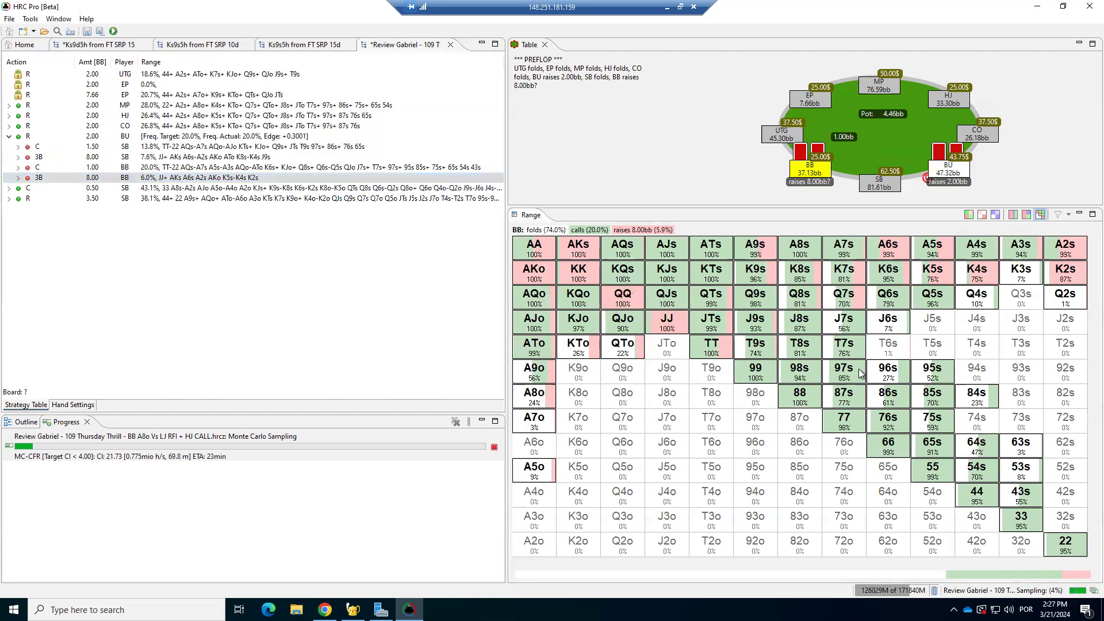
mouse_move(860, 372)
mouse_move(807, 354)
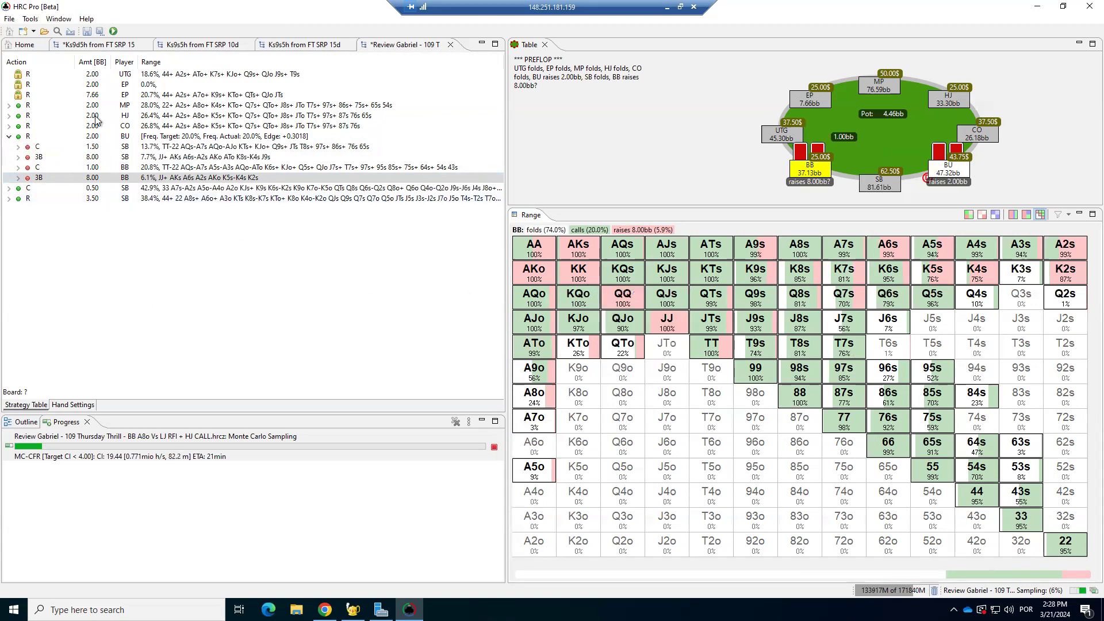
Load the saved 109 Thursday Thrill hand "BB A8o Vs LJ RFI + HJ CALL.hrcz" from the Current Solving folder
click(45, 32)
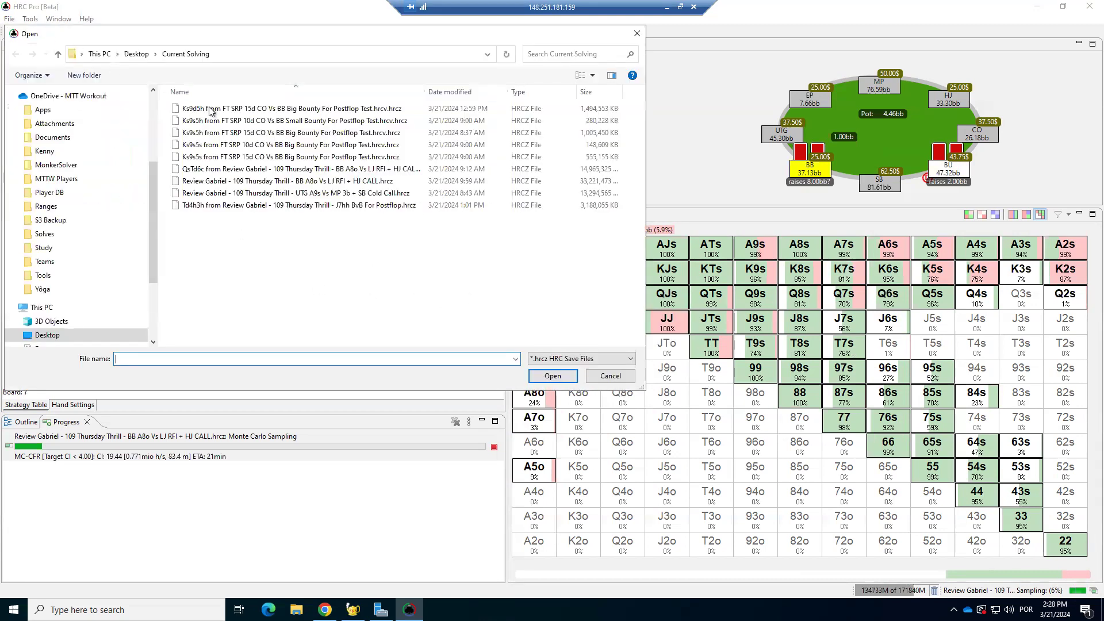
click(283, 183)
click(552, 376)
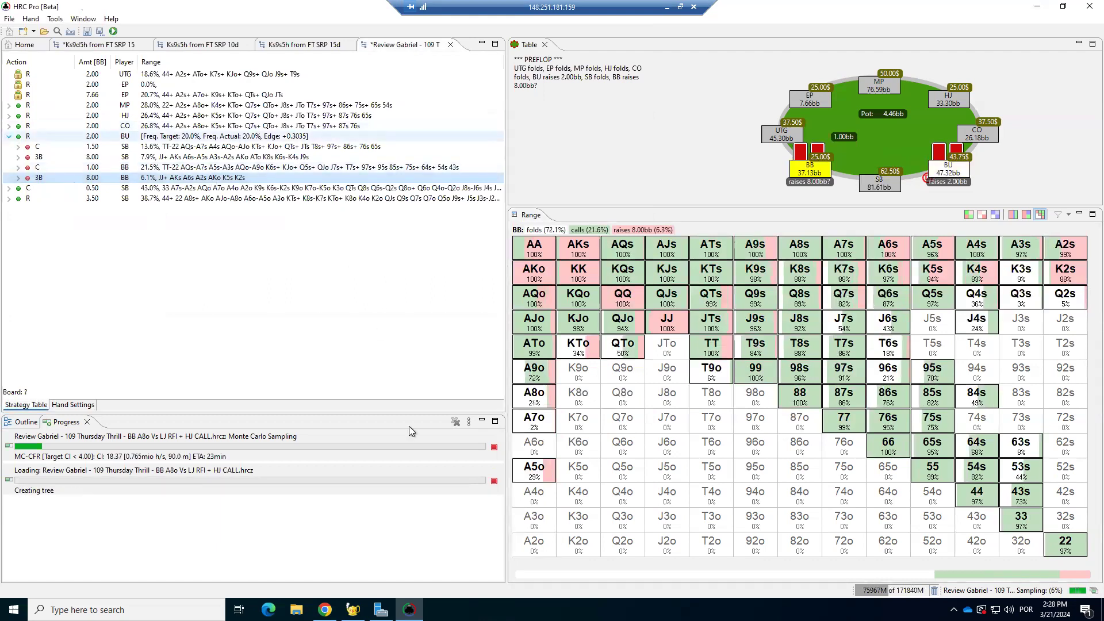
Stop the running Monte Carlo sampling and reset the frequency lock on the BU 2bb raise
click(494, 448)
click(8, 137)
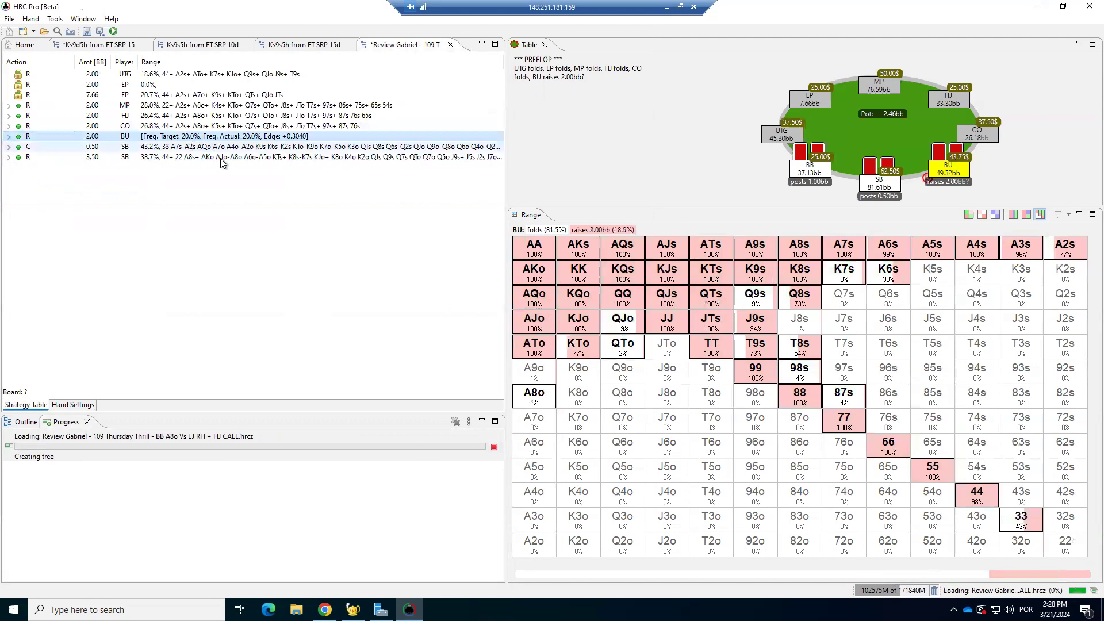
right_click(218, 144)
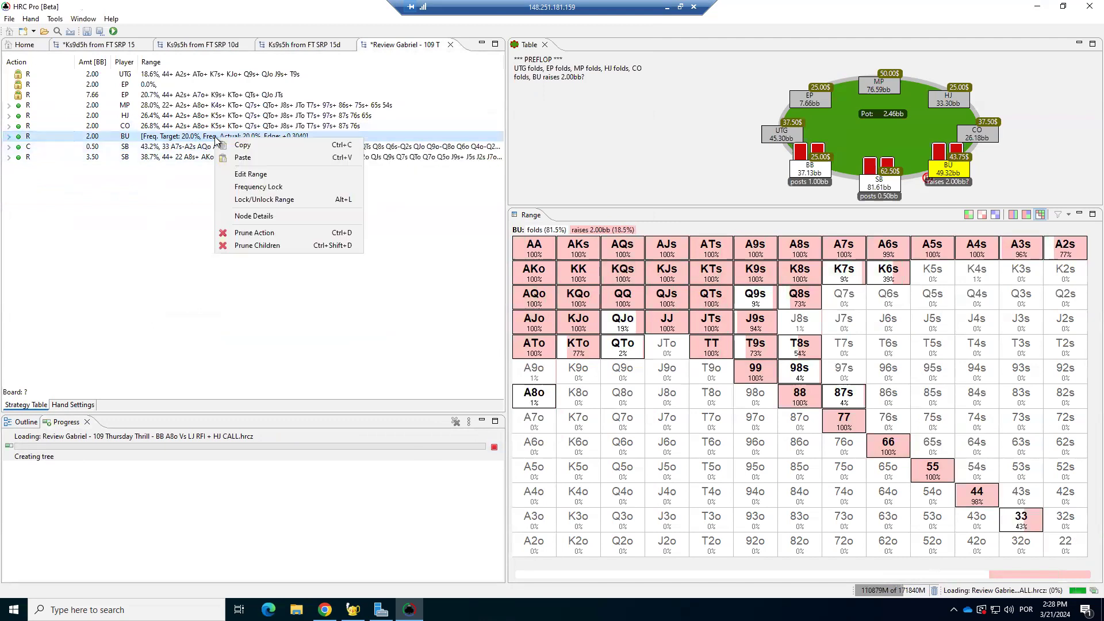
click(265, 187)
click(552, 333)
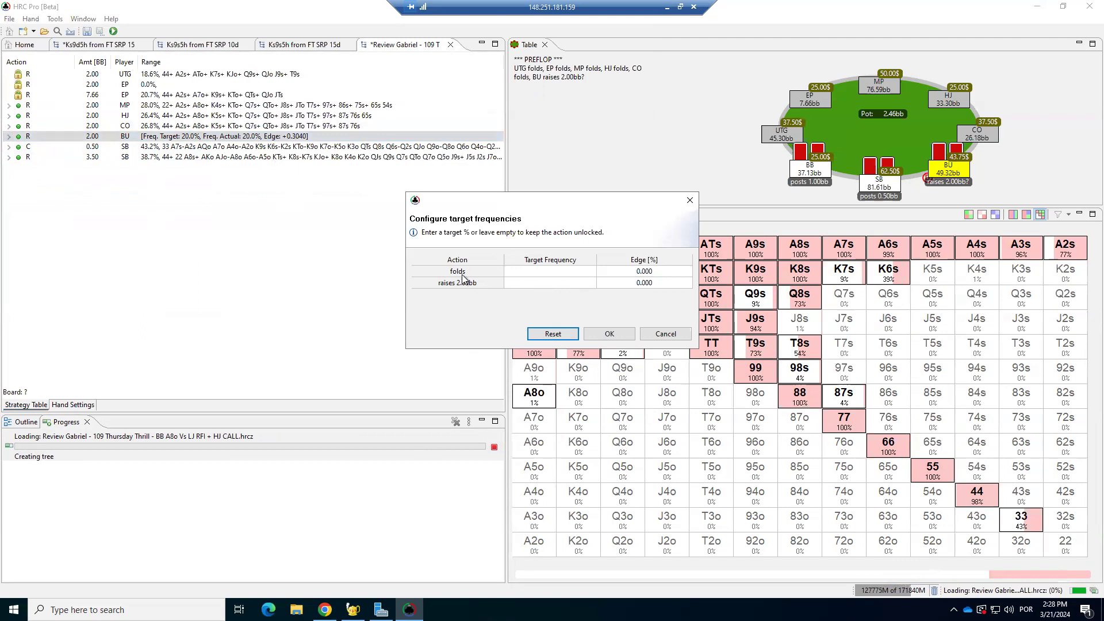
click(605, 336)
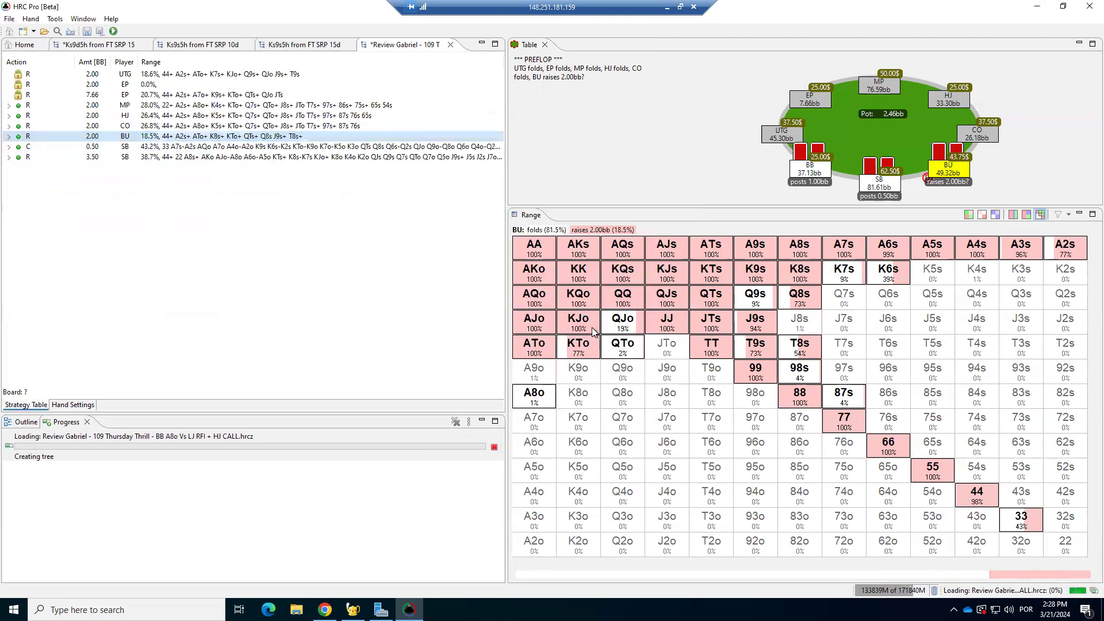
Frequency-lock the BU flop check after the BB calls the 2bb raise and checks, with a target of 0%
click(9, 136)
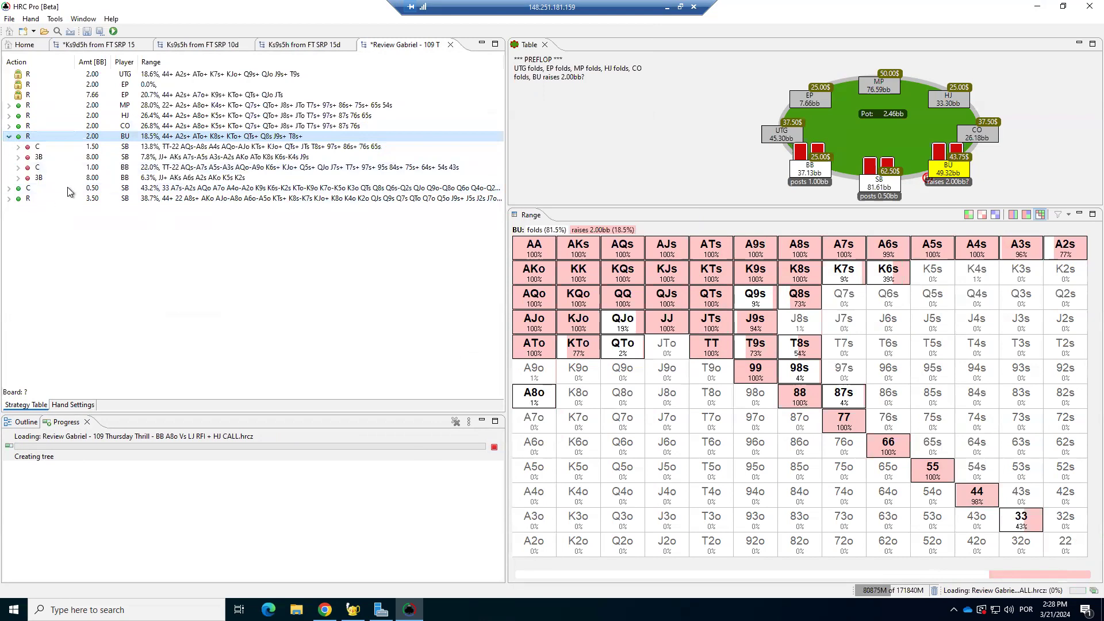
click(46, 167)
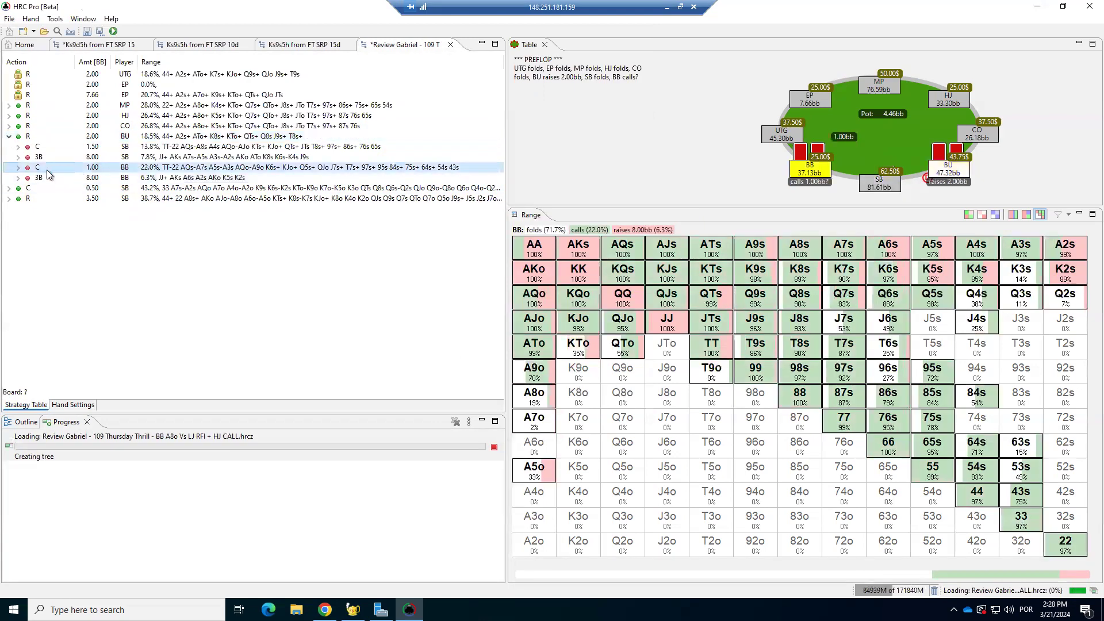
click(18, 168)
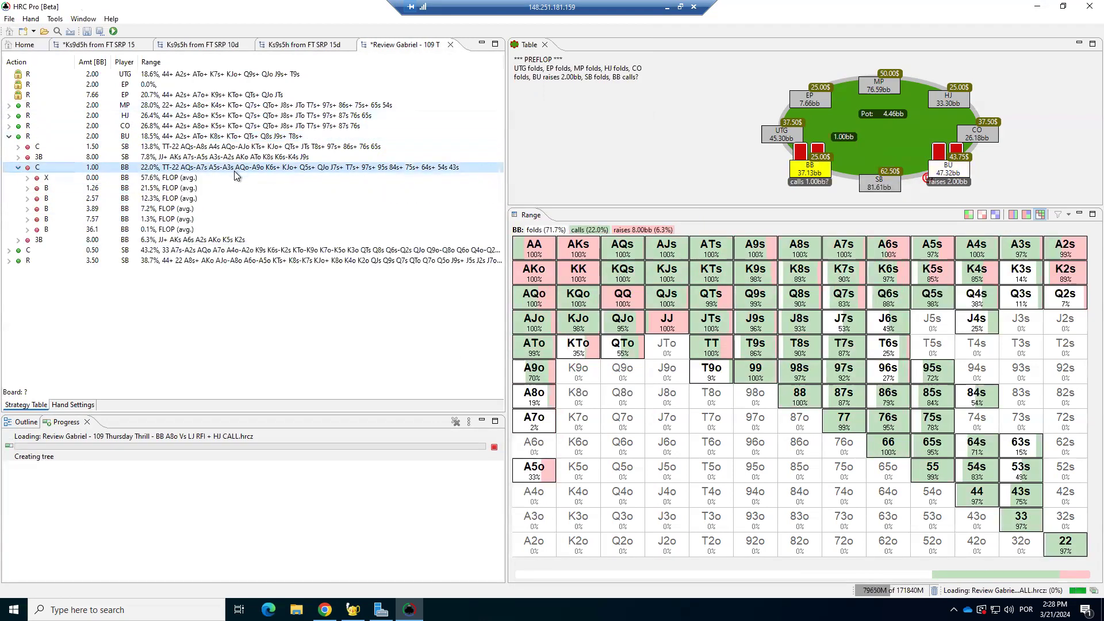
click(26, 178)
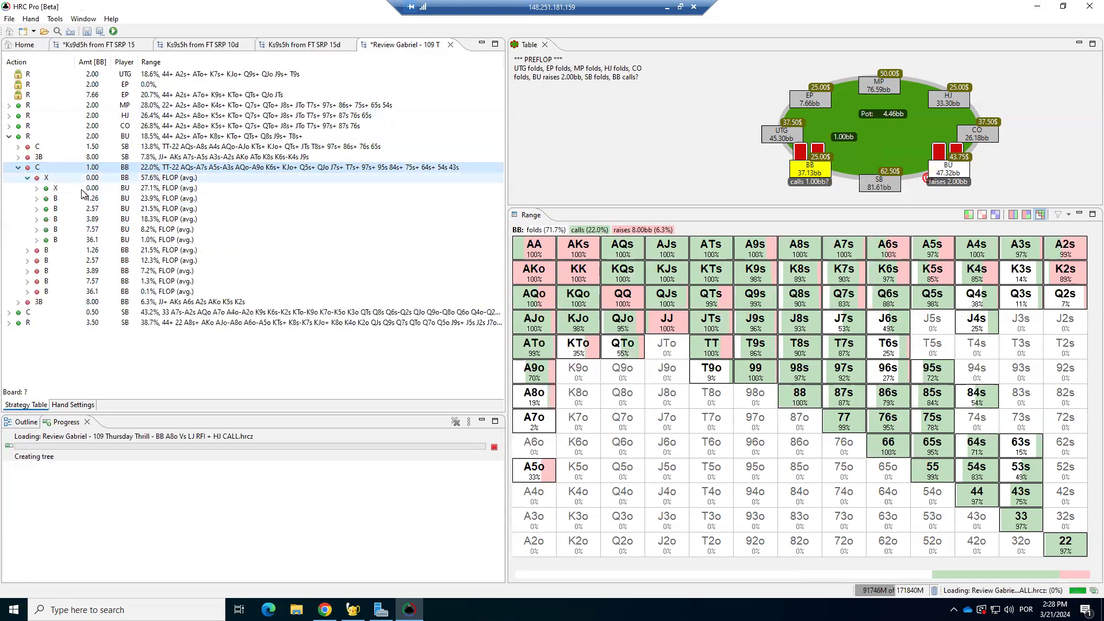
right_click(120, 194)
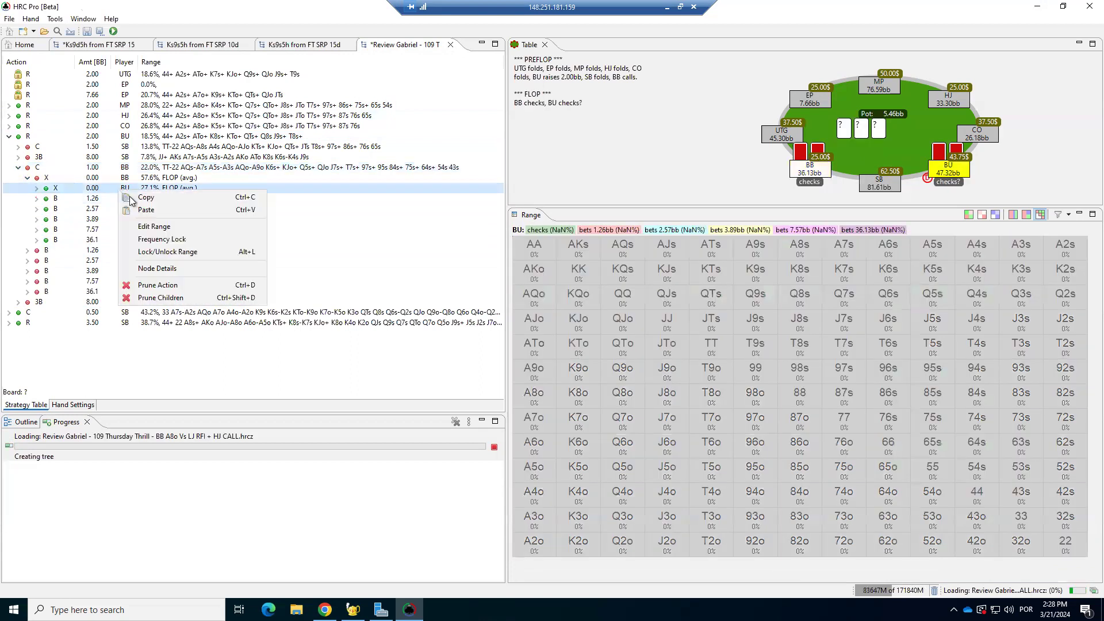
click(160, 240)
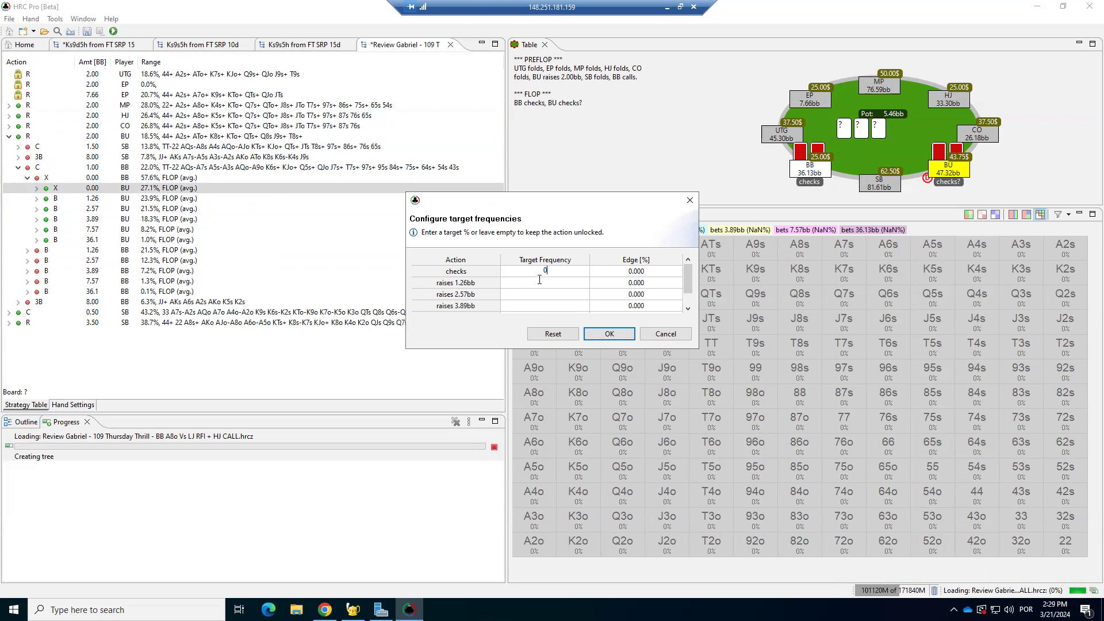
click(610, 335)
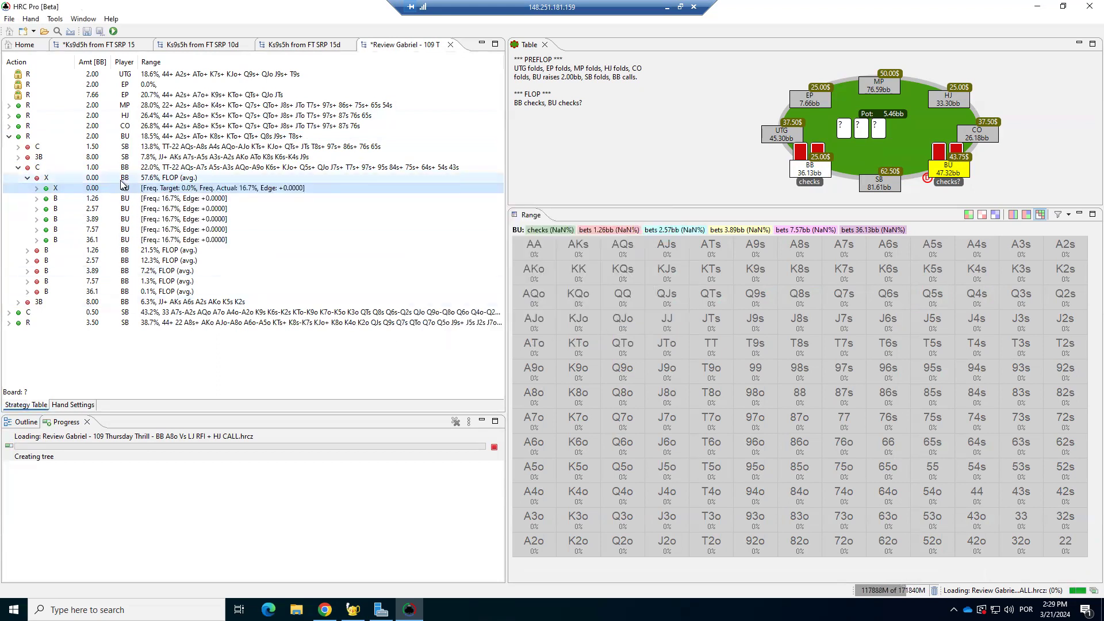
Run a Nash calculation on the selected BU 2bb raise subtree with Reset Regret and Reset Strategies enabled
click(90, 137)
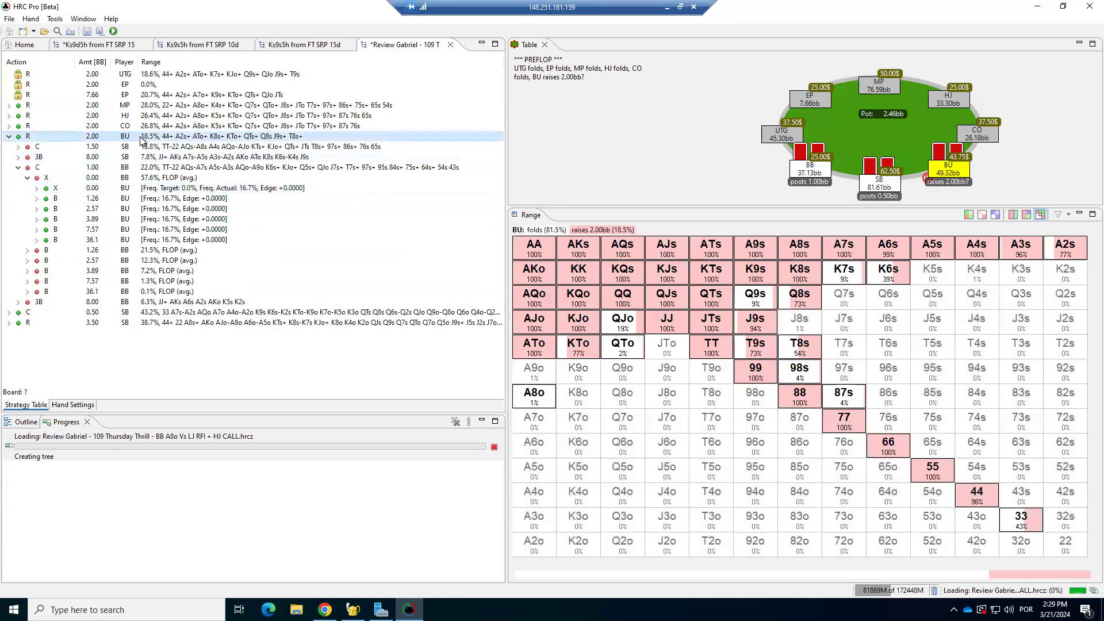
click(113, 31)
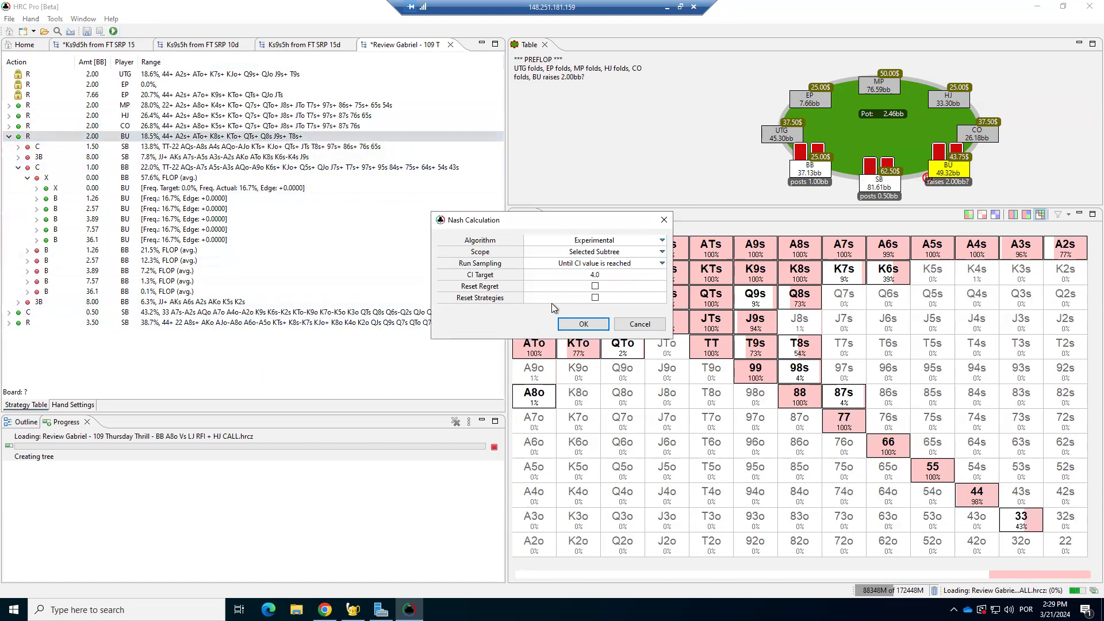
click(596, 286)
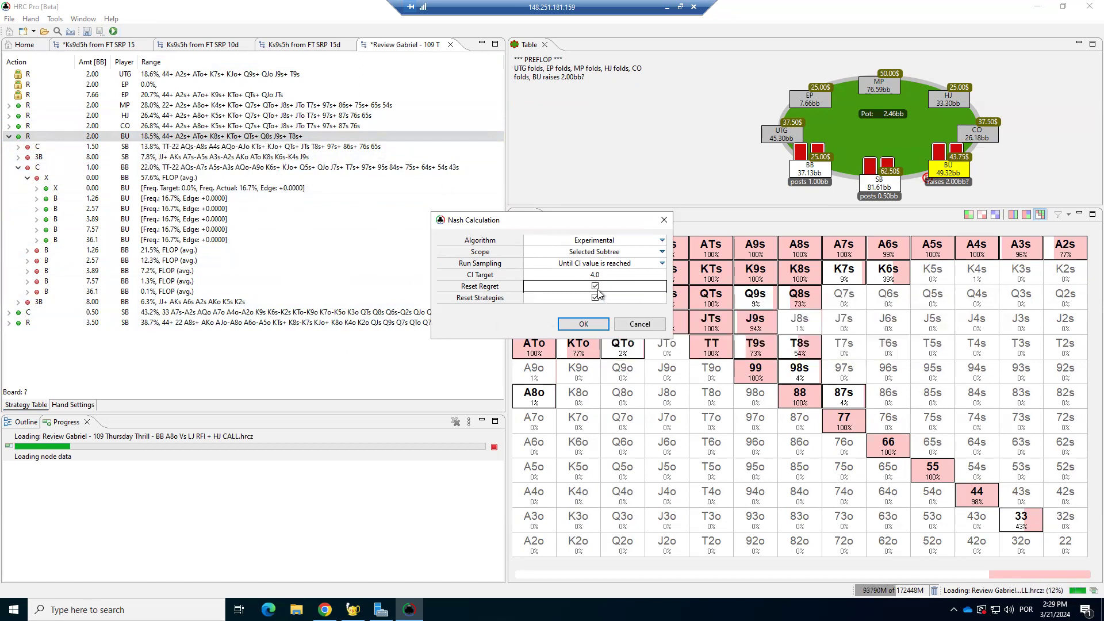
click(582, 325)
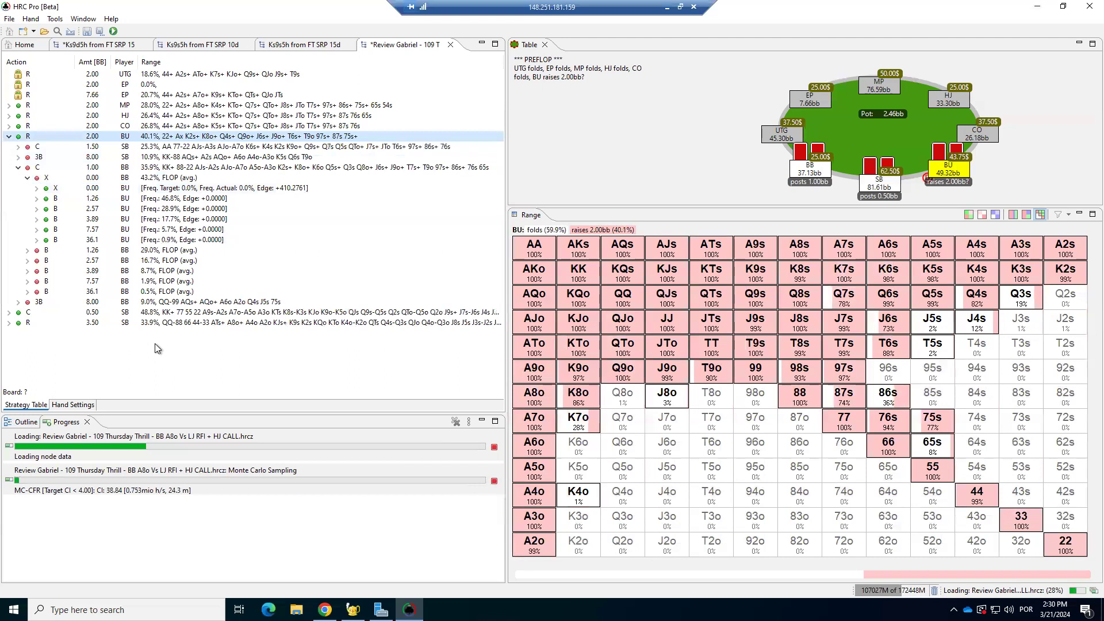
Open the saved 109 Thursday Thrill hand "BB A8o Vs LJ RFI + HJ CALL.hrcz" in the viewer and cancel its pending full load
click(138, 168)
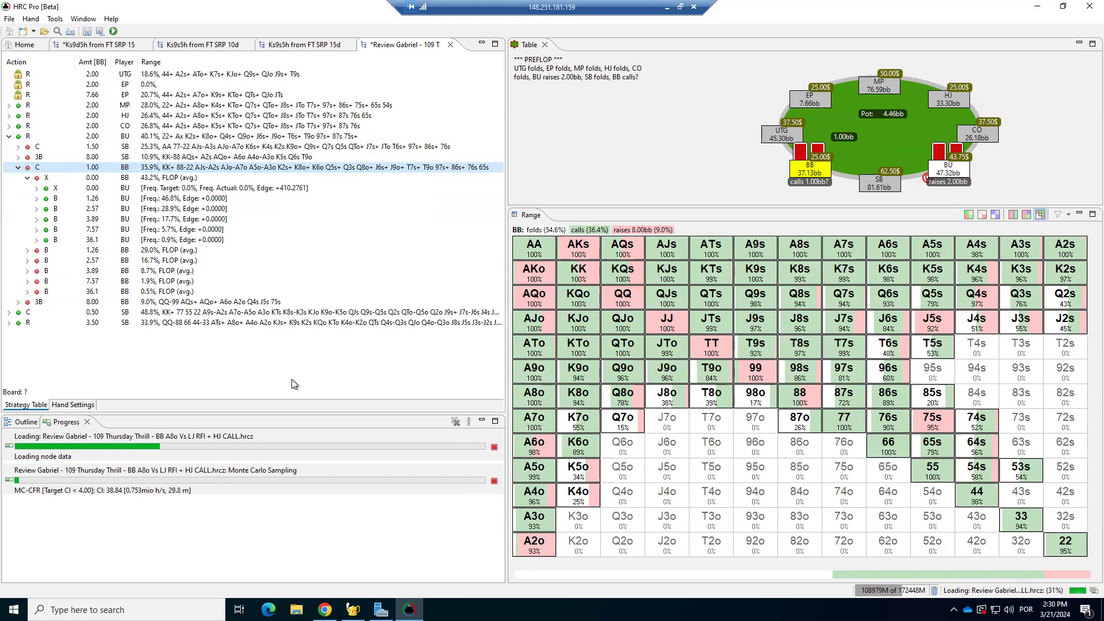
click(57, 33)
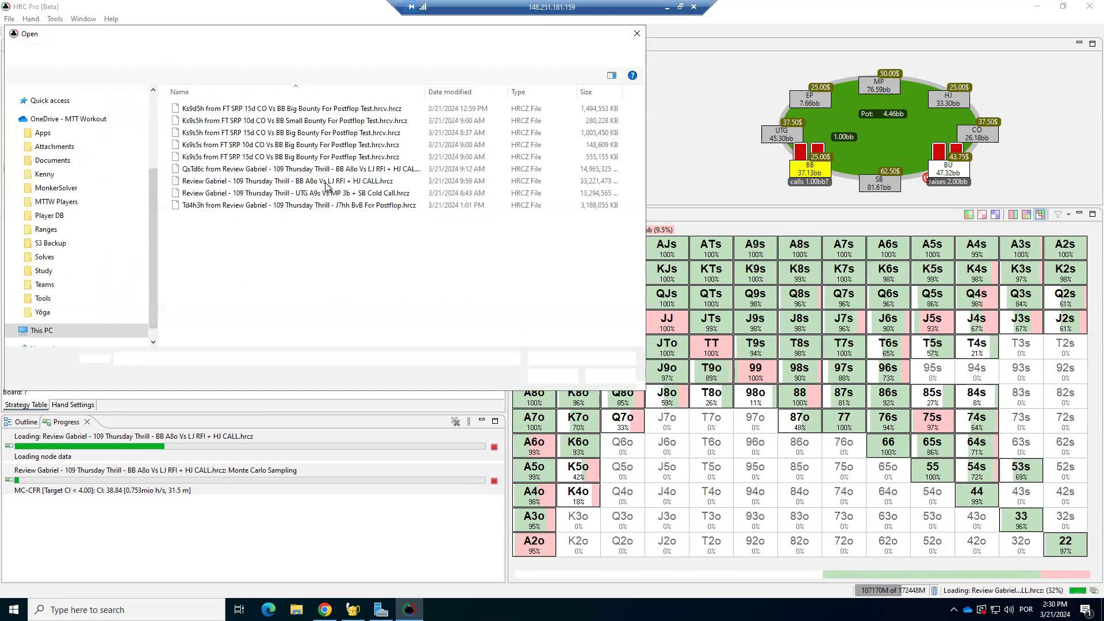
click(352, 183)
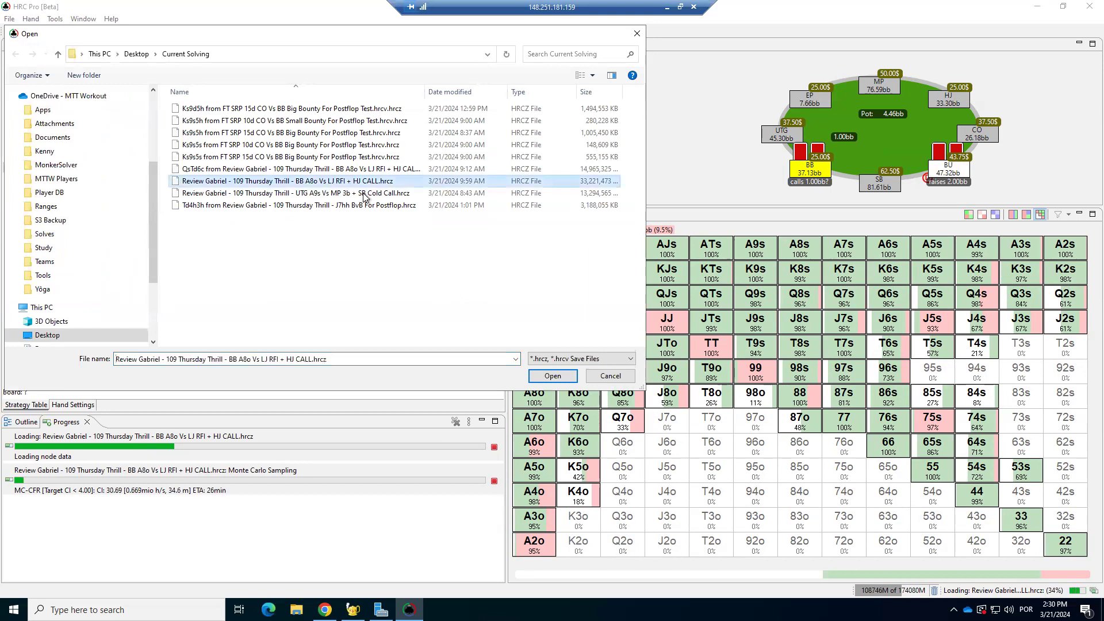
click(574, 377)
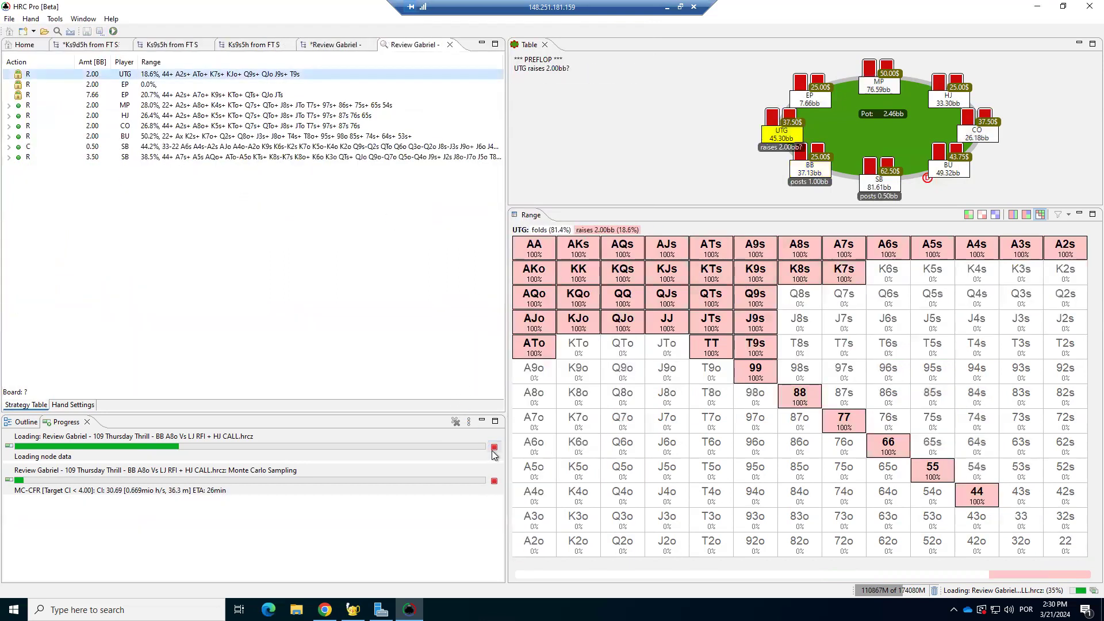
click(493, 448)
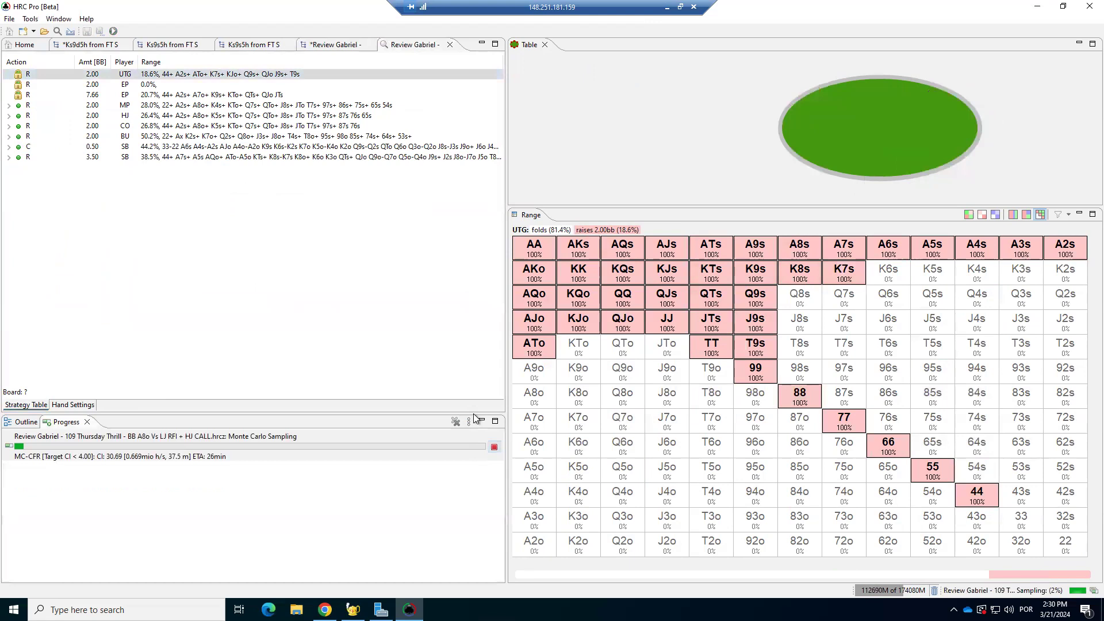
Compare the BU 2bb raise range in the saved hand with the recalculated one, and check the BB call range
click(138, 138)
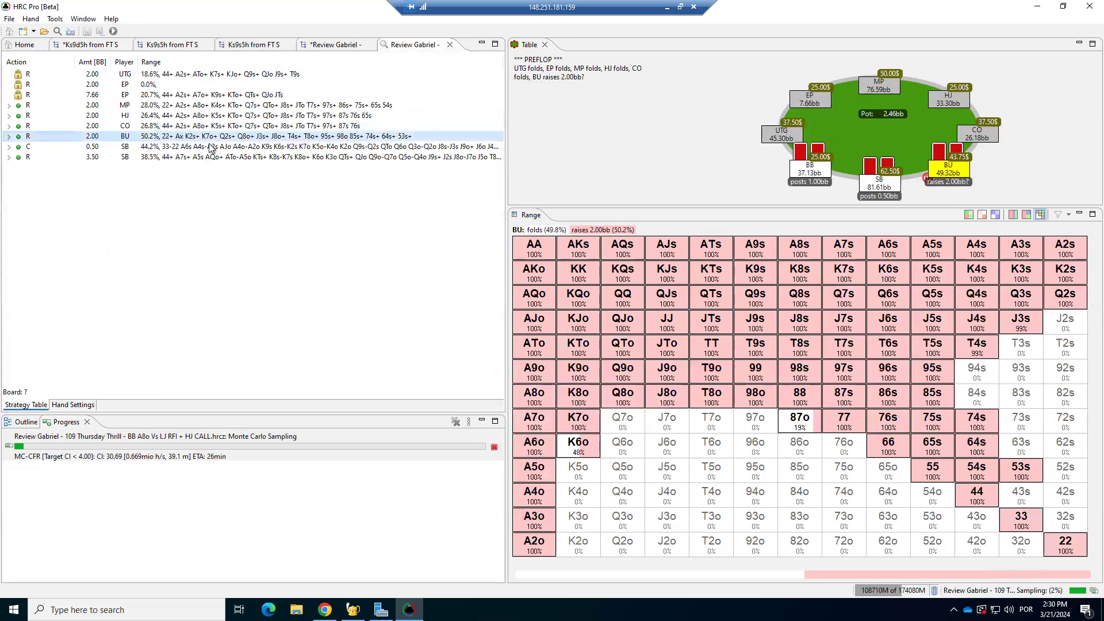
click(323, 44)
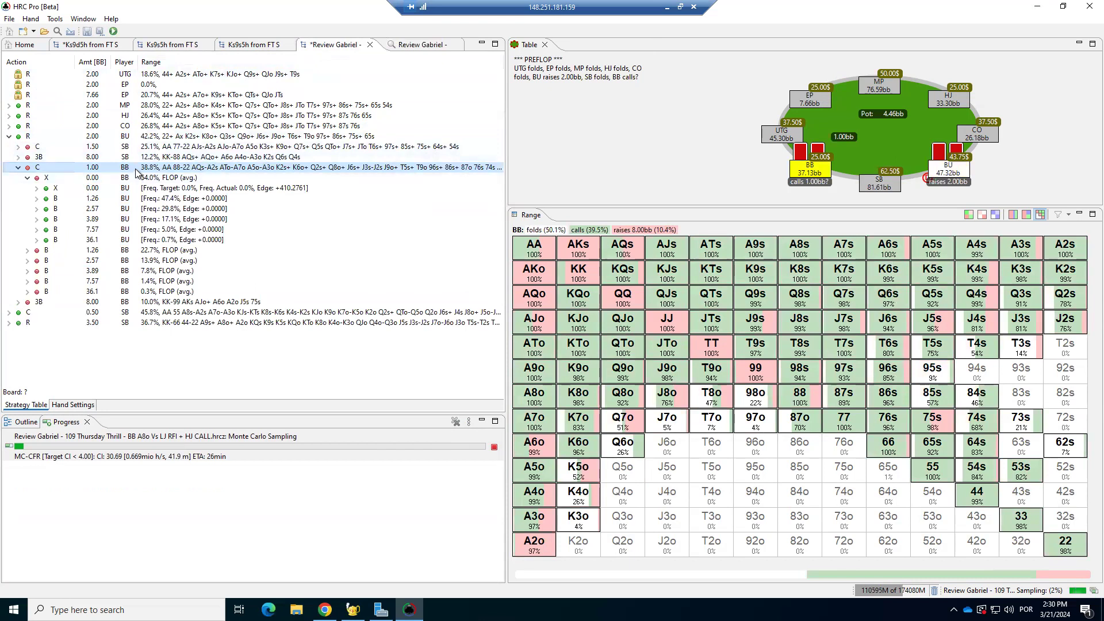
mouse_move(139, 167)
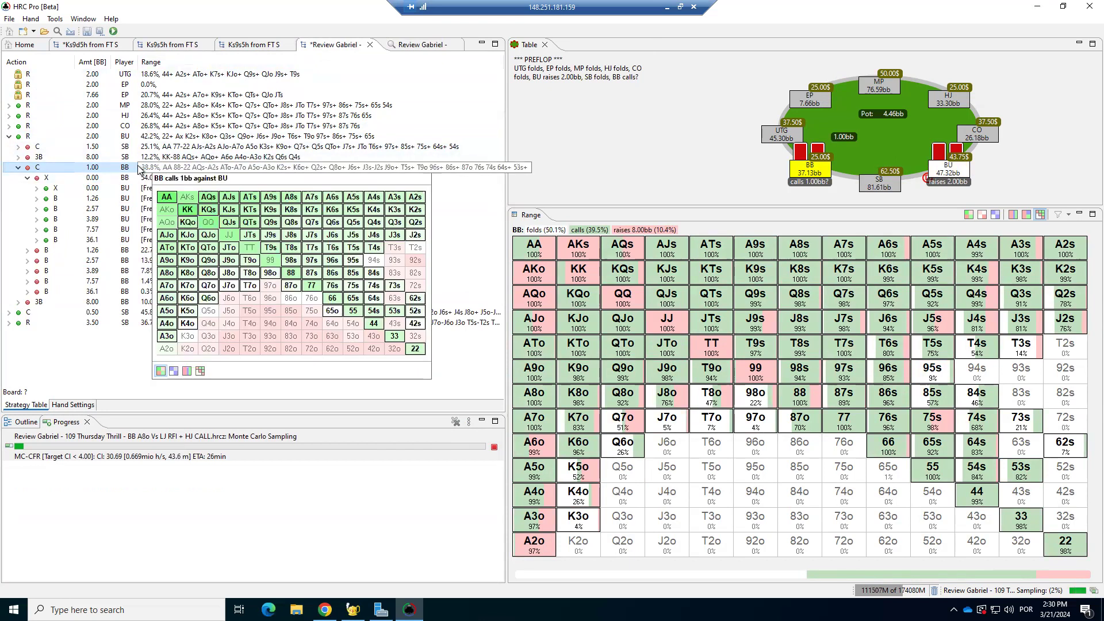
click(132, 139)
mouse_move(131, 140)
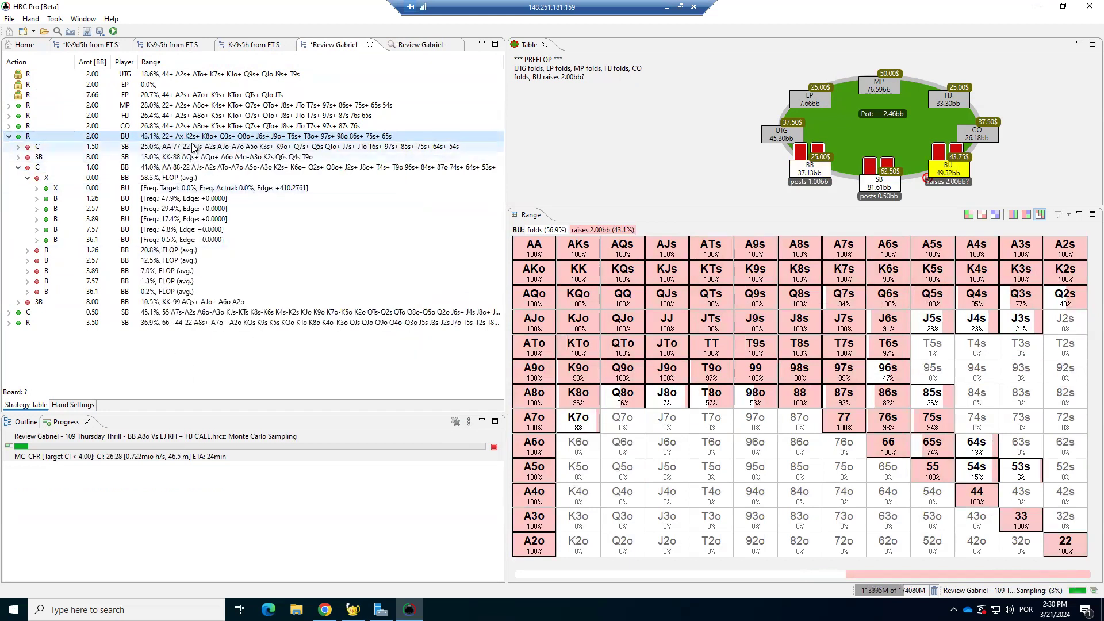
Compare the BB call range against the BU 2bb raise with the saved hand, and check the saved SB call range
click(143, 171)
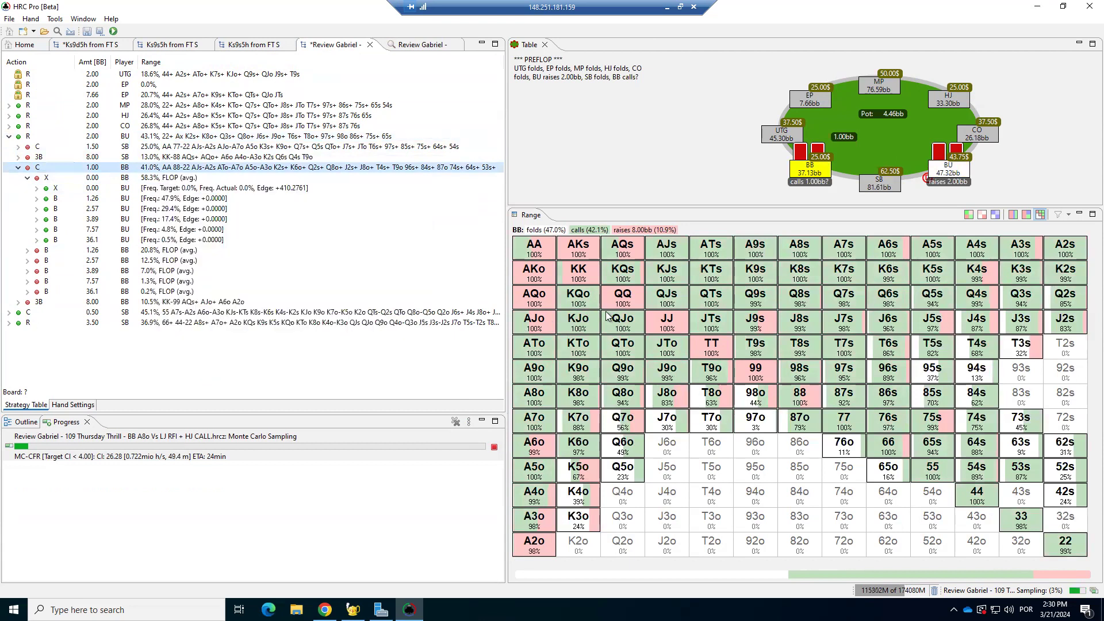
click(591, 230)
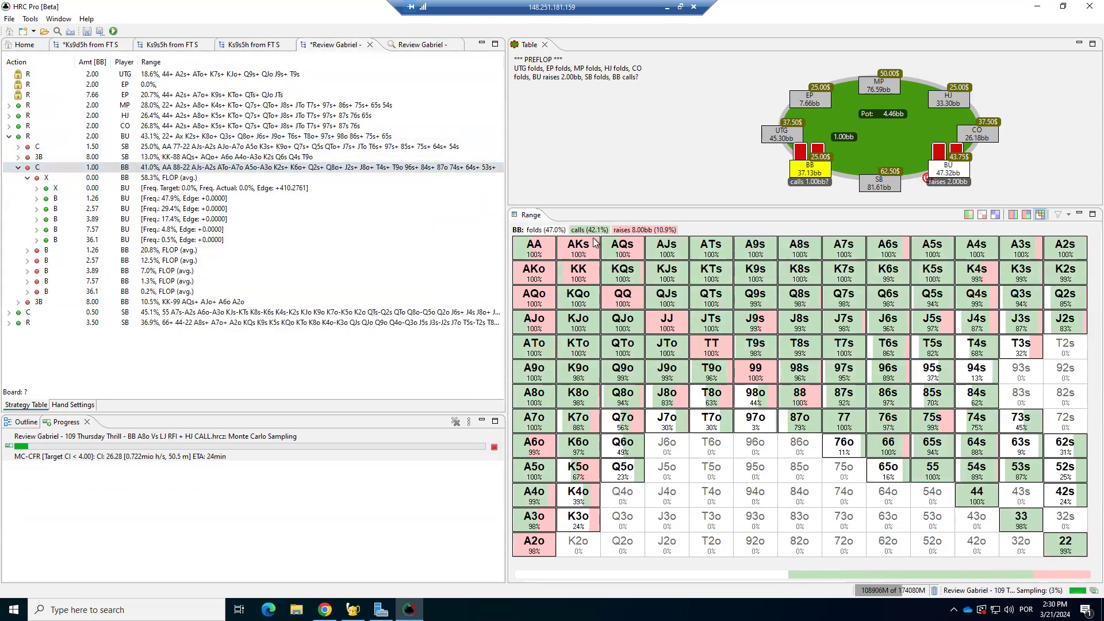
click(418, 46)
click(8, 137)
click(118, 147)
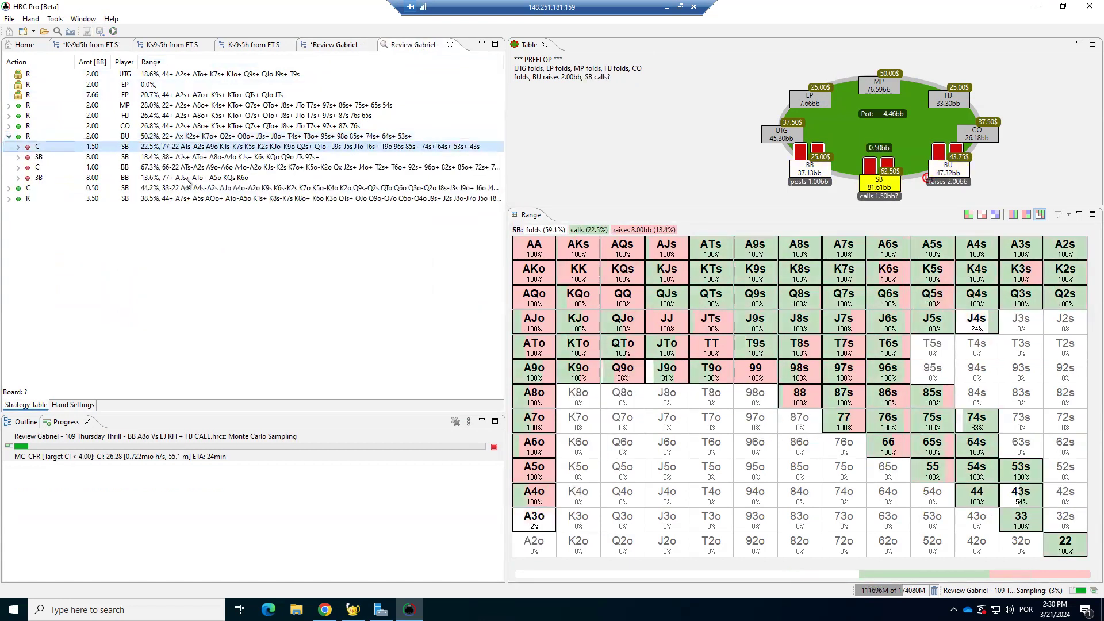
Stop the running Monte Carlo sampling and copy the saved hand's BU 2bb raise range onto the same action in the edited hand
click(495, 447)
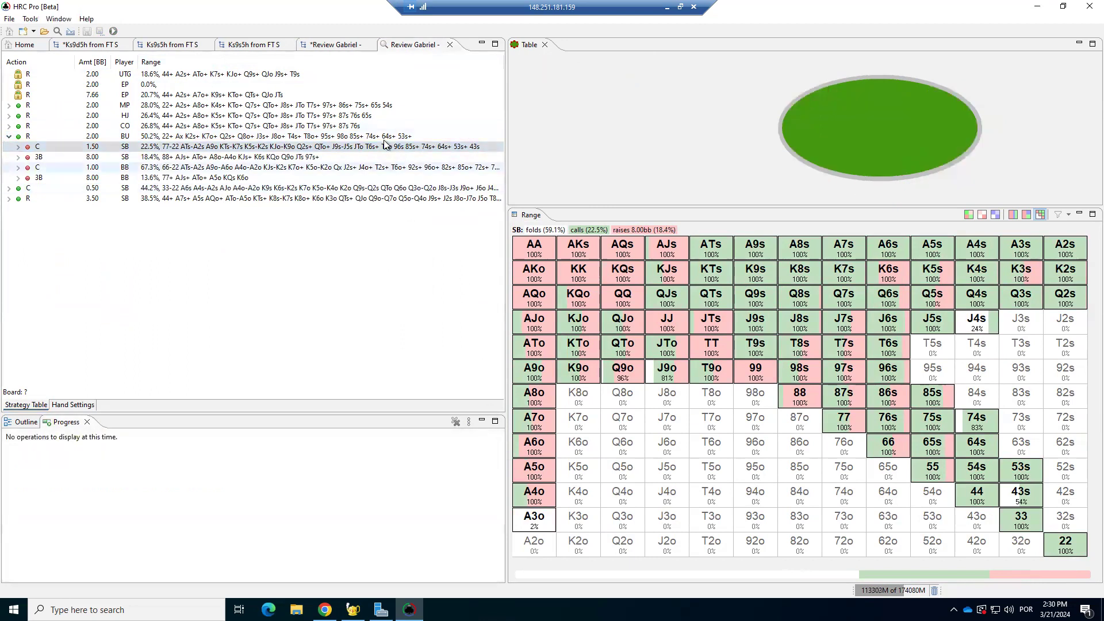
click(142, 137)
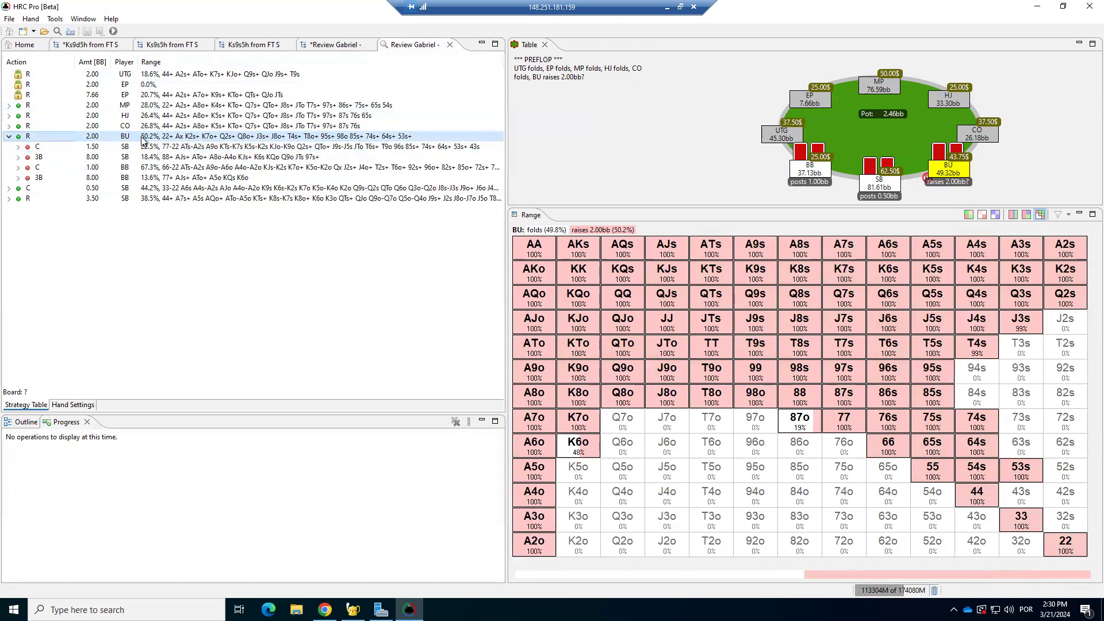
click(346, 45)
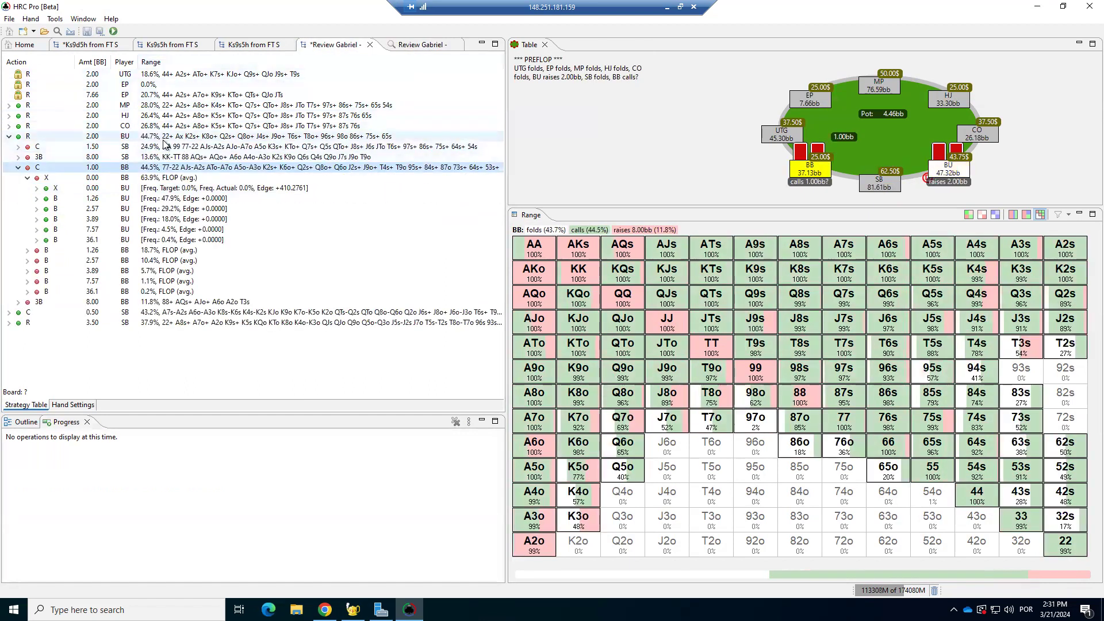
click(164, 139)
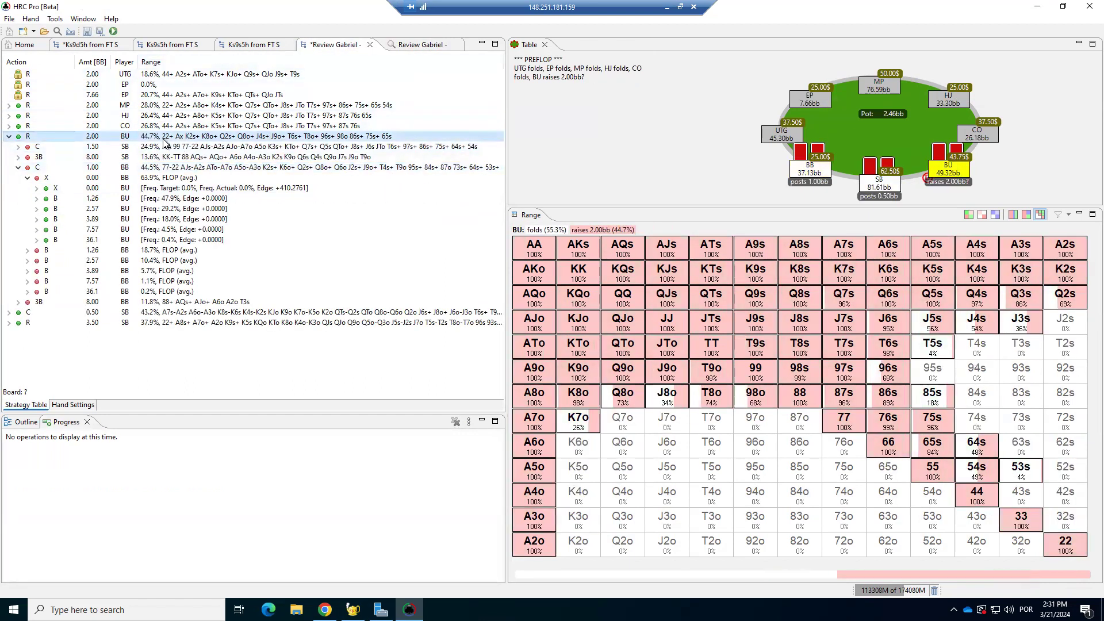
Copy the saved hand's SB call and 8bb 3-bet ranges against the BU raise onto the matching actions in the edited hand
click(409, 45)
click(88, 148)
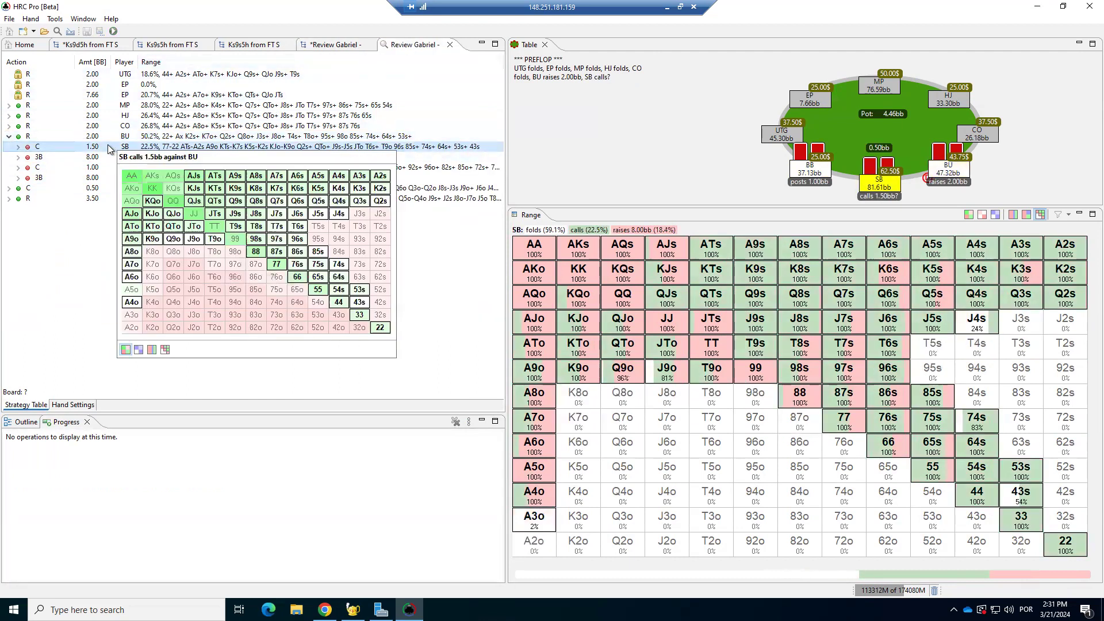
click(335, 46)
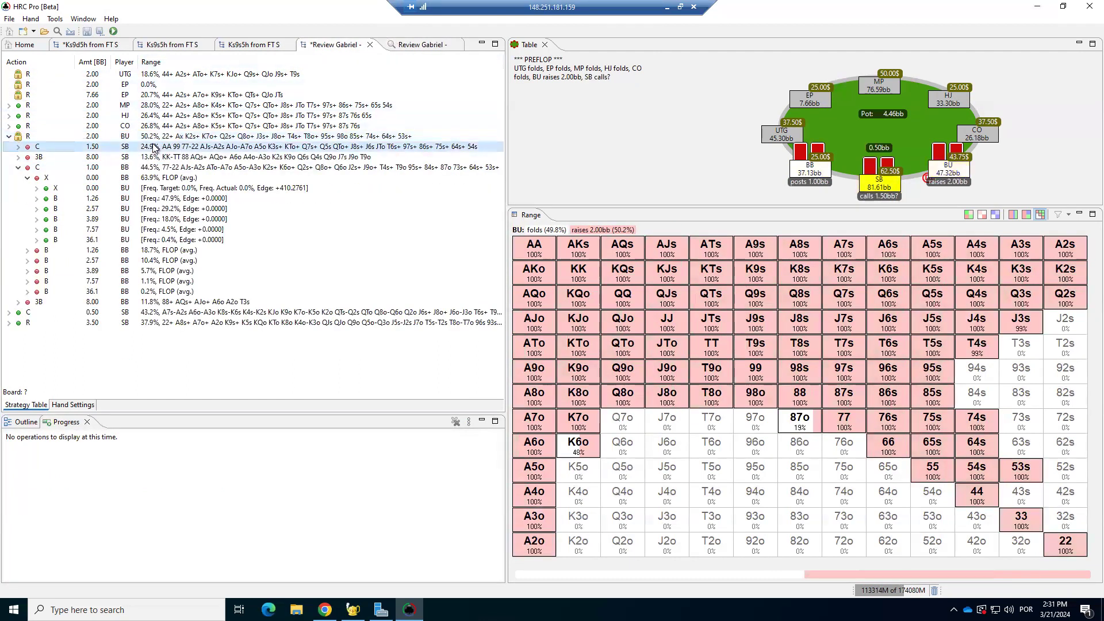
click(172, 147)
click(418, 45)
click(201, 157)
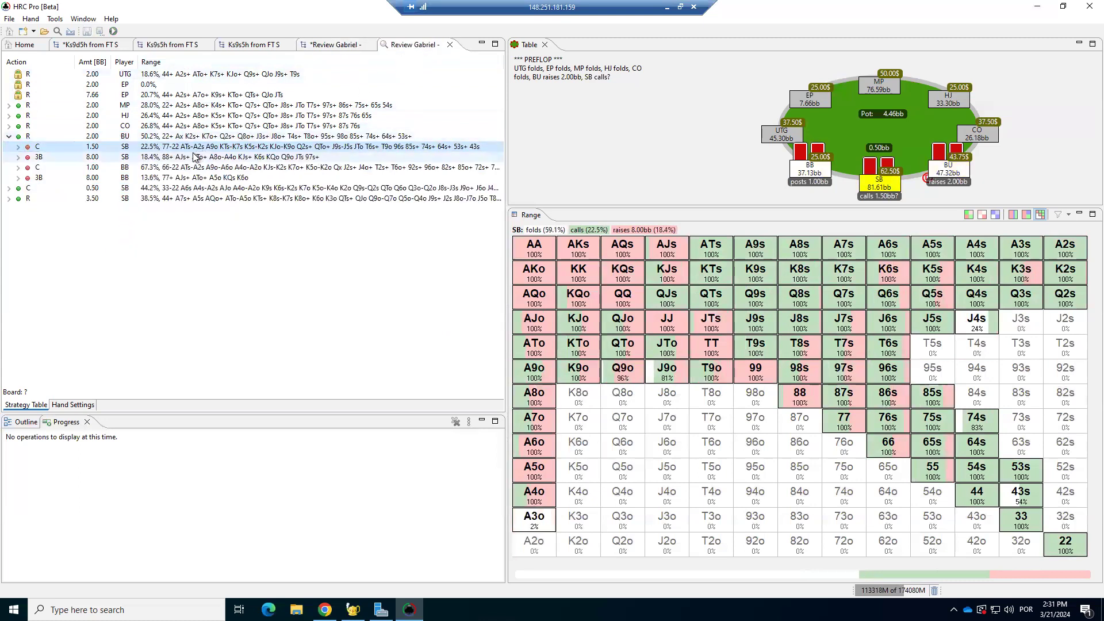
click(320, 48)
click(160, 157)
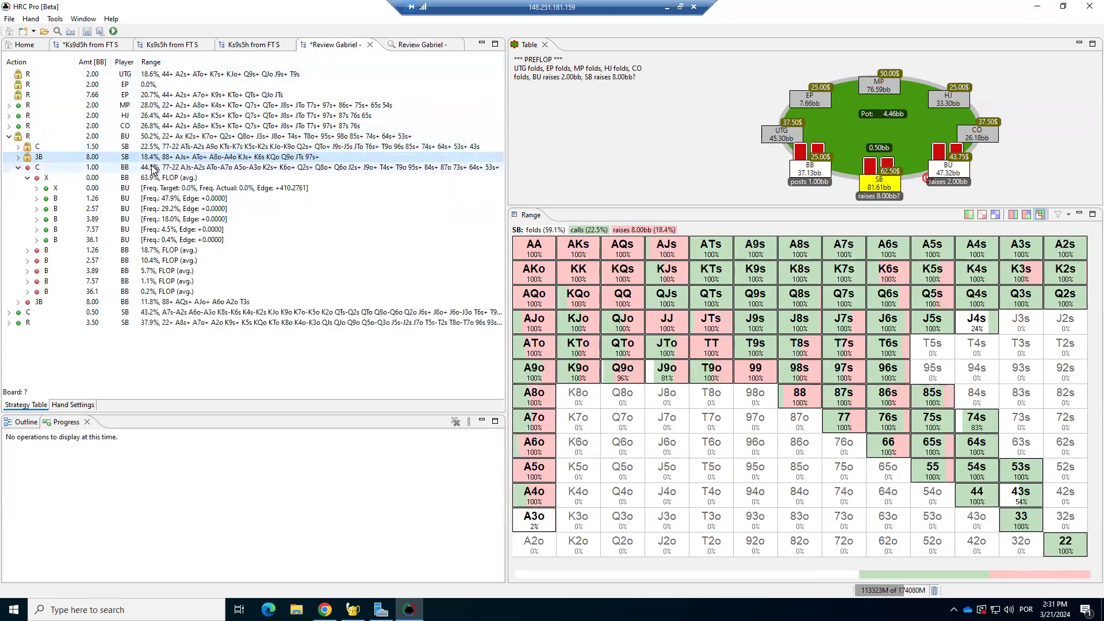
Run a Nash calculation on the BB call subtree with CI Target 4.0 and Reset Regret and Reset Strategies enabled
click(149, 169)
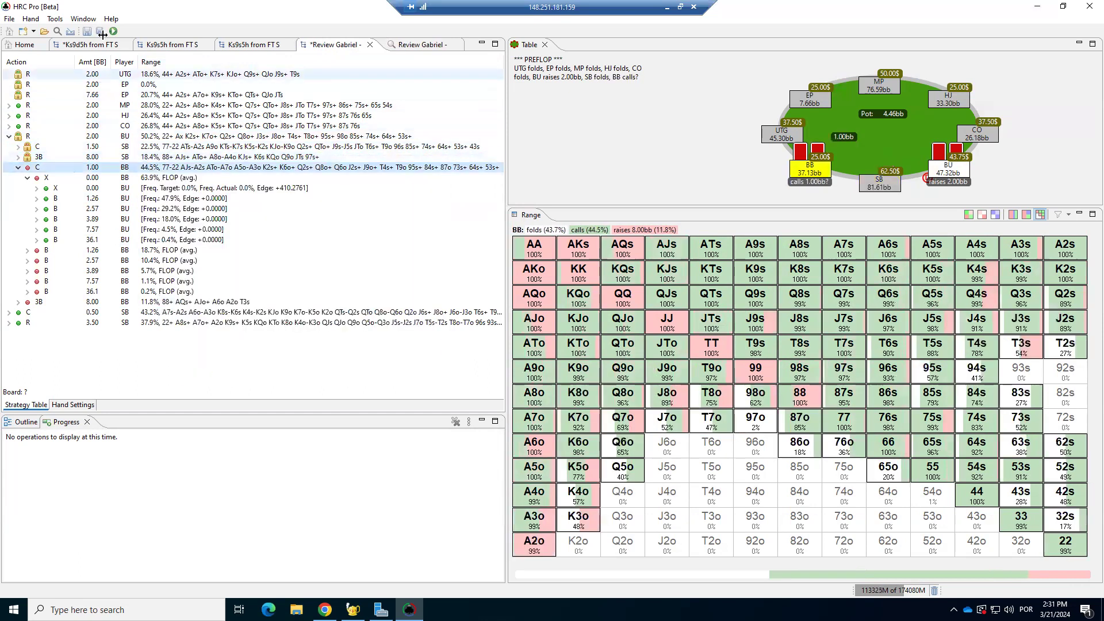
click(114, 31)
click(595, 286)
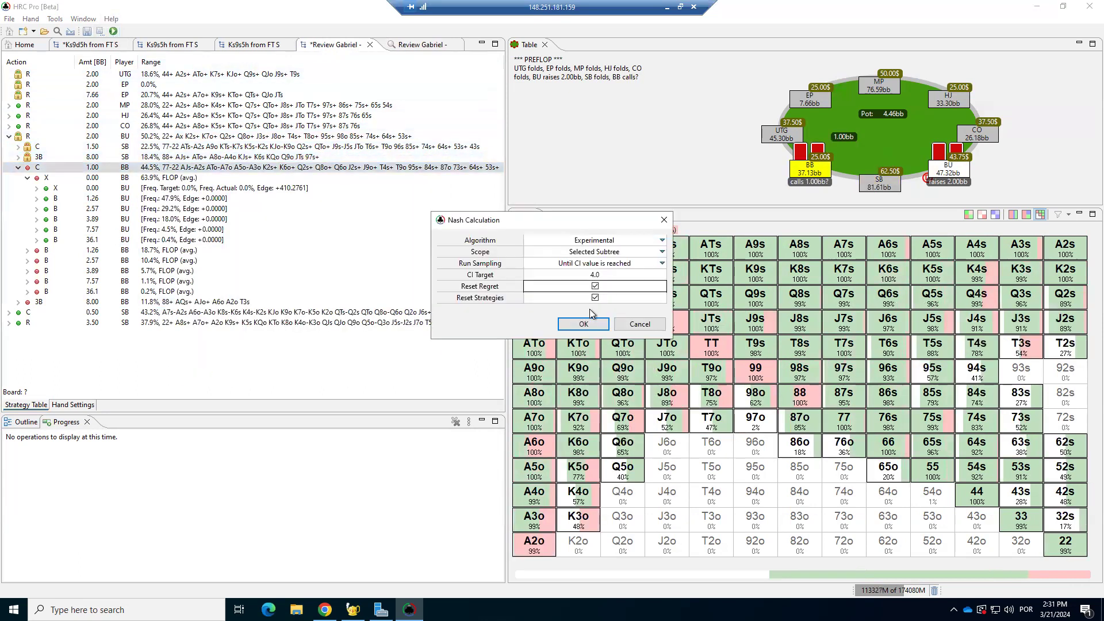
click(588, 325)
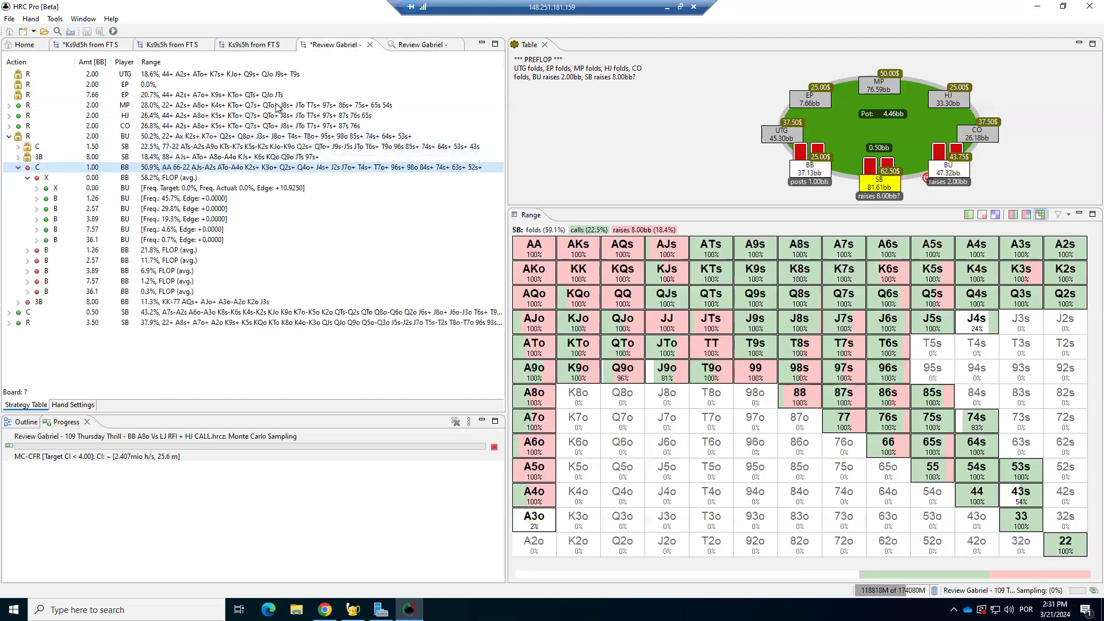
Compare the BB's fold, call and raise frequencies against the BU 2bb raise in the saved hand and the recalculating one while sampling runs
click(419, 45)
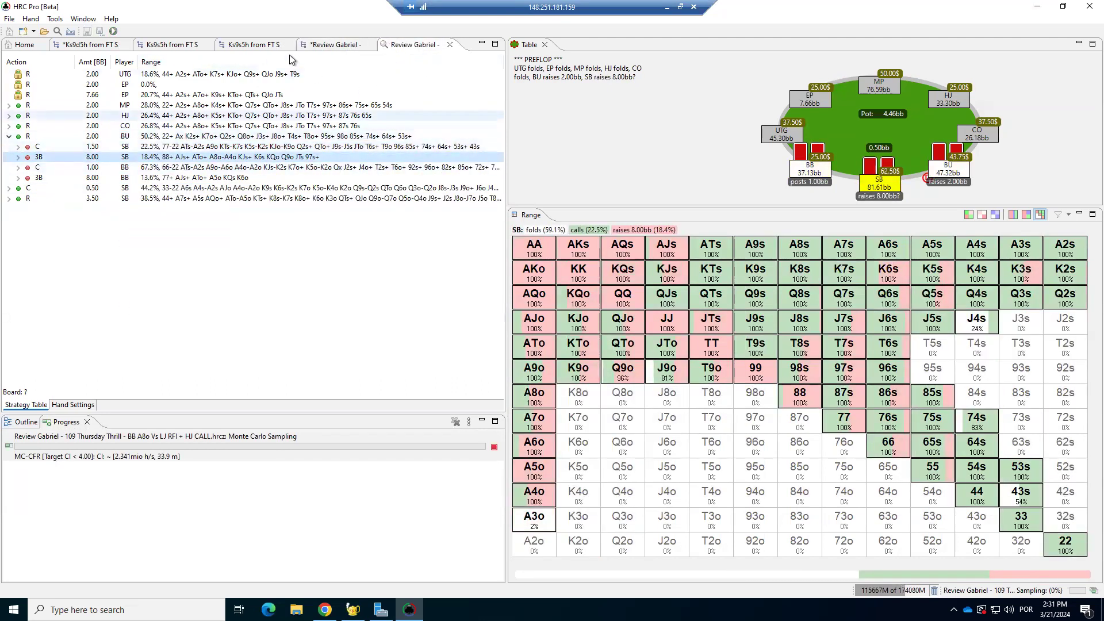
click(334, 45)
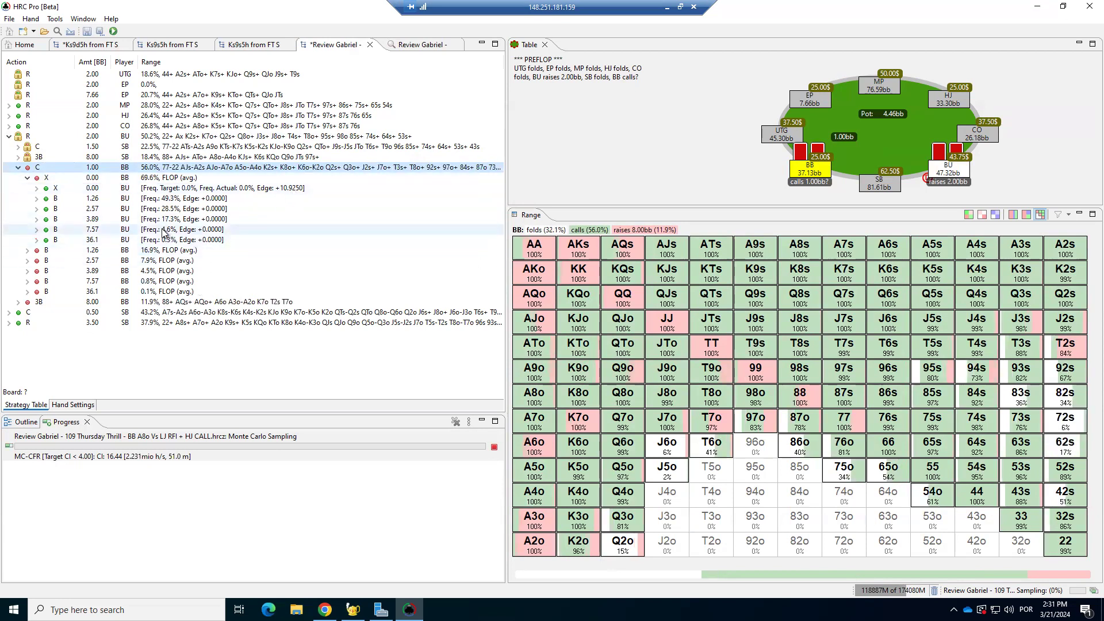
click(406, 46)
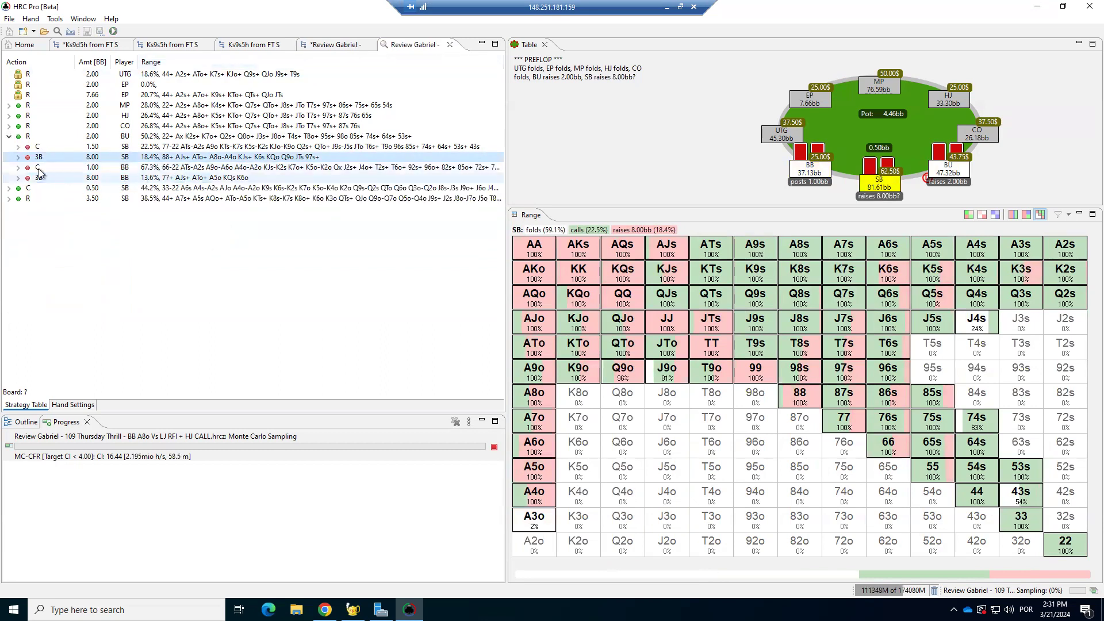
click(139, 168)
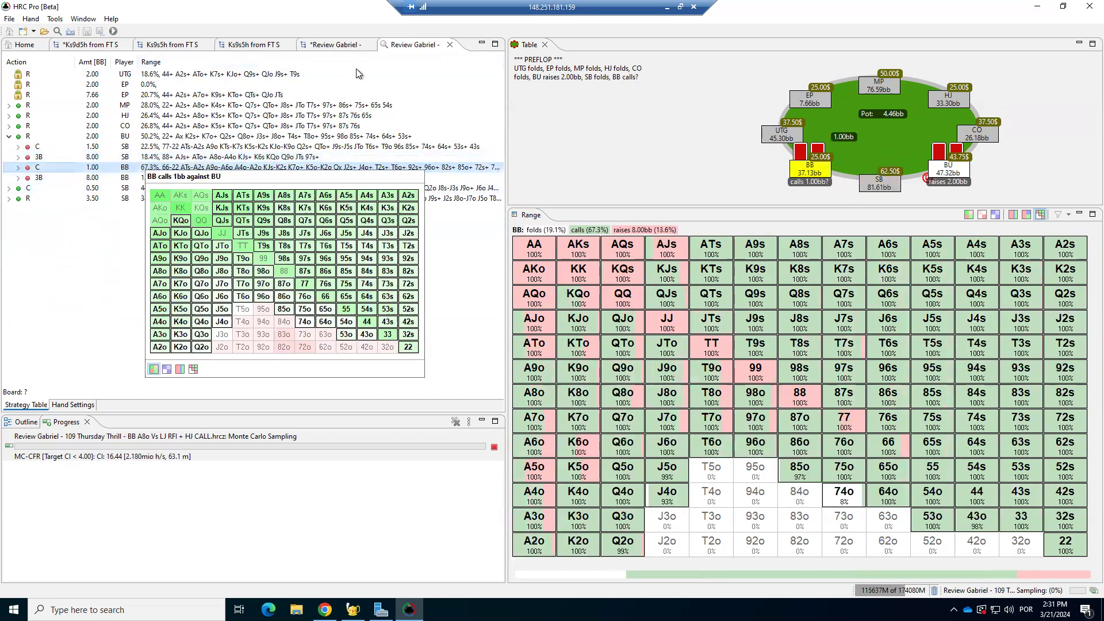
click(337, 46)
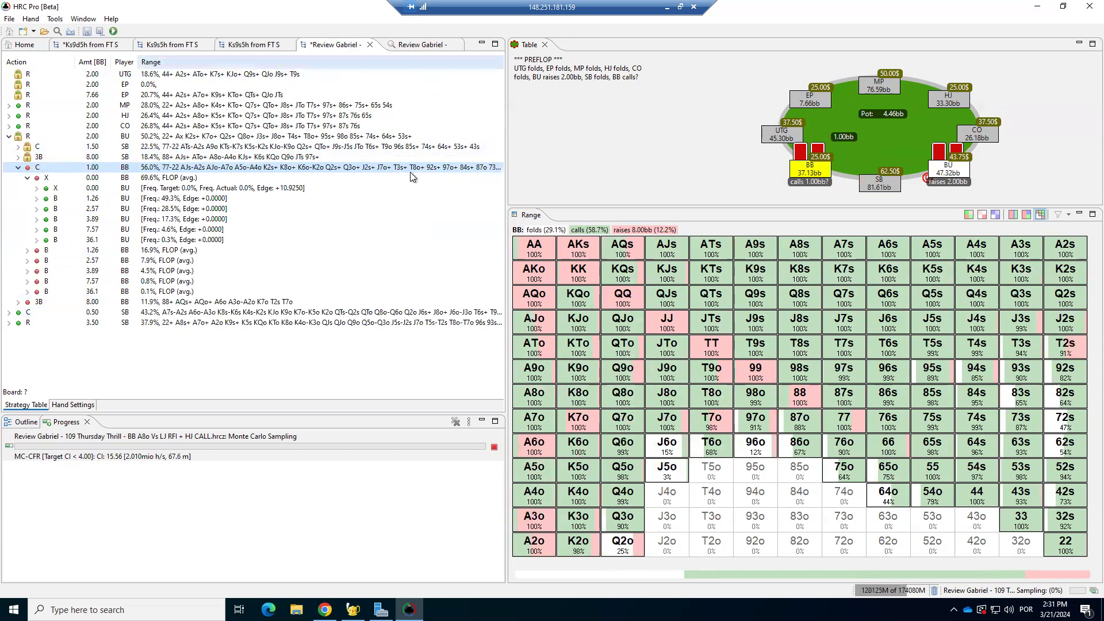
click(411, 46)
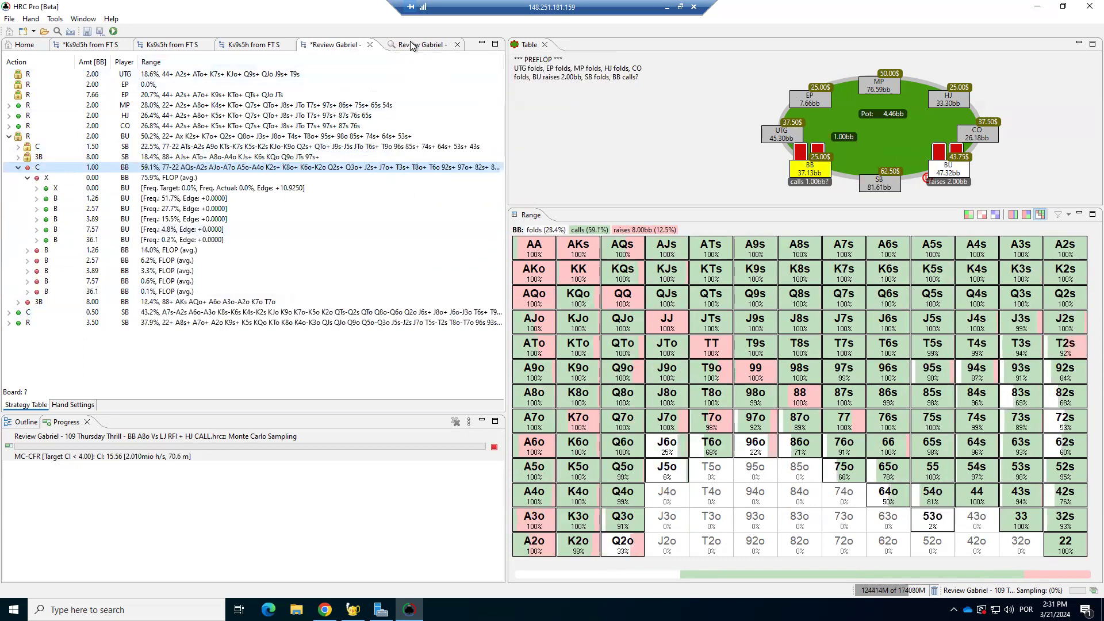
click(345, 45)
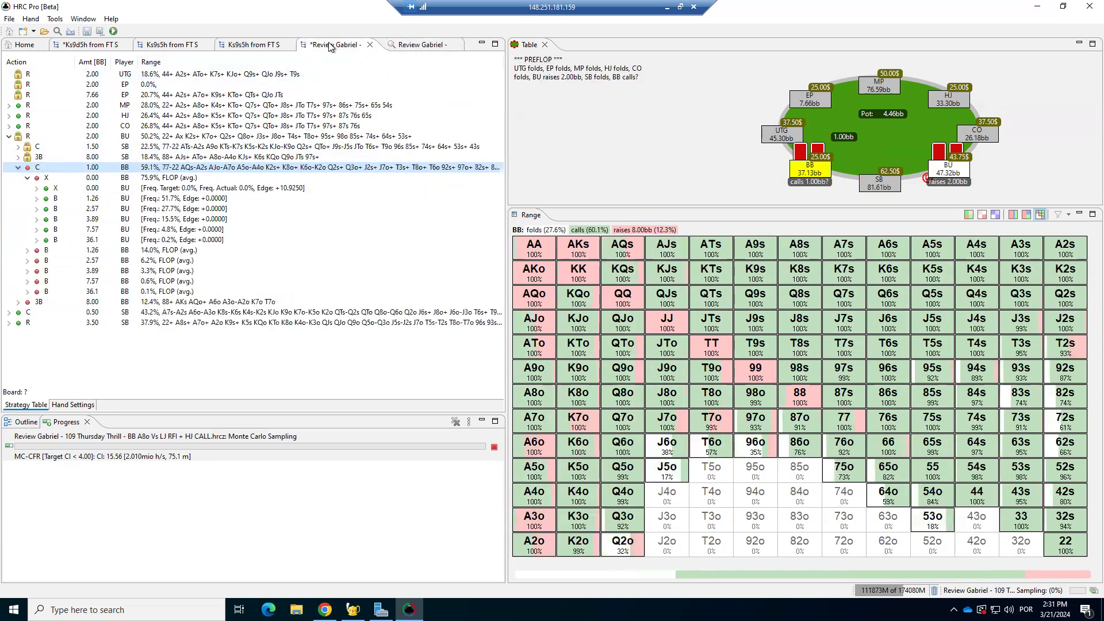
click(418, 46)
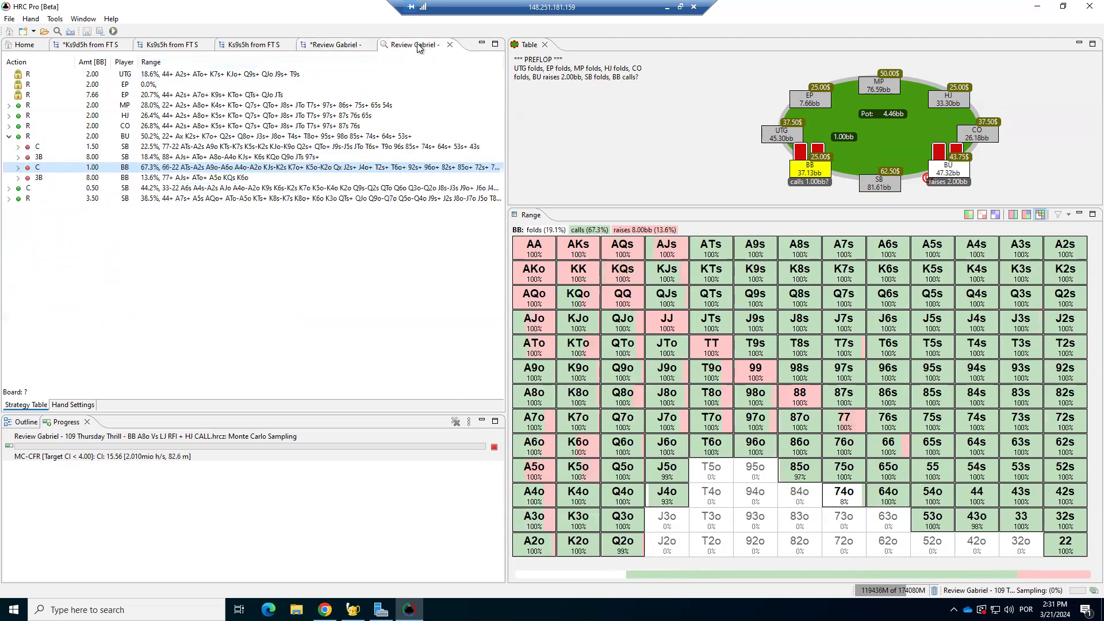
click(334, 47)
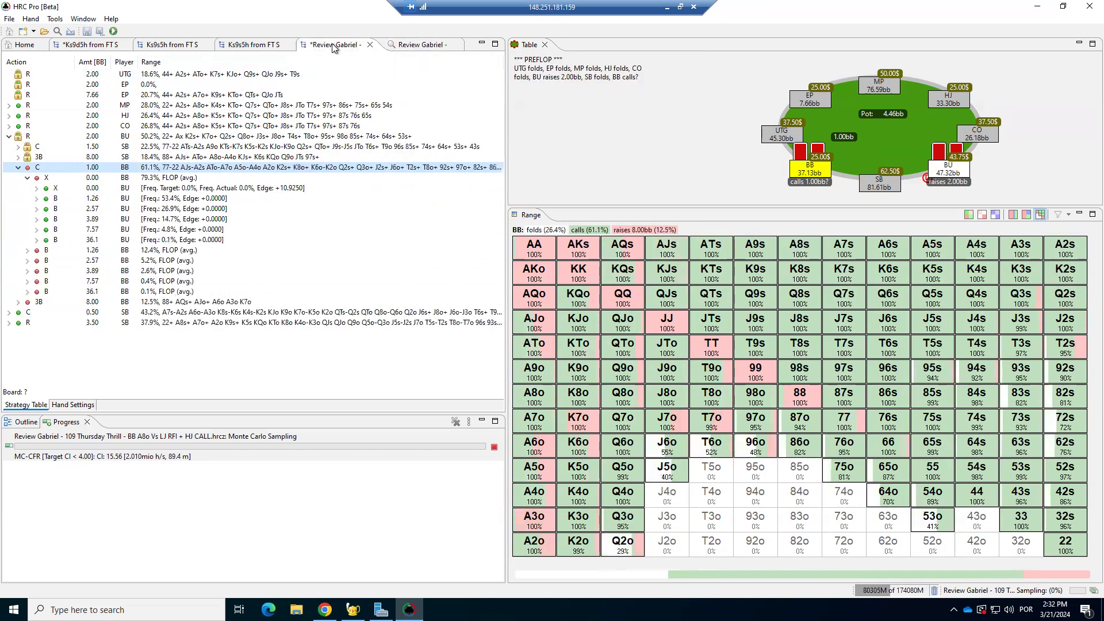
click(418, 49)
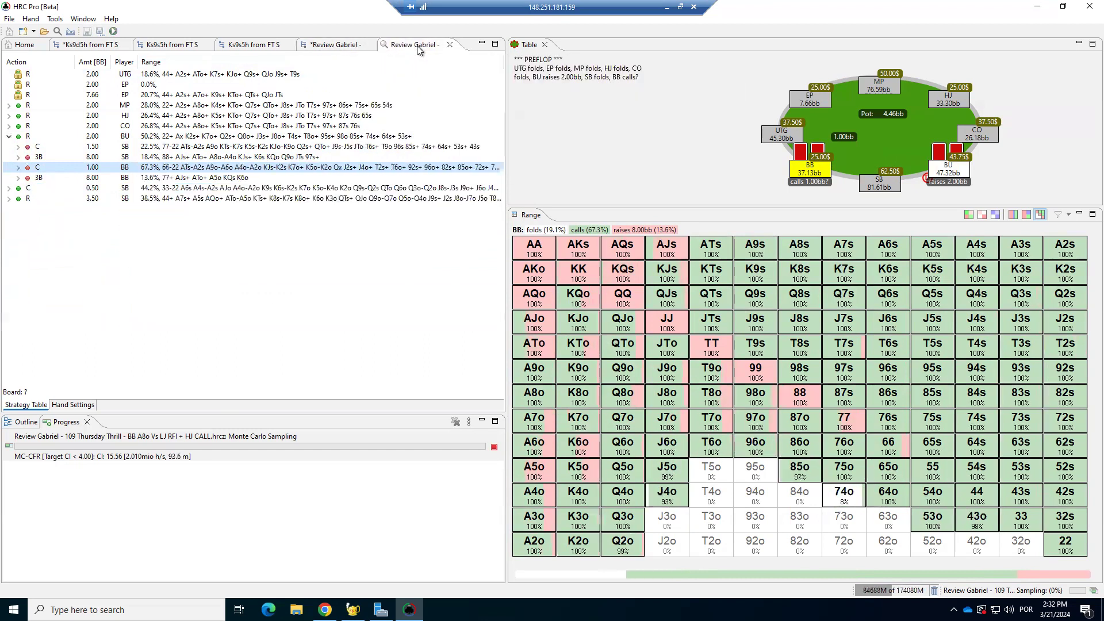
click(336, 48)
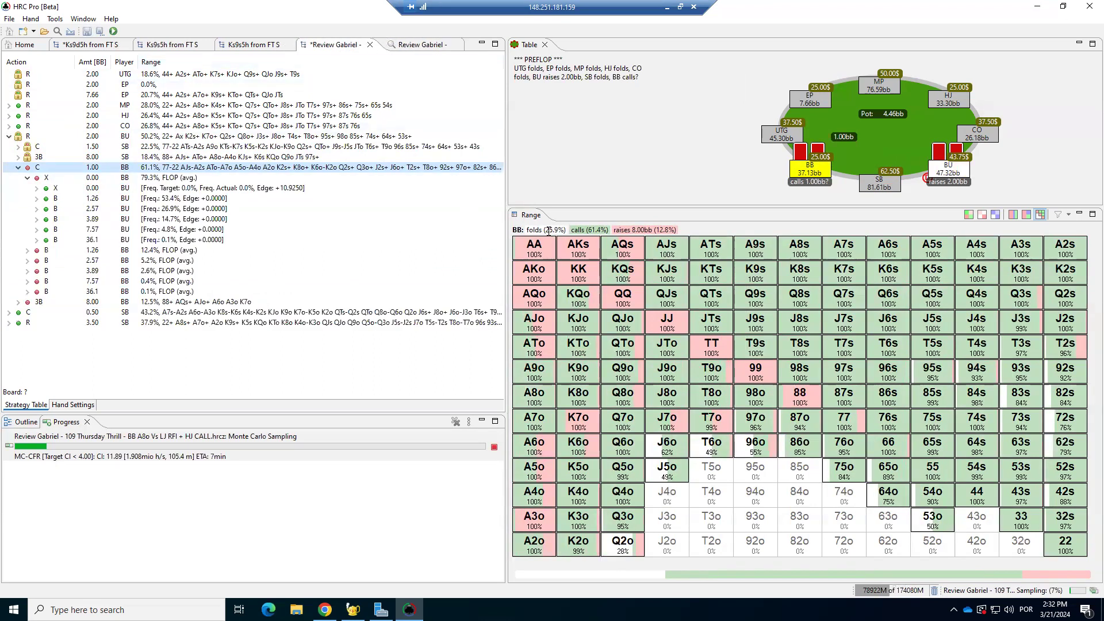
click(419, 43)
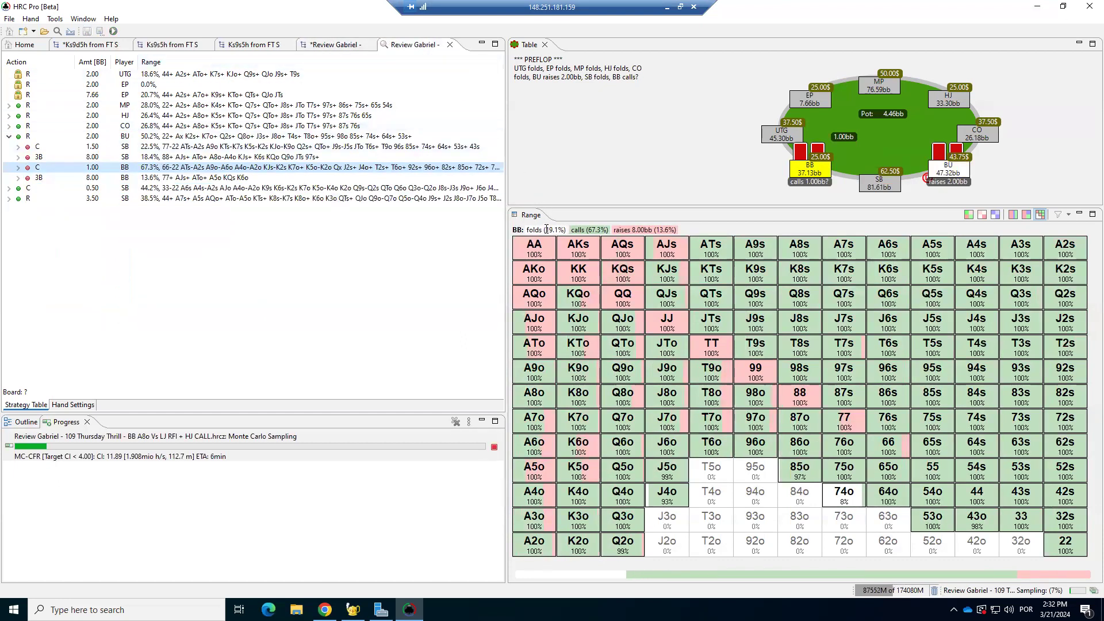
click(329, 44)
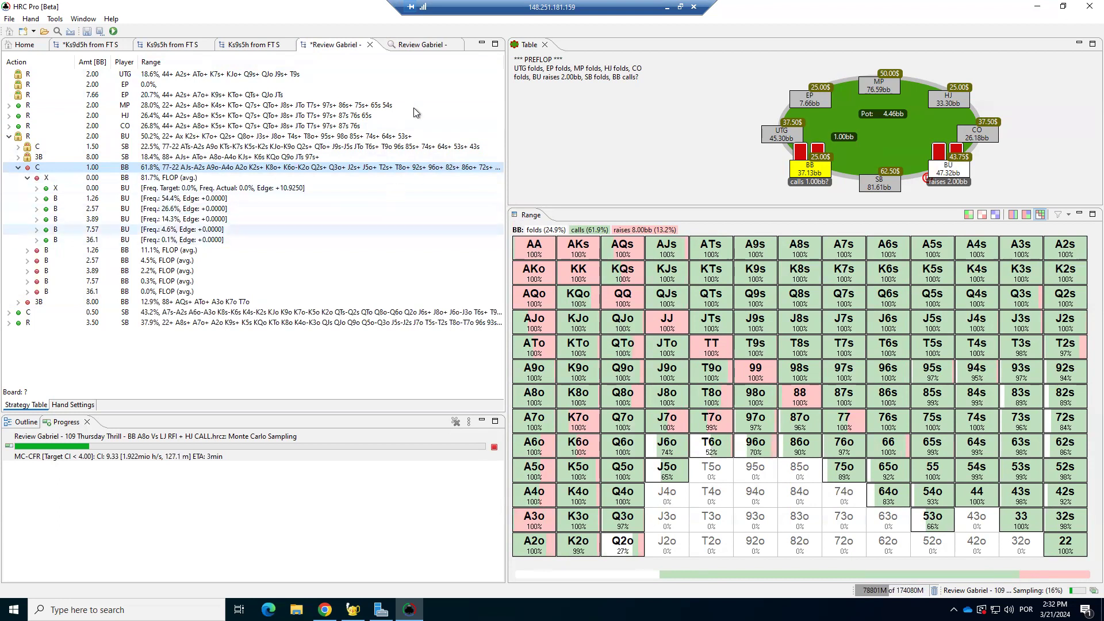
click(422, 47)
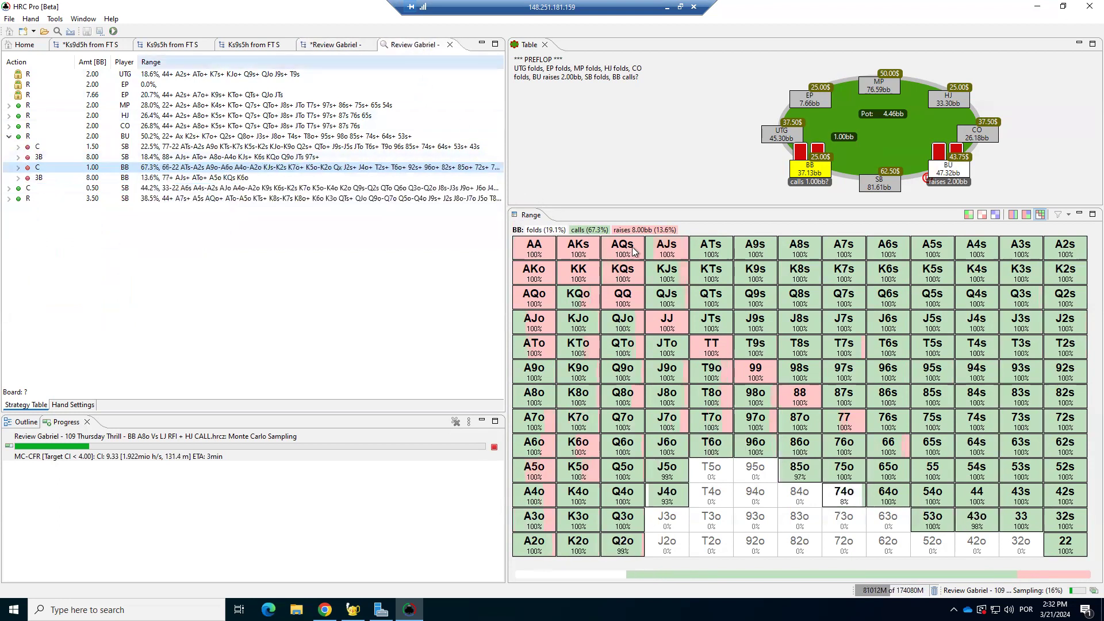
click(334, 44)
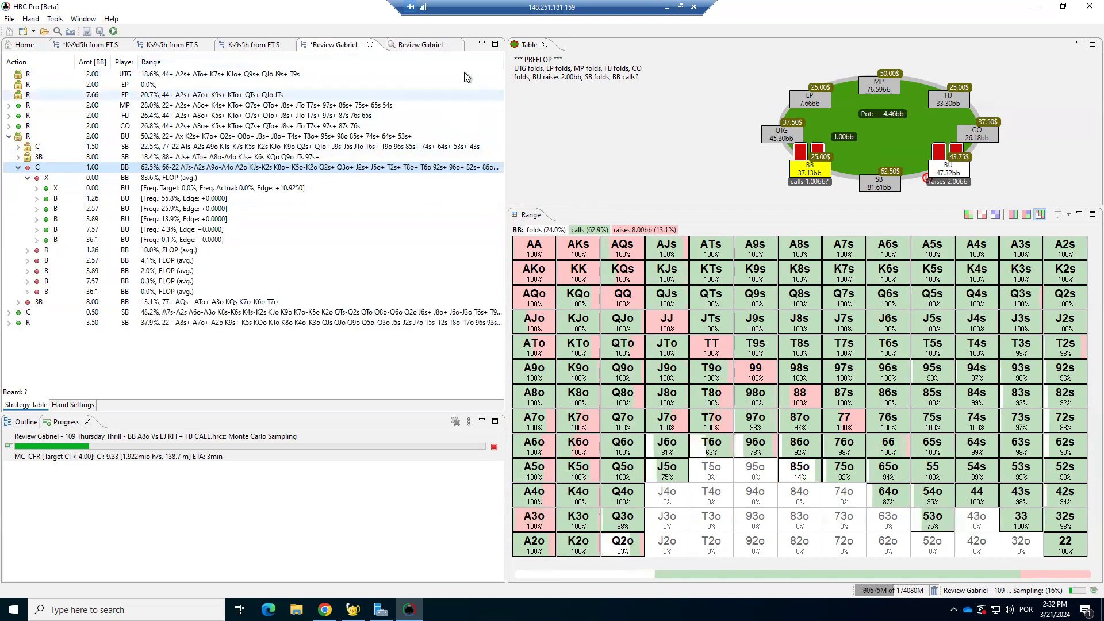
click(417, 44)
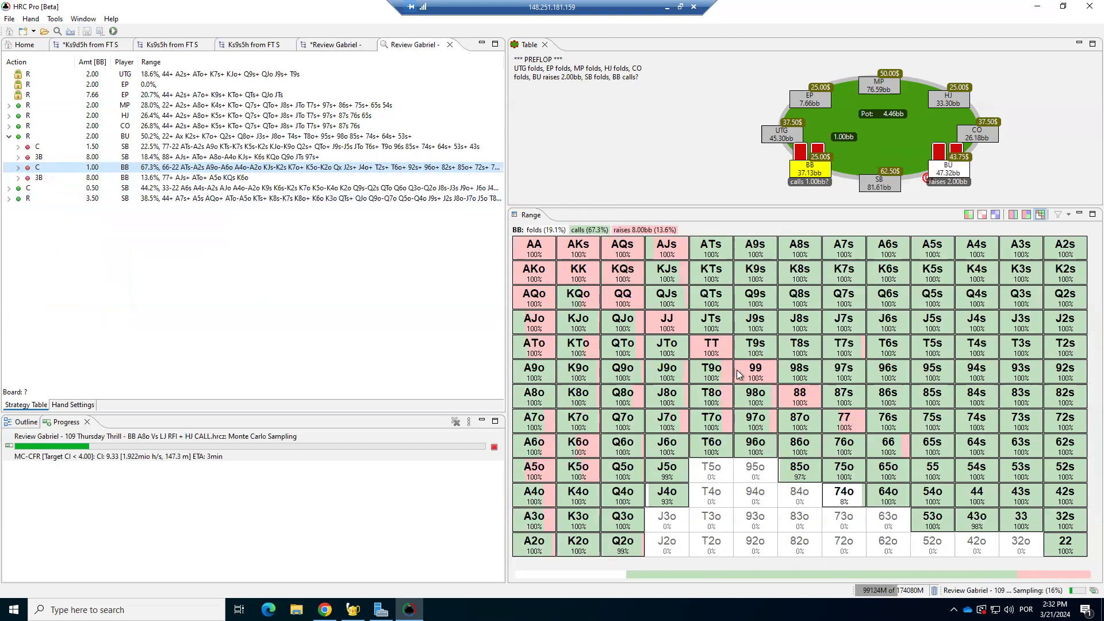
click(338, 45)
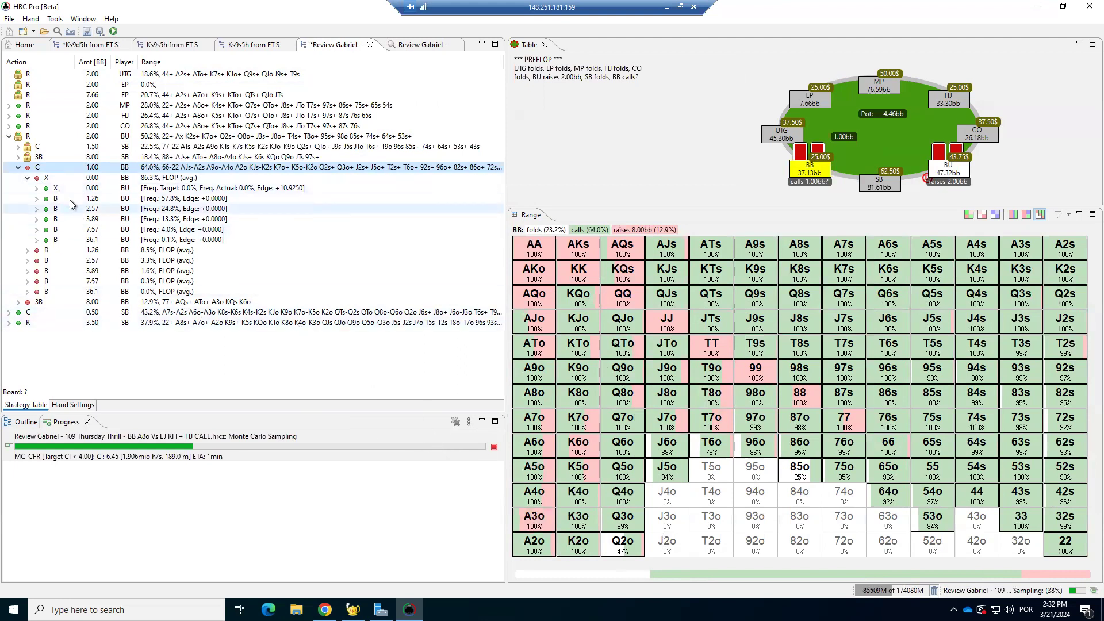
Stop the sampling and prune the BU 7.57bb flop bet after the BB calls preflop and checks
click(494, 447)
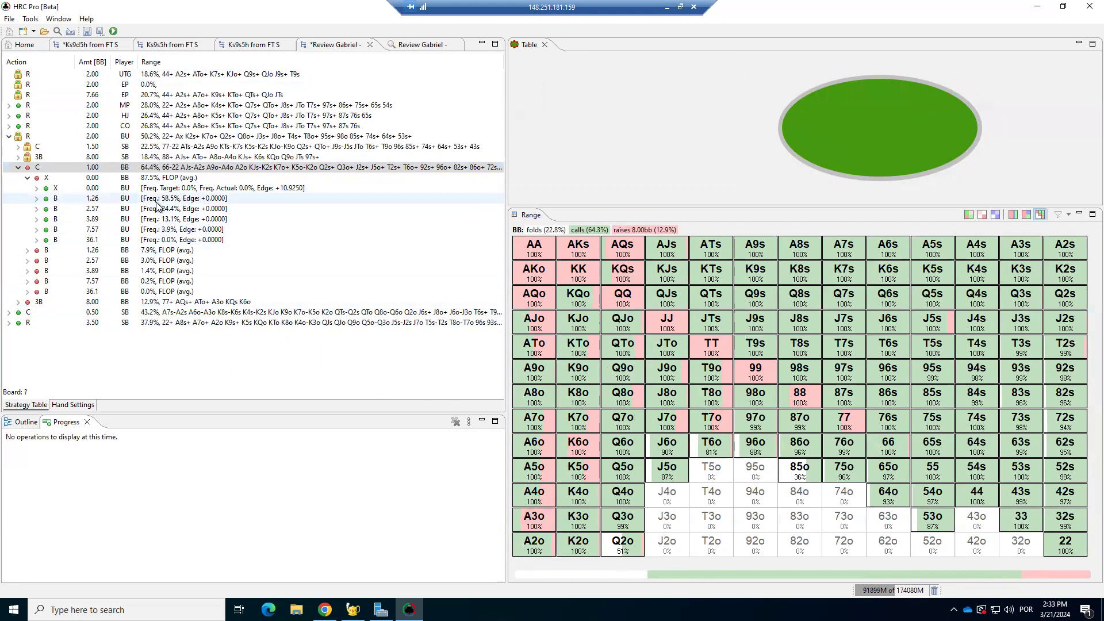
click(161, 231)
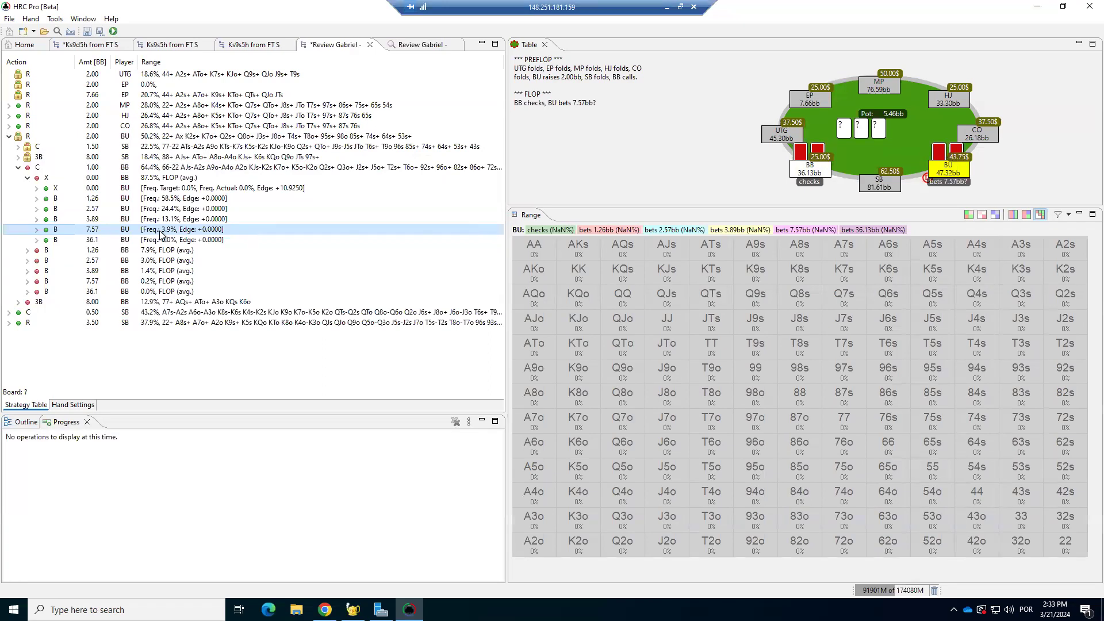
right_click(161, 233)
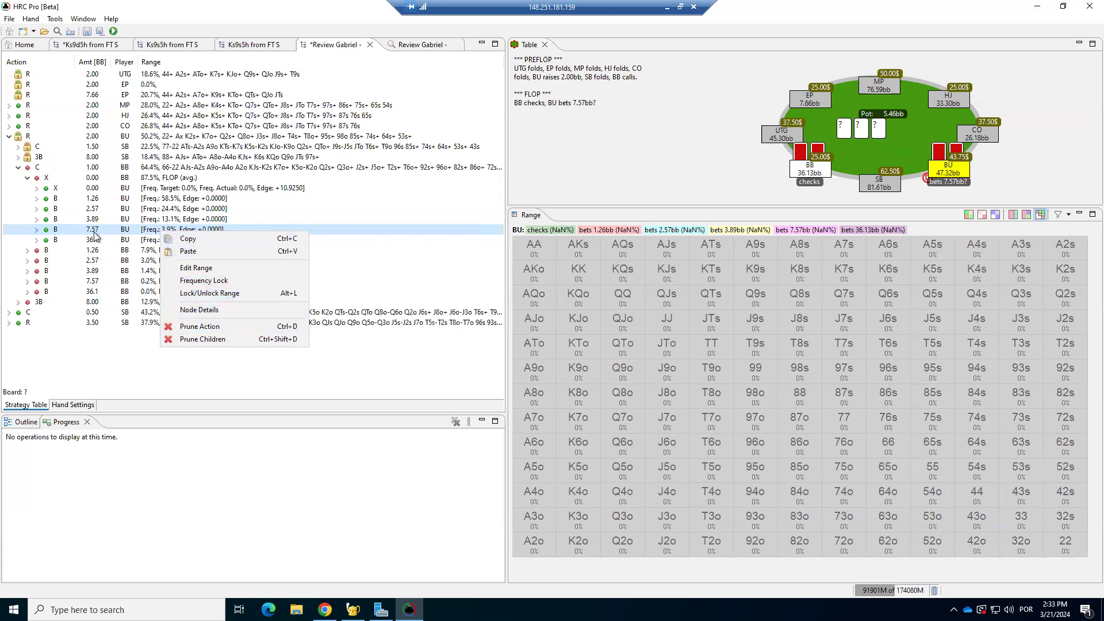
click(213, 326)
click(149, 221)
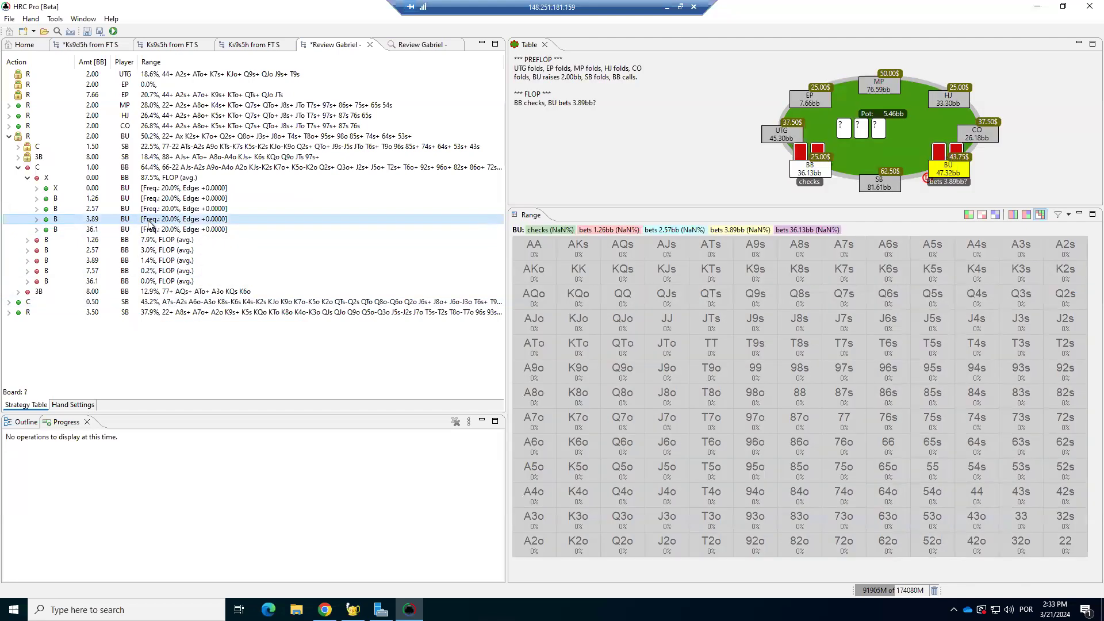
Prune the BU's 3.89bb, 2.57bb and 36.1bb flop bets after the BB calls preflop and checks, keeping the 1.26bb bet
right_click(149, 222)
click(190, 317)
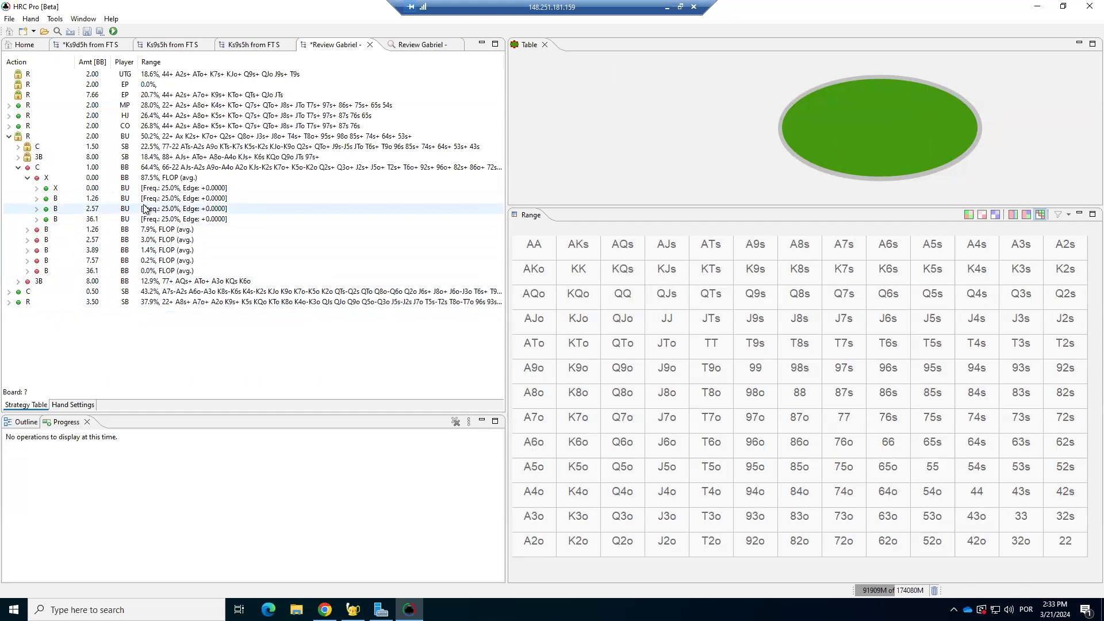
click(144, 202)
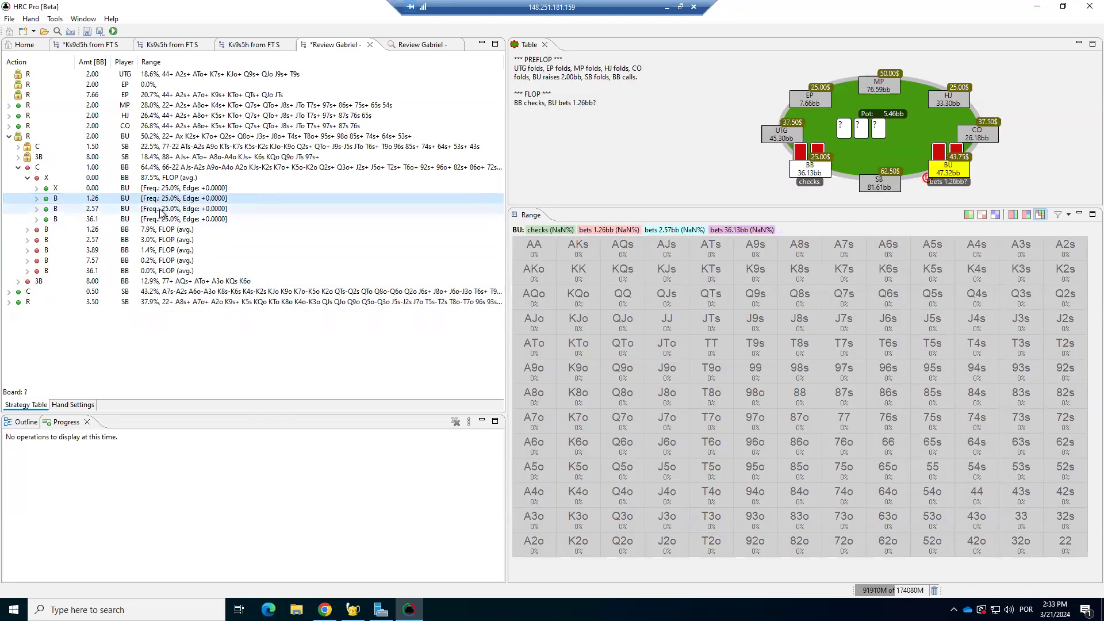
click(158, 210)
right_click(158, 211)
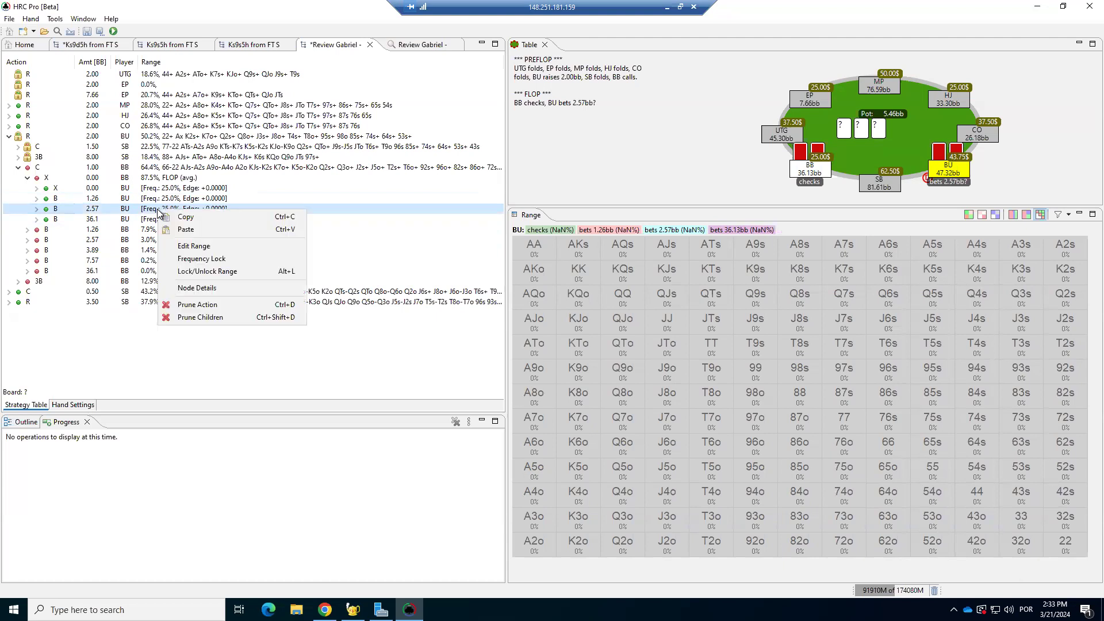
click(201, 304)
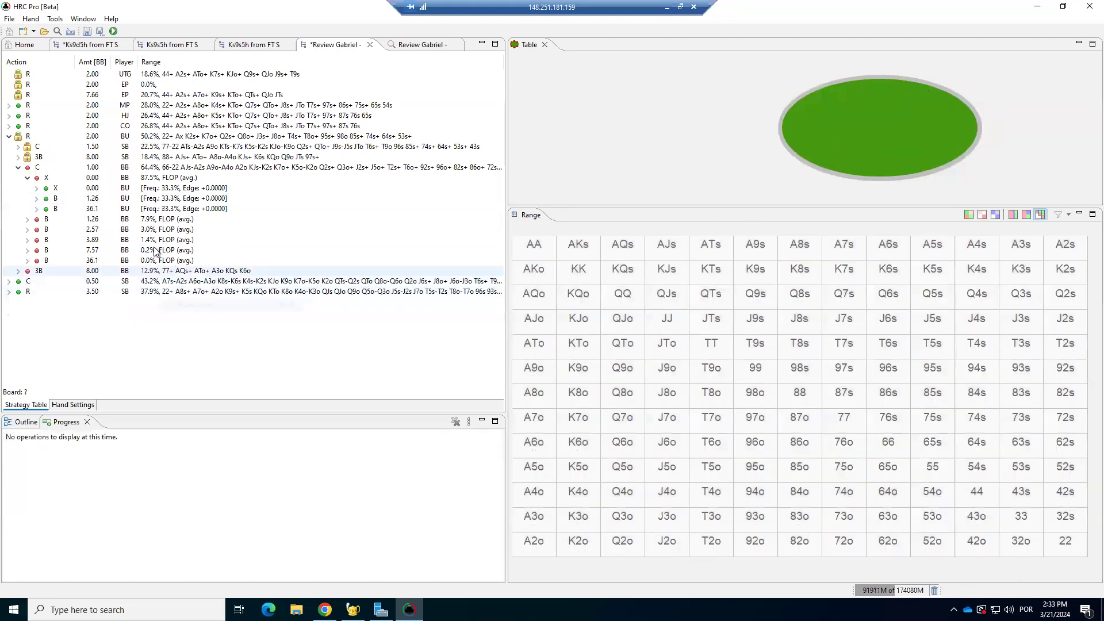
click(140, 212)
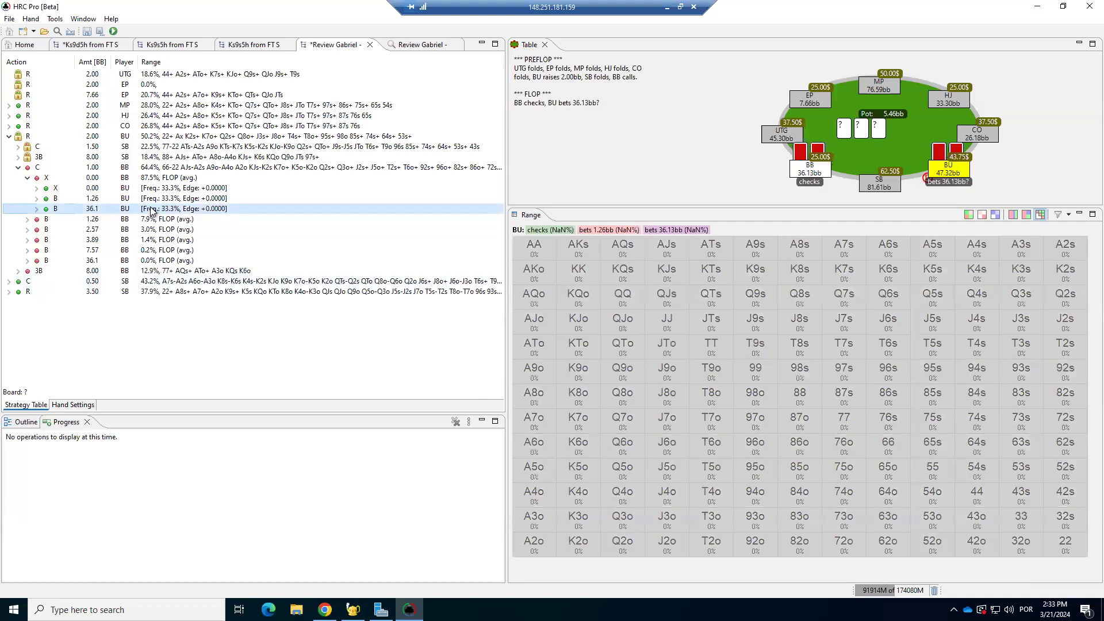
right_click(152, 210)
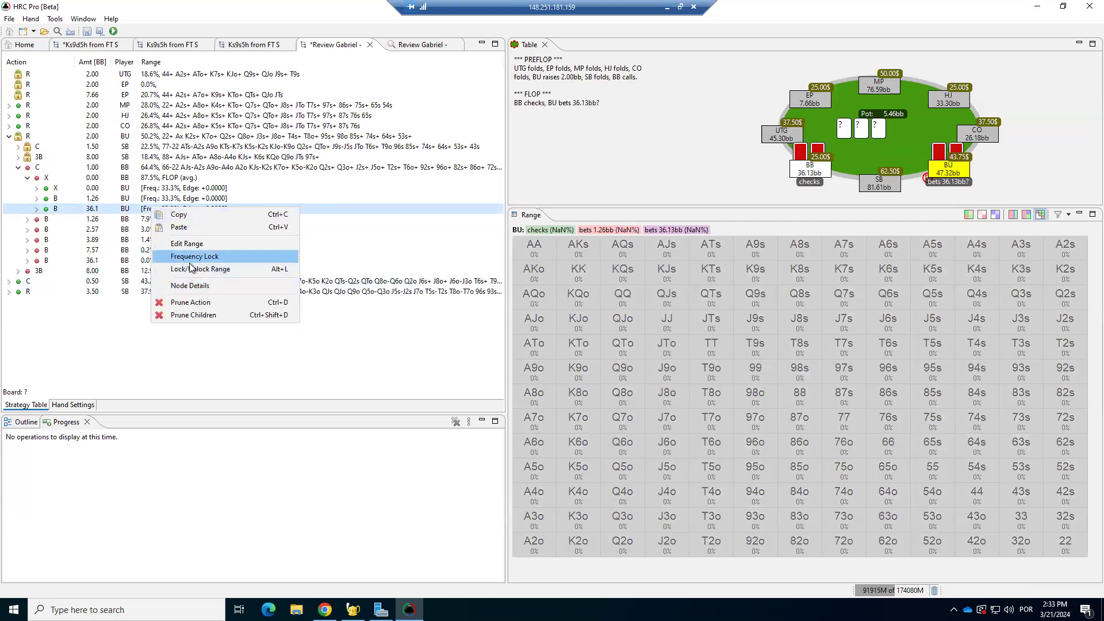
click(190, 303)
Lock the BU's flop check after the BB's check to a target frequency of 0
click(154, 188)
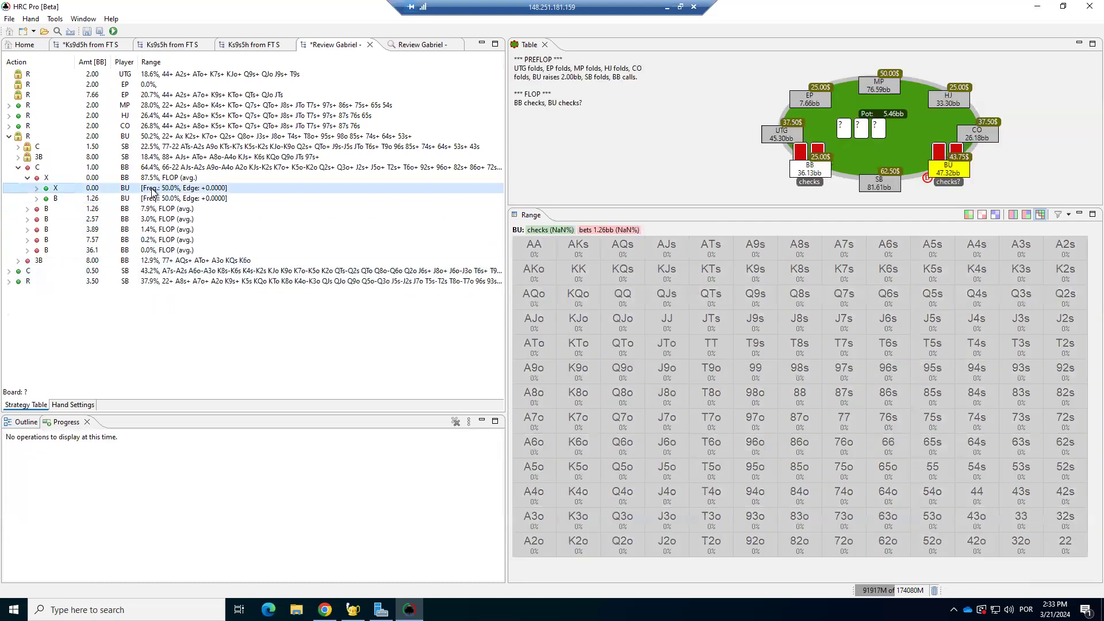
right_click(153, 190)
click(201, 237)
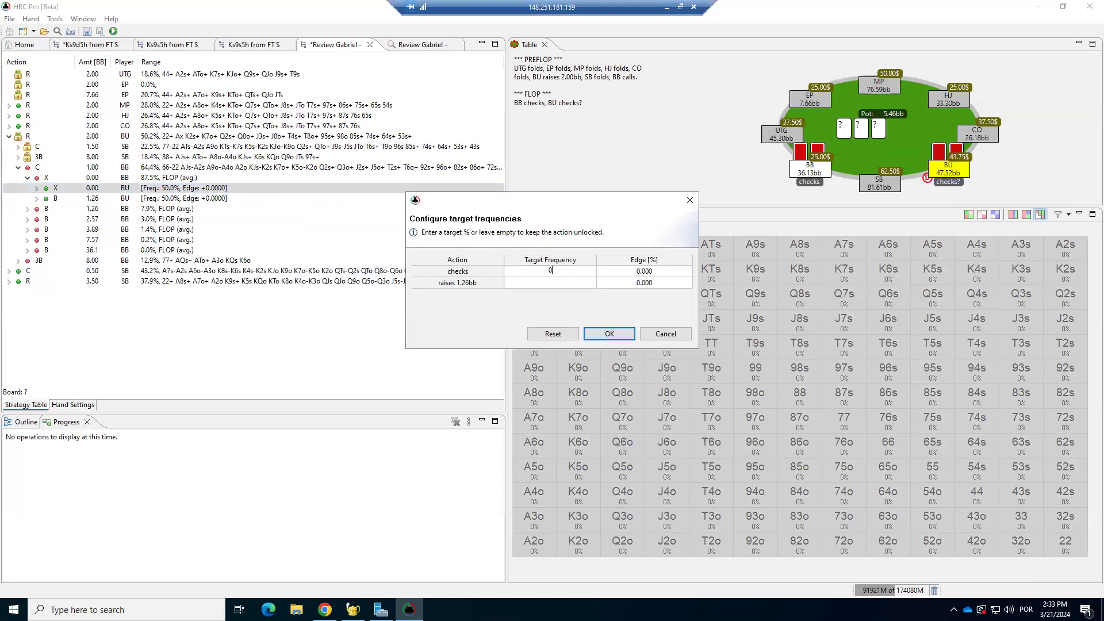
click(610, 333)
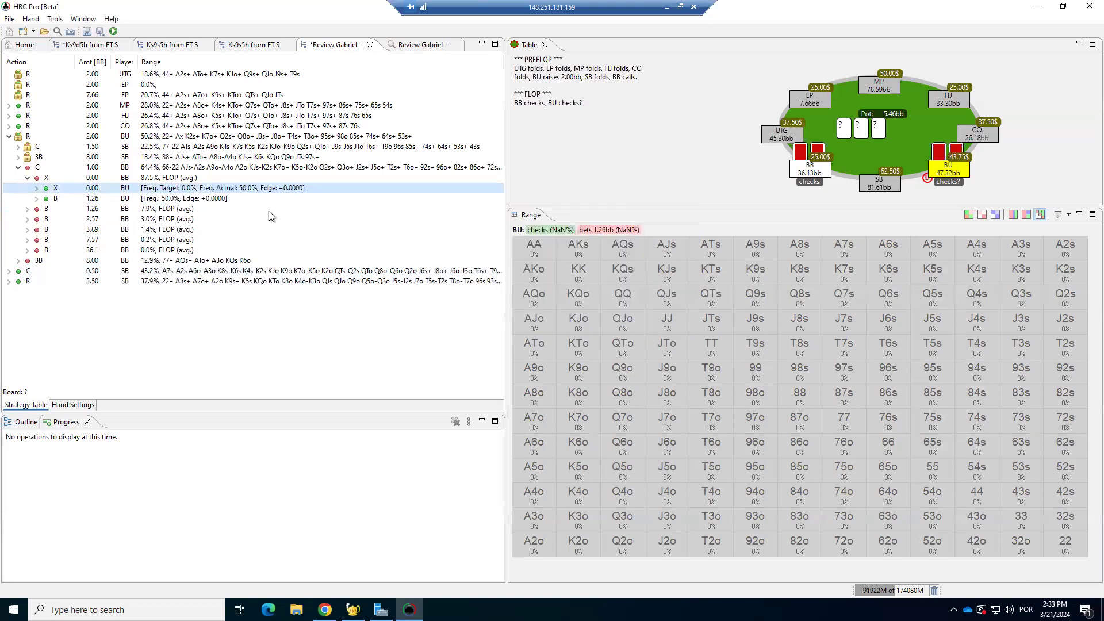
Run a Nash calculation on the BB call subtree against the BU 2bb raise with CI Target 4.0
click(146, 168)
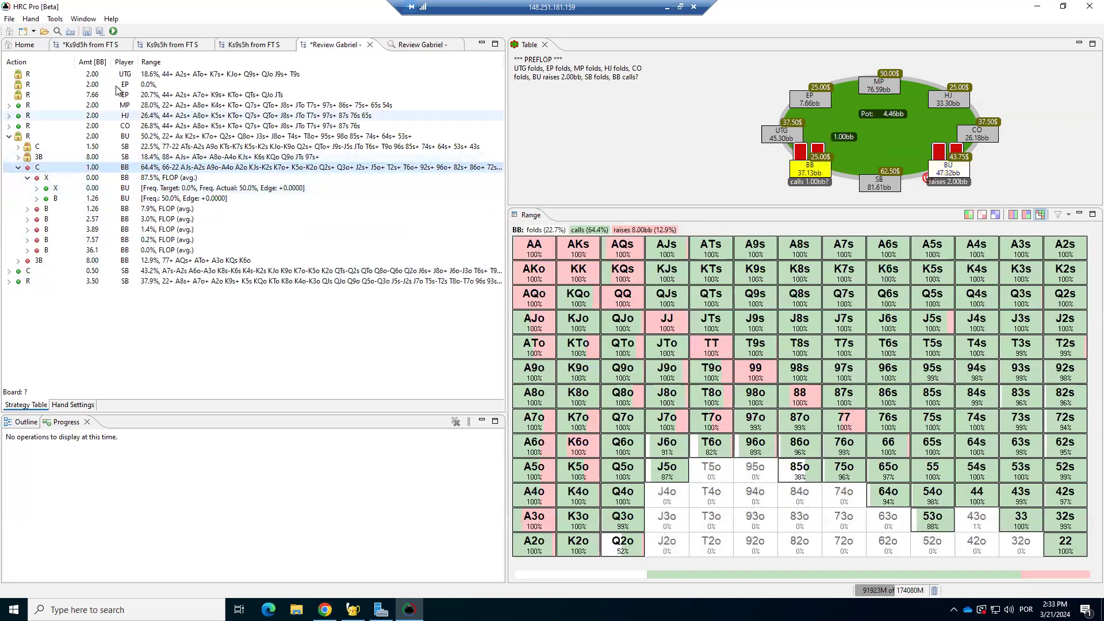
click(114, 32)
click(586, 323)
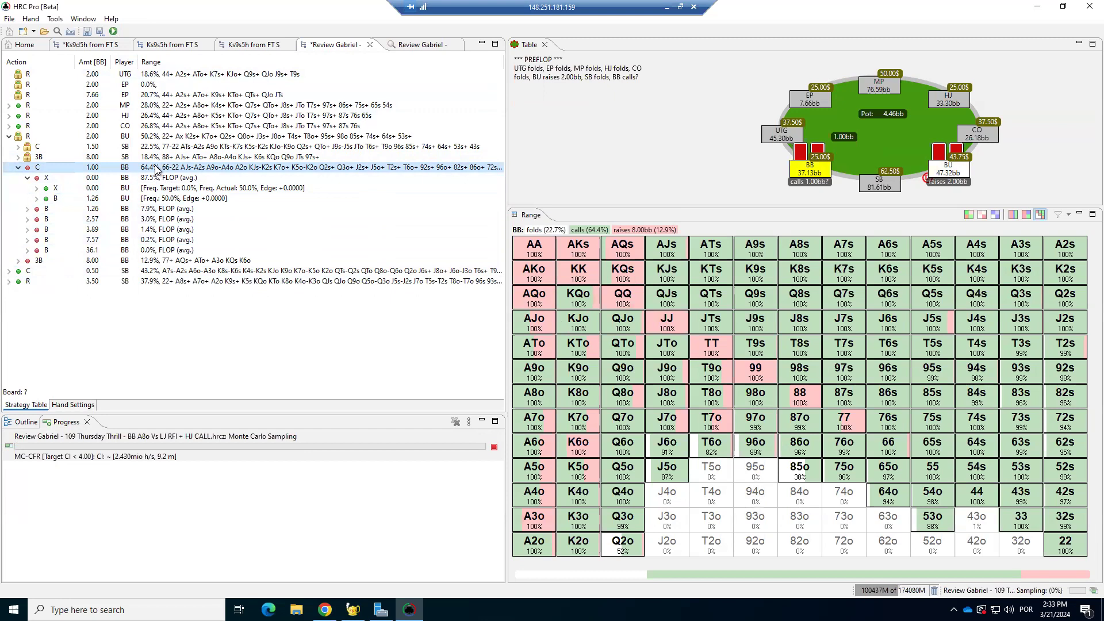
Compare the BB's fold, call and 8bb raise frequencies in the saved hand with the recalculating hand where the BU always bets the flop
mouse_move(155, 168)
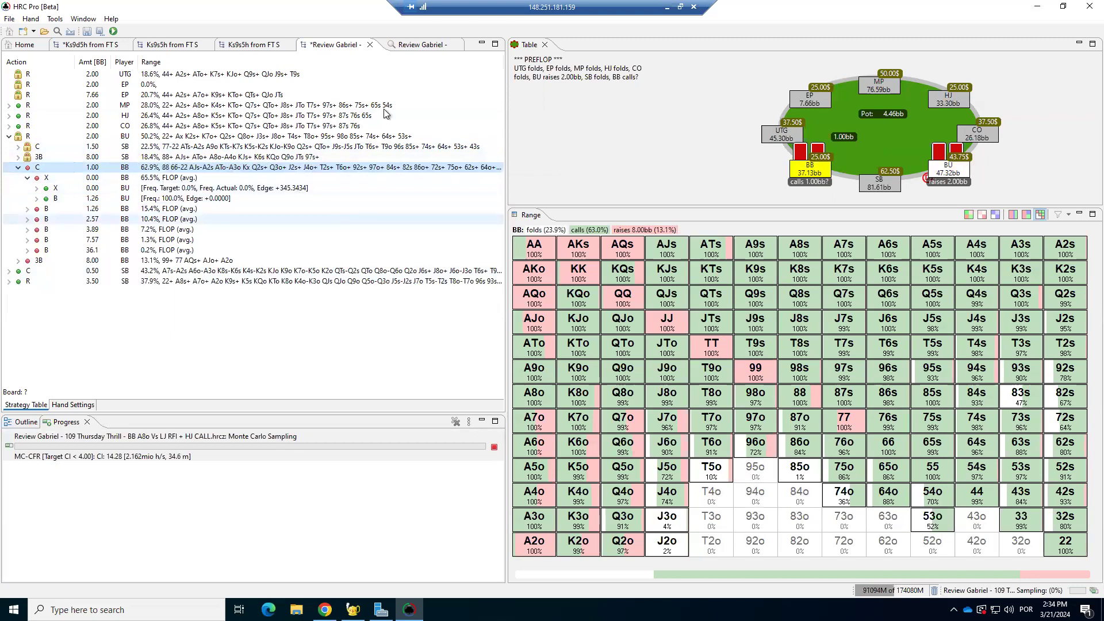
click(415, 45)
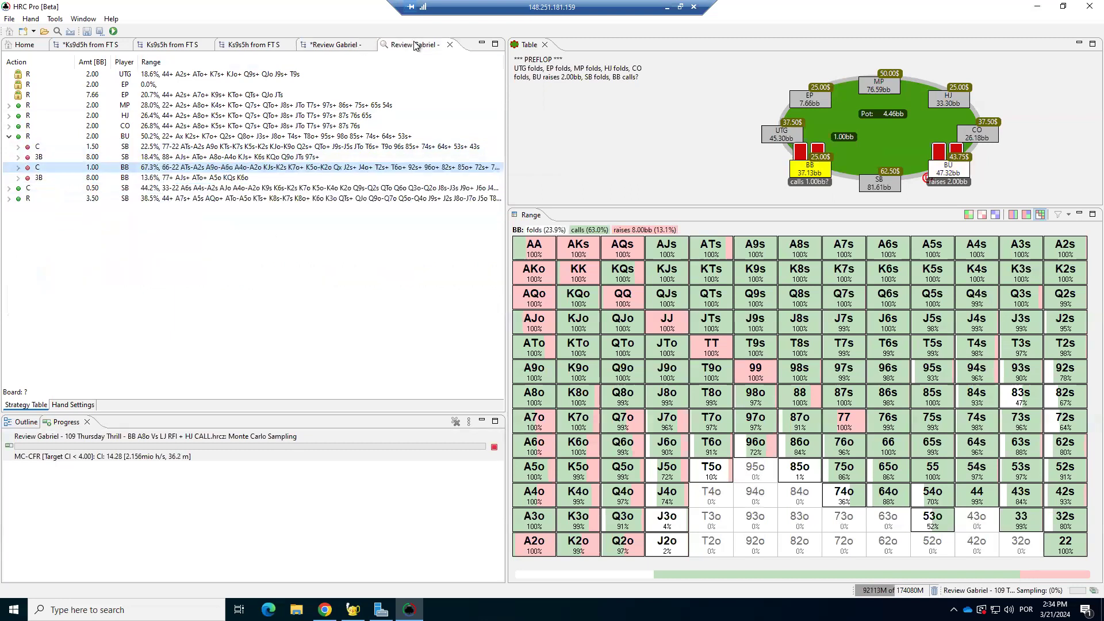
click(336, 46)
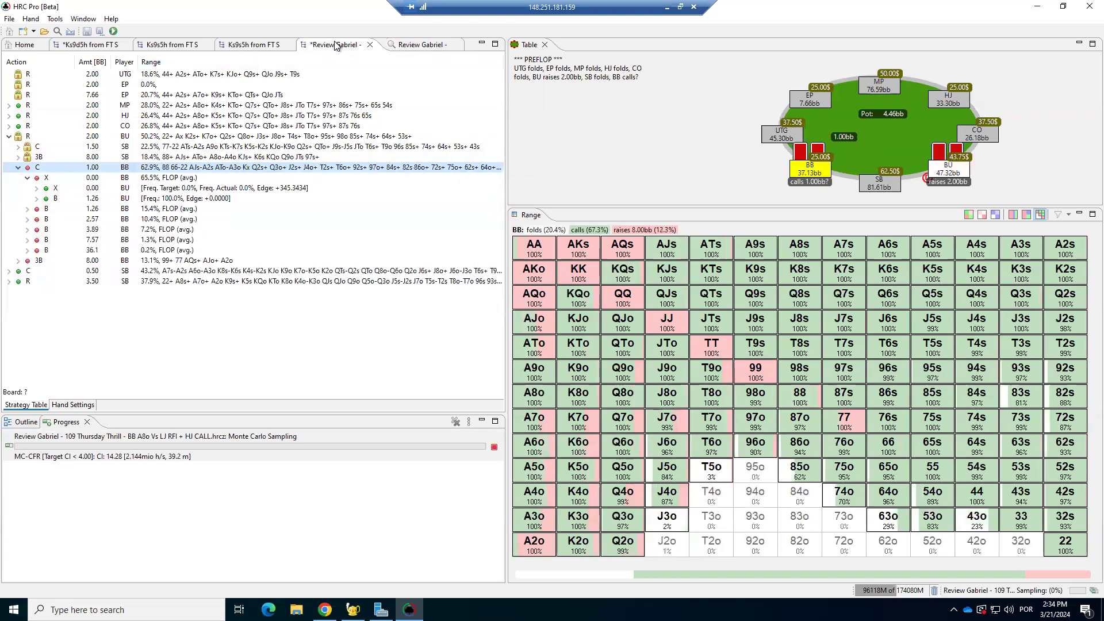
click(415, 46)
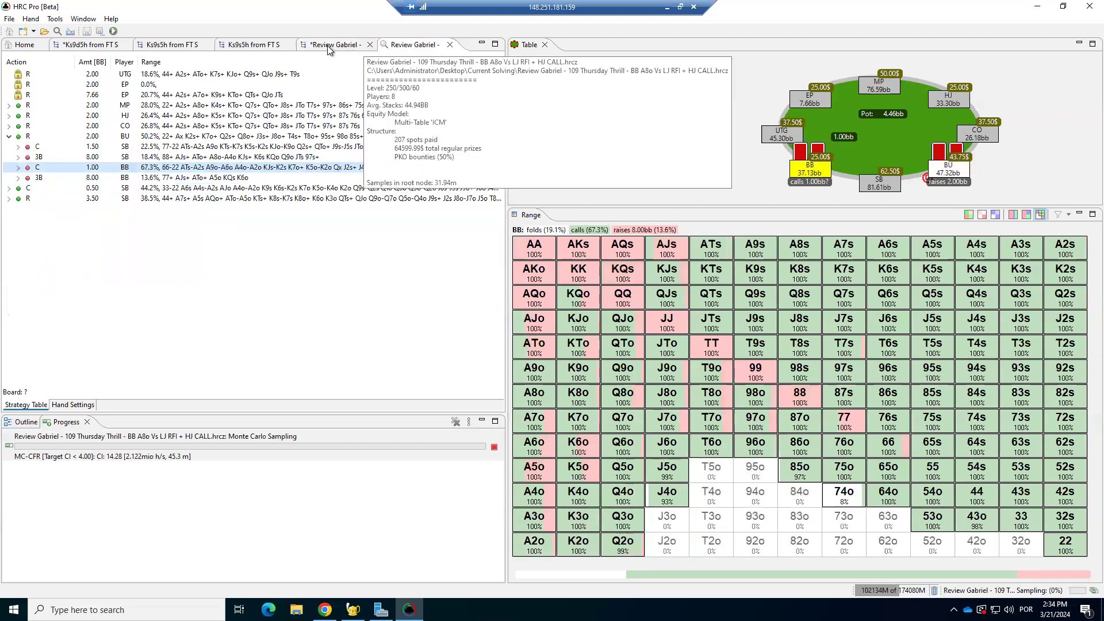
click(342, 47)
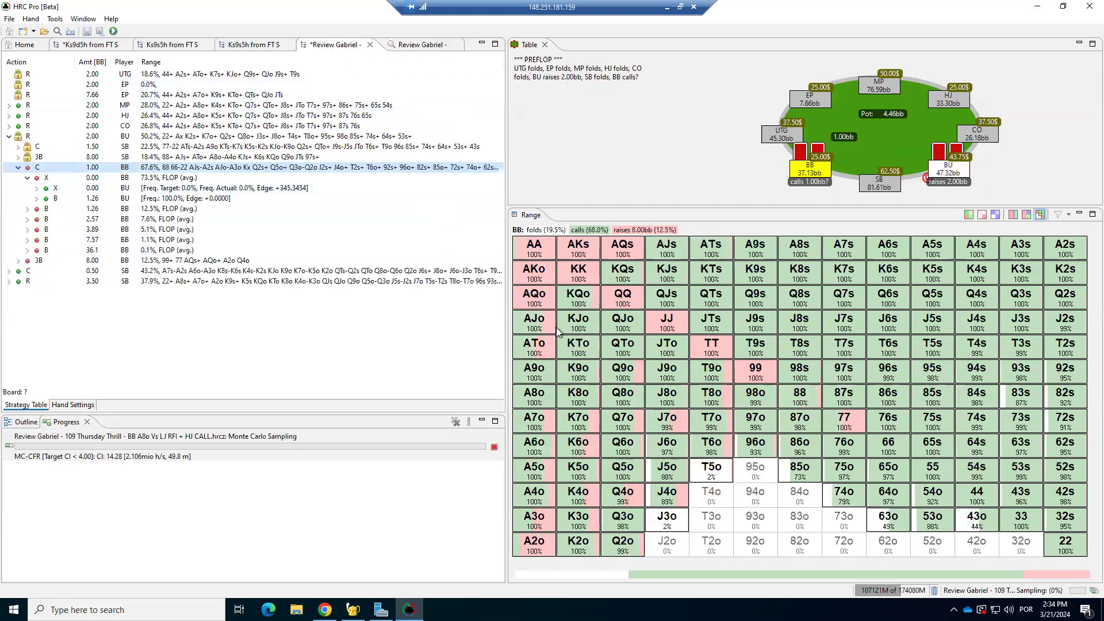
click(554, 295)
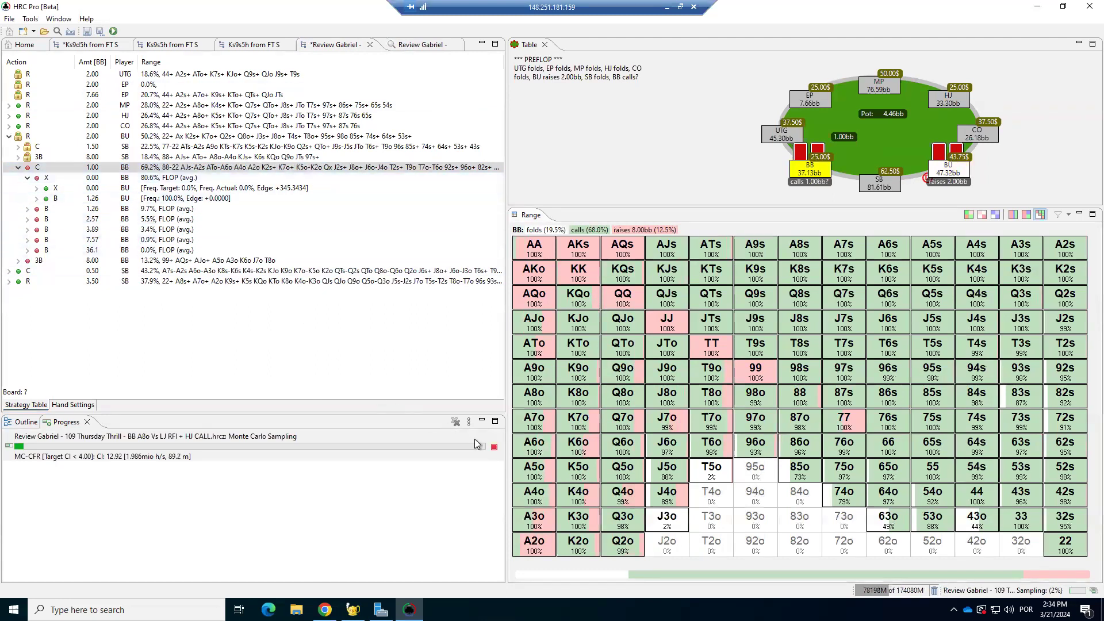
Stop the sampling and lock the BU's turn check to target frequency 0 after the BB calls the 1.26bb flop bet and checks
click(493, 447)
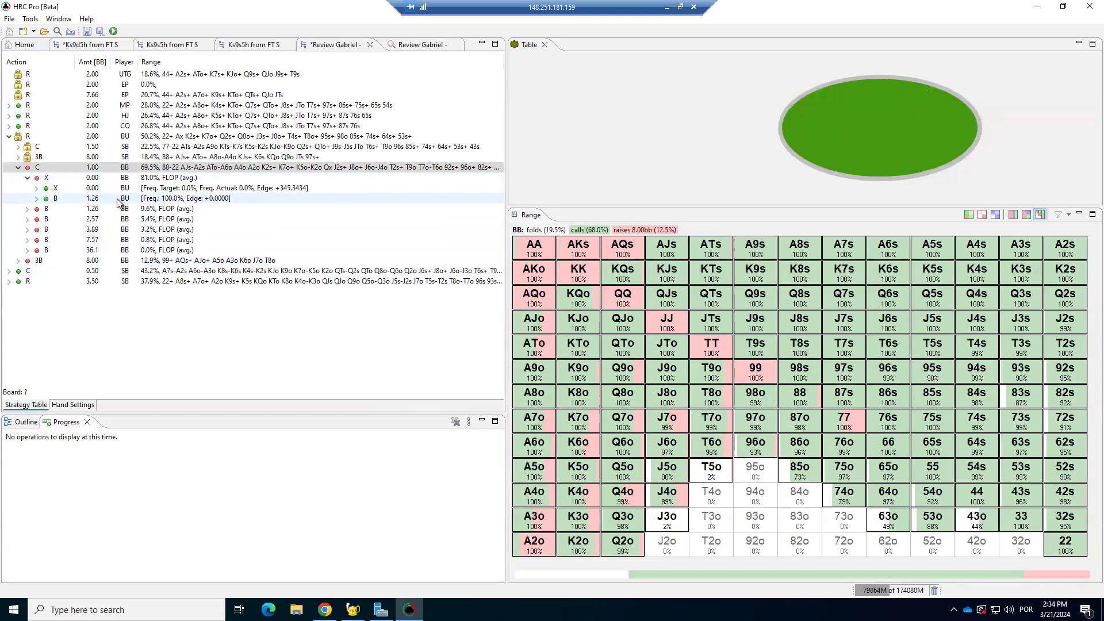
click(119, 203)
click(36, 199)
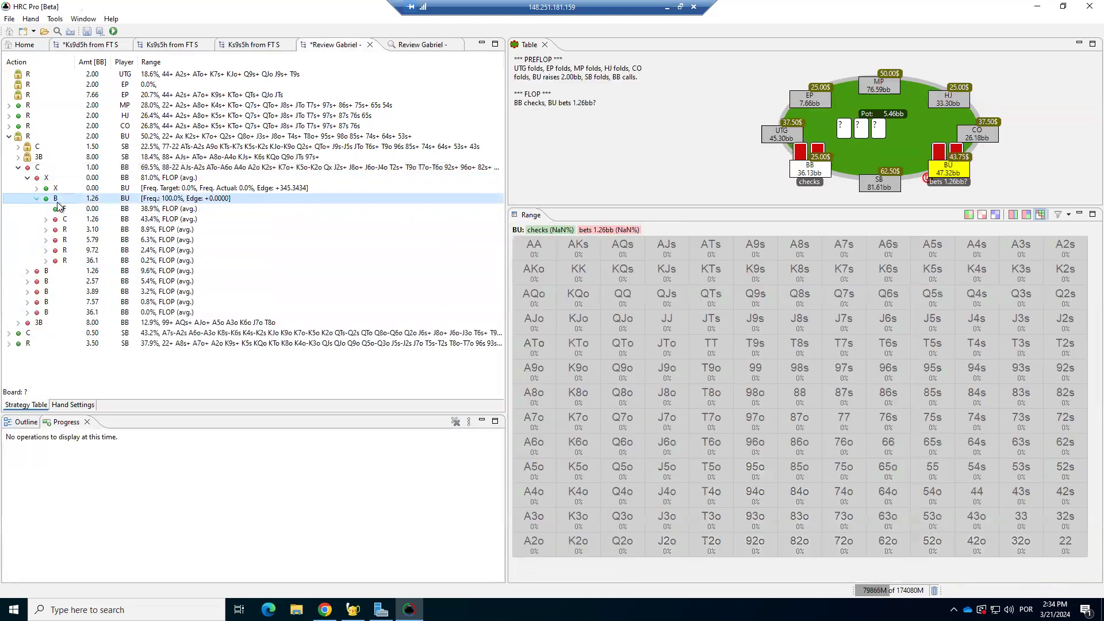
click(45, 220)
click(121, 230)
right_click(121, 230)
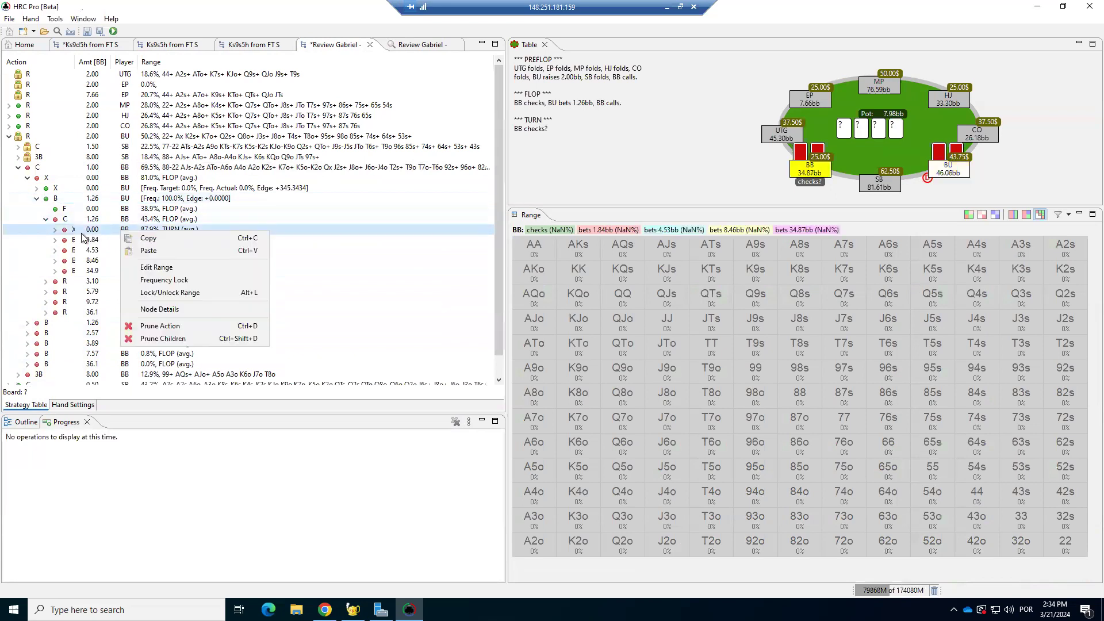
click(56, 230)
click(128, 250)
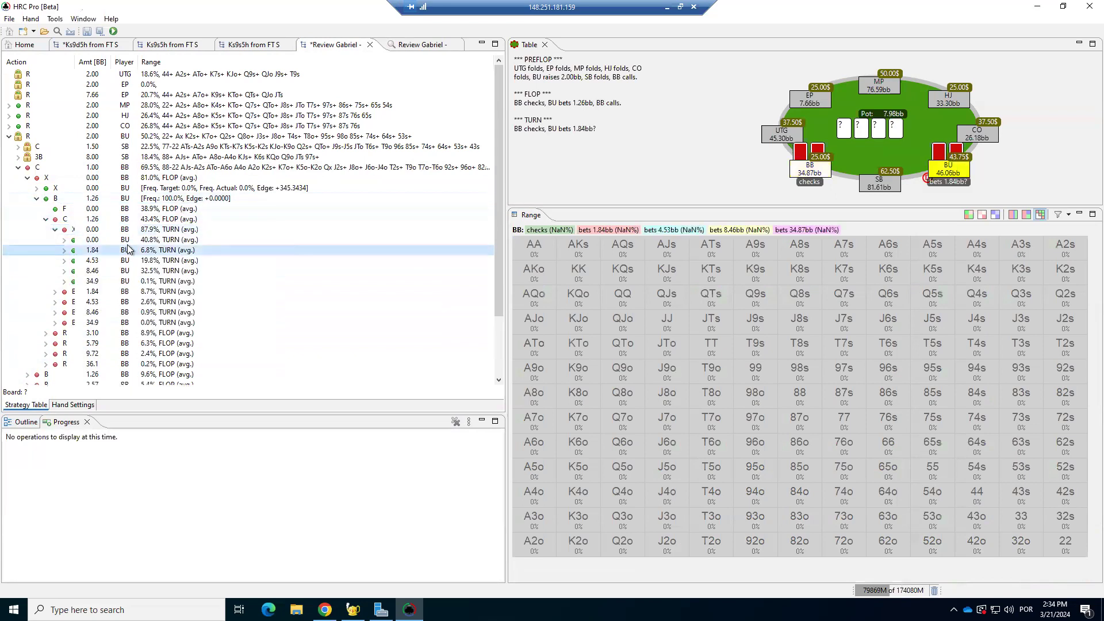
right_click(128, 248)
click(164, 295)
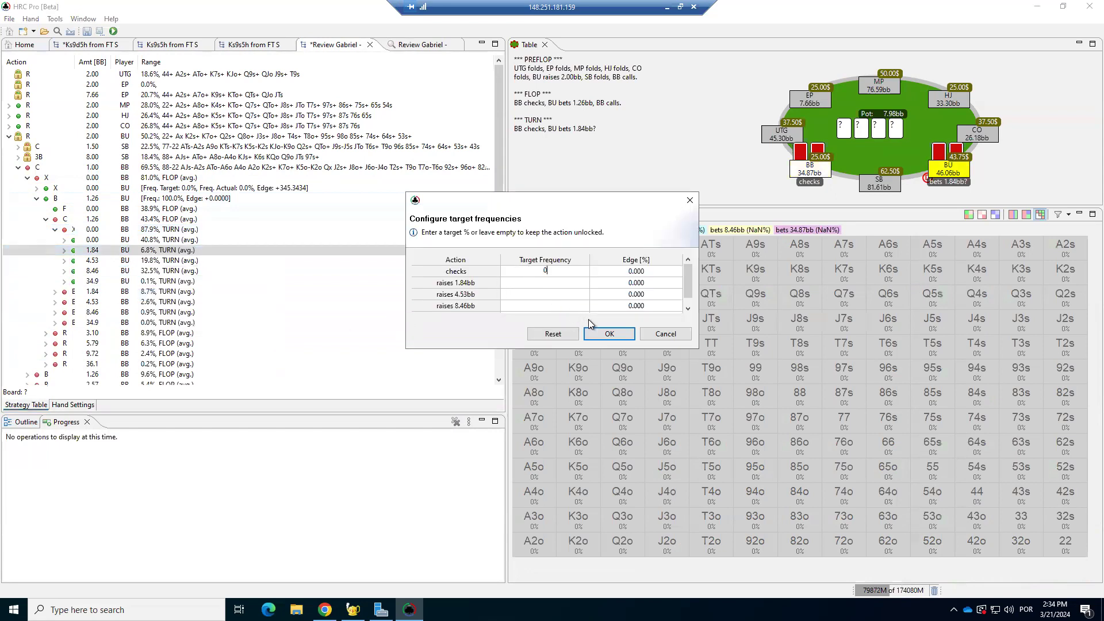
click(610, 334)
Recalculate the BB call subtree with CI Target 4.0 and Reset Regret and Reset Strategies enabled
click(81, 168)
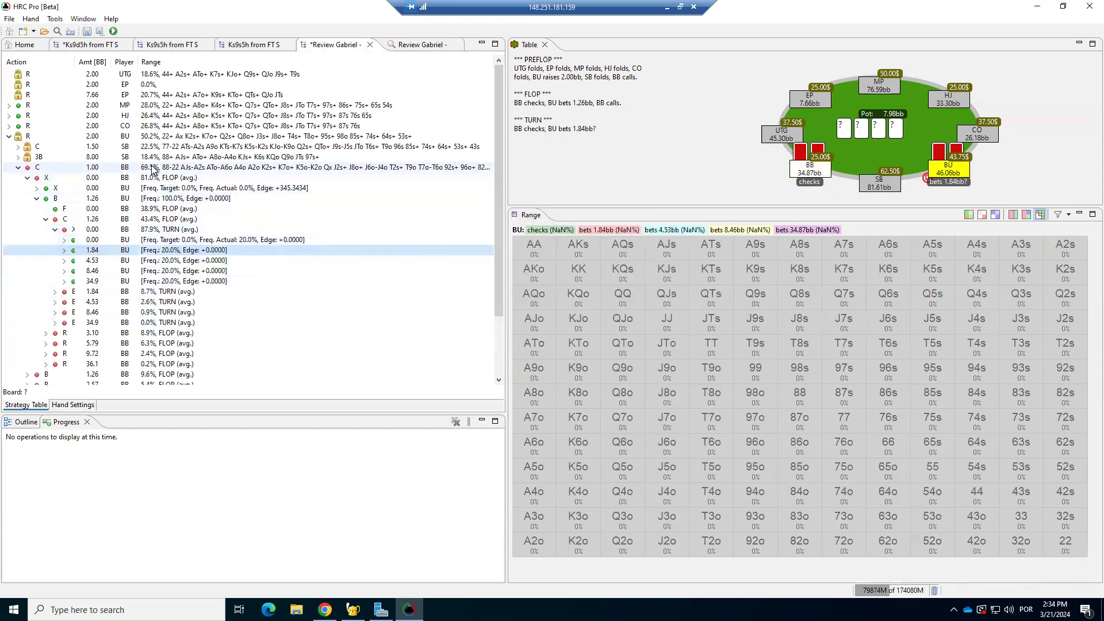
click(113, 31)
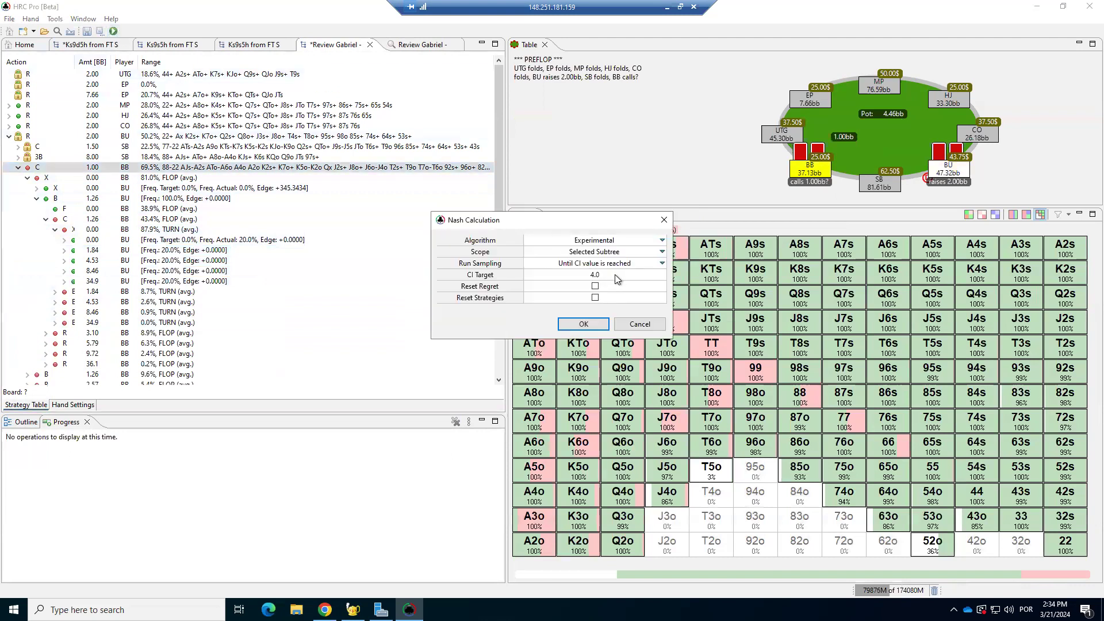
click(595, 286)
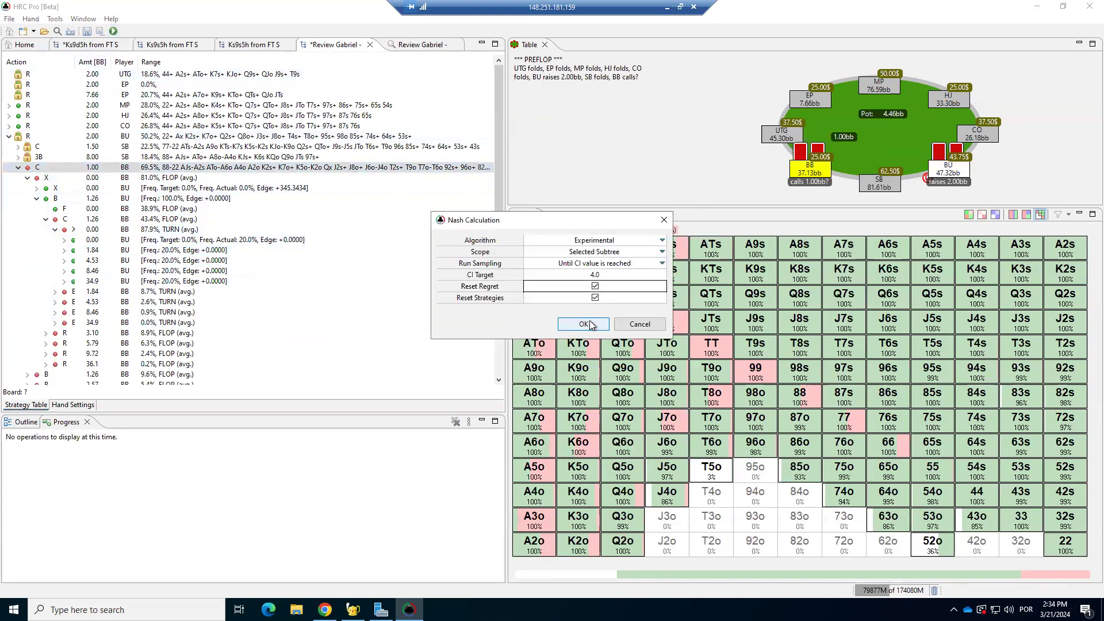
click(583, 325)
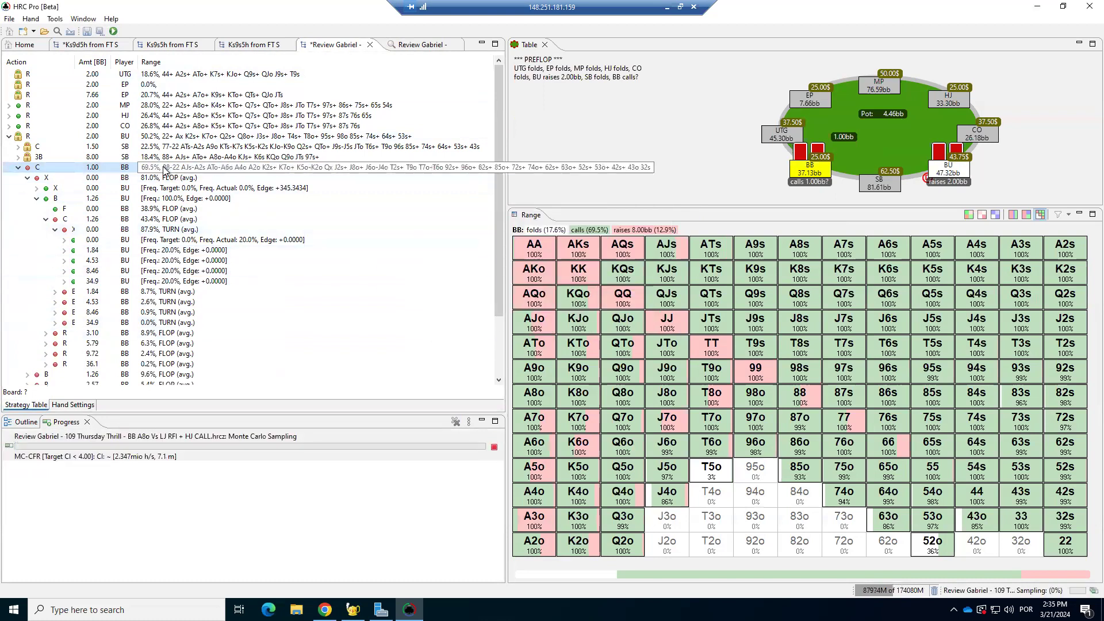
Compare the BB's preflop defence, including 99, between the saved hand and the edited one with forced BU flop and turn bets
click(414, 44)
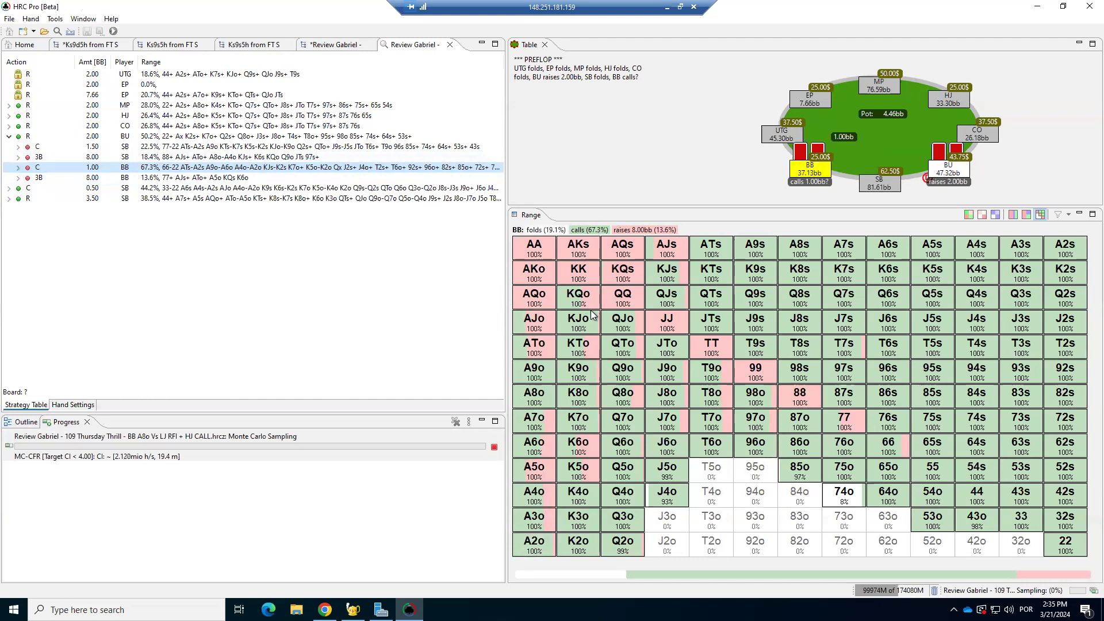
click(334, 45)
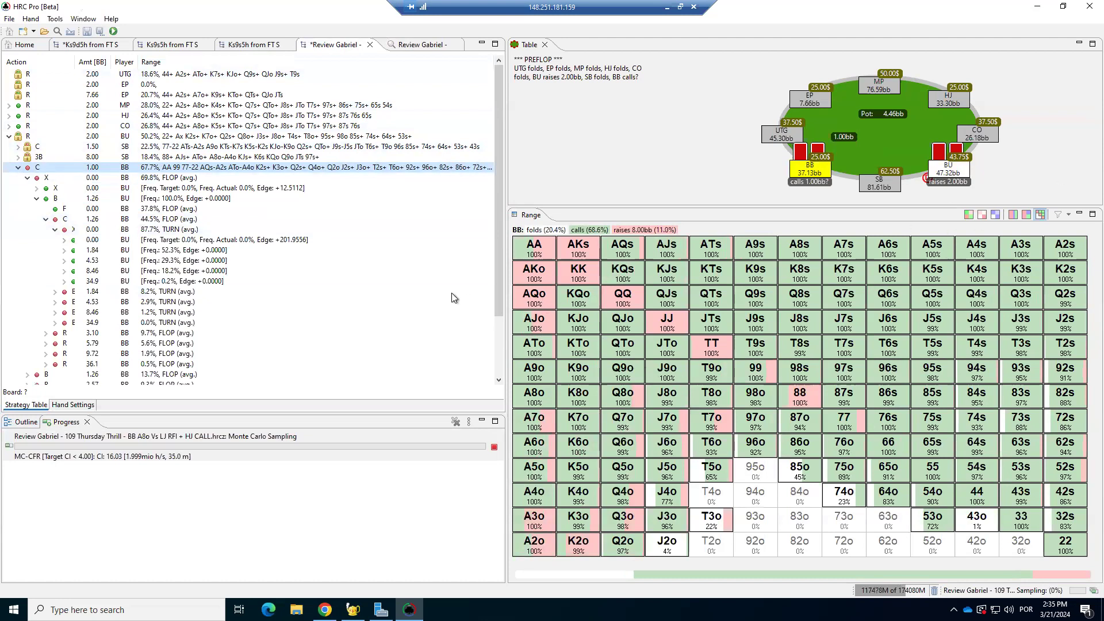
click(411, 46)
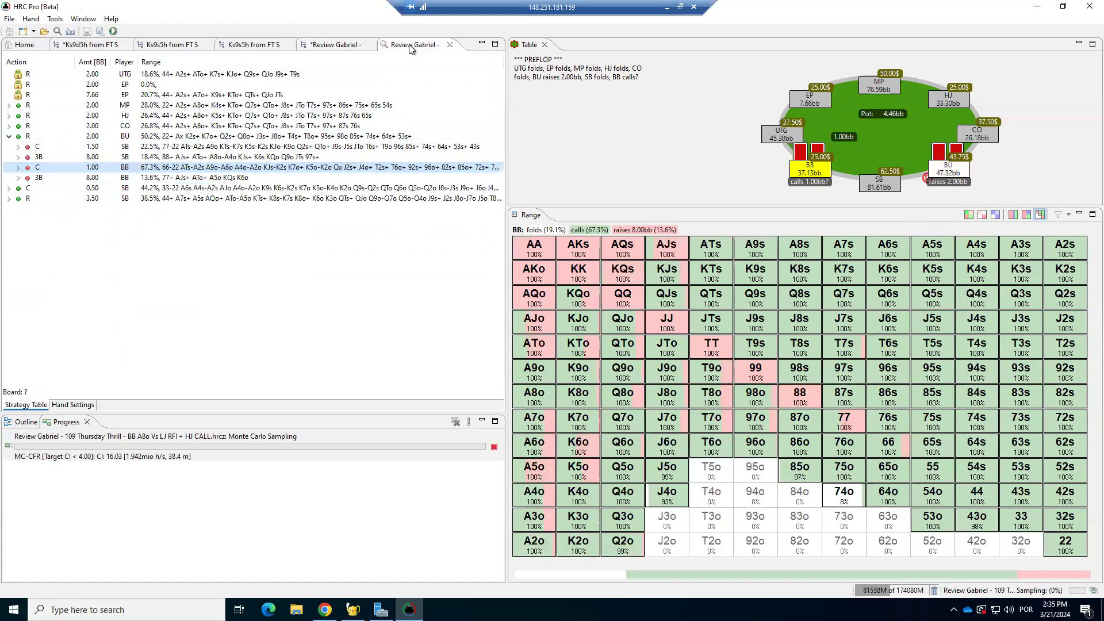
click(334, 46)
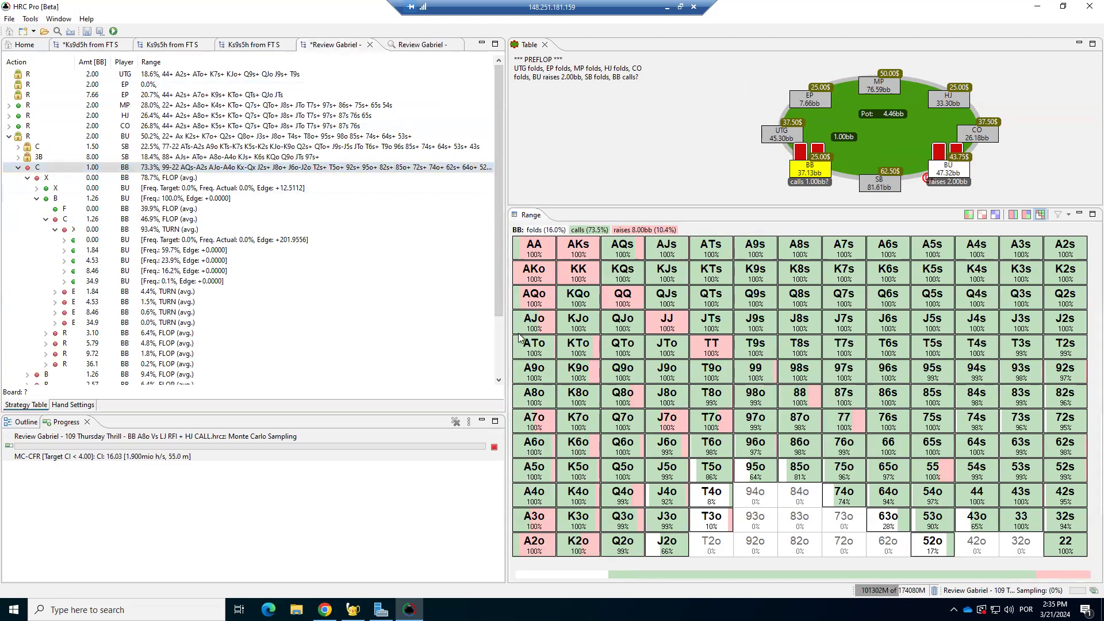
click(419, 46)
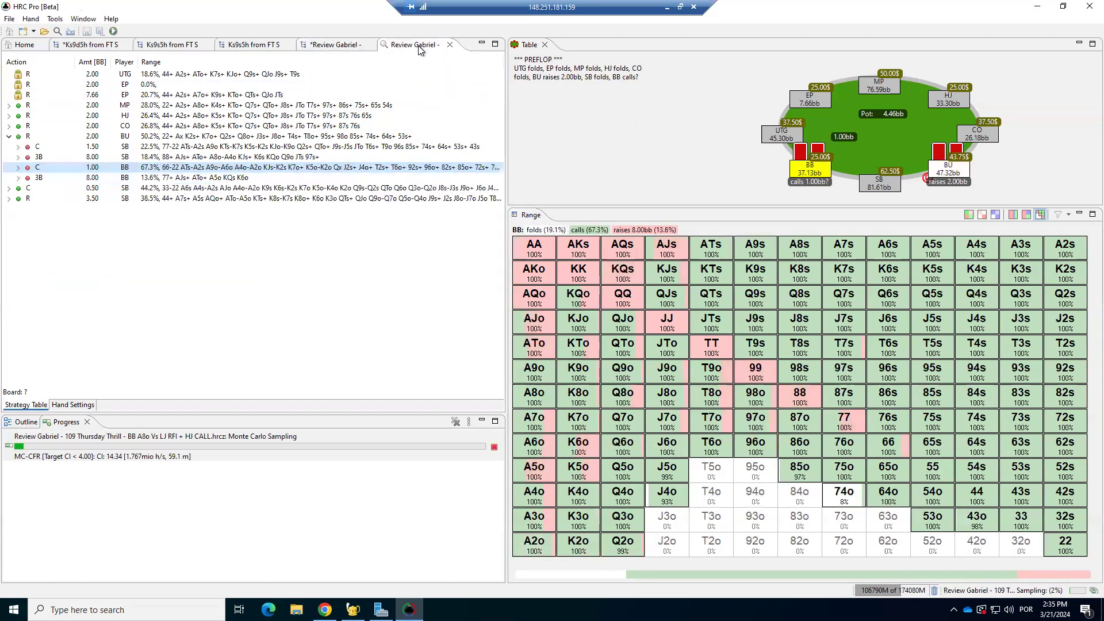
click(333, 46)
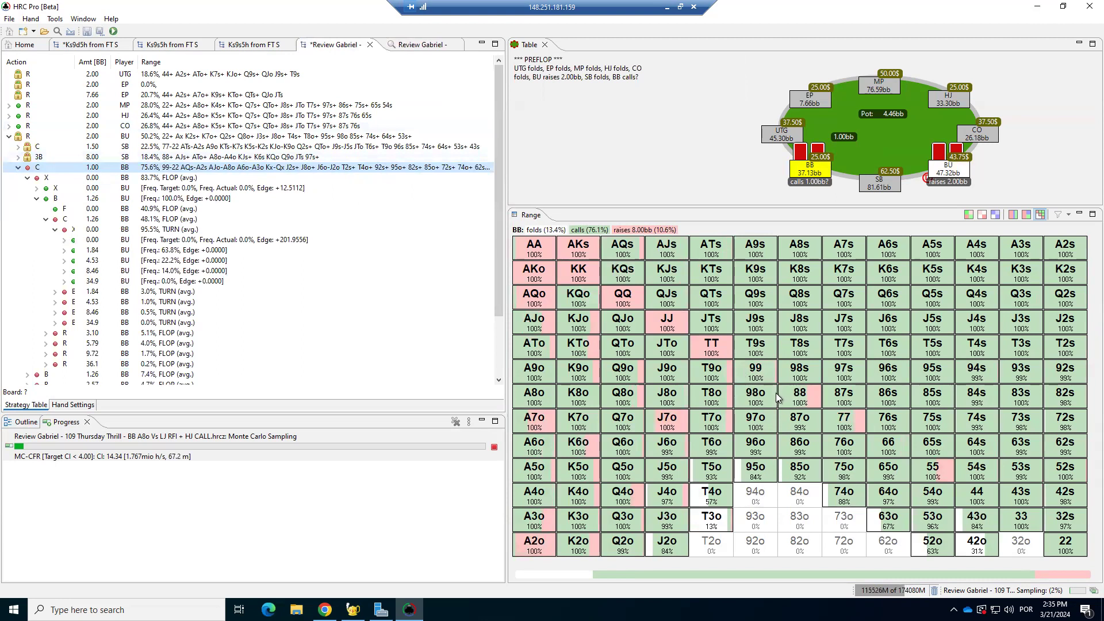
click(413, 46)
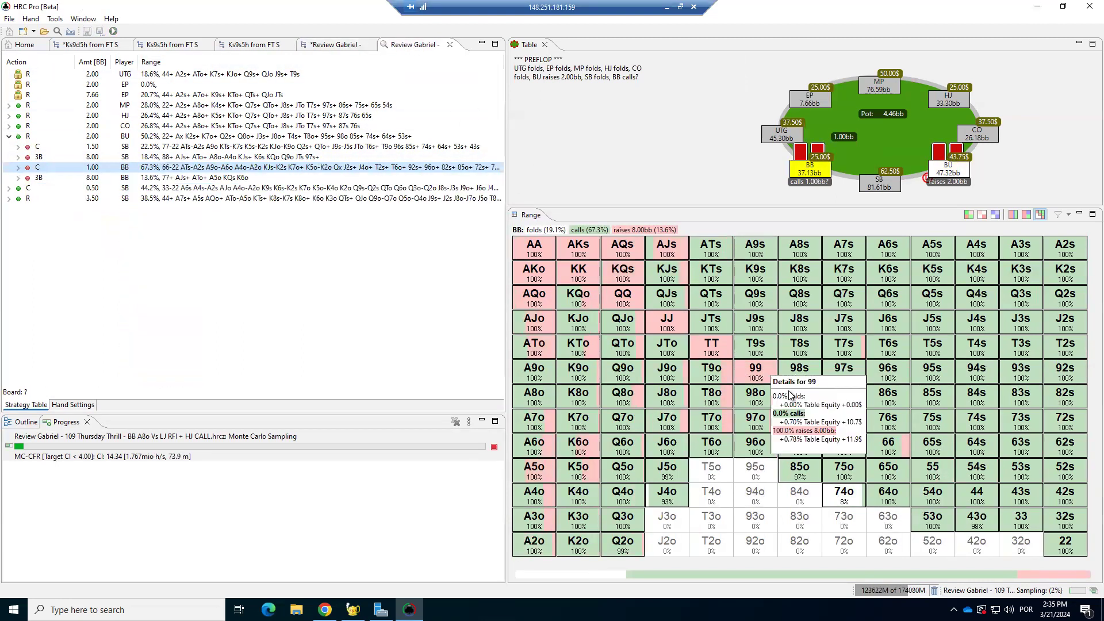
click(322, 43)
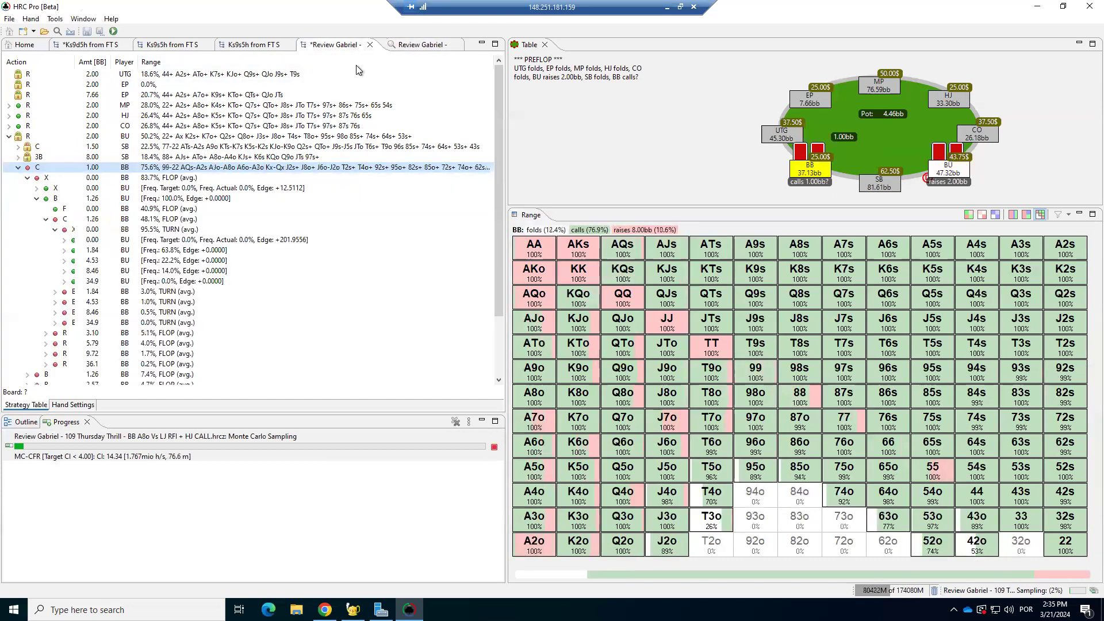
mouse_move(759, 380)
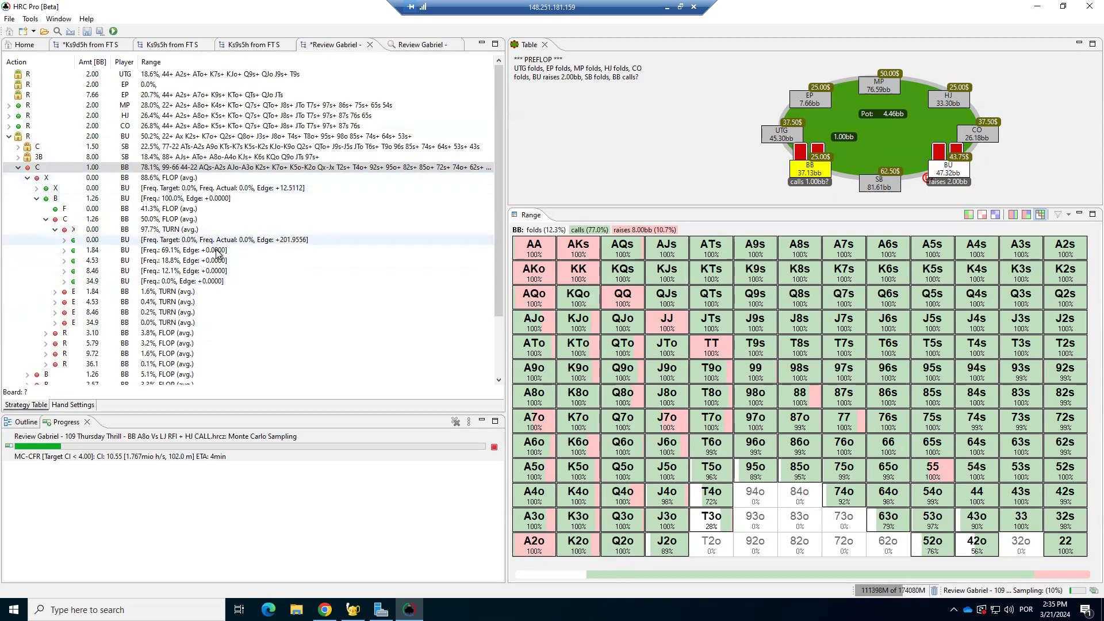
Compare how the BB continues preflop with 99, 88 and the offsuit hands in the saved hand and the recalculating one
click(411, 46)
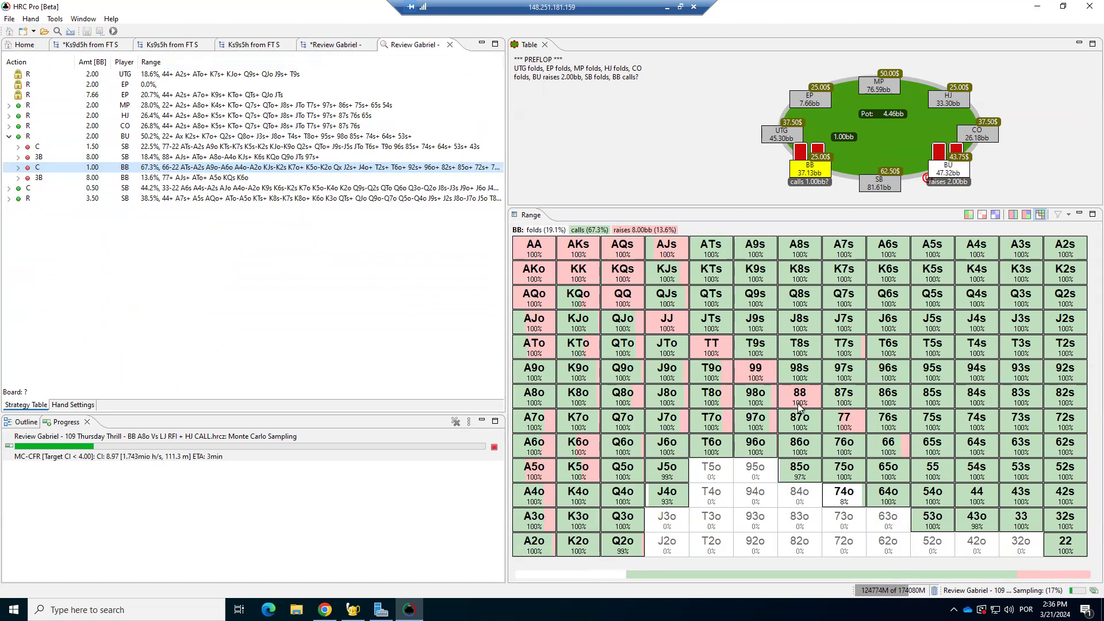
click(775, 384)
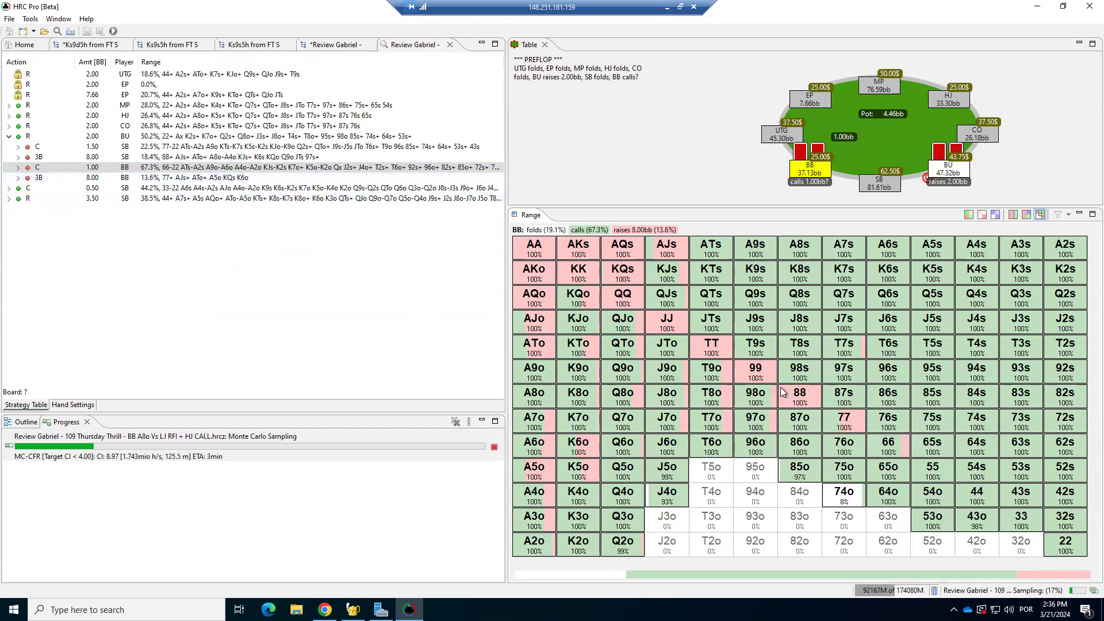
click(333, 45)
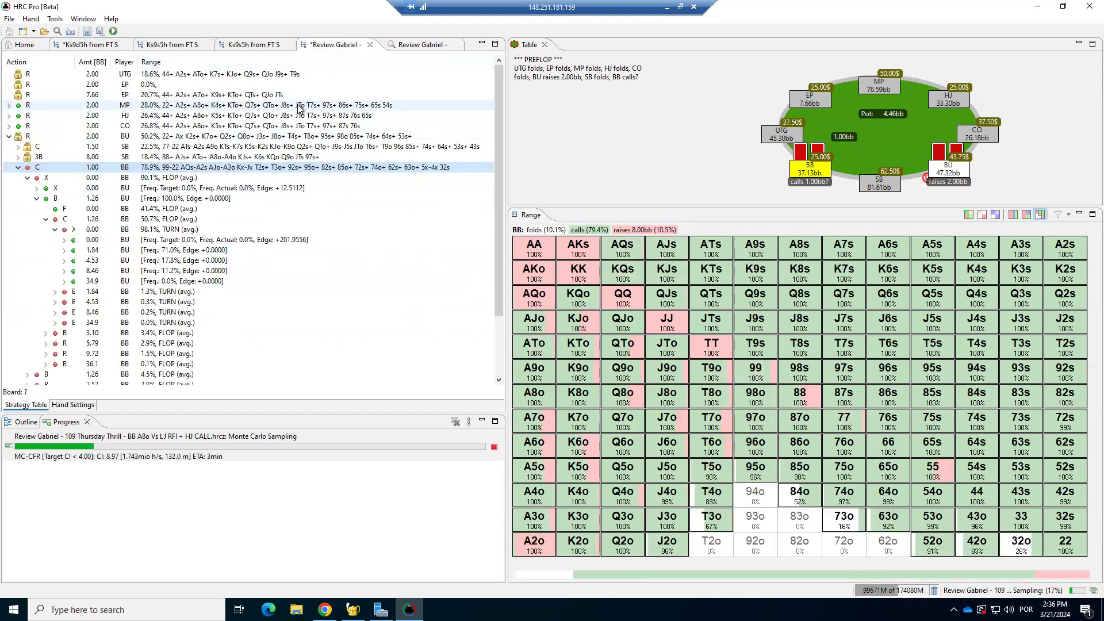
mouse_move(299, 107)
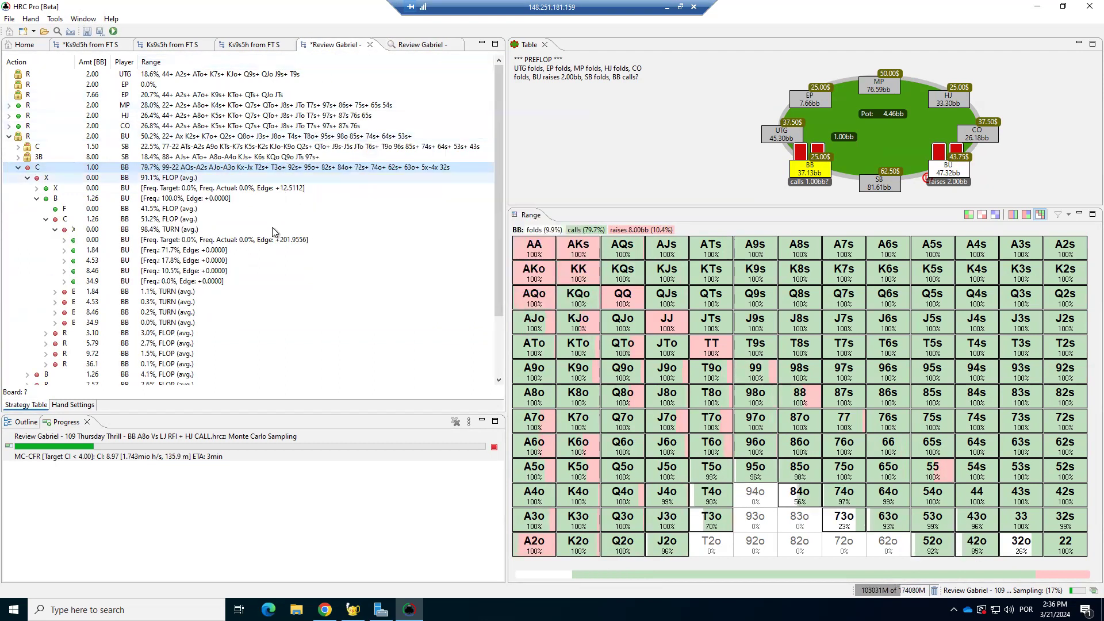
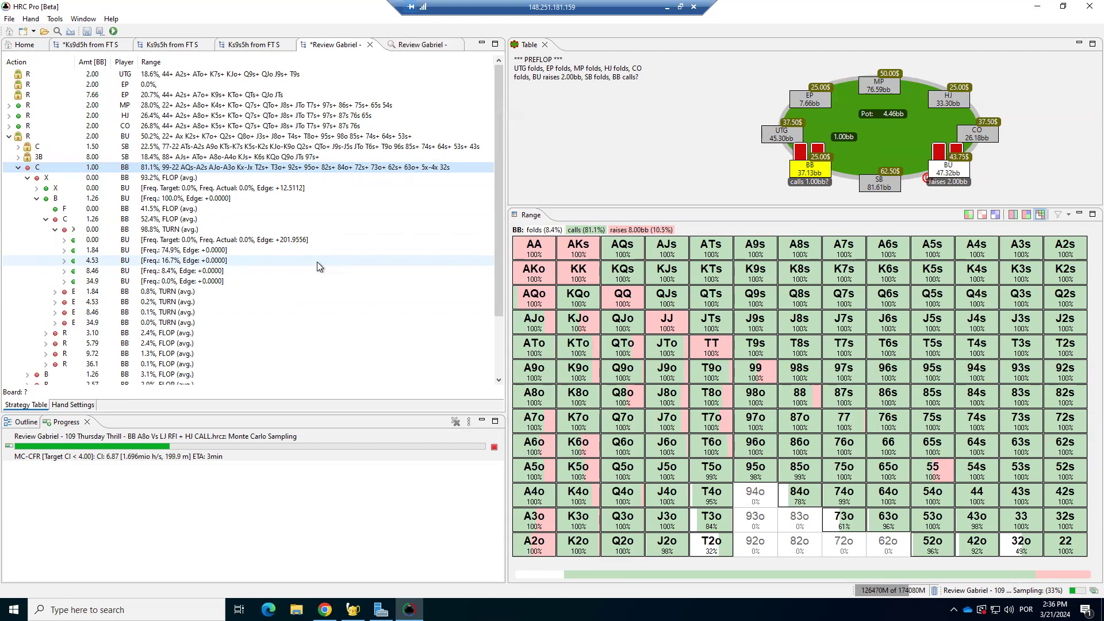
In the saved hand, create a postflop calculation from the BB's call against the BU's 2bb raise, with flop Ts8d8c
click(420, 45)
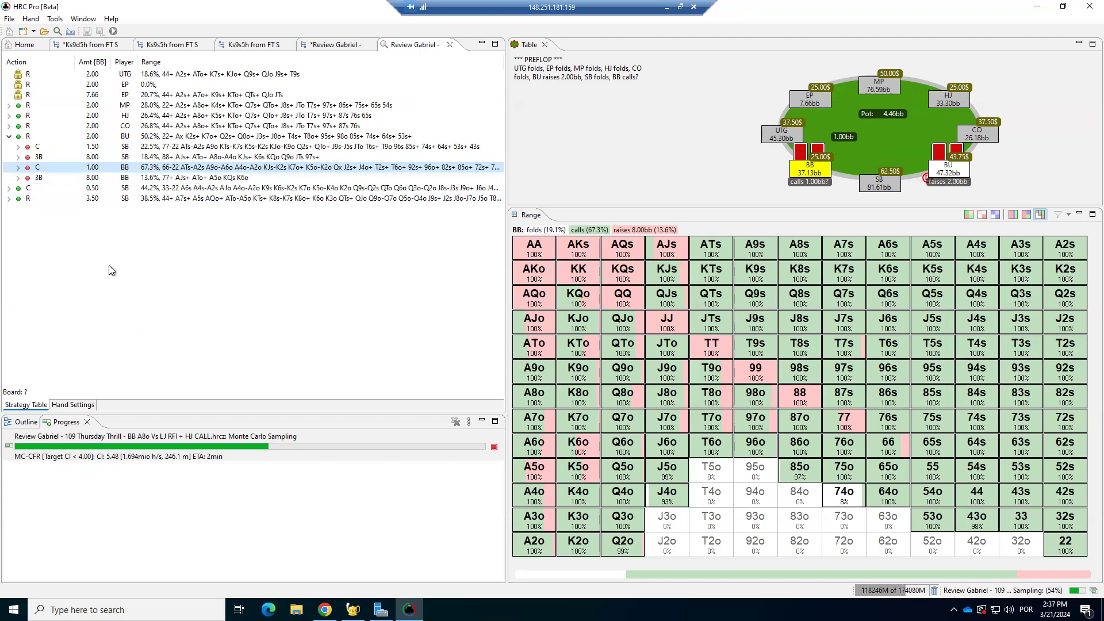
click(122, 138)
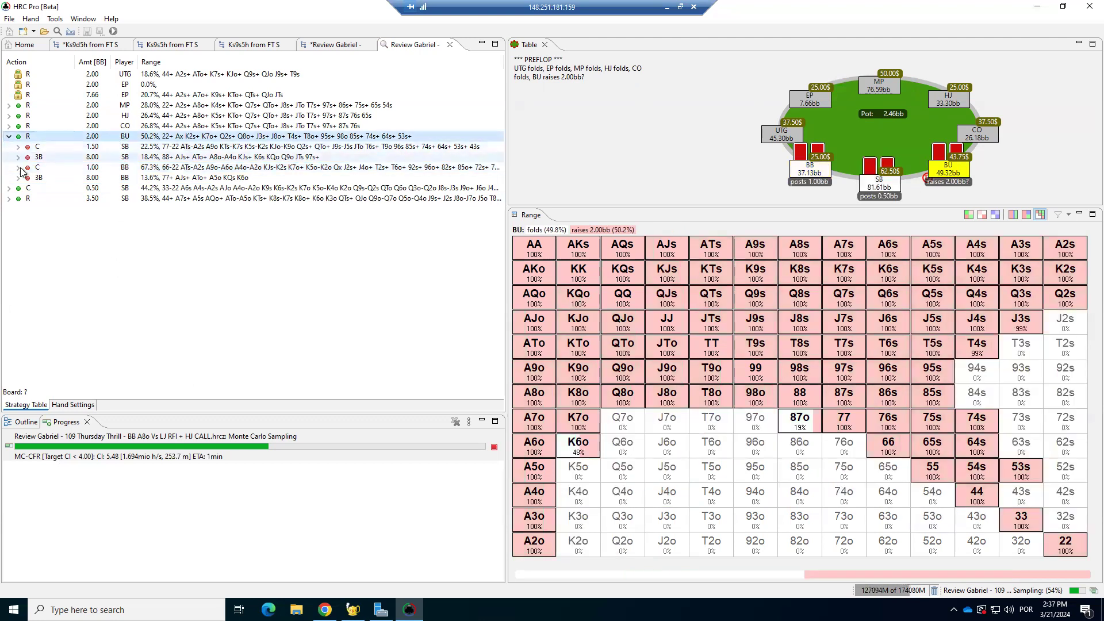
click(110, 170)
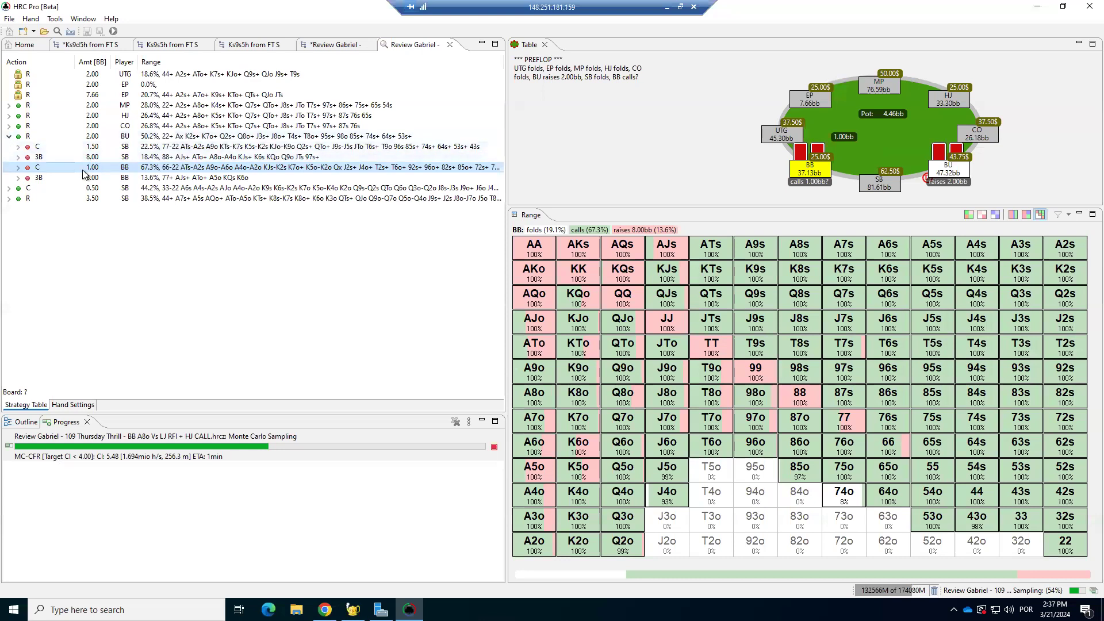
click(19, 168)
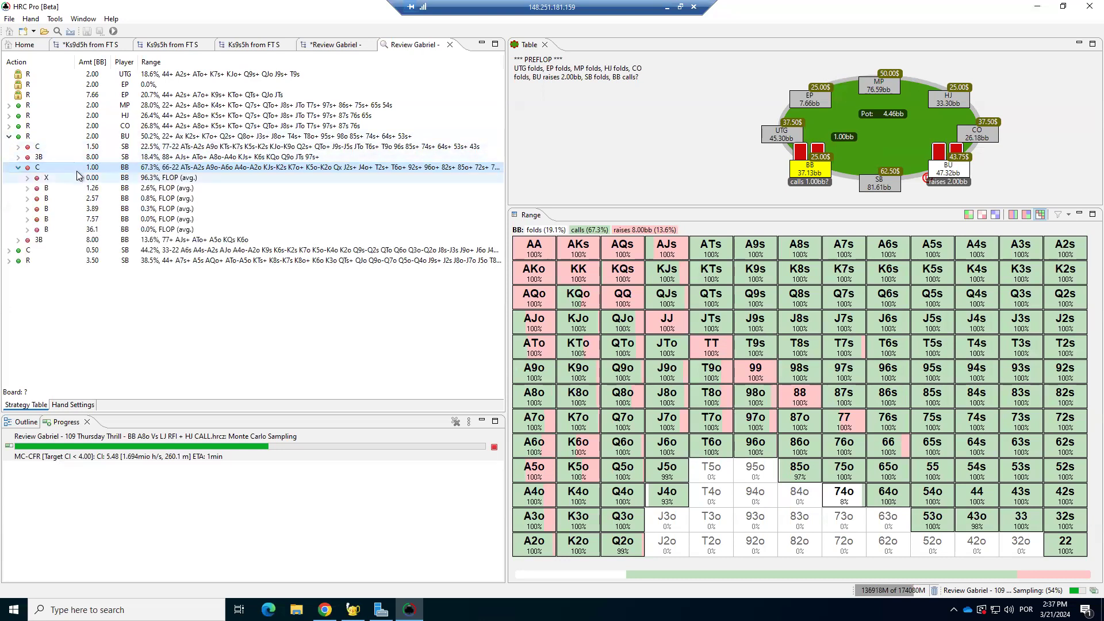
click(31, 20)
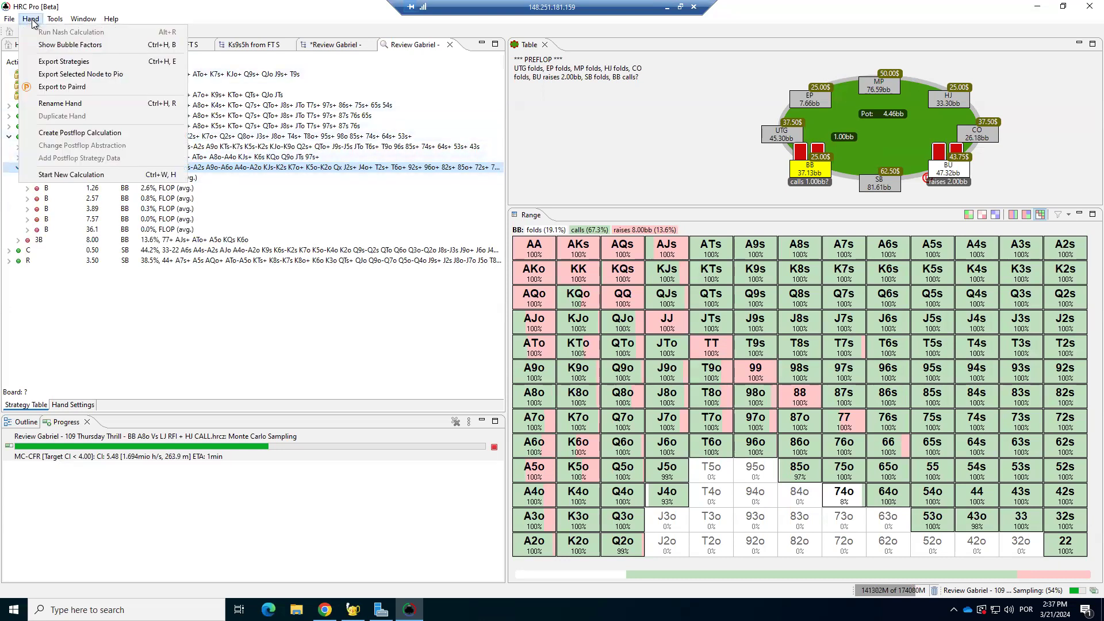
click(80, 132)
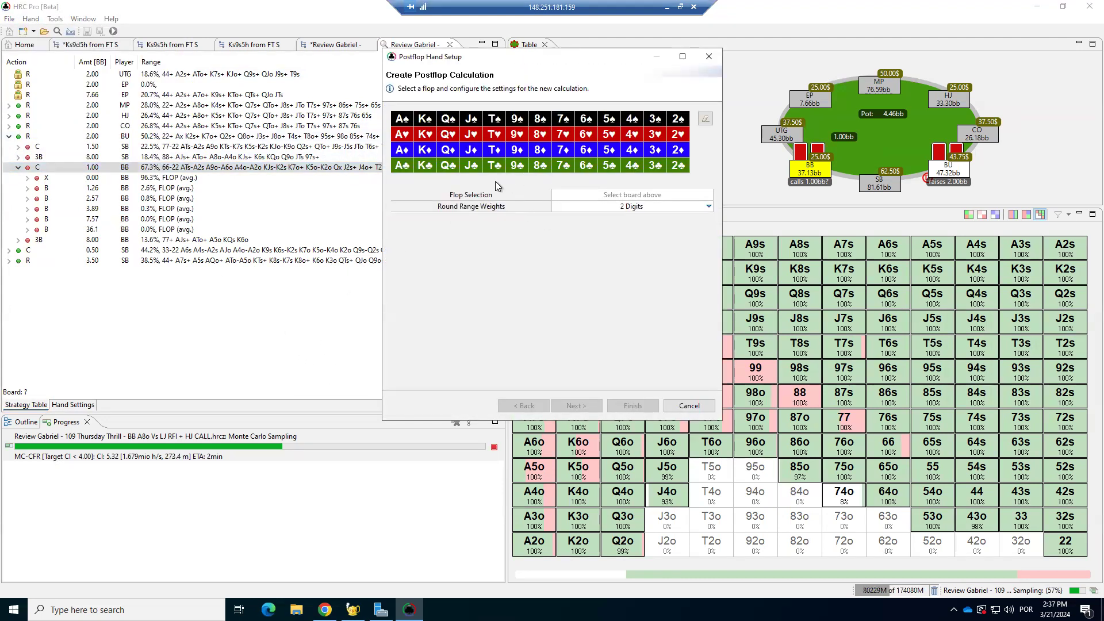
click(493, 119)
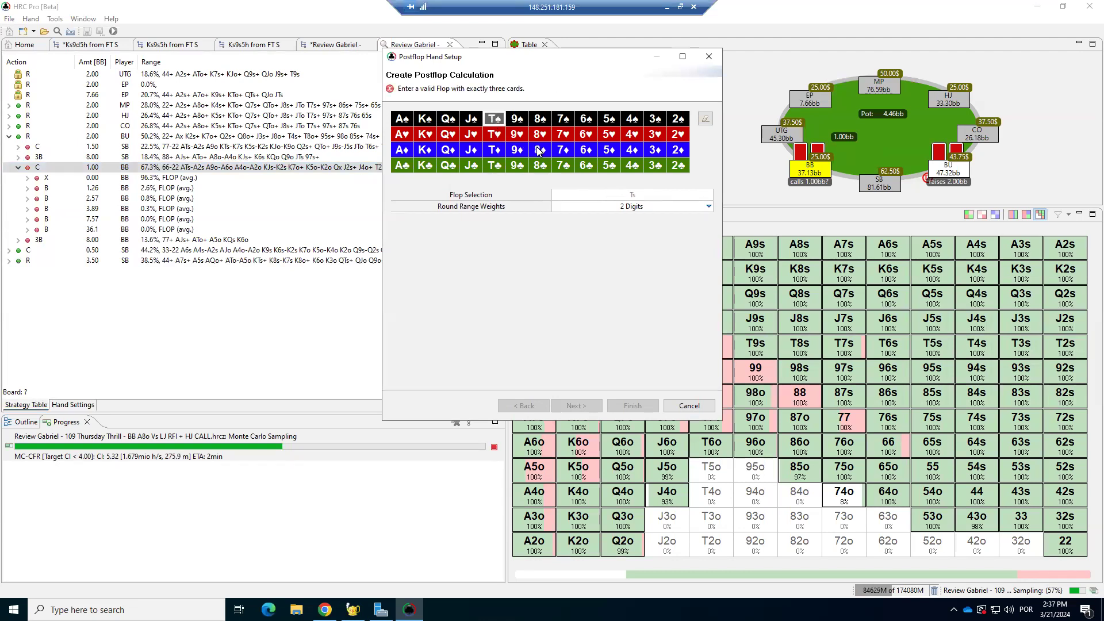
click(539, 150)
click(538, 167)
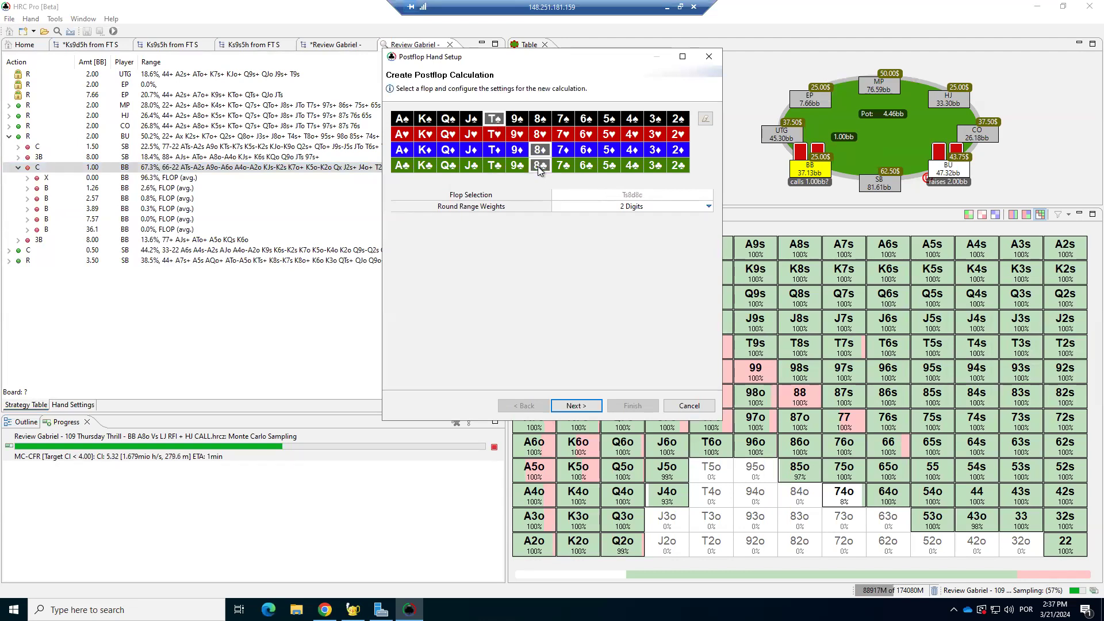
click(576, 406)
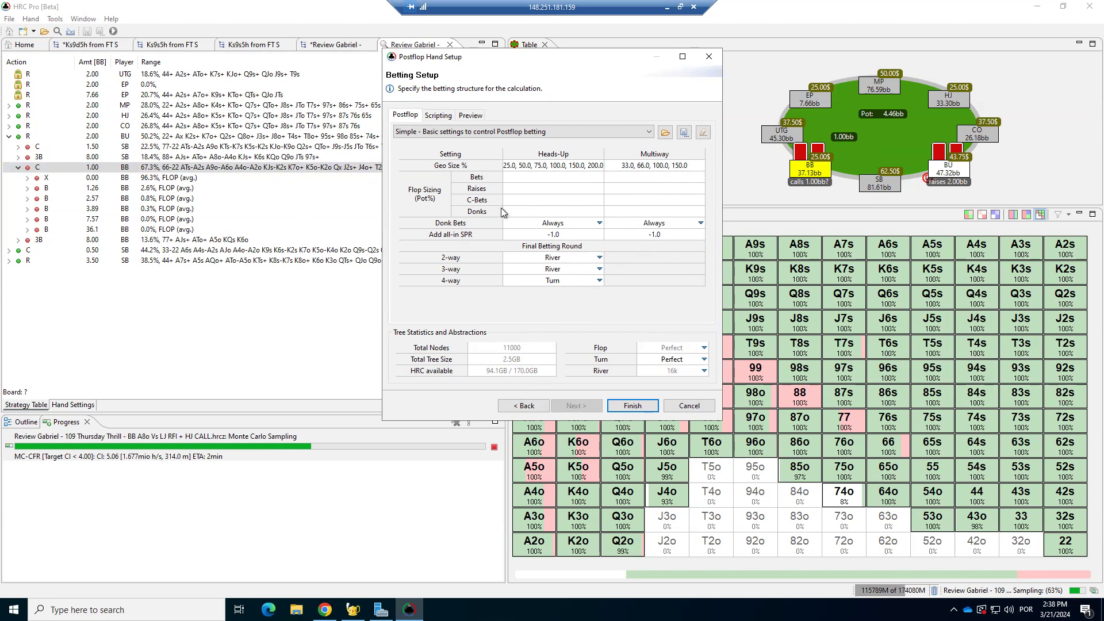
Set the heads-up Geo Size % to 30, 70, 100 and 150 in the postflop betting setup
double_click(527, 166)
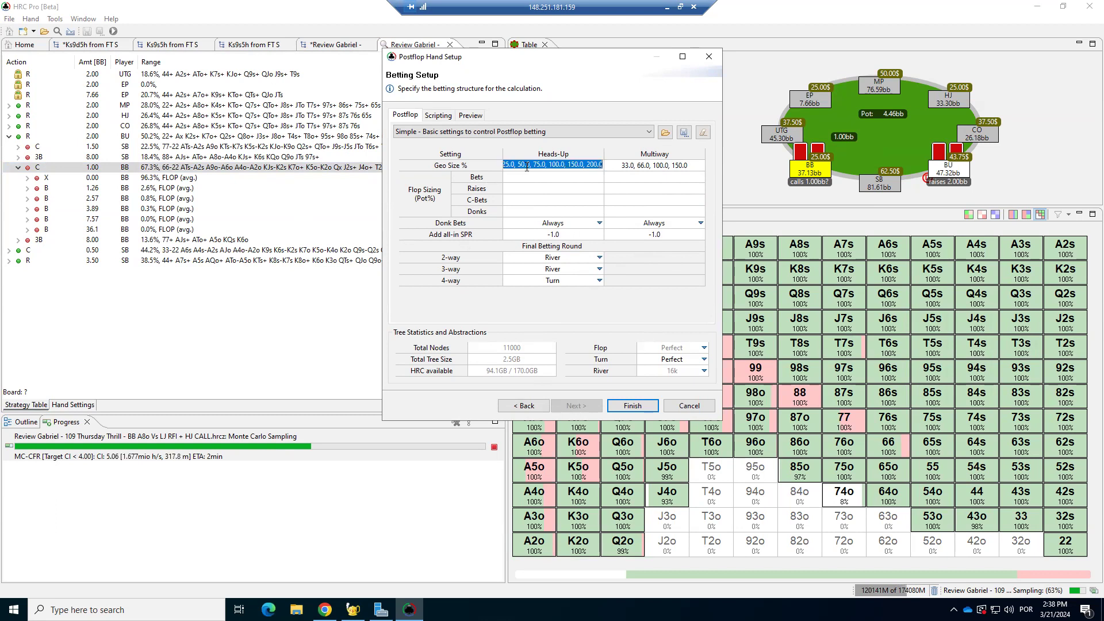
text(30 7)
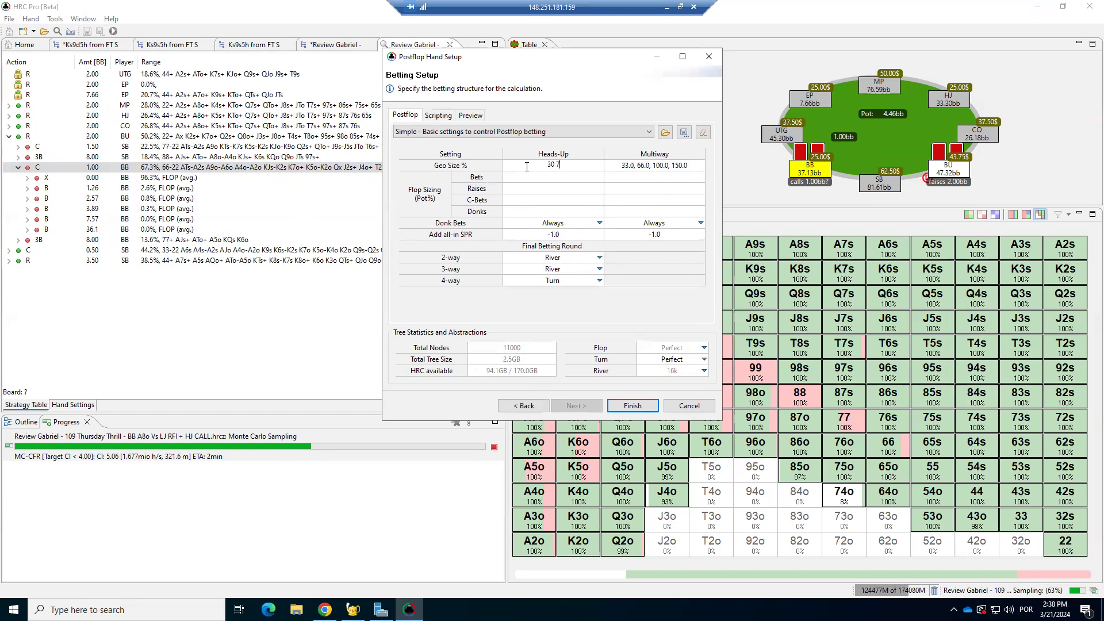
text(0 100 150)
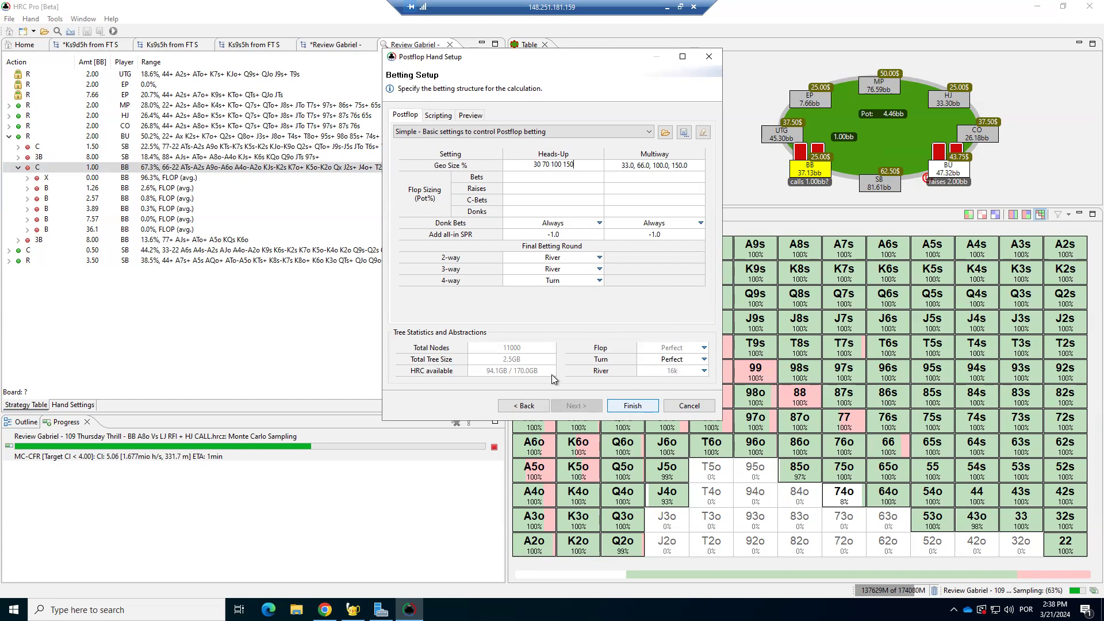
Try the 16k turn abstraction and set it back to Perfect
click(665, 360)
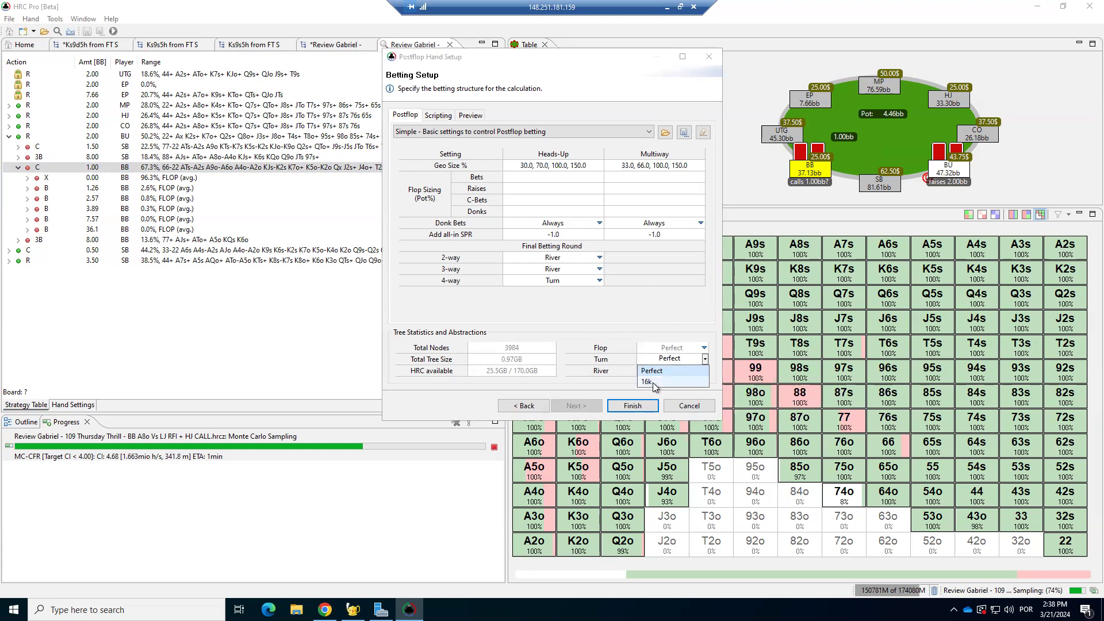
click(653, 382)
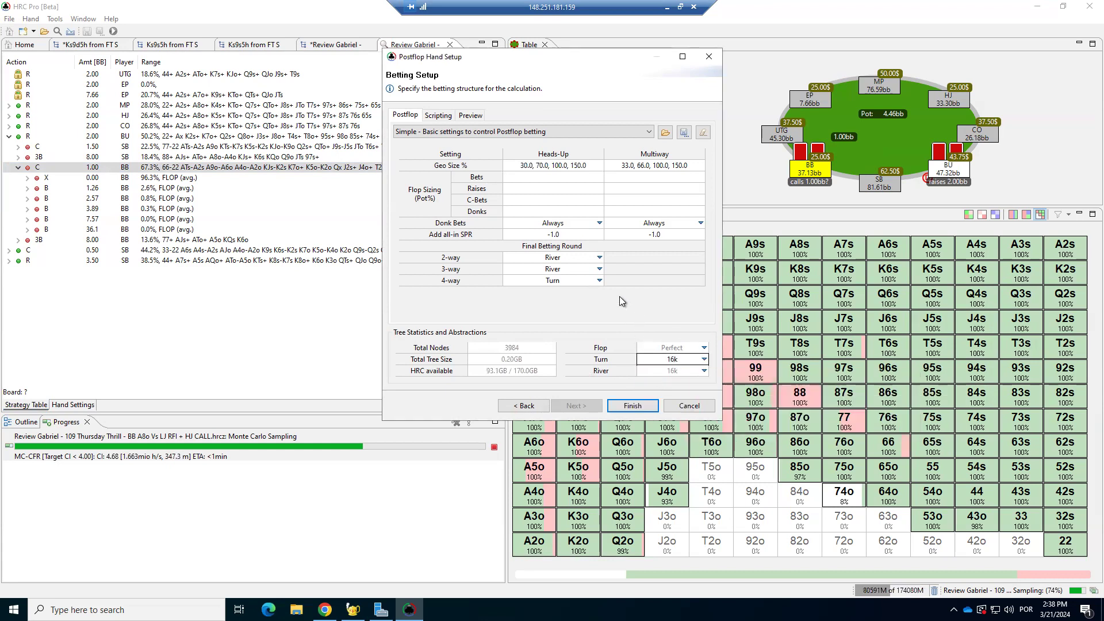
click(660, 363)
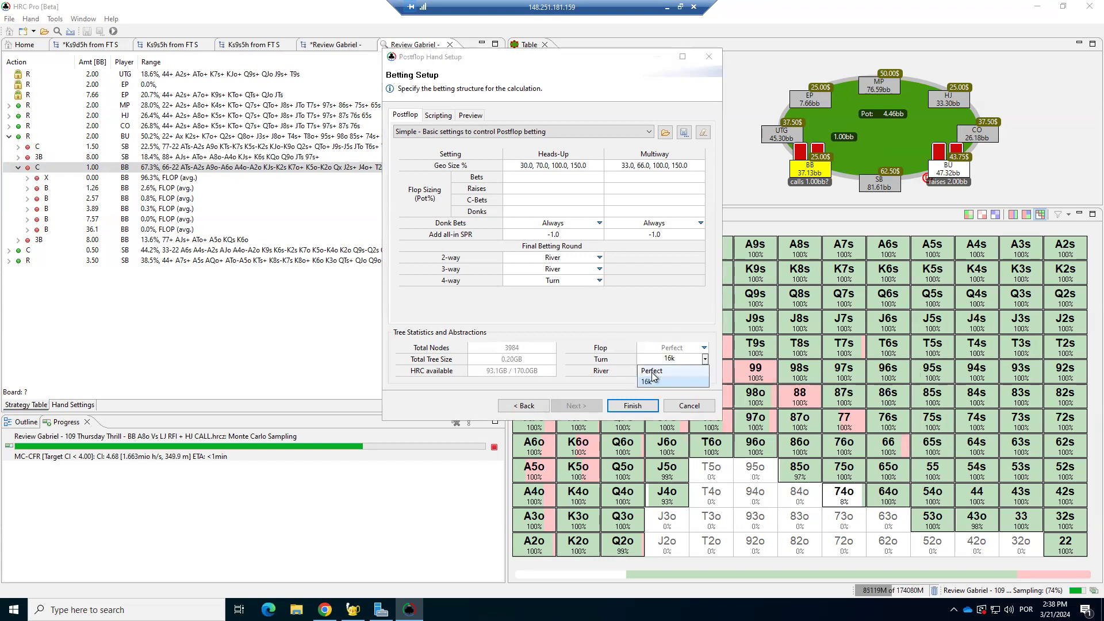
click(673, 371)
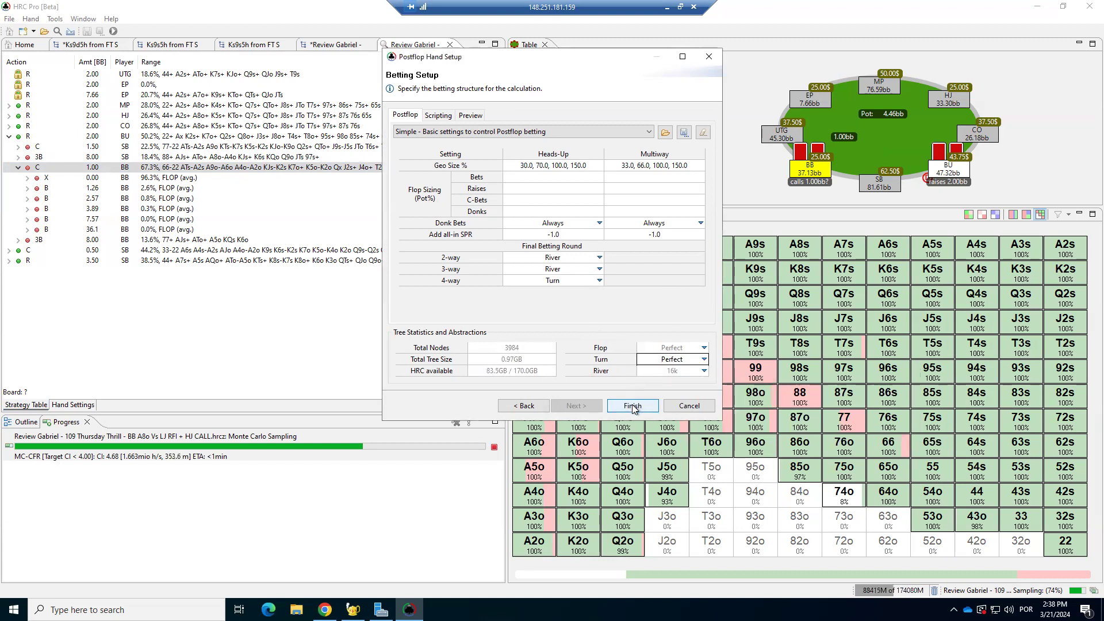
Finish the Ts8d8c hand and calculate it with Scope Full Tree and CI Target 5, stopping the earlier hand's sampling
click(633, 405)
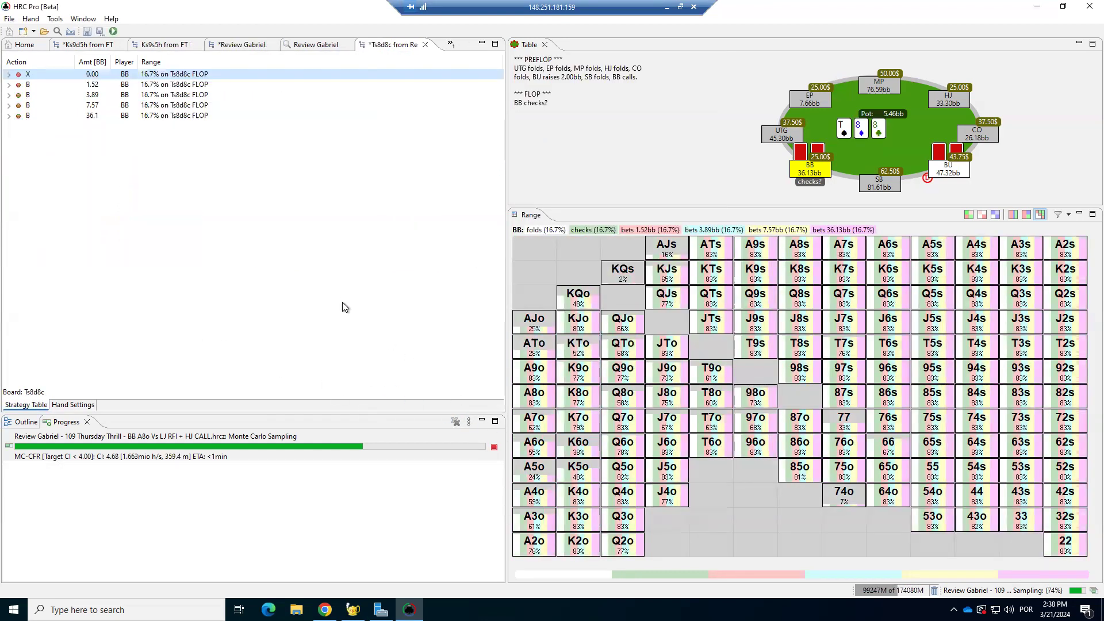
click(113, 31)
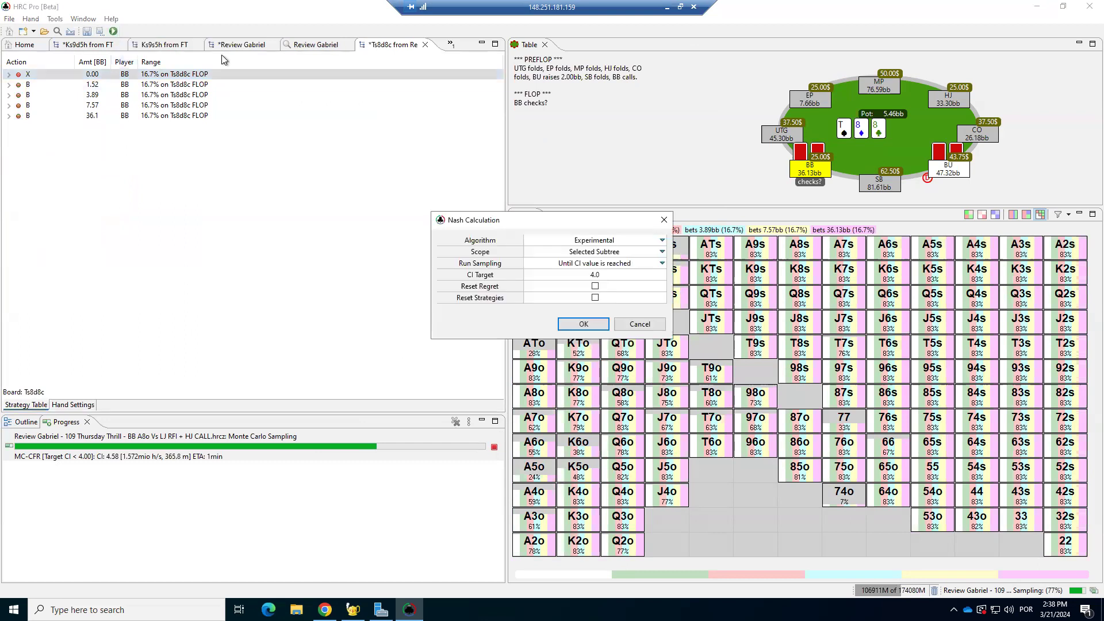
click(593, 253)
click(571, 264)
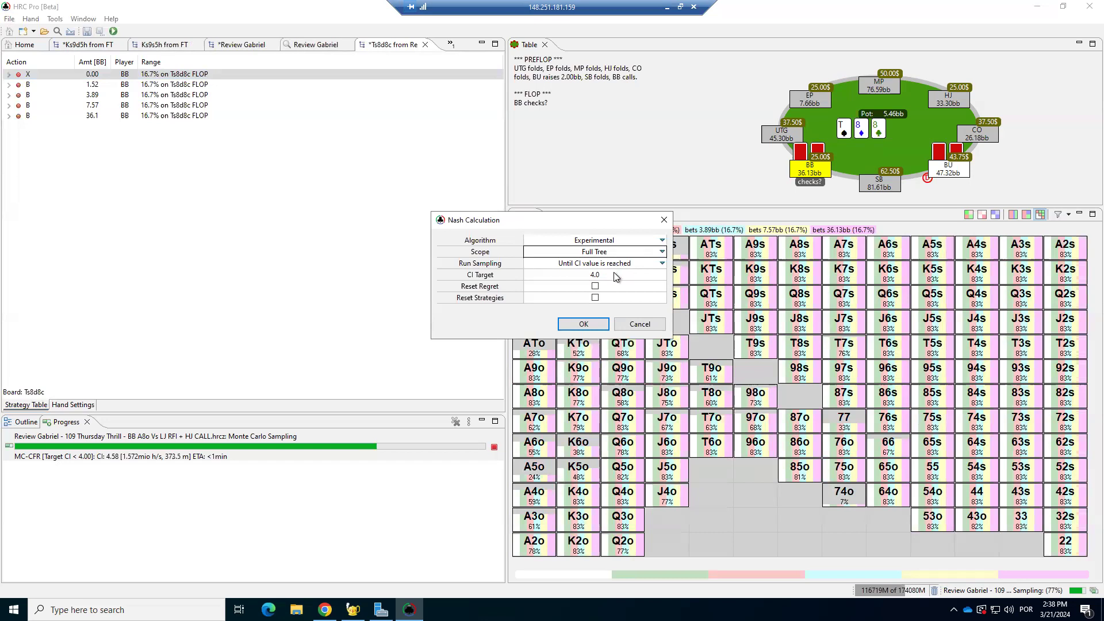
click(592, 275)
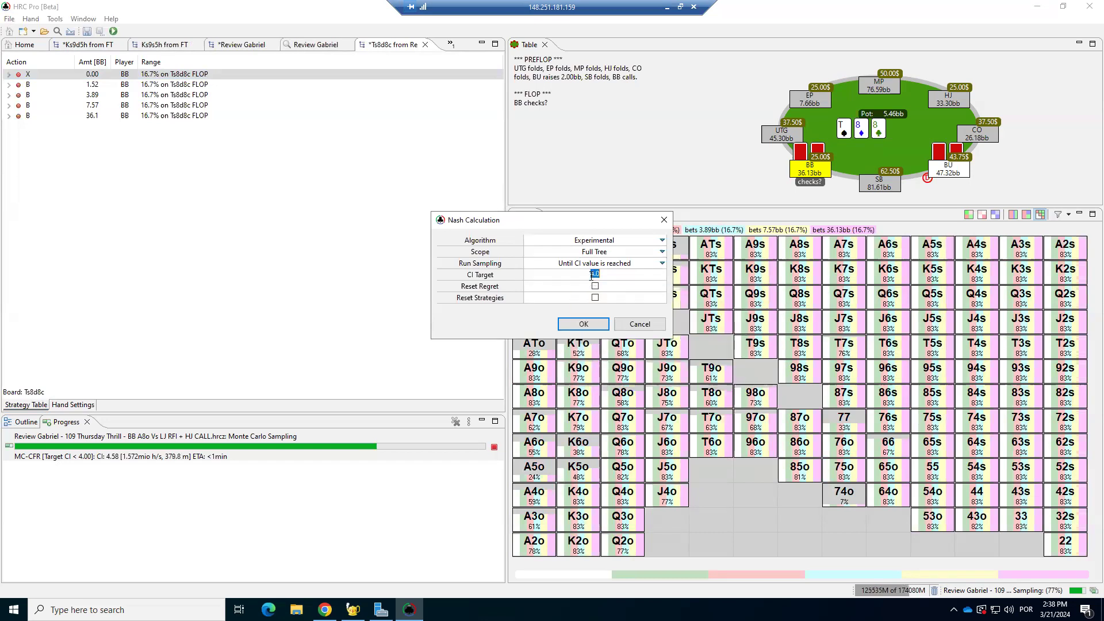
text(5)
click(583, 324)
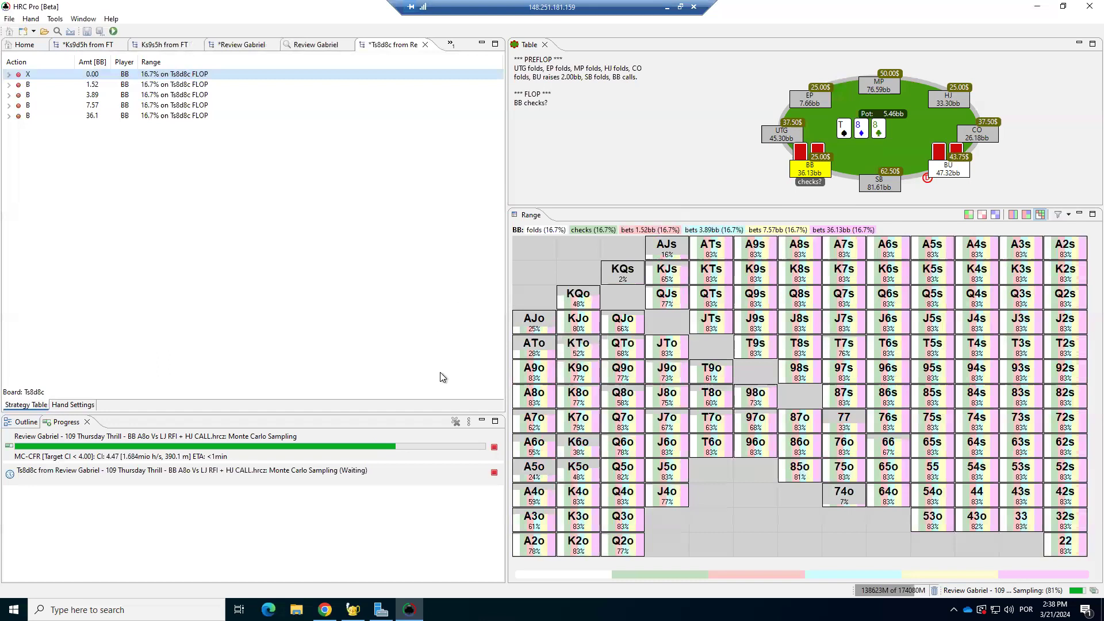
click(494, 447)
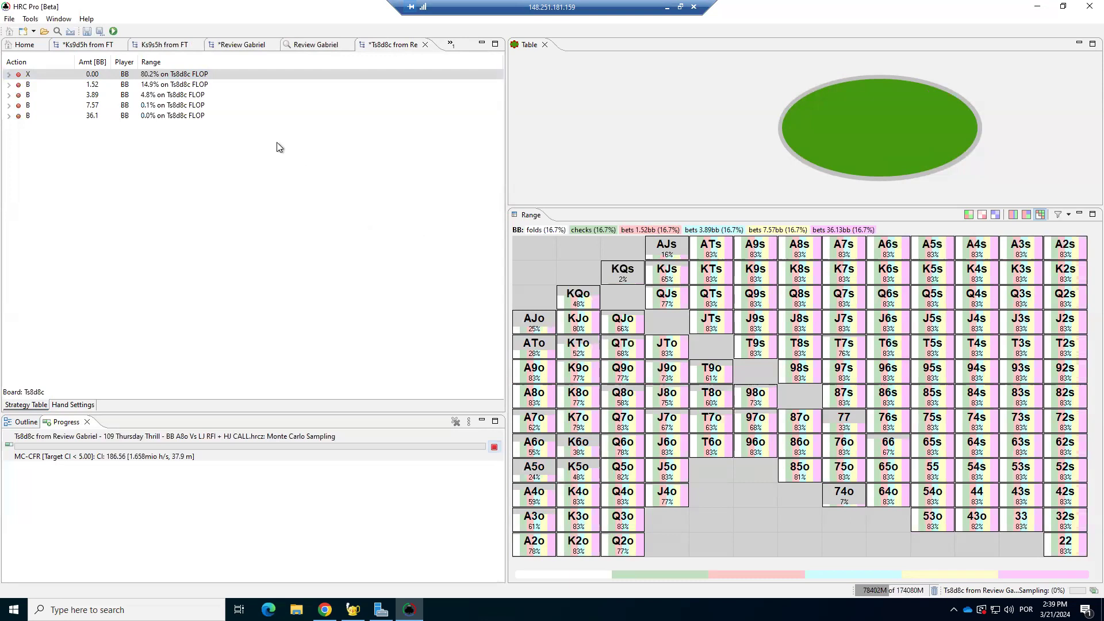
Examine the BB's flop strategy, the BU's strategy after a check, and the BB's response to a 1.52bb bet on Ts8d8c
click(176, 75)
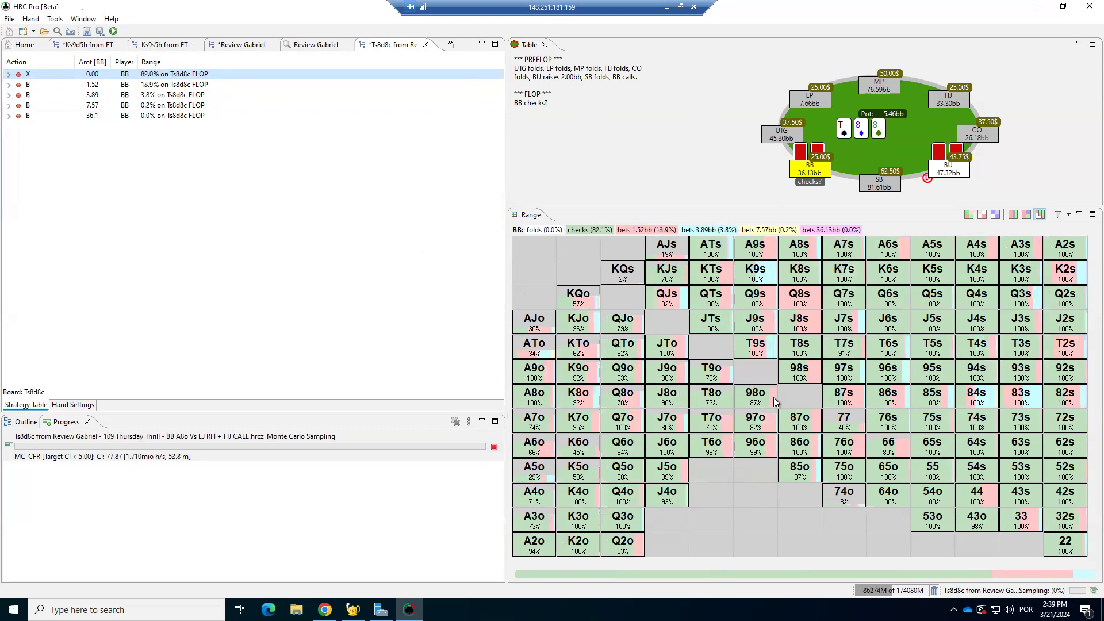
click(8, 74)
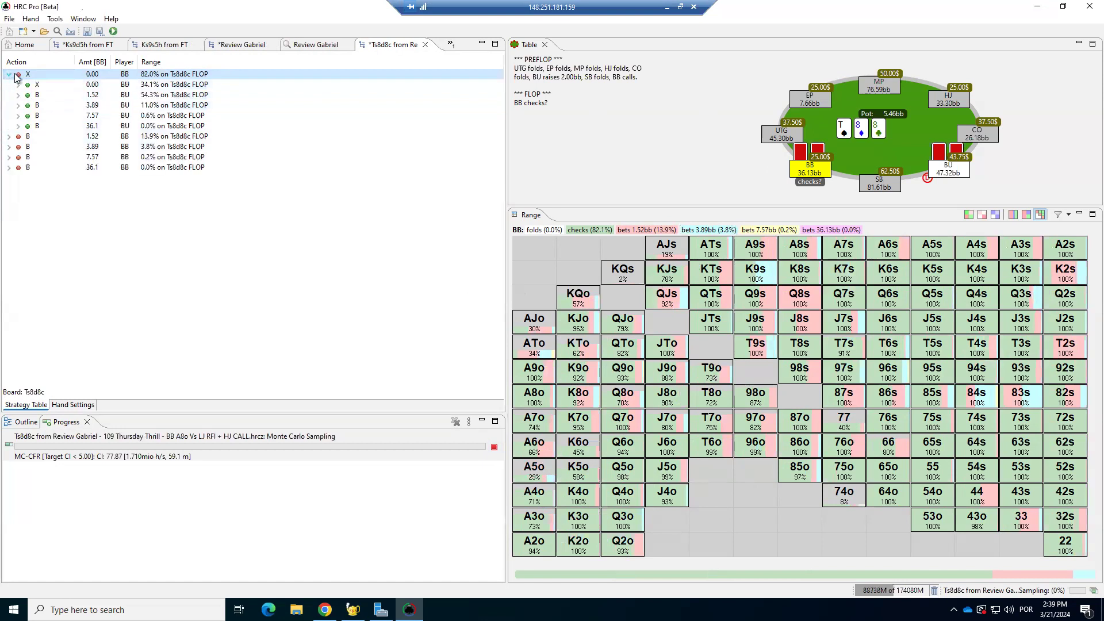
click(118, 85)
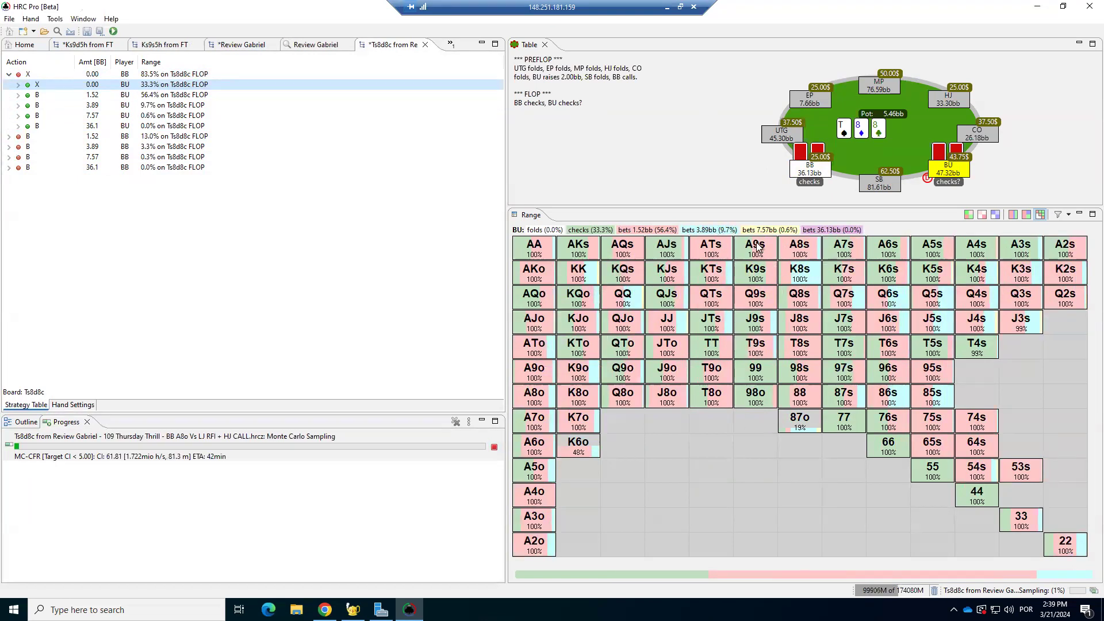
click(18, 96)
click(119, 115)
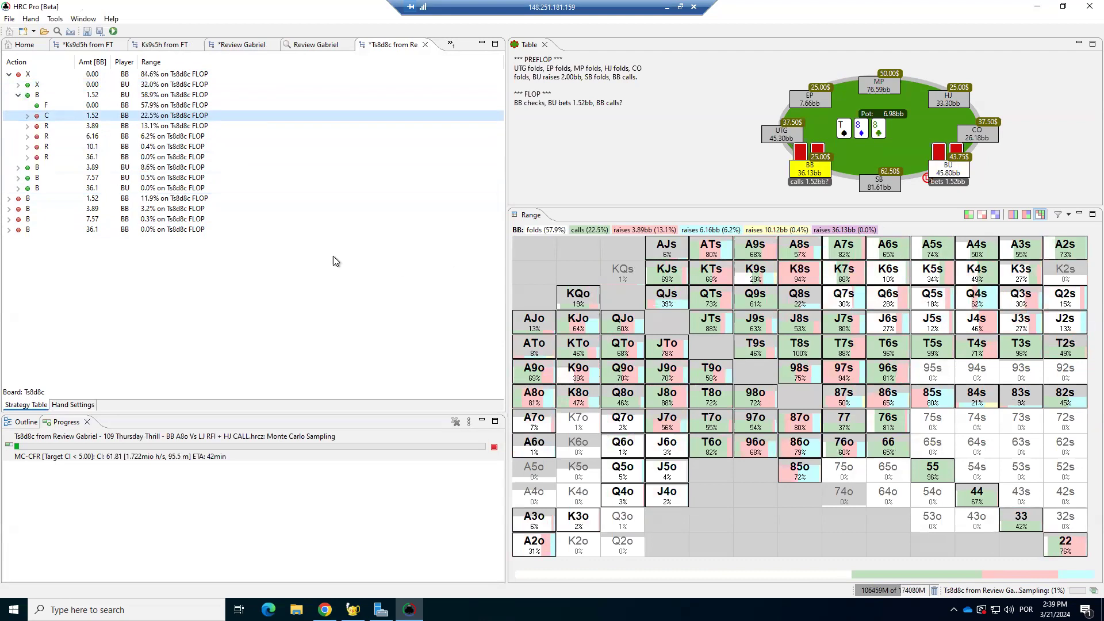
Examine the BB's turn actions after calling the 1.52bb flop bet with 2s as the turn card
click(27, 116)
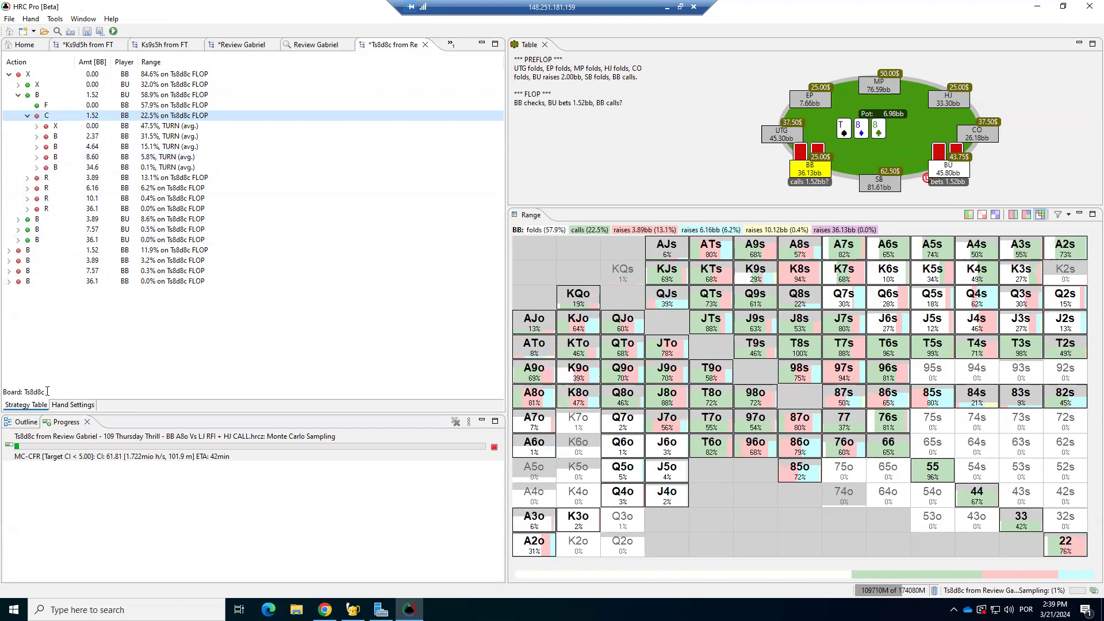
click(47, 391)
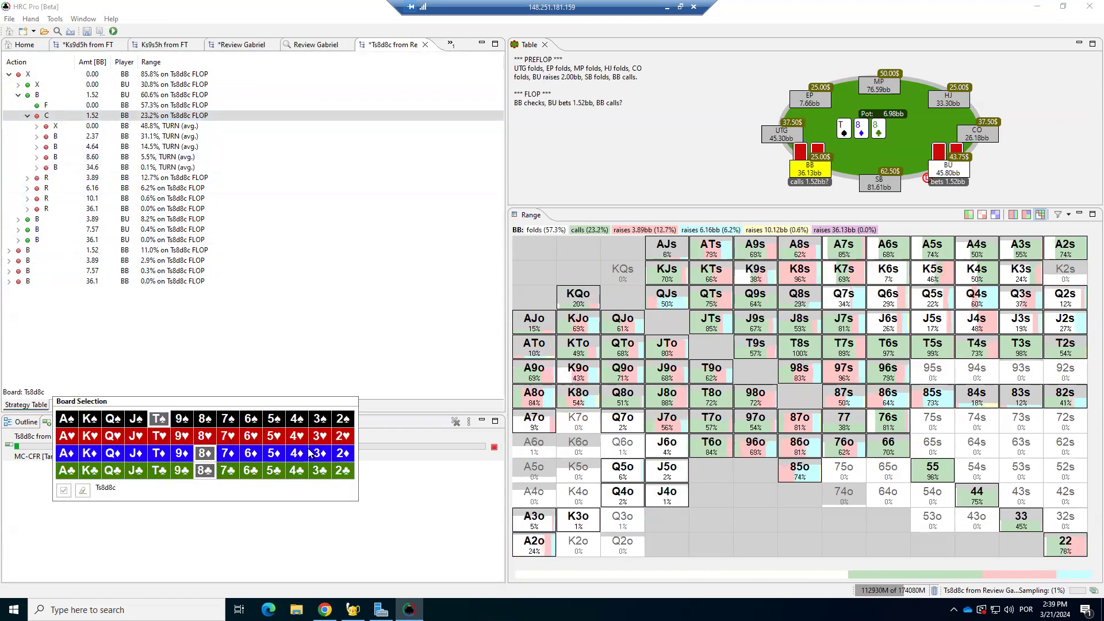
click(341, 420)
click(65, 491)
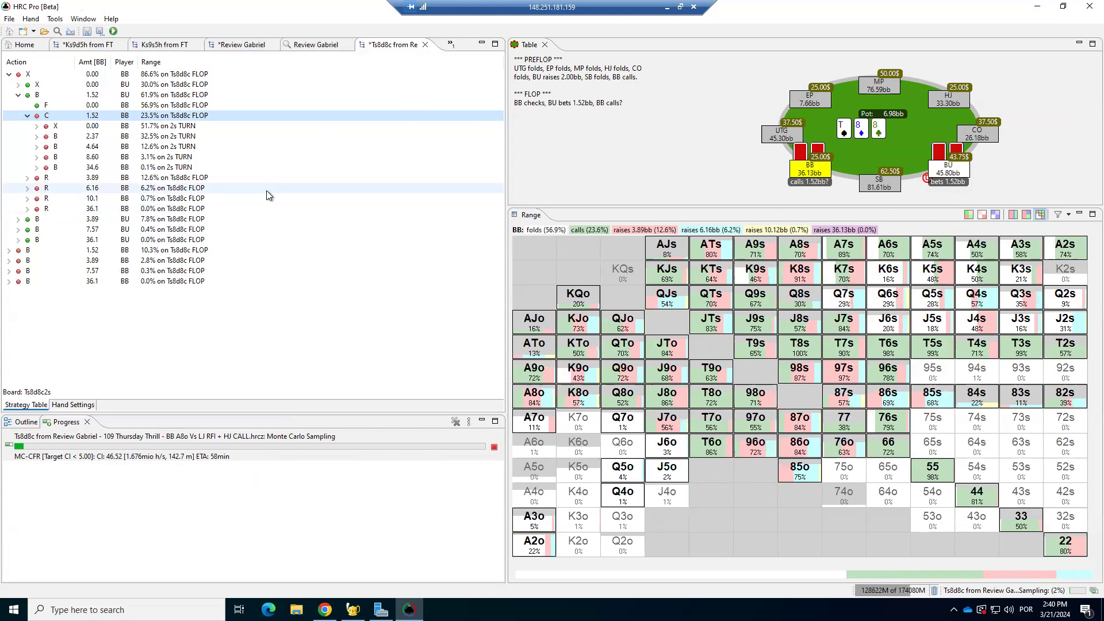
Replace the 2s turn card with 5c and compare the BB's turn actions on Ts8d8c5c
click(58, 392)
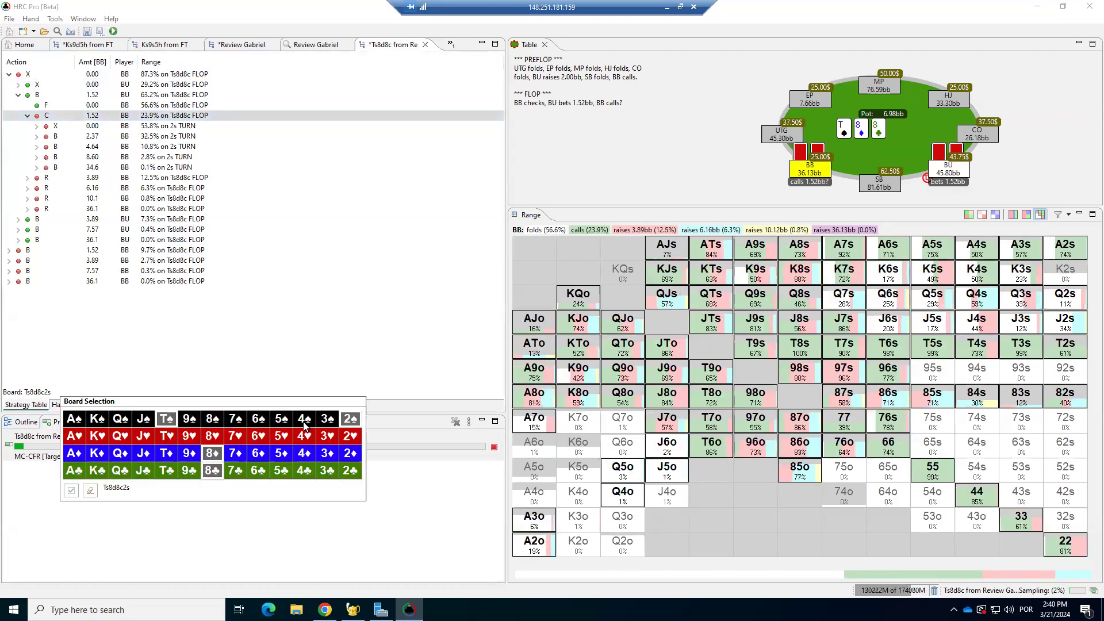
click(349, 419)
click(281, 471)
click(71, 491)
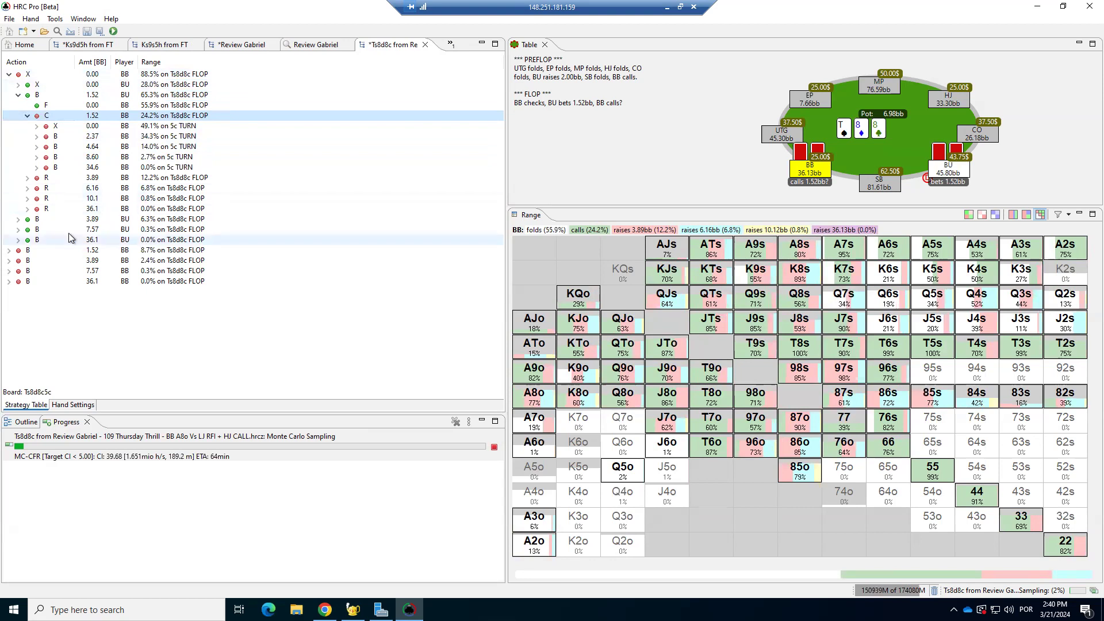
Review the BB's flop checking range and the BU's check-back range on Ts8d8c
click(8, 75)
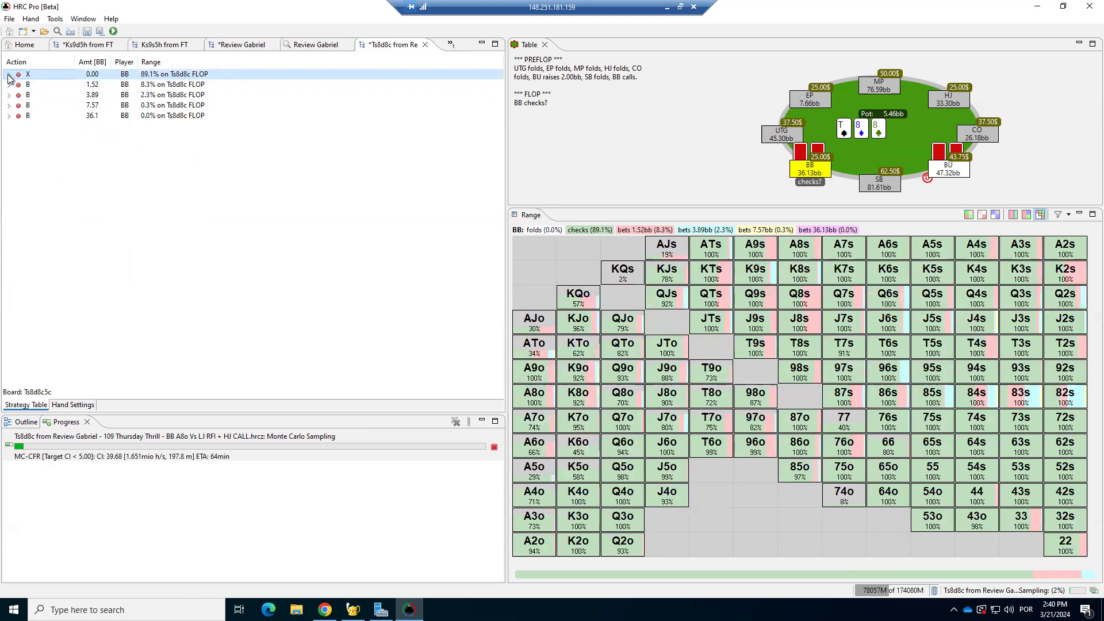
click(8, 74)
click(154, 85)
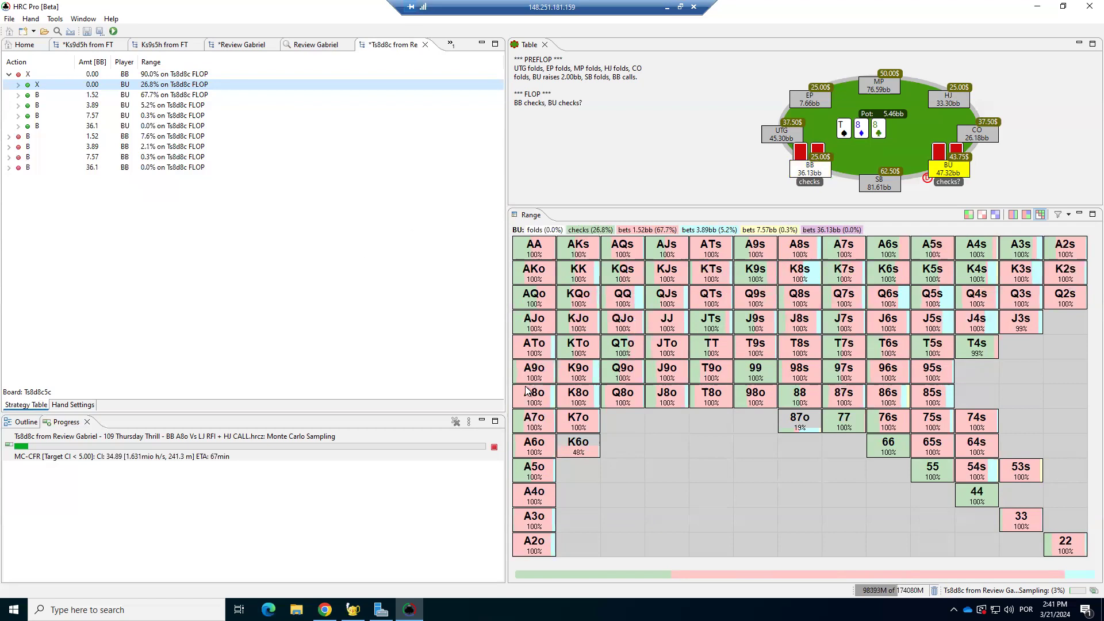
Stop the running sampling and lock the BU's flop check to a target frequency of 50% after the BB checks
click(495, 448)
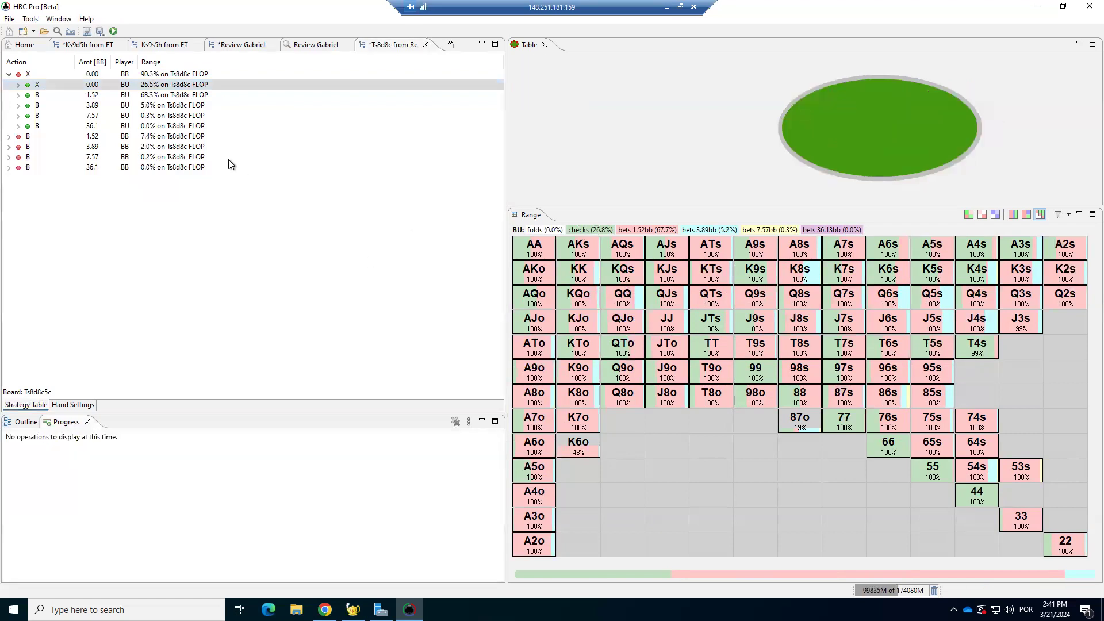
right_click(154, 96)
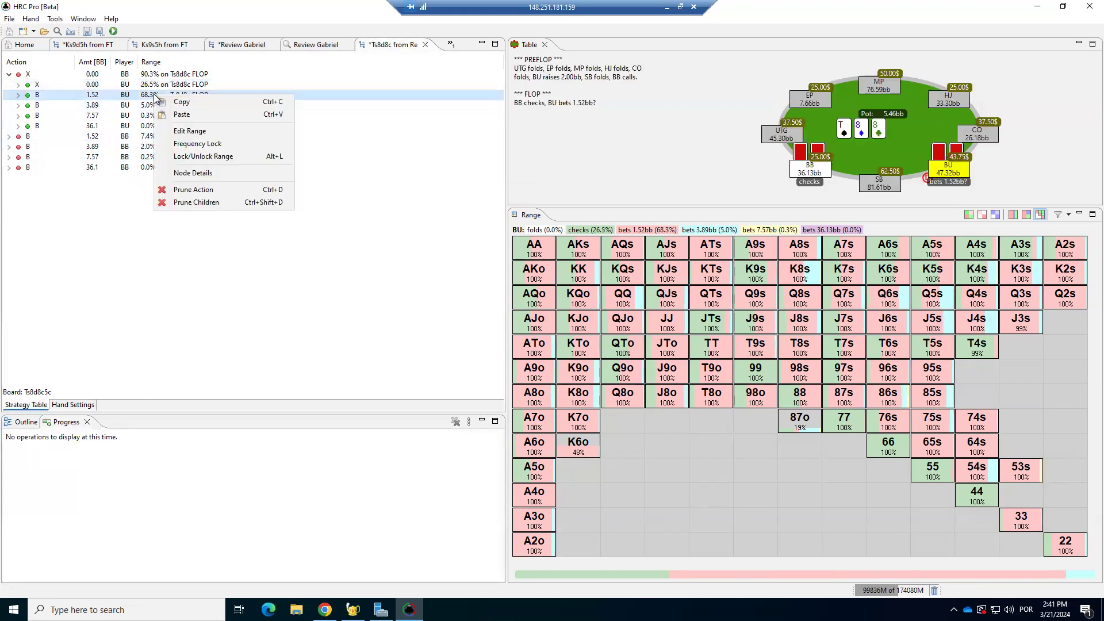
click(226, 143)
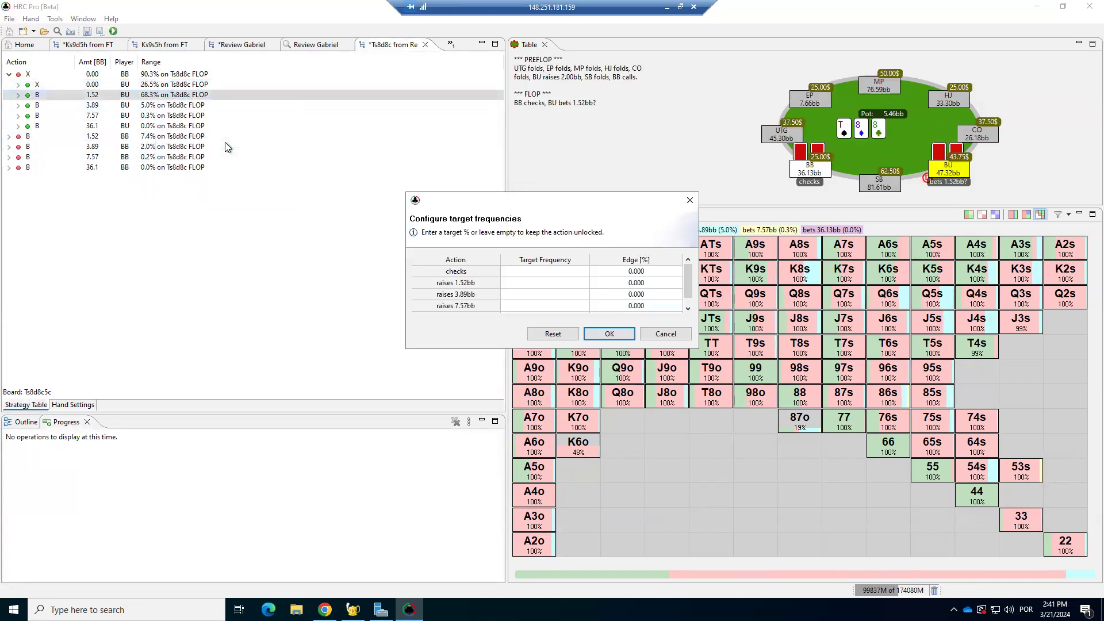
click(536, 271)
click(620, 332)
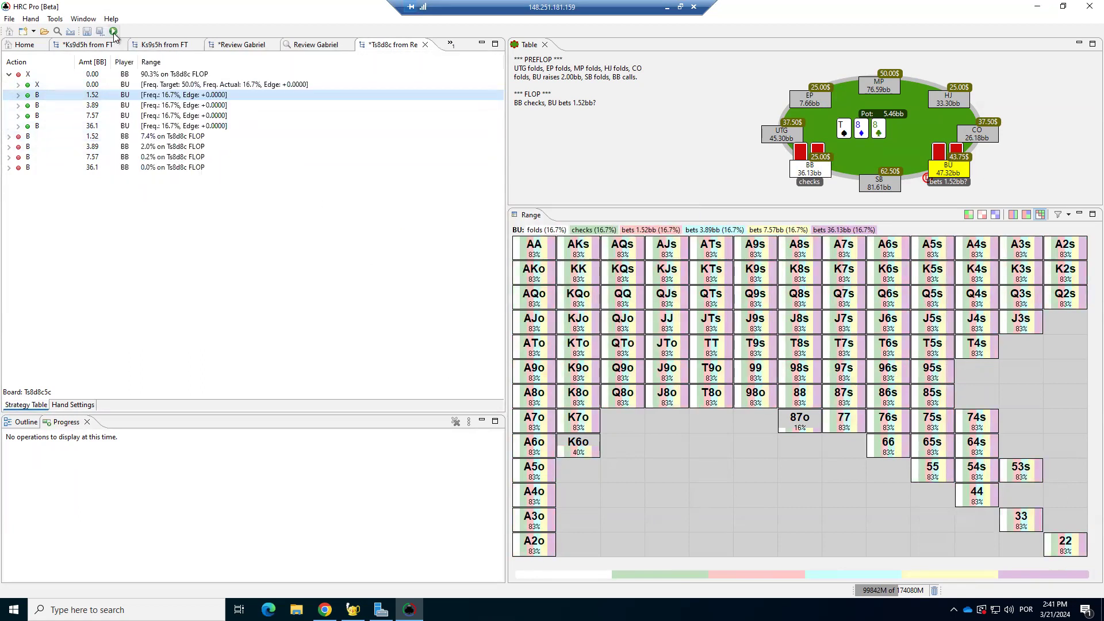
Recalculate the full tree to a CI Target of 5.0 with Reset Regret and Reset Strategies enabled
click(113, 31)
click(595, 287)
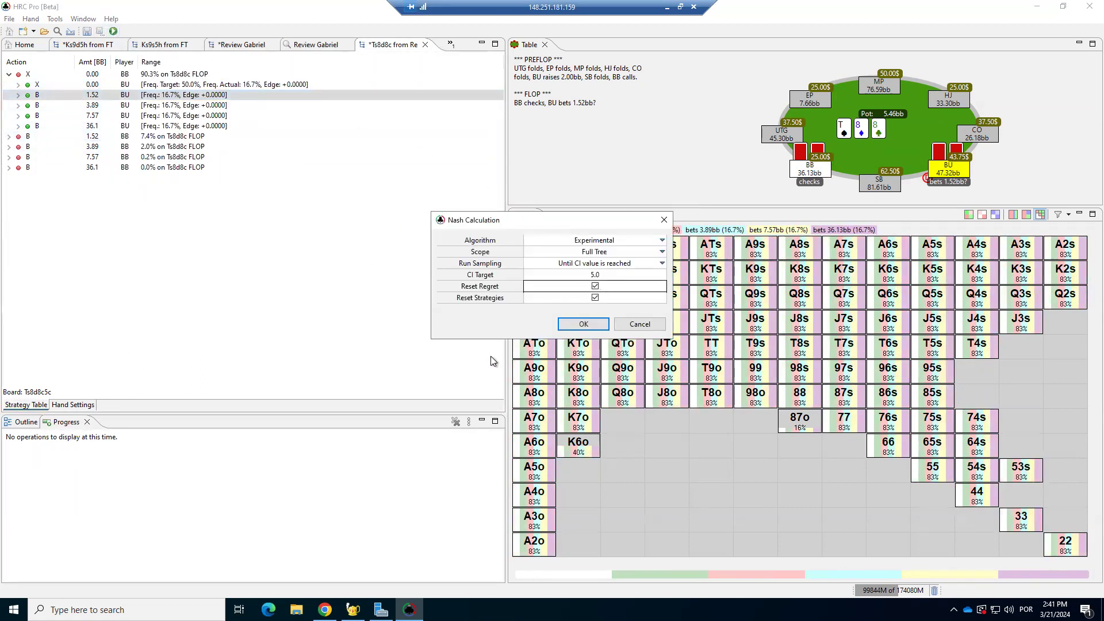
click(582, 323)
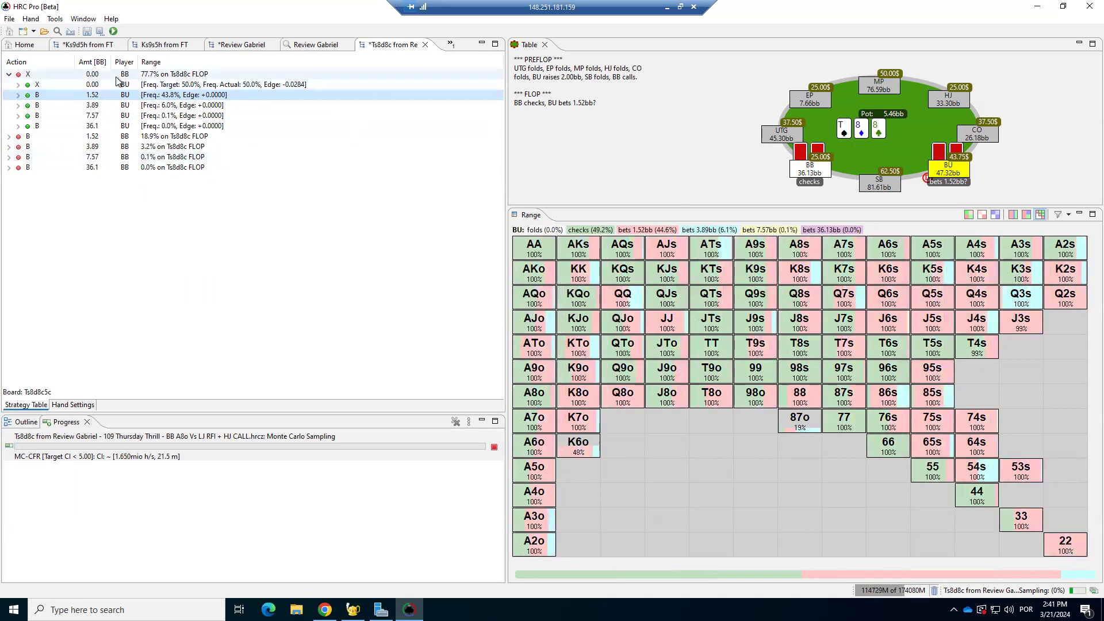
Examine the BB's flop strategy, the BU's frequency-locked check range, and the BB's call against the 1.52bb bet
click(207, 74)
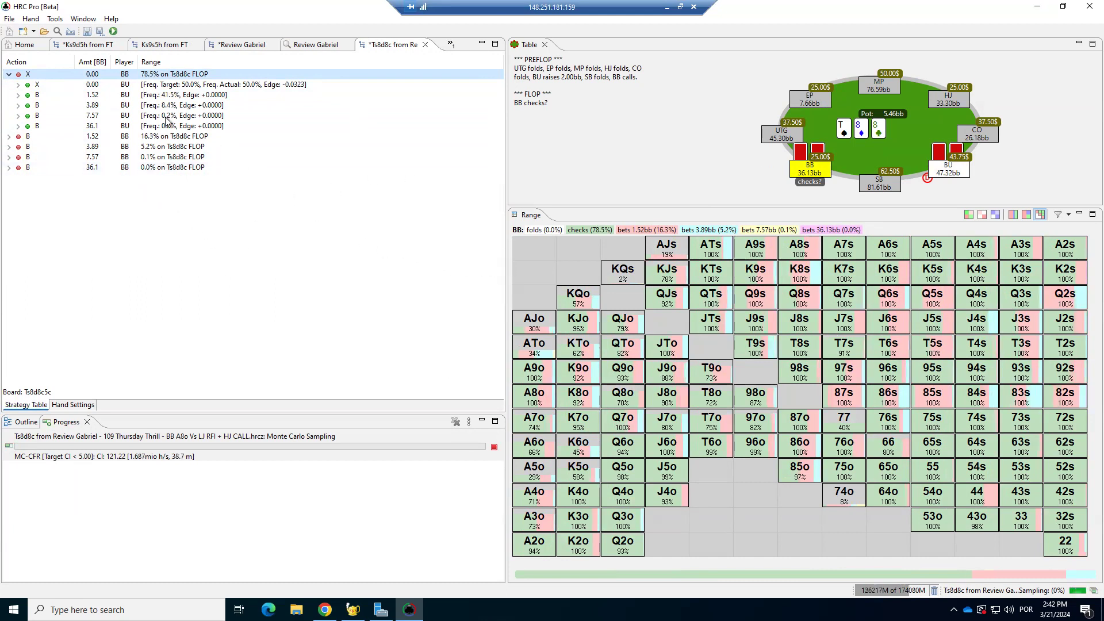
click(173, 84)
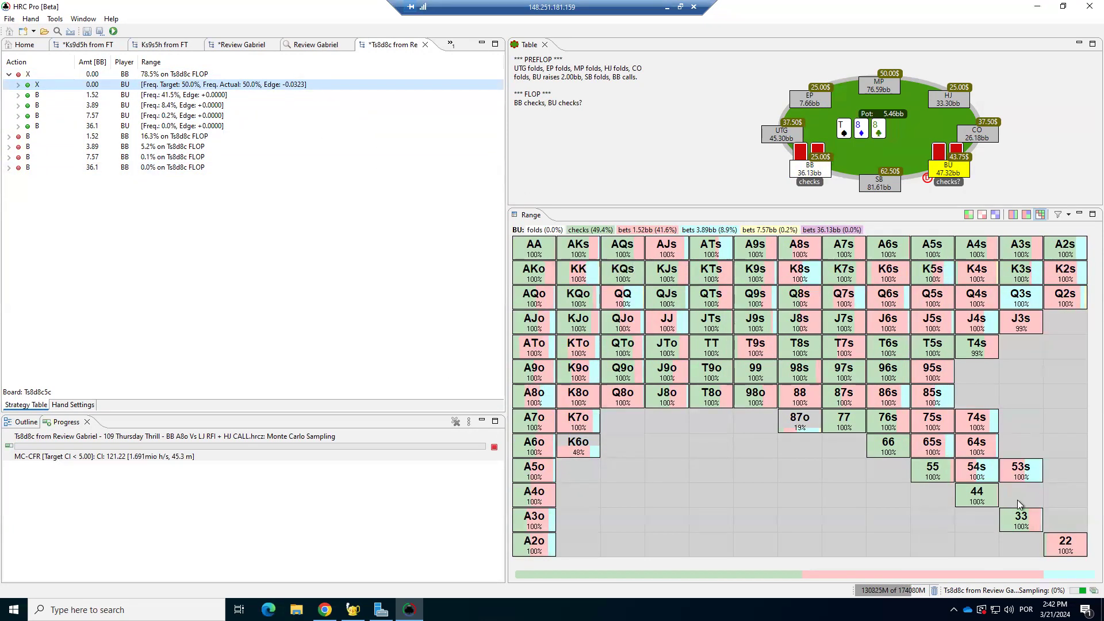
click(969, 291)
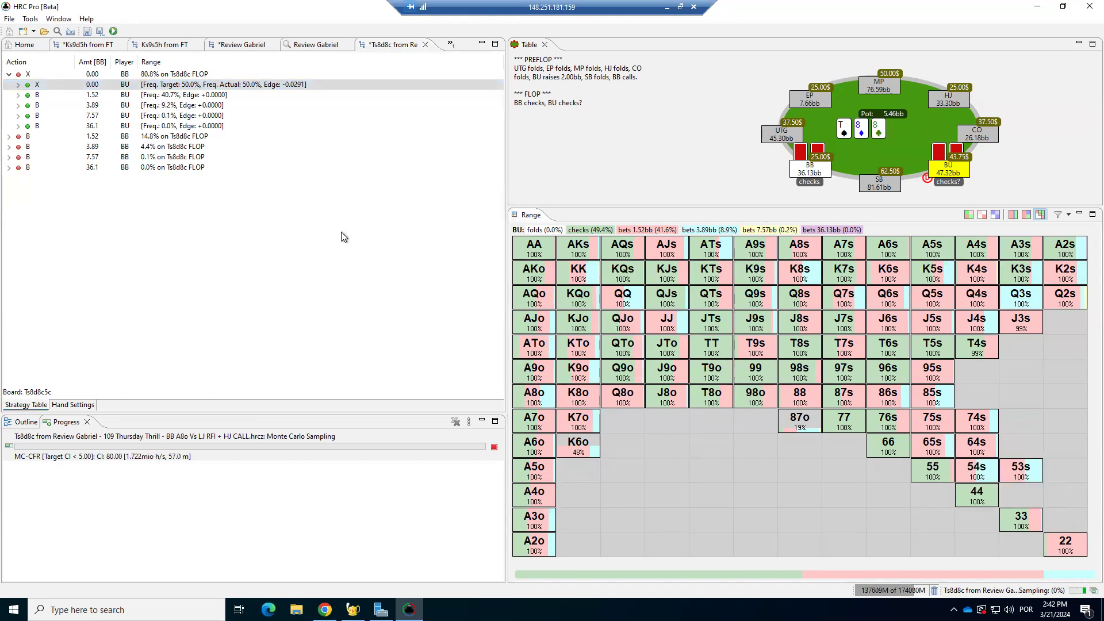
click(18, 94)
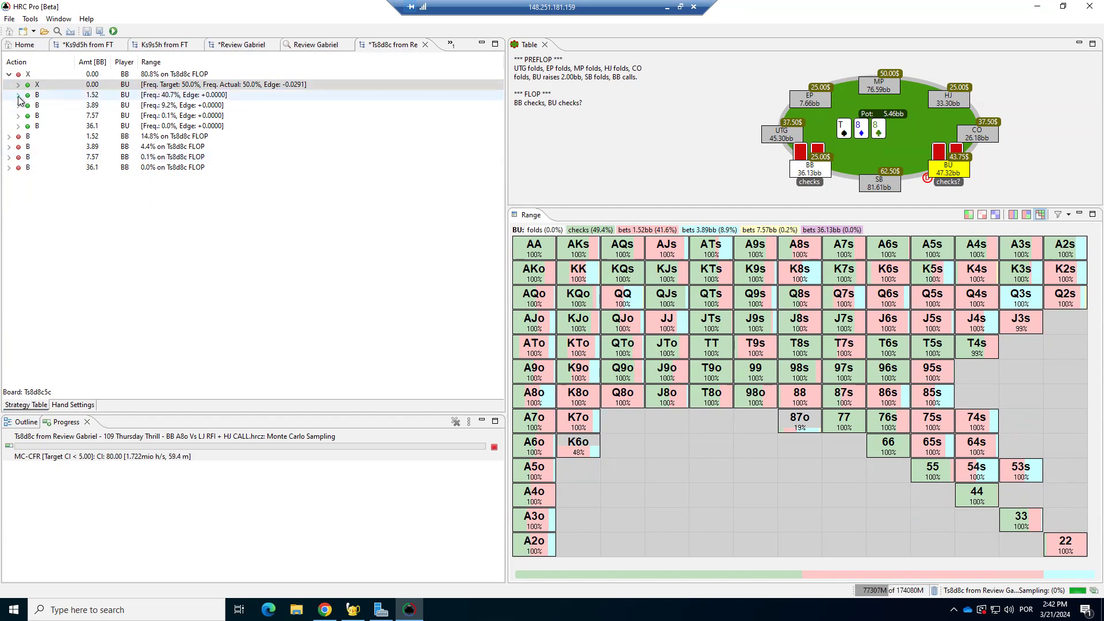
click(148, 116)
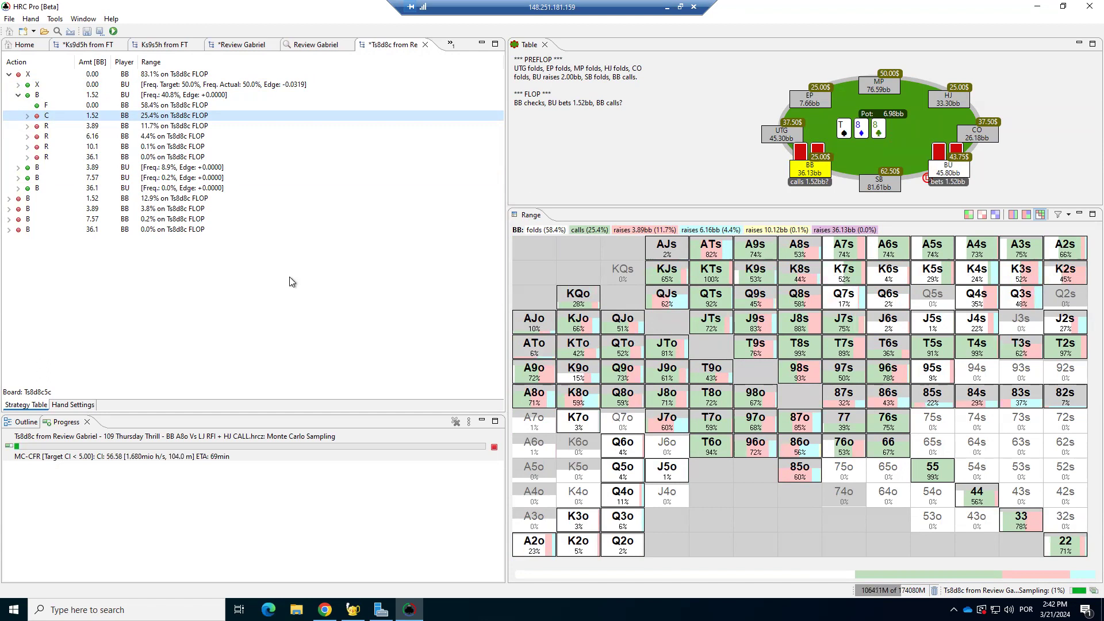
click(9, 74)
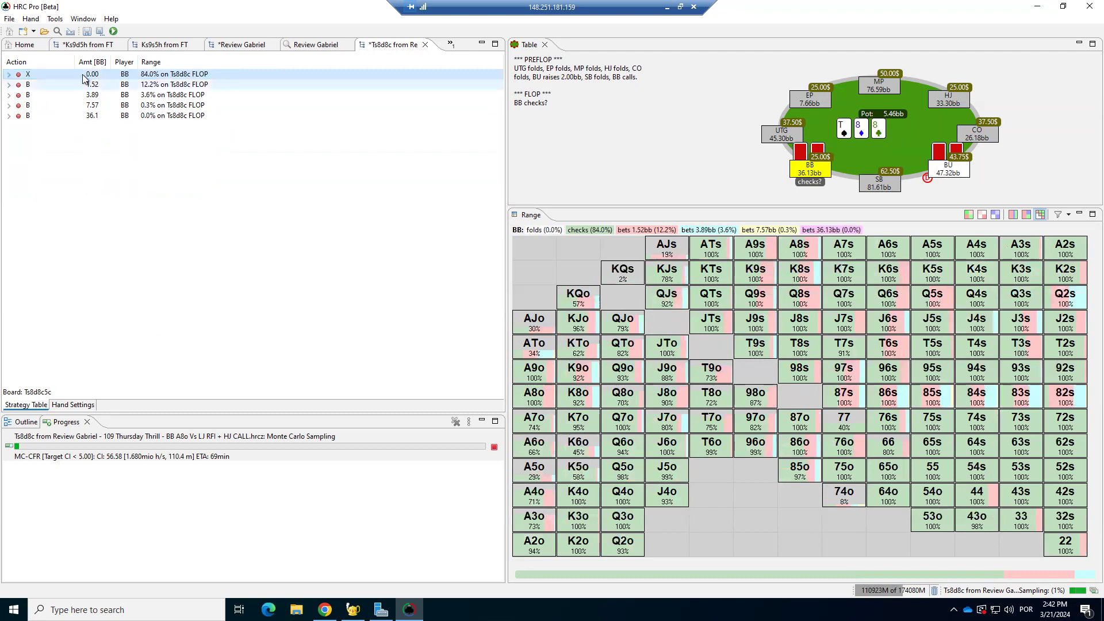
Set up another Ts8d8c postflop calculation from the BB's preflop call in the saved hand, using the Advanced betting settings
click(302, 46)
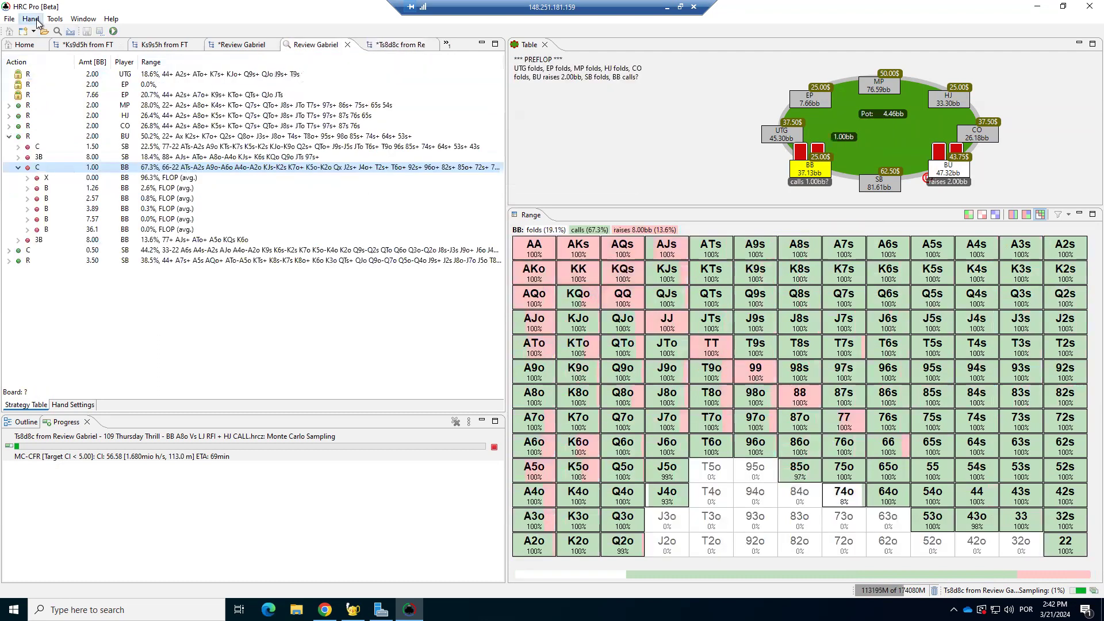
click(30, 19)
click(77, 133)
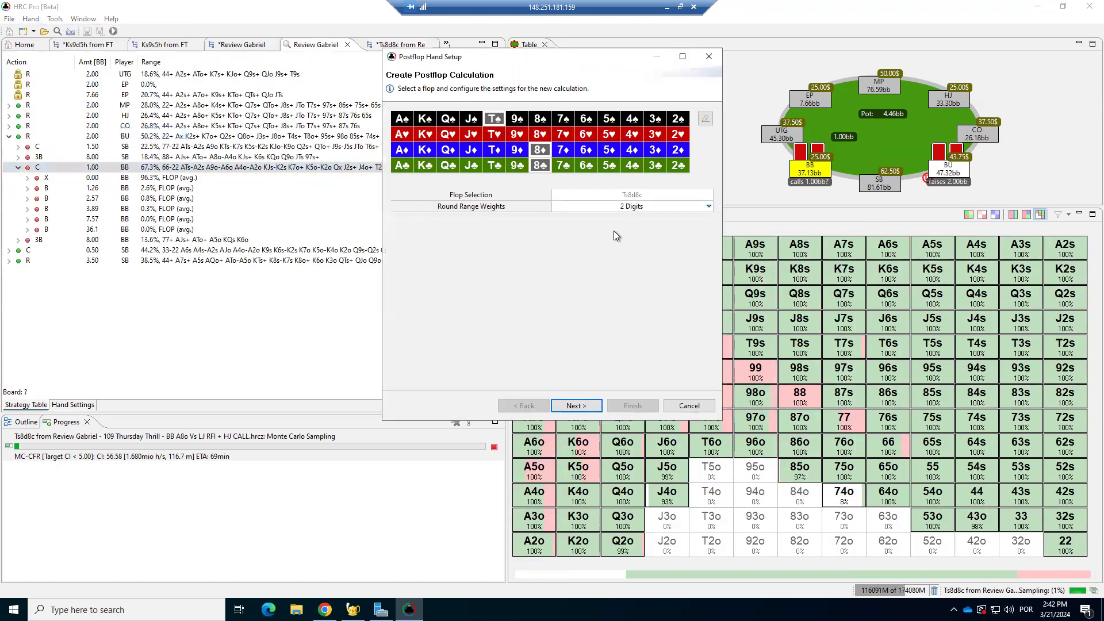
click(575, 406)
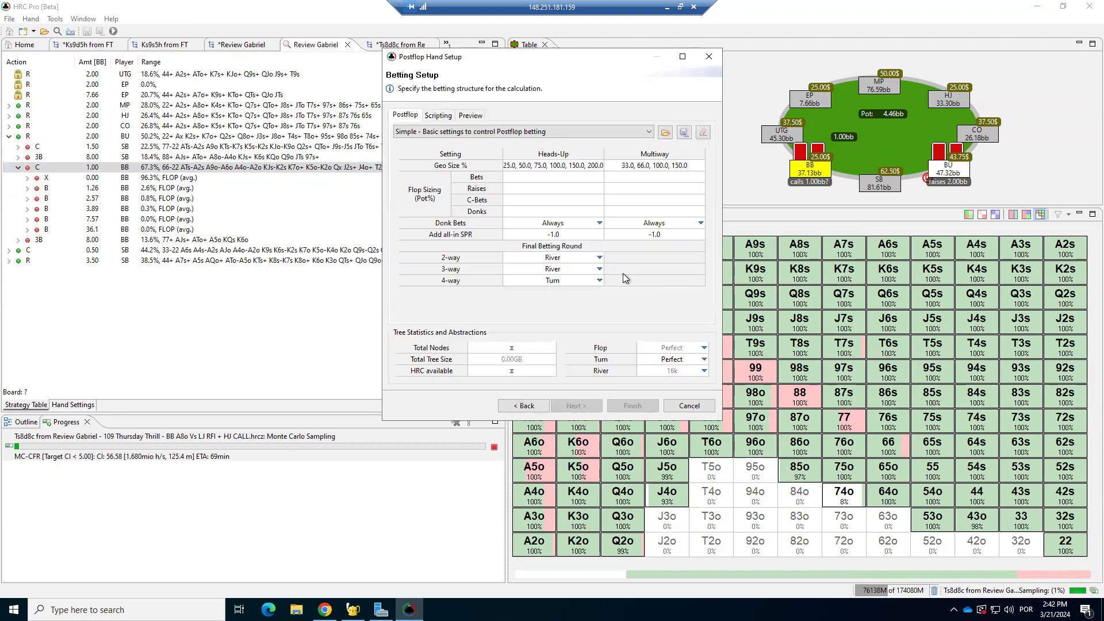
click(423, 133)
click(418, 164)
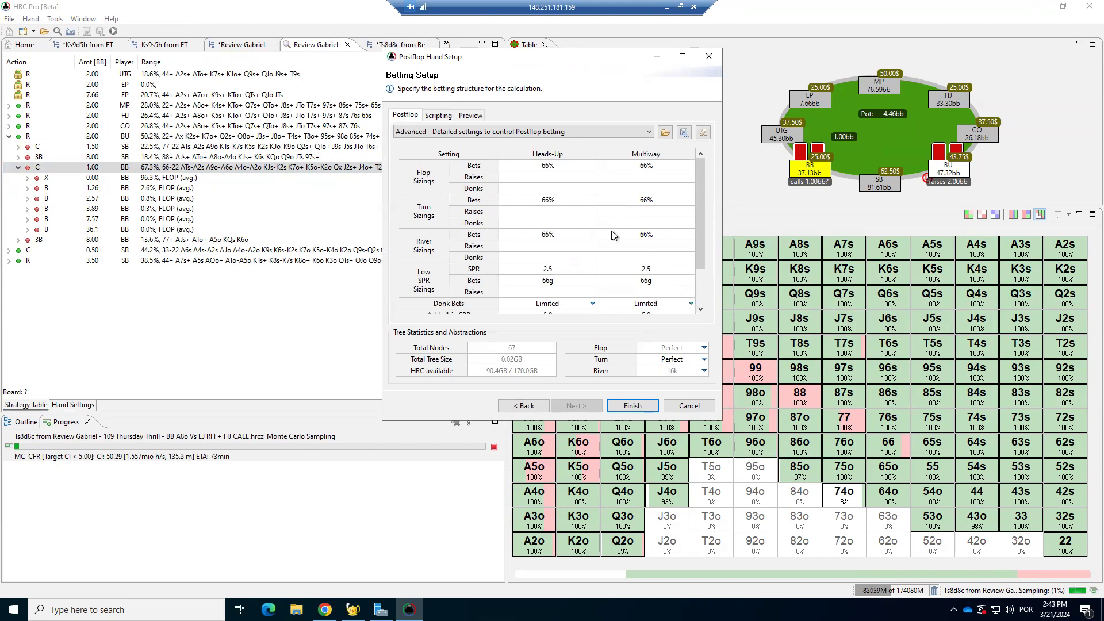
Set the heads-up flop bet sizes to 25%, 50%, 75% and 100% in the advanced betting setup
double_click(555, 167)
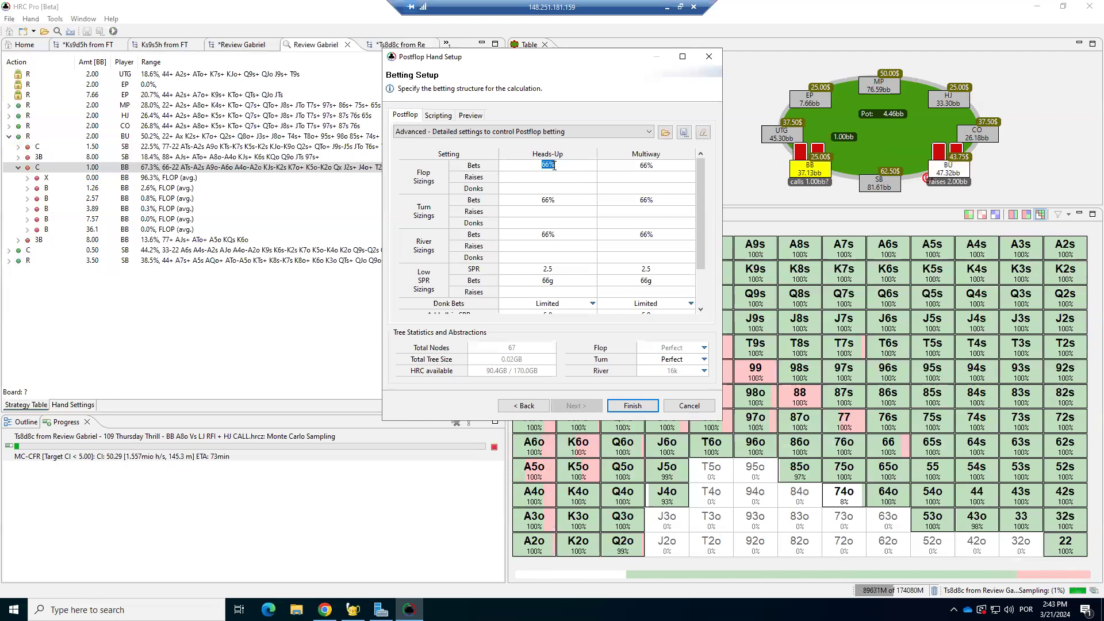
text(25 50 75 100)
key(Return)
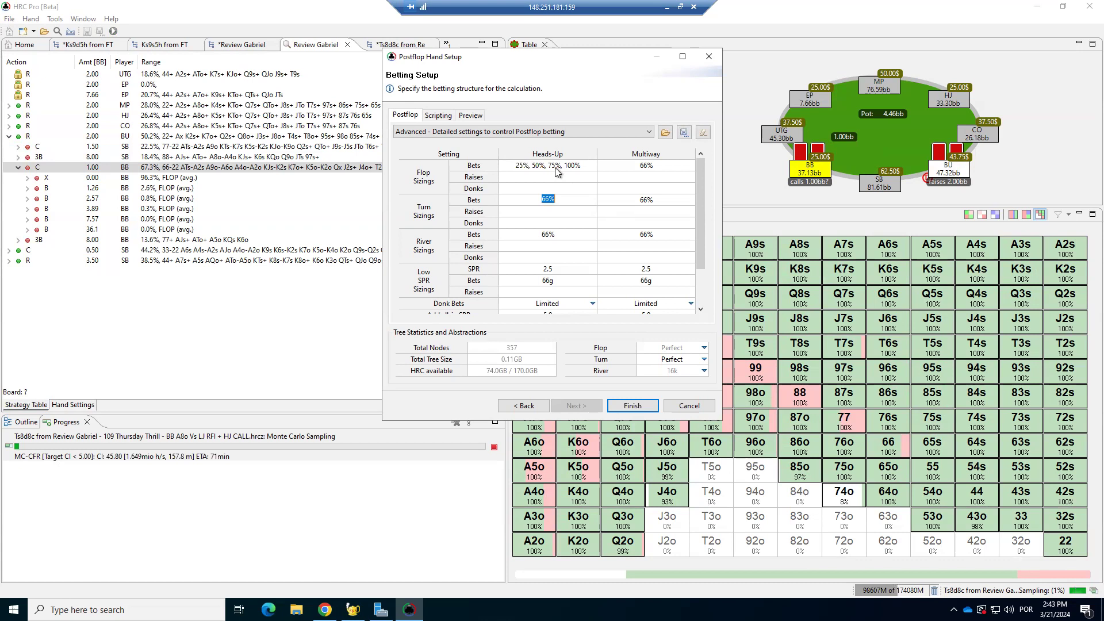
Try geometric heads-up flop bet sizes of 30g, 50g and 70g and check the remaining advanced betting settings
click(551, 164)
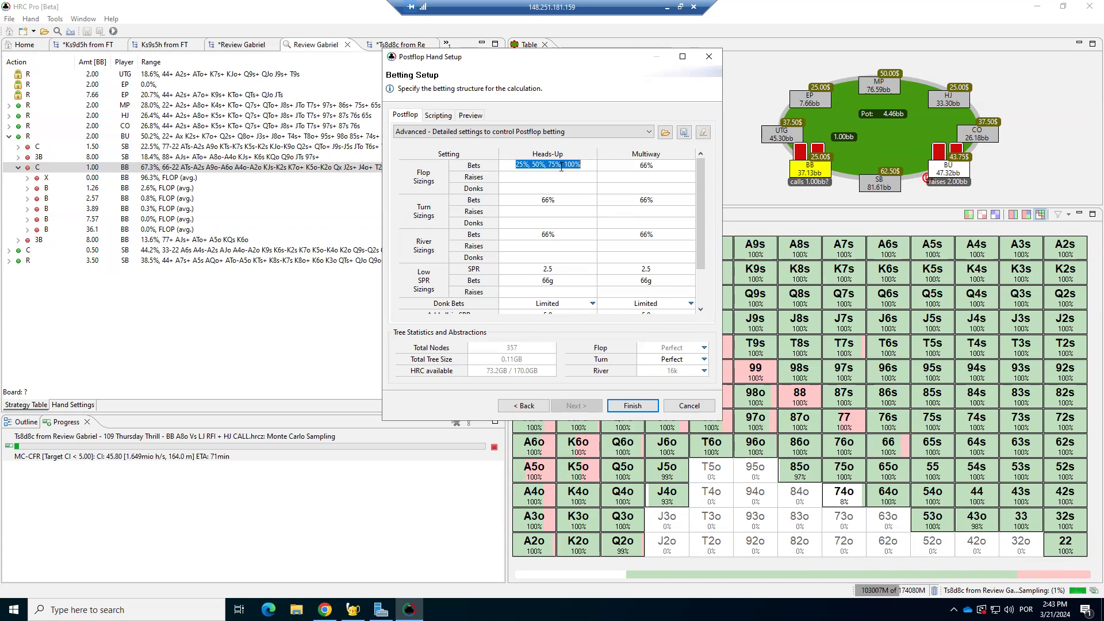
text(30g )
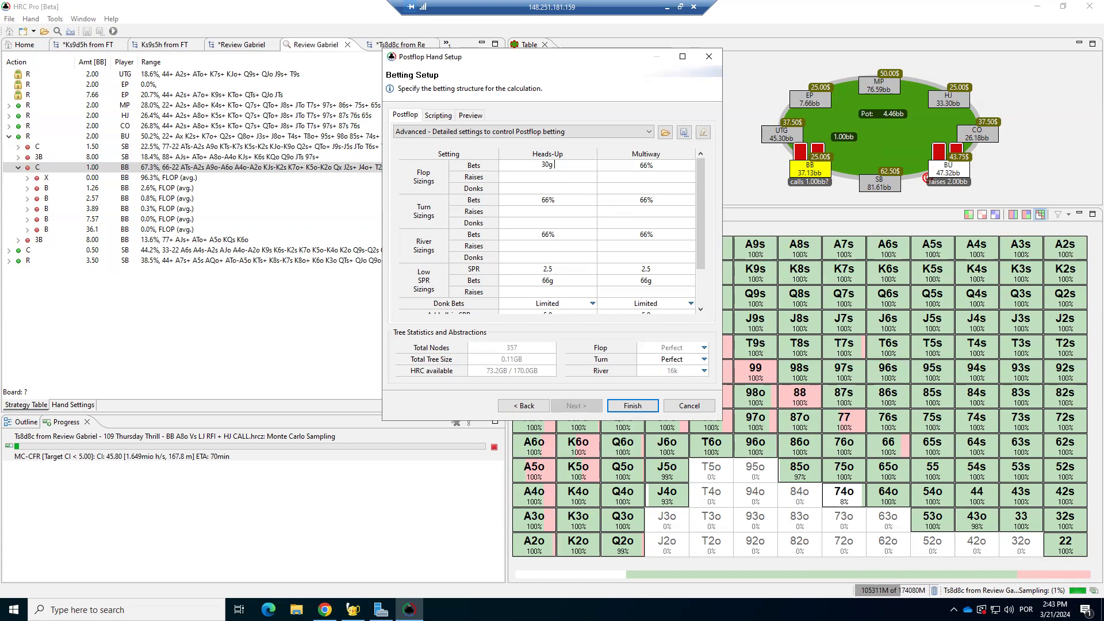
text(50g 70g)
click(549, 222)
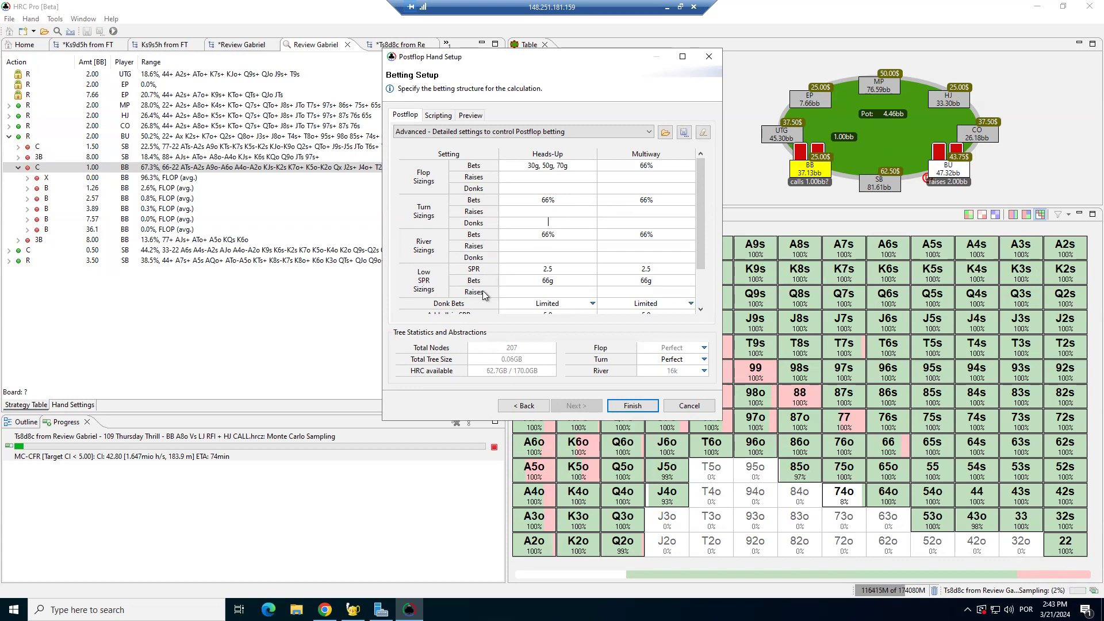
scroll(515, 270, down, 3)
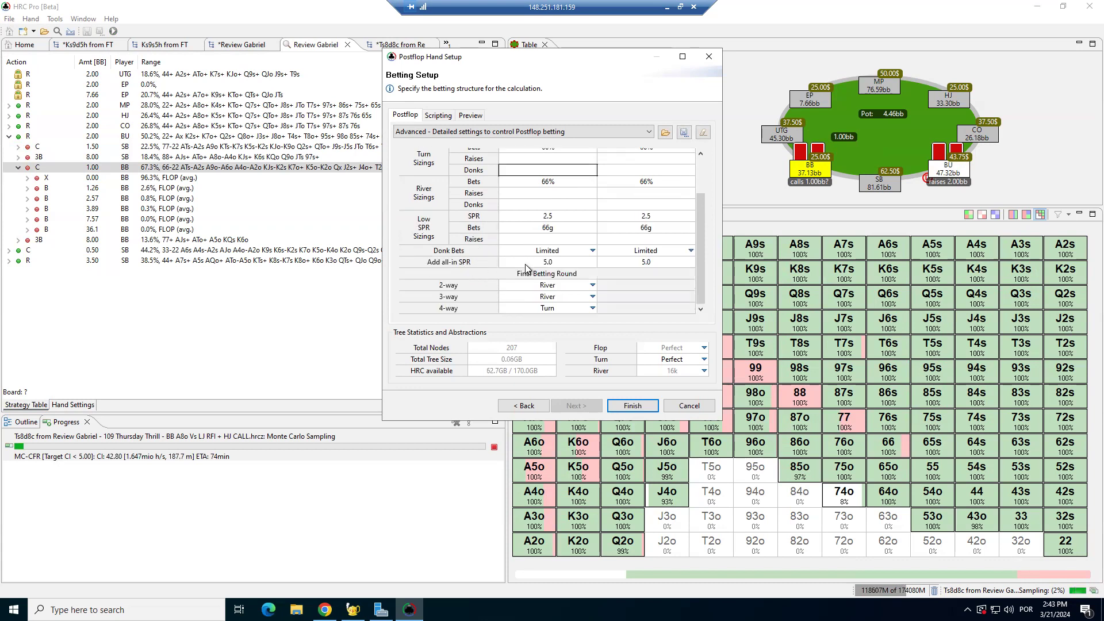
scroll(576, 235, up, 3)
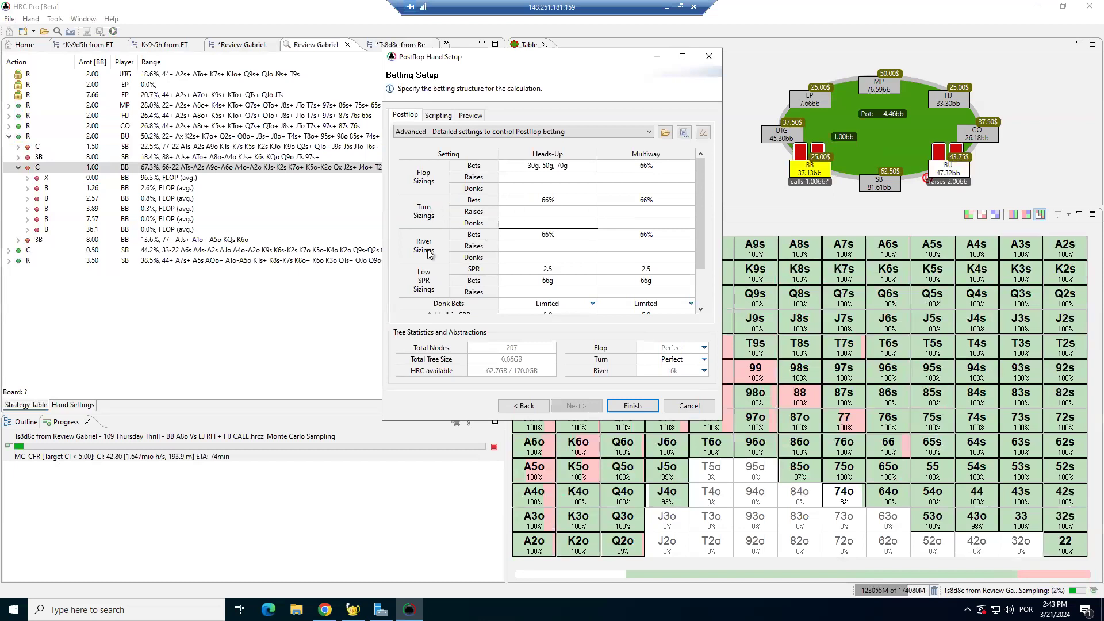
Try heads-up flop bet sizes of 25% and 75%, and discard the new postflop setup
click(547, 167)
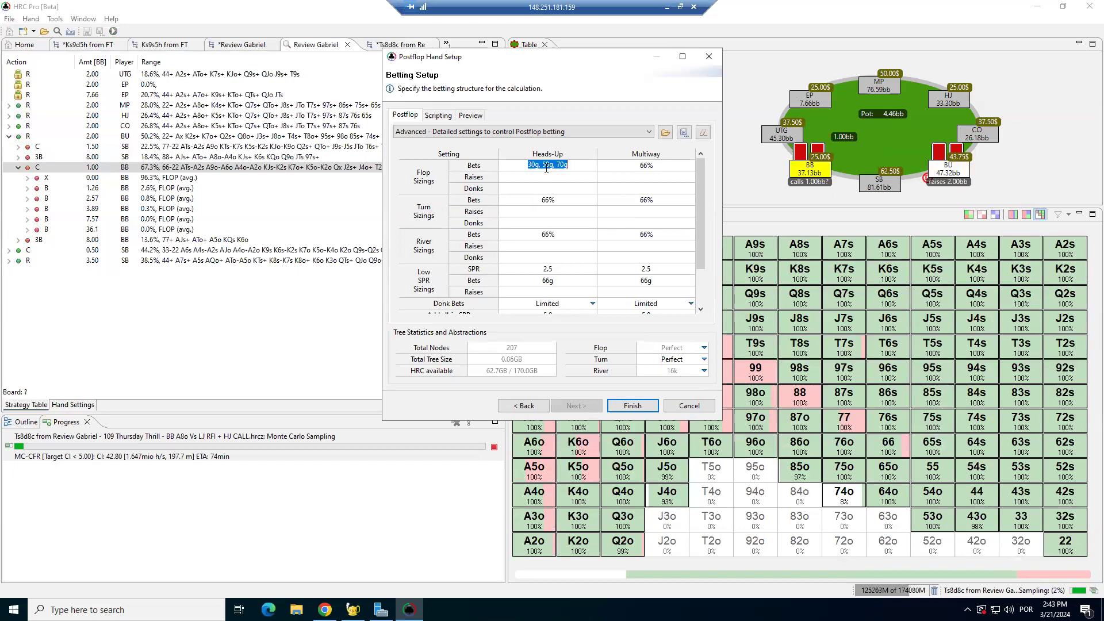
text(25 75)
click(569, 222)
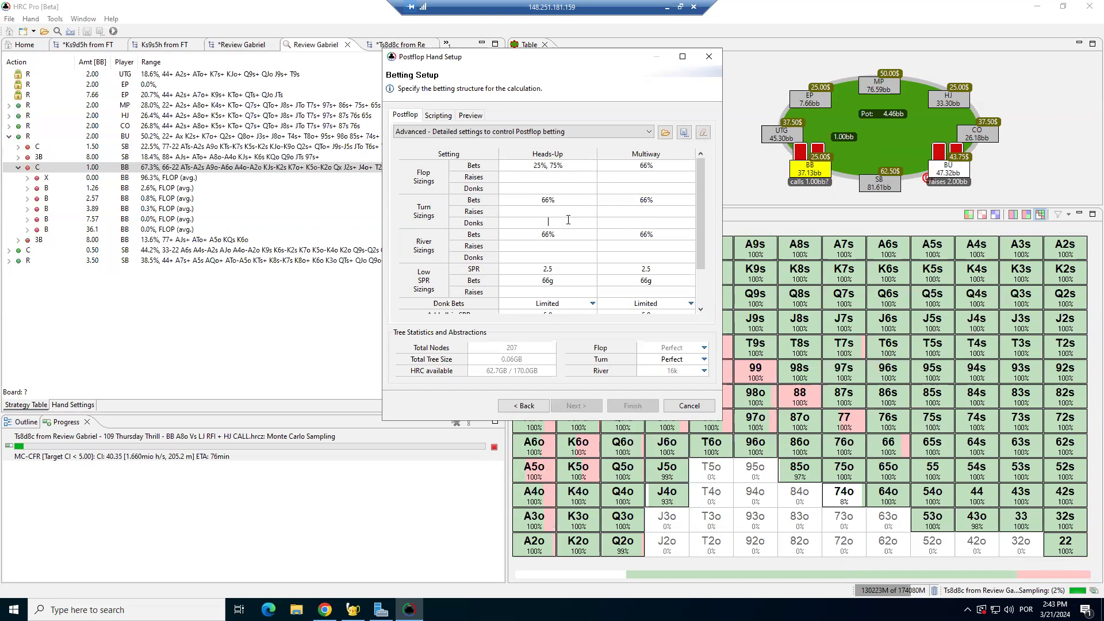
click(690, 406)
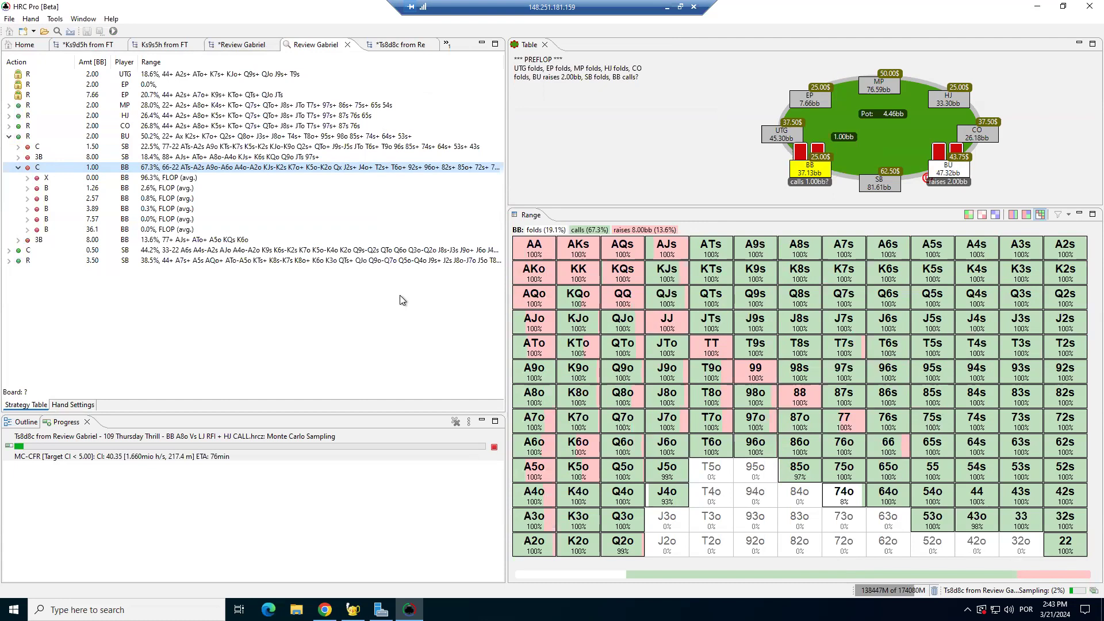
Stop the Ts8d8c sampling and return to the preflop hand with the locked BU betting frequencies
click(494, 447)
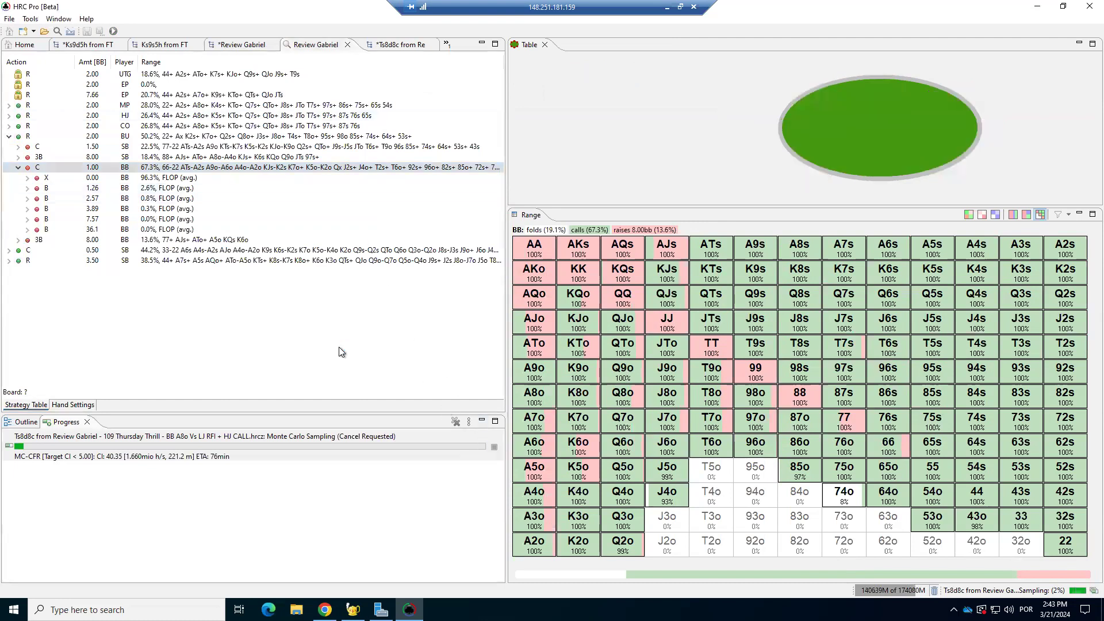
click(237, 46)
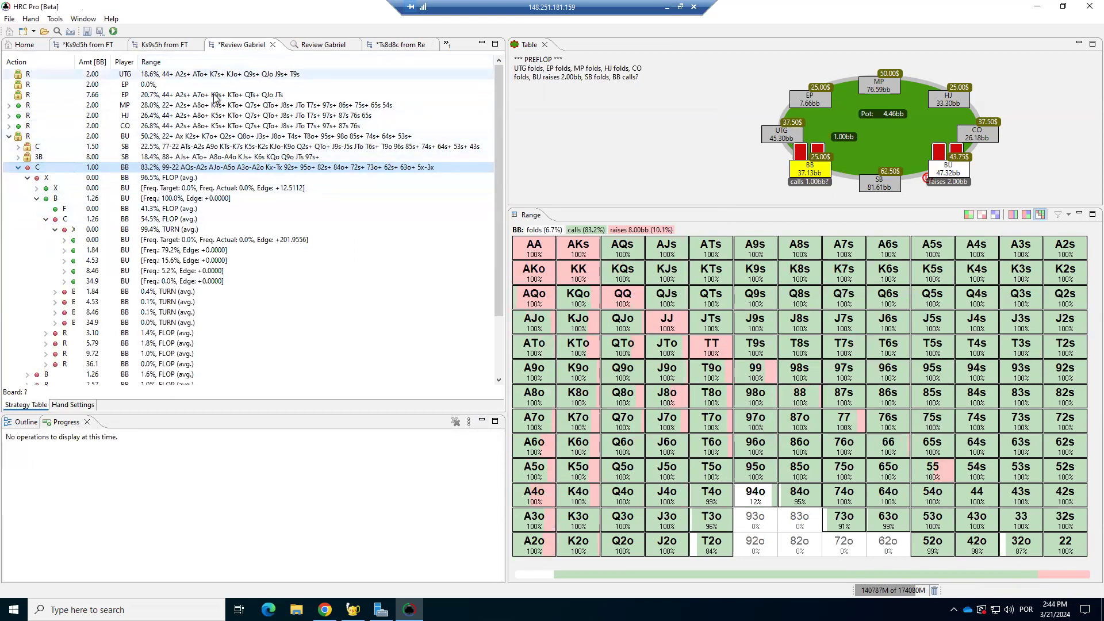
Collapse the BB call branch and view BB's 8.00 BB 3-bet range against the BU raise
click(18, 167)
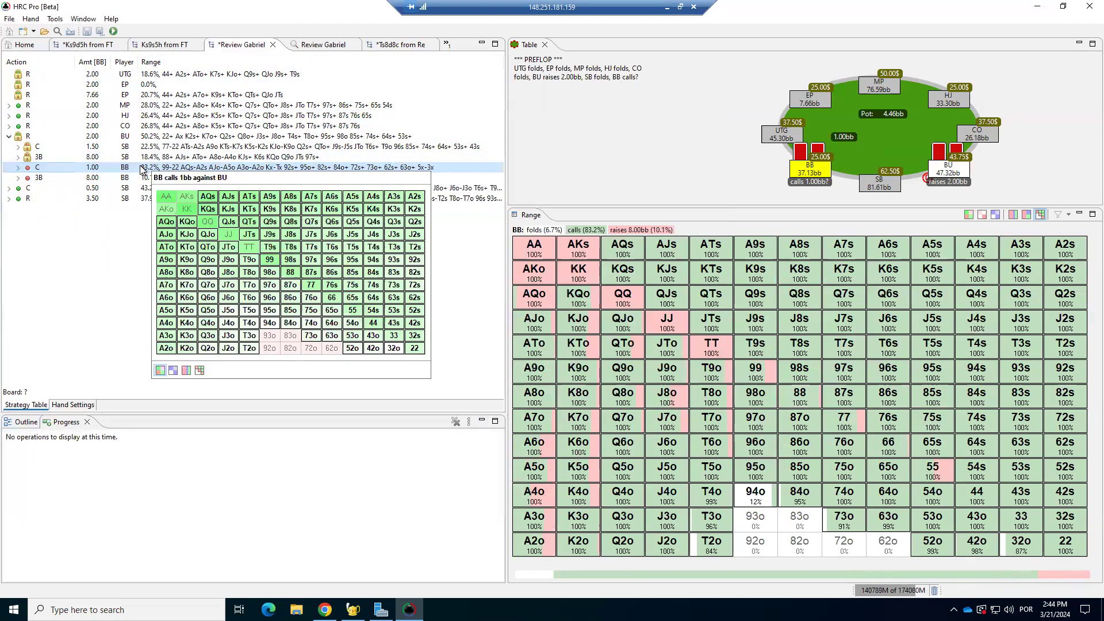
click(121, 178)
mouse_move(120, 178)
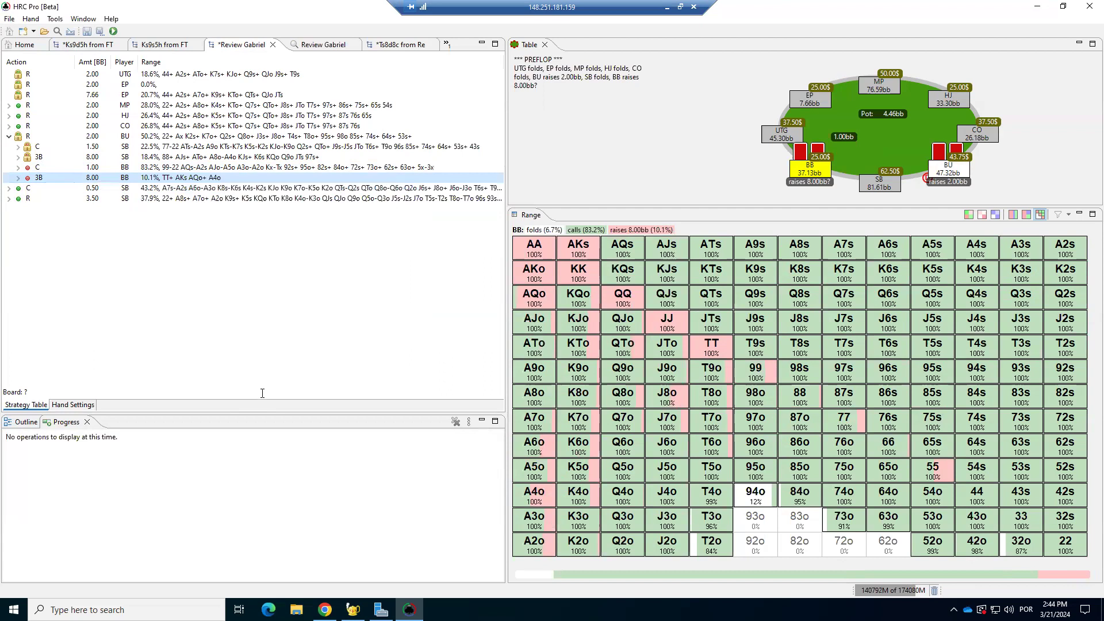
Run line EV sampling for the BB 3-bet node, with EVs displayed in $ for BB
right_click(146, 177)
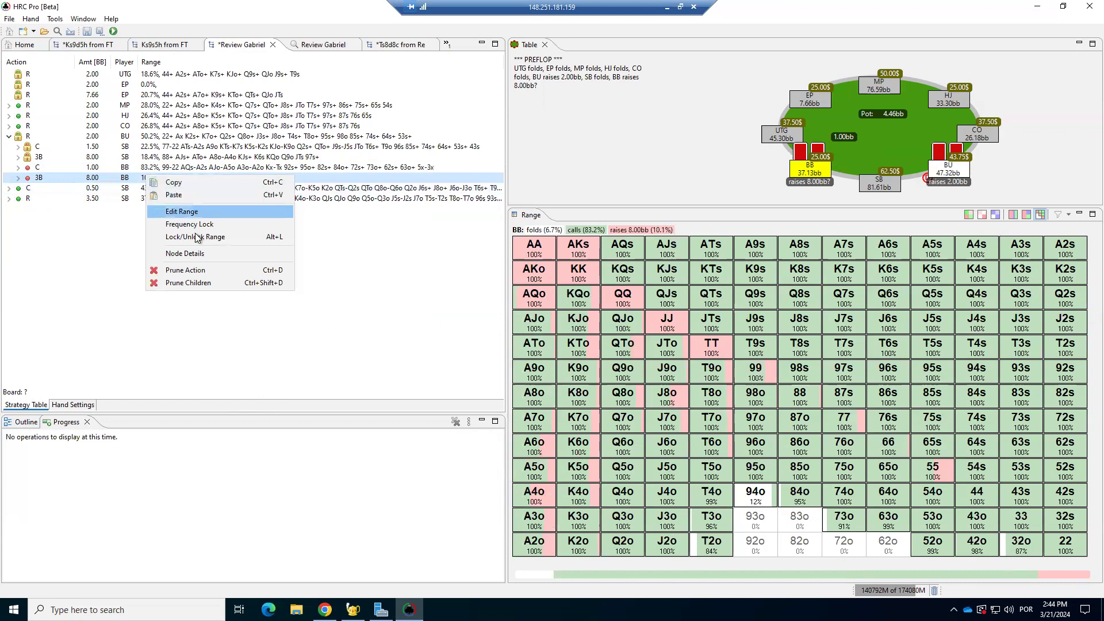
click(196, 253)
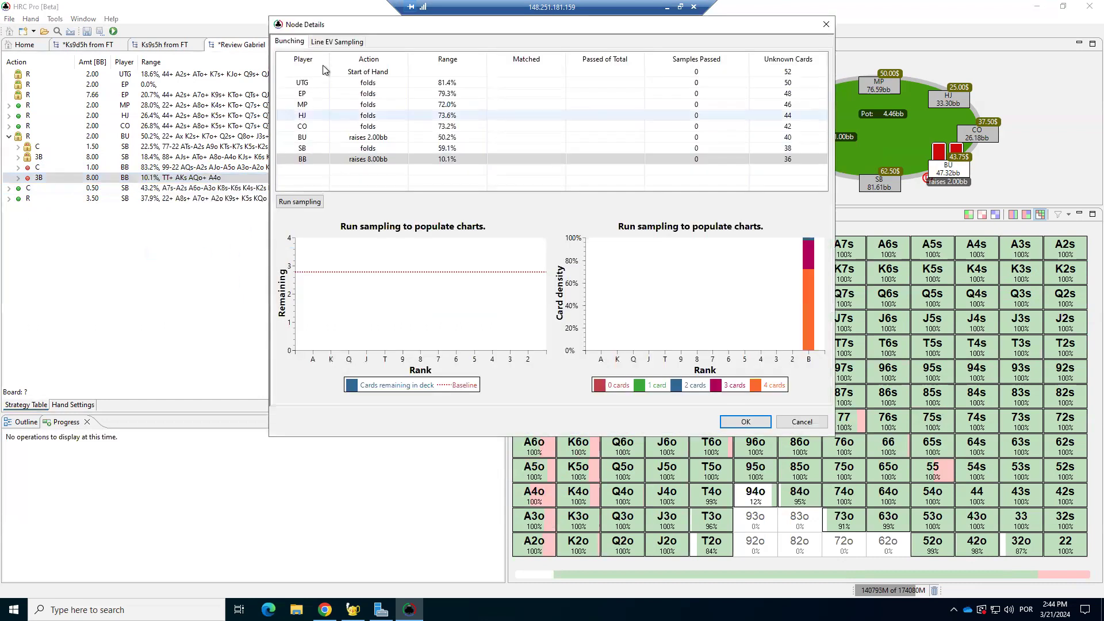
click(344, 42)
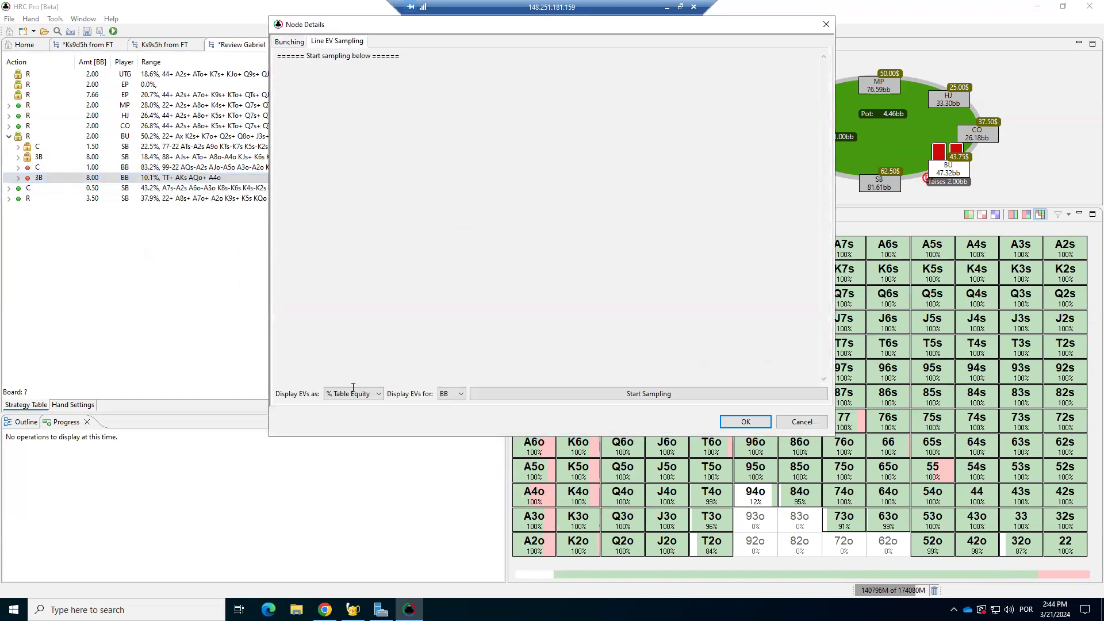
click(337, 414)
click(589, 395)
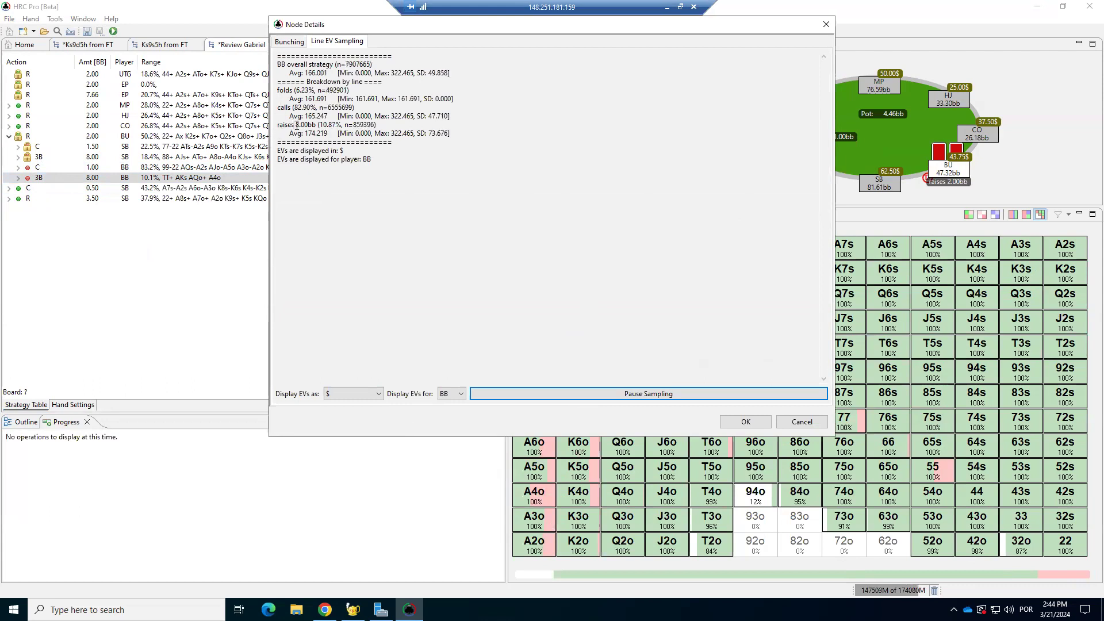
Examine BB's overall average EV in the sampling output and close the node details
drag(289, 73, 329, 75)
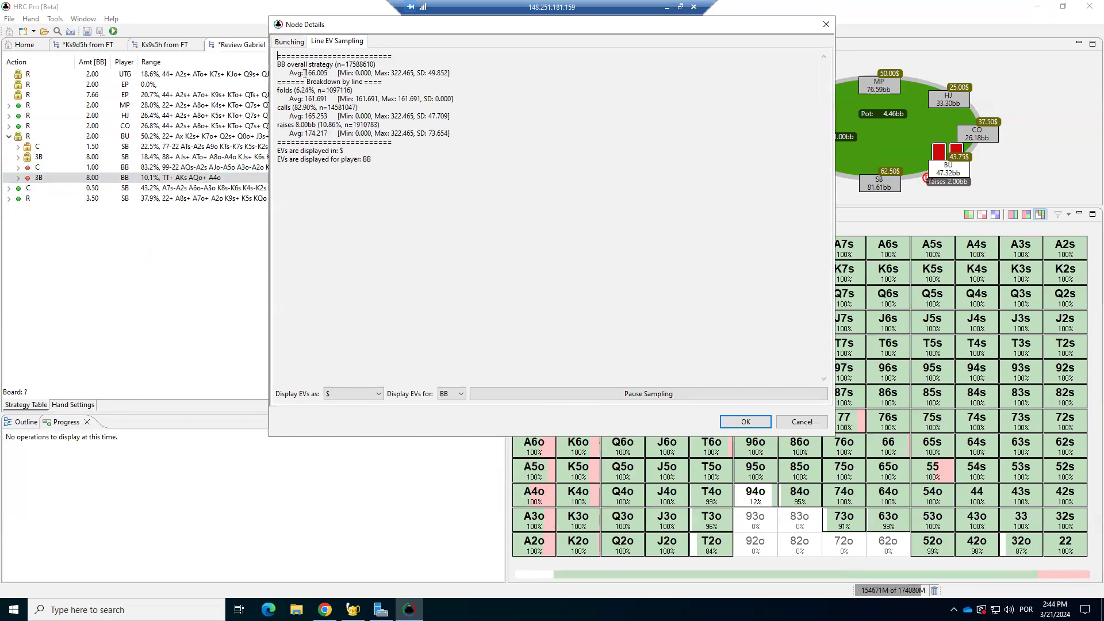
drag(306, 73, 322, 73)
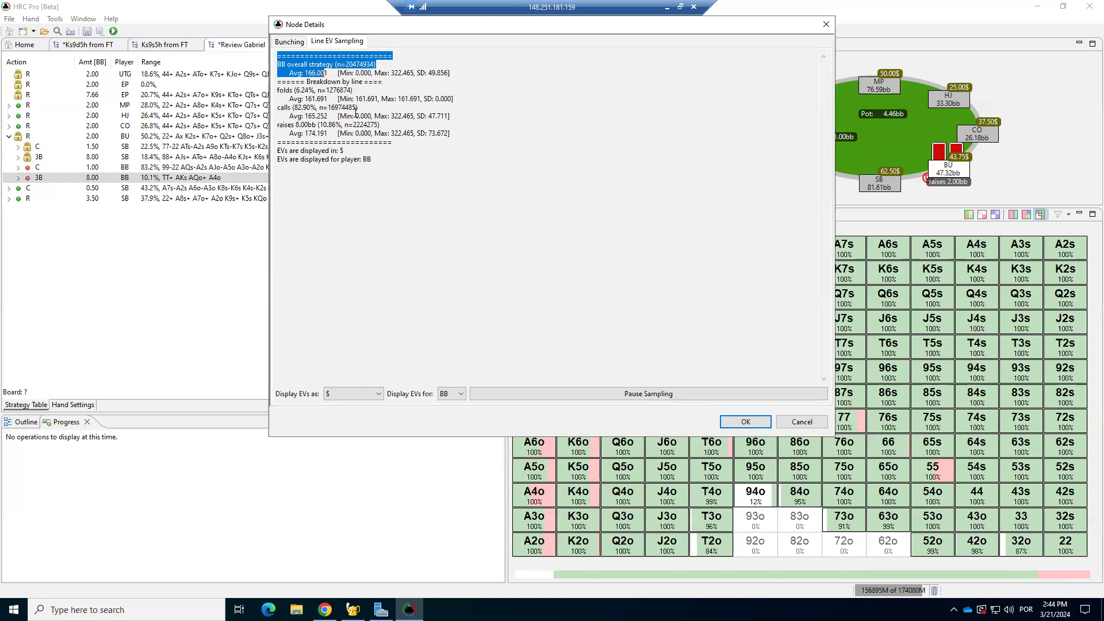
click(801, 426)
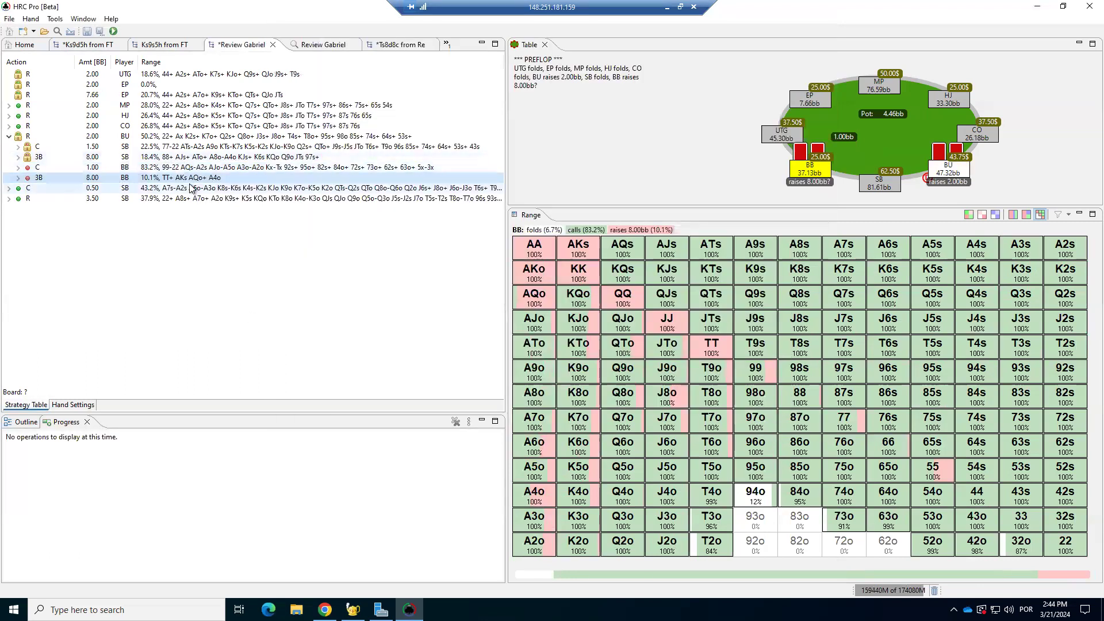
mouse_move(116, 181)
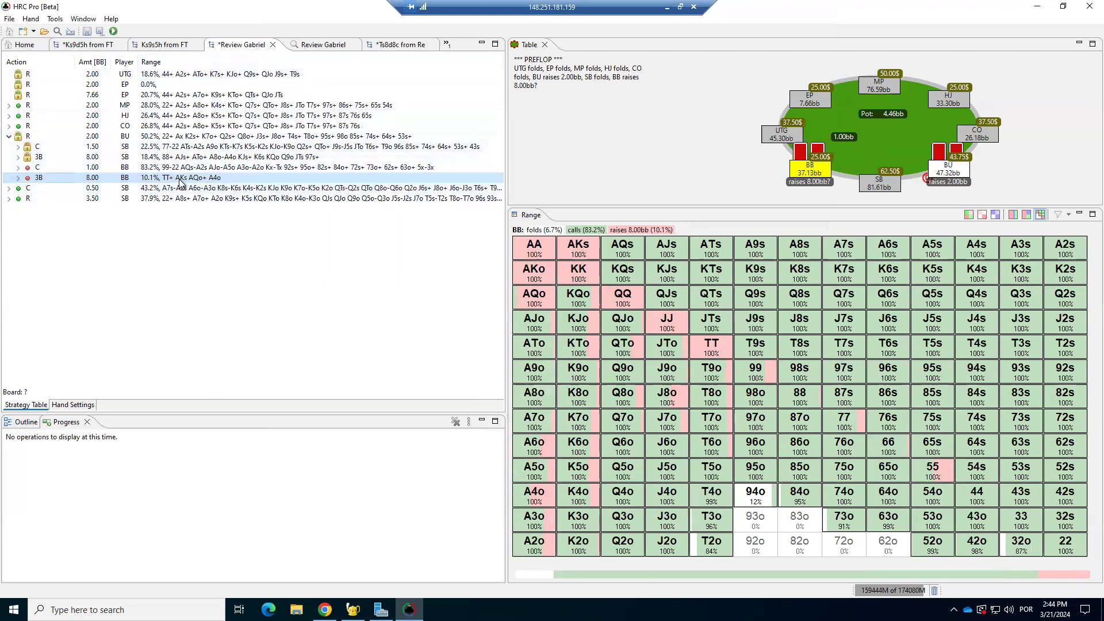
mouse_move(180, 183)
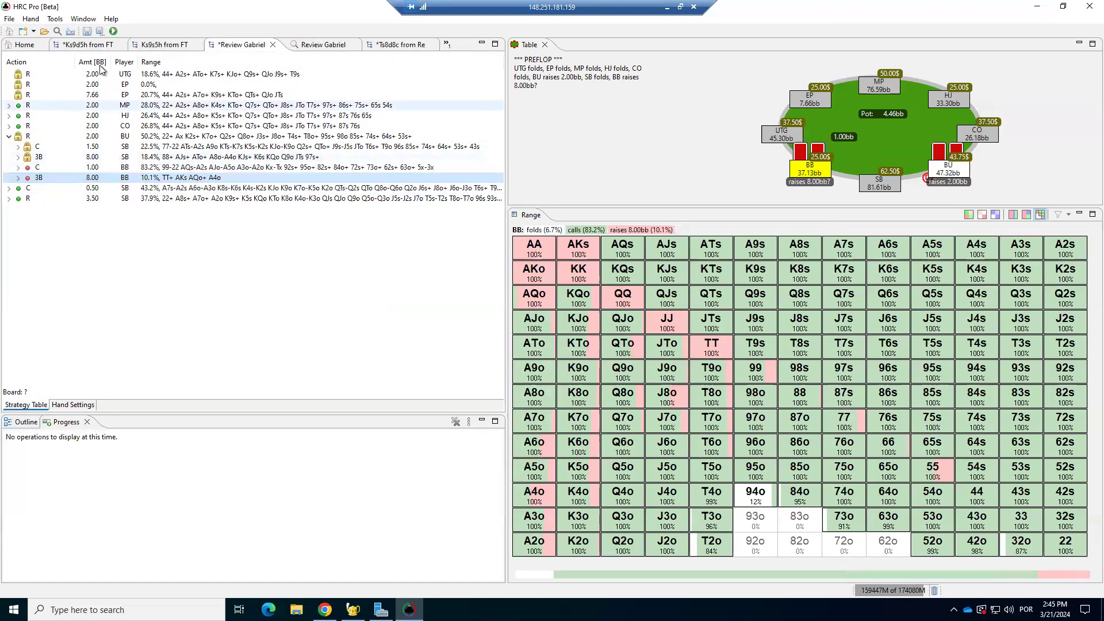
Check the algorithm choices for the Nash calculation, keep Experimental, and cancel without running it
click(113, 31)
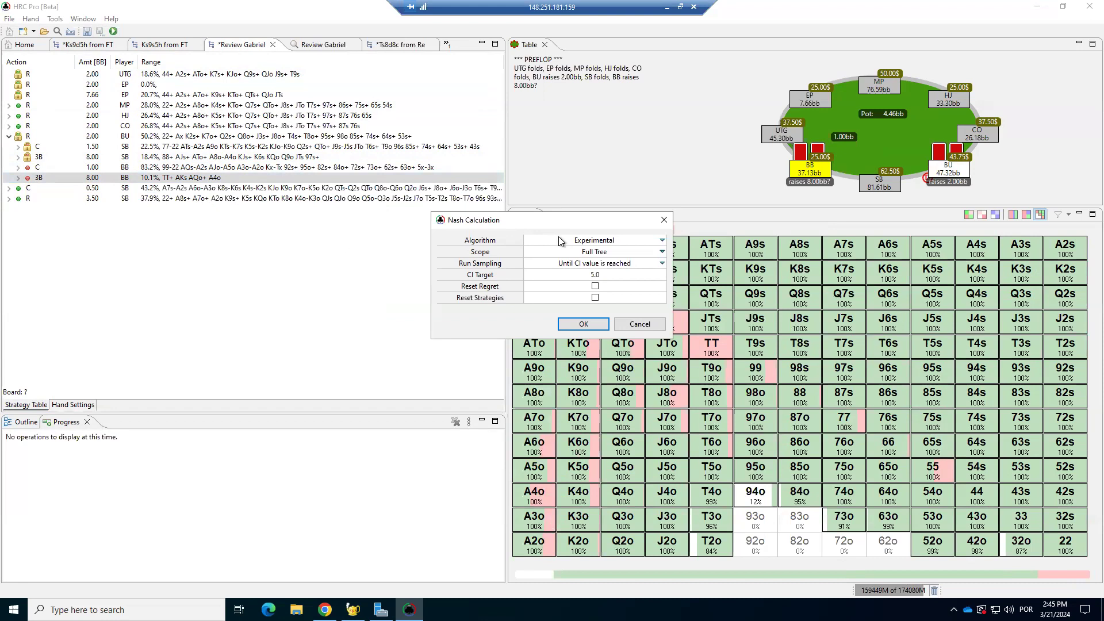
click(611, 243)
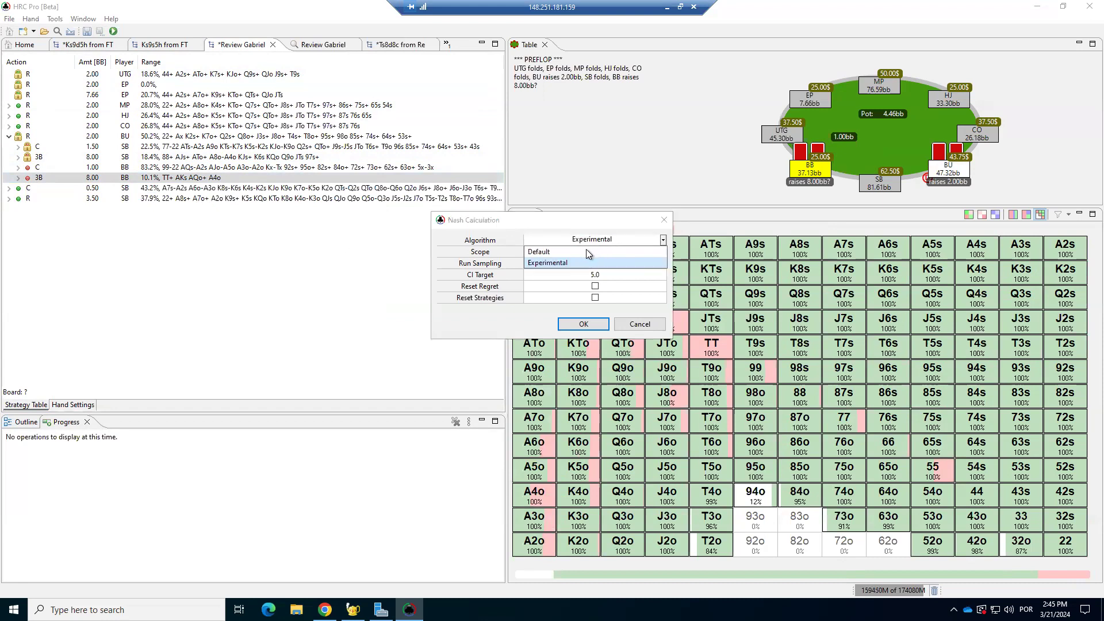
click(575, 260)
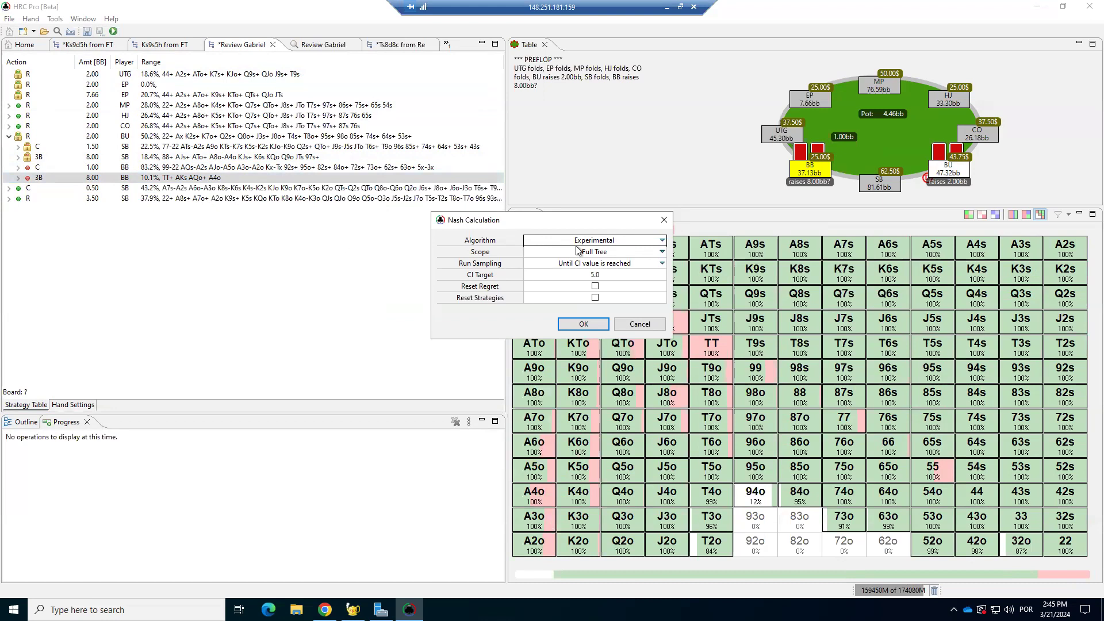
mouse_move(622, 237)
click(638, 324)
Expand the MP 2.00 BB raise branch and view HJ's 33.3 BB 3-bet
click(10, 105)
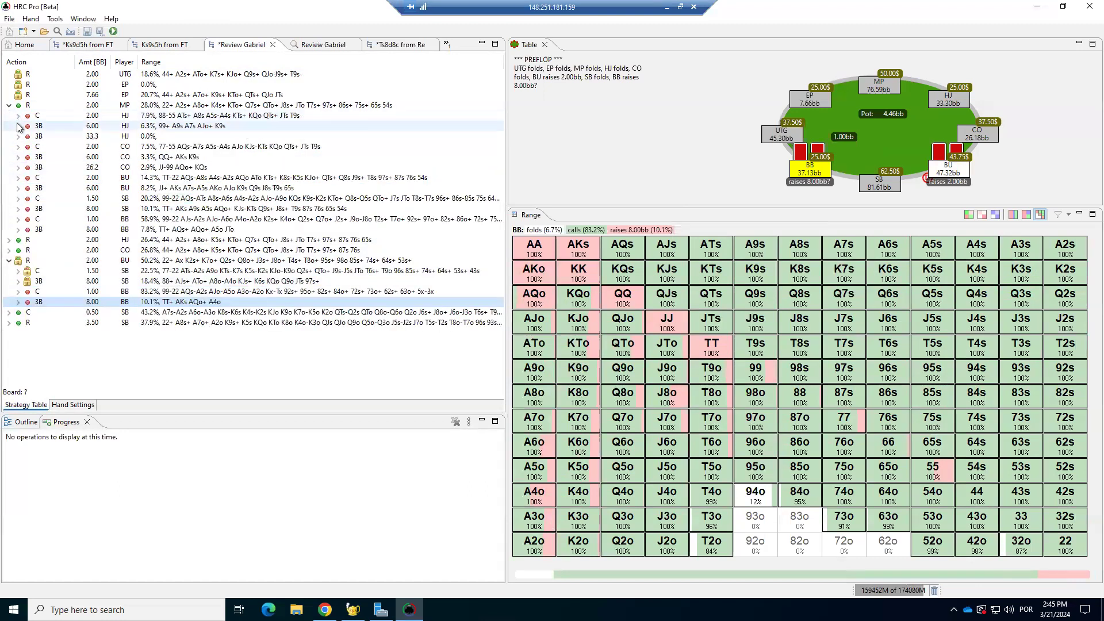
click(148, 138)
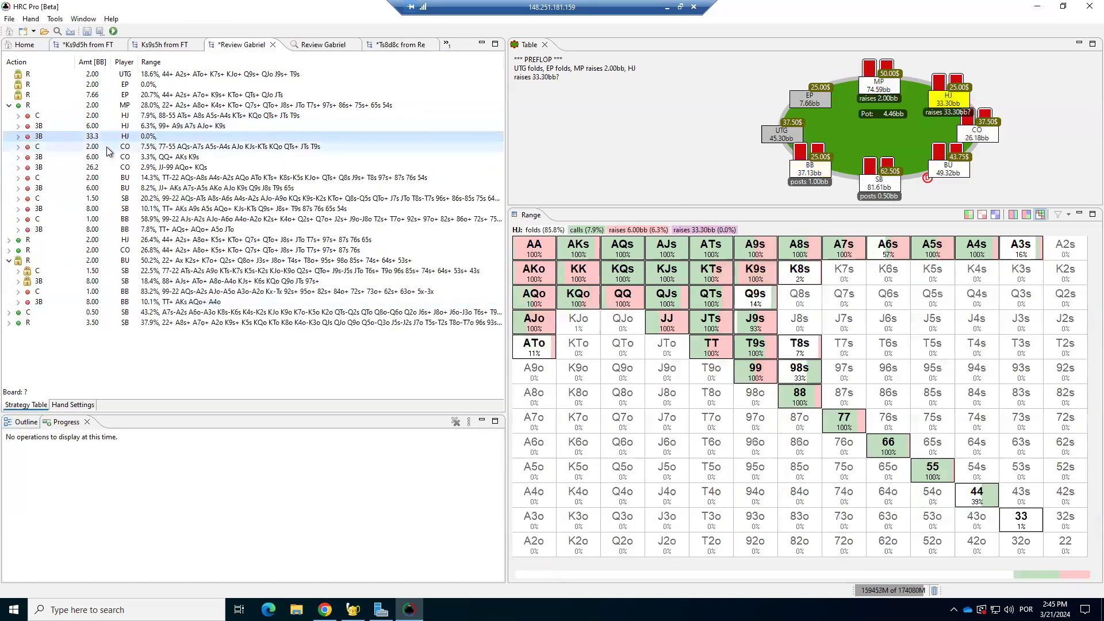
mouse_move(133, 138)
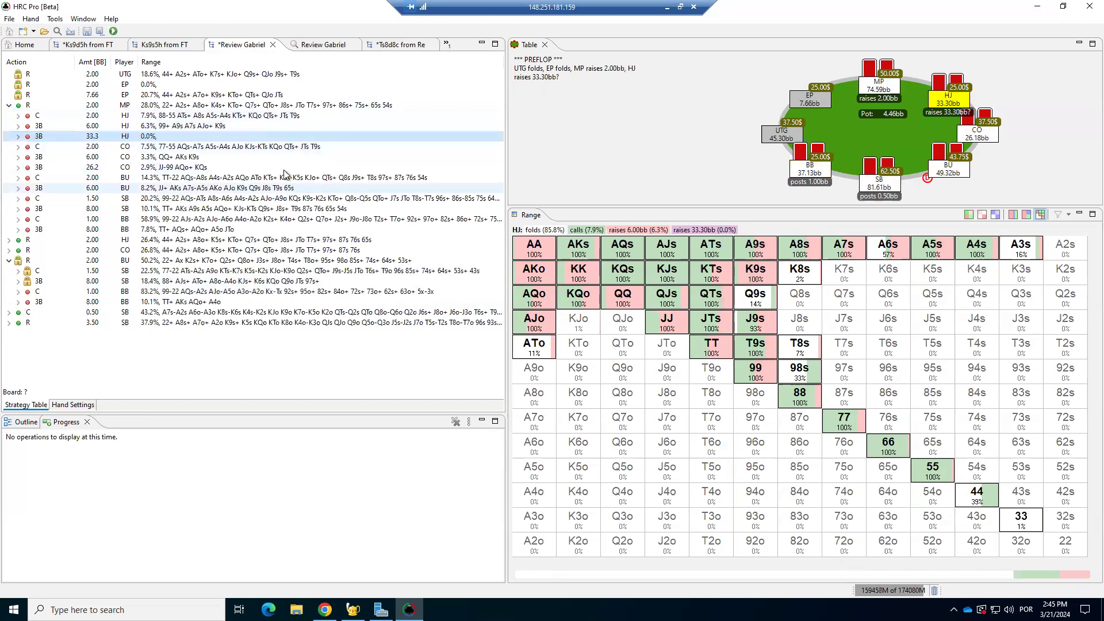
Compare HJ's call, 6.00 BB 3-bet and 33.3 BB 3-bet against the MP raise, and inspect the EV details for T2s
click(129, 107)
click(125, 117)
click(126, 126)
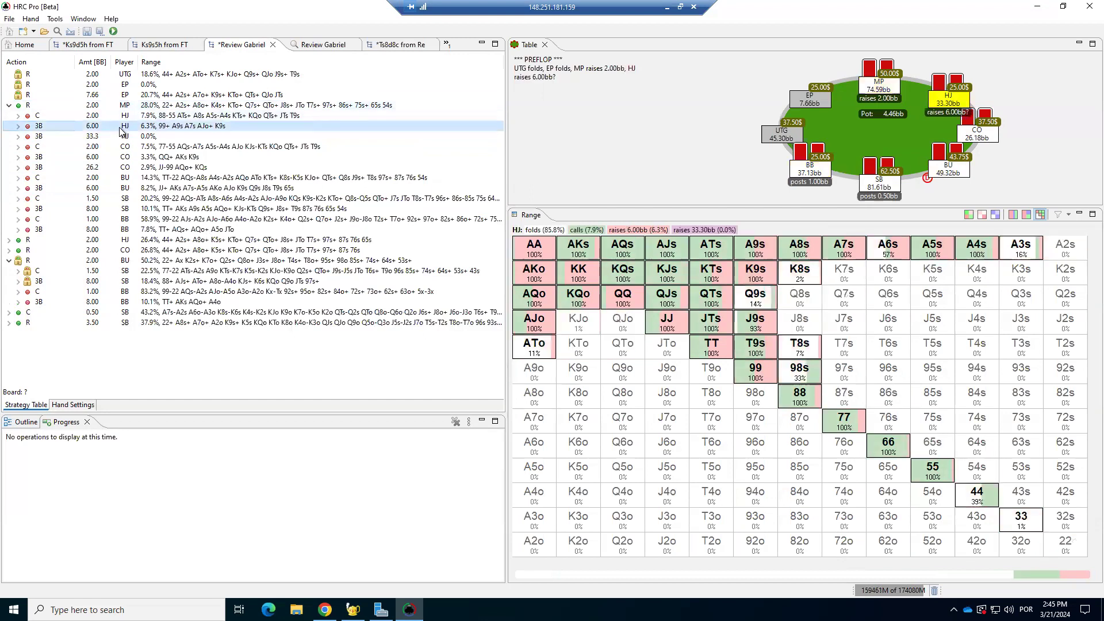
click(130, 137)
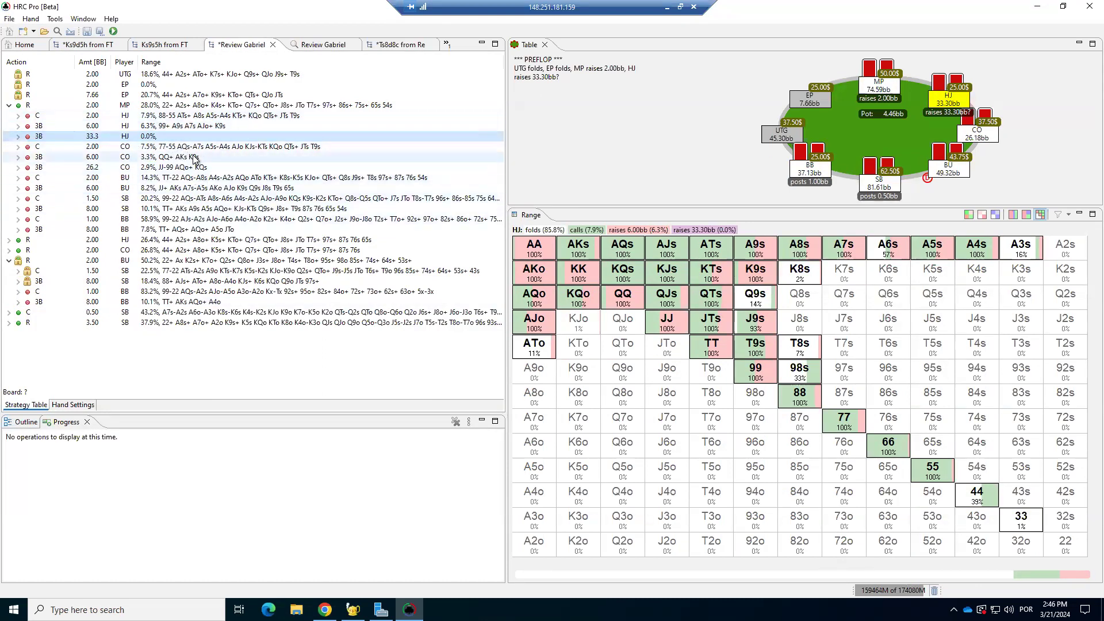
mouse_move(194, 159)
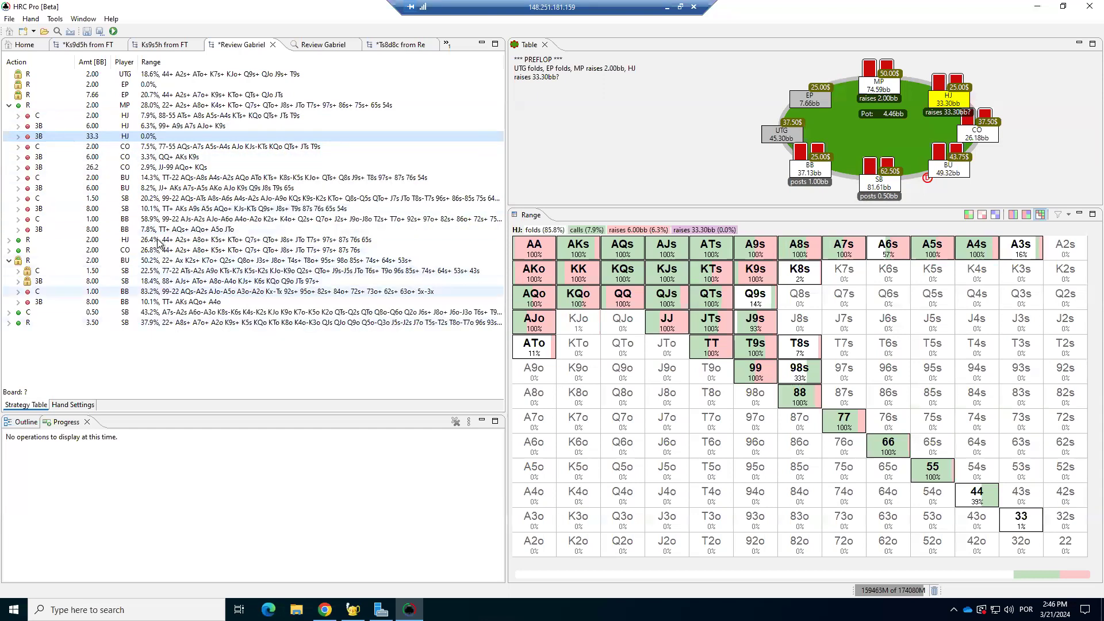
mouse_move(153, 183)
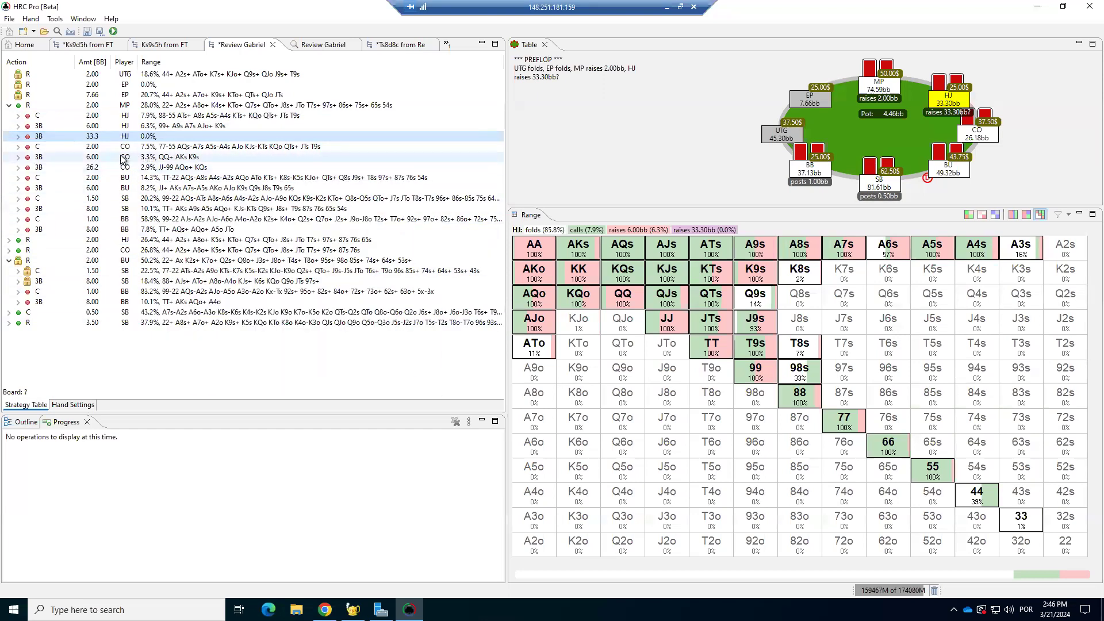
mouse_move(120, 160)
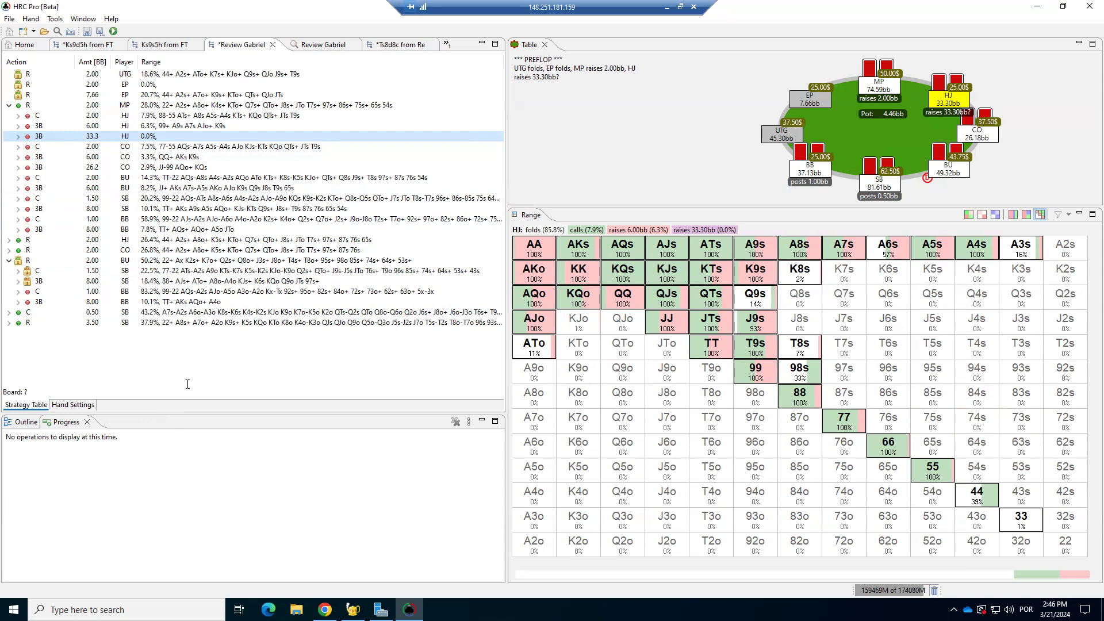
mouse_move(183, 328)
mouse_move(1065, 347)
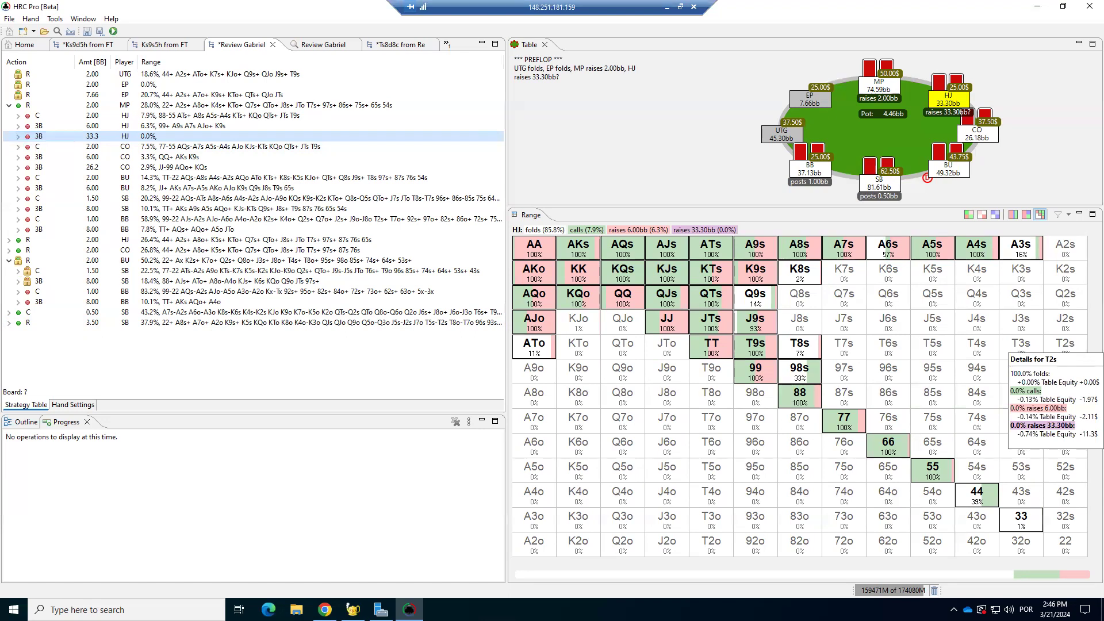